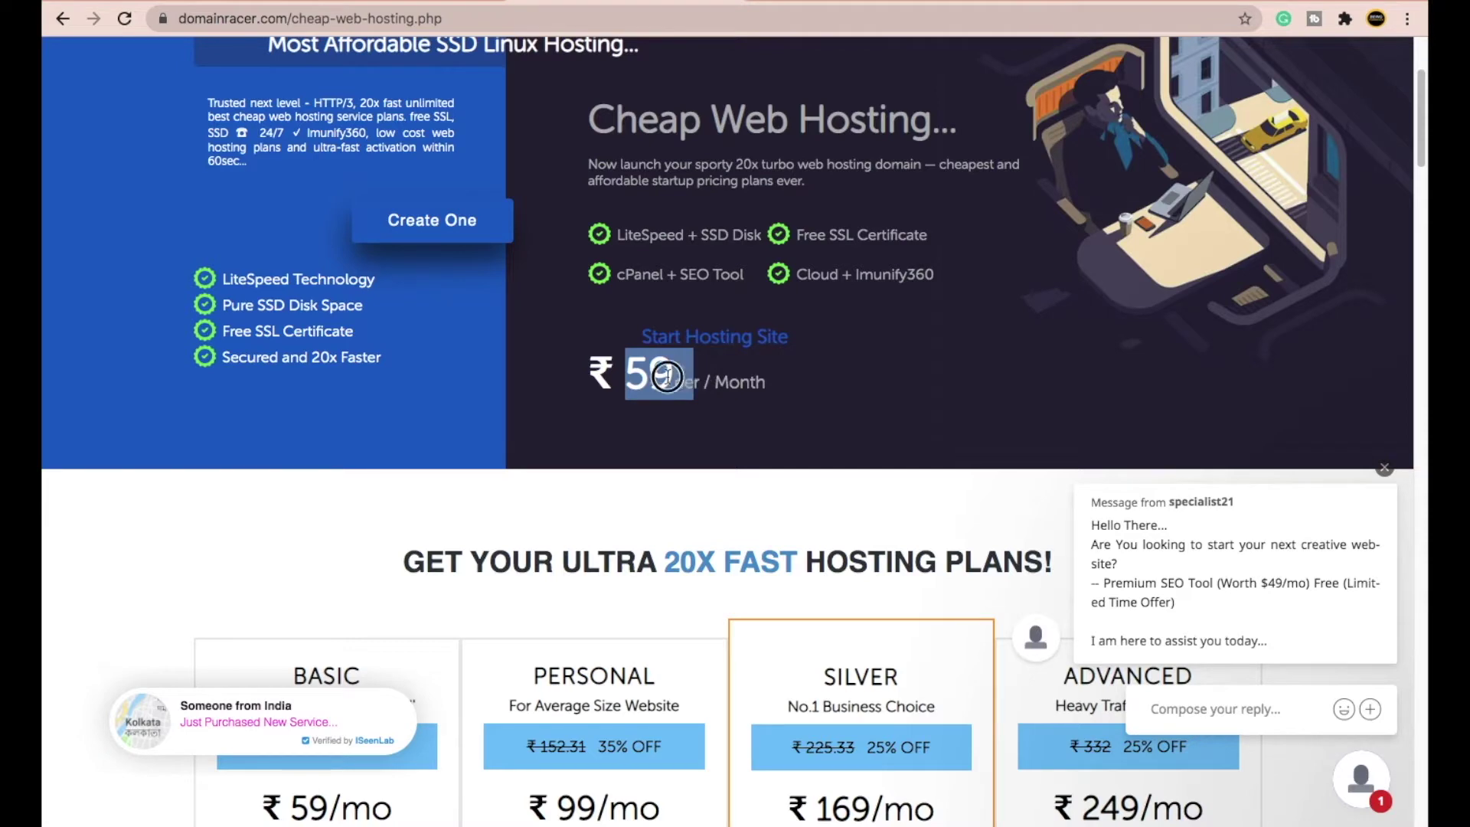
- Scroll down to the plan cards and highlight the Basic plan's ₹59 monthly price
left_click(657, 391)
scroll(648, 388, "down", 3)
scroll(648, 389, "down", 2)
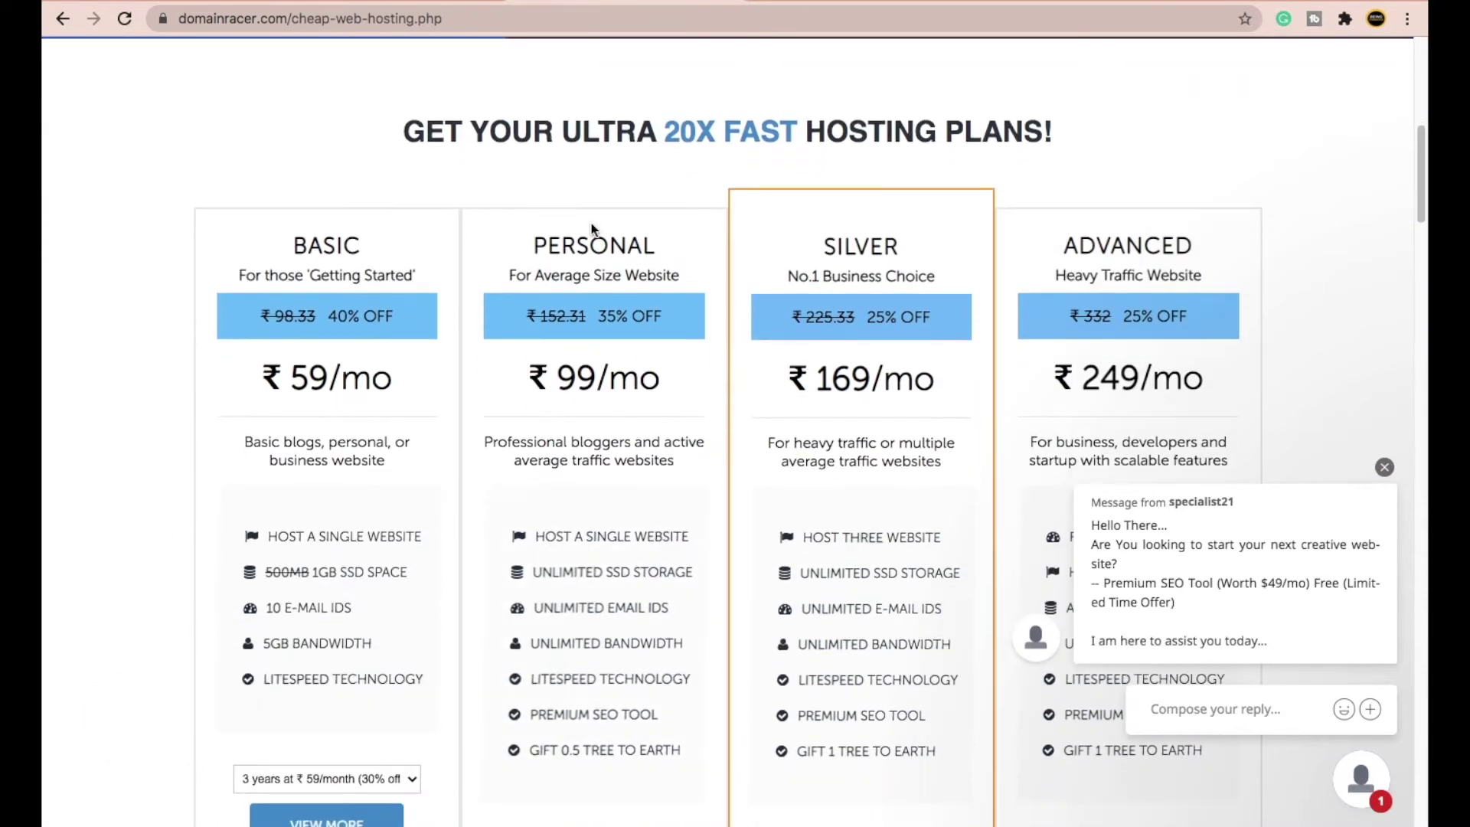
left_click(1384, 467)
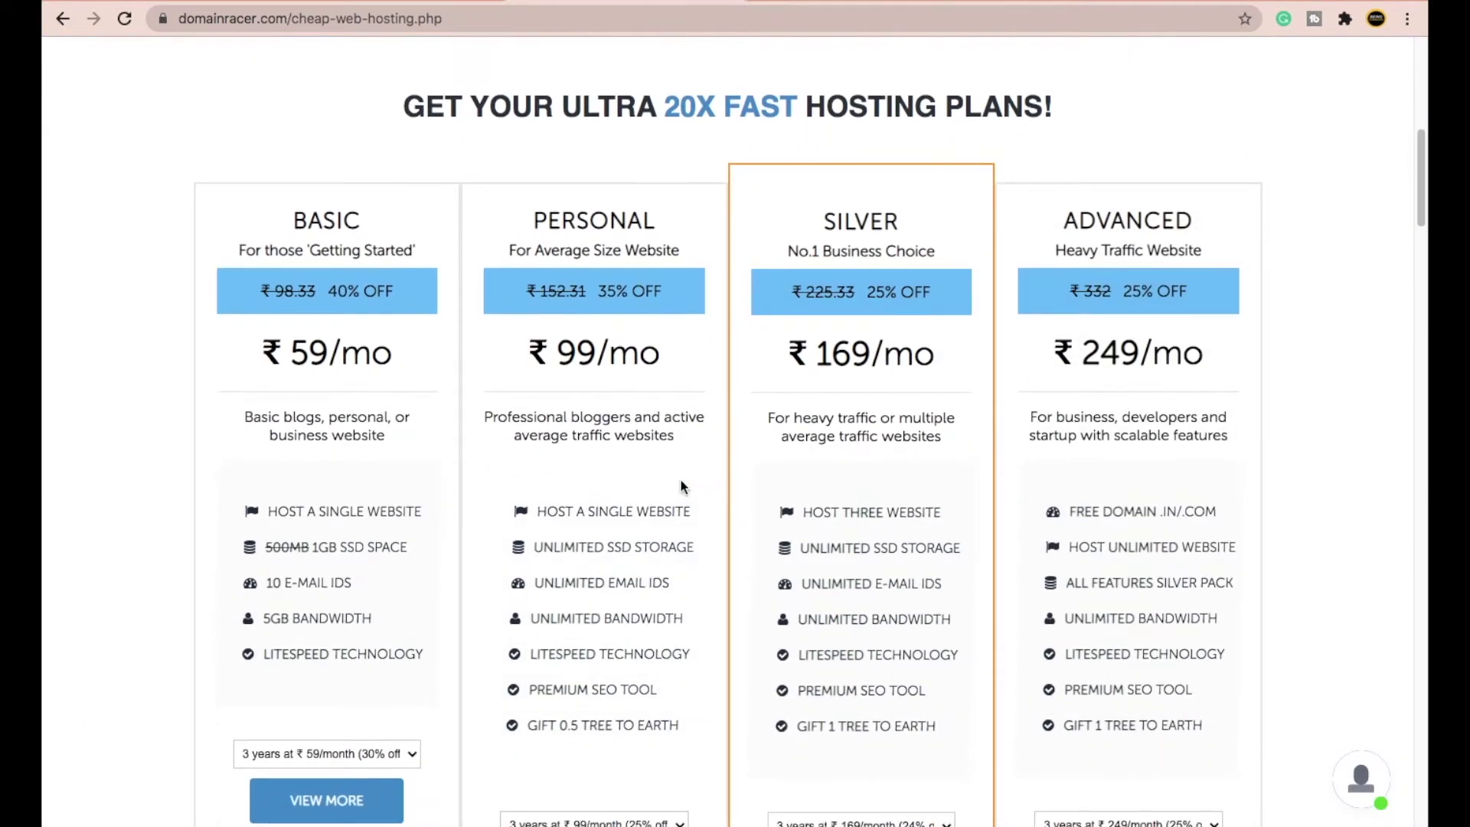
scroll(421, 395, "down", 2)
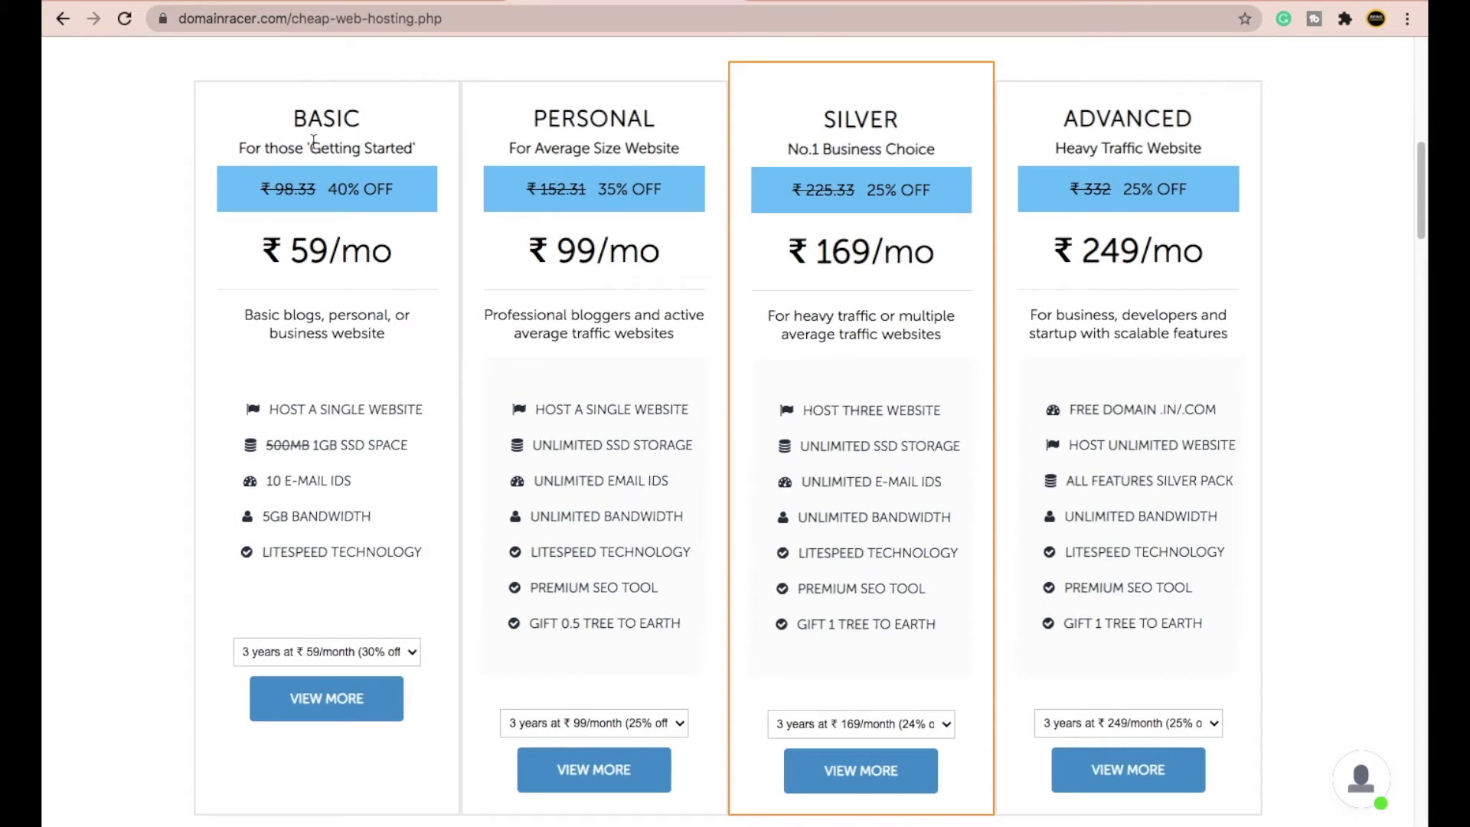
left_click_drag(282, 251, 357, 252)
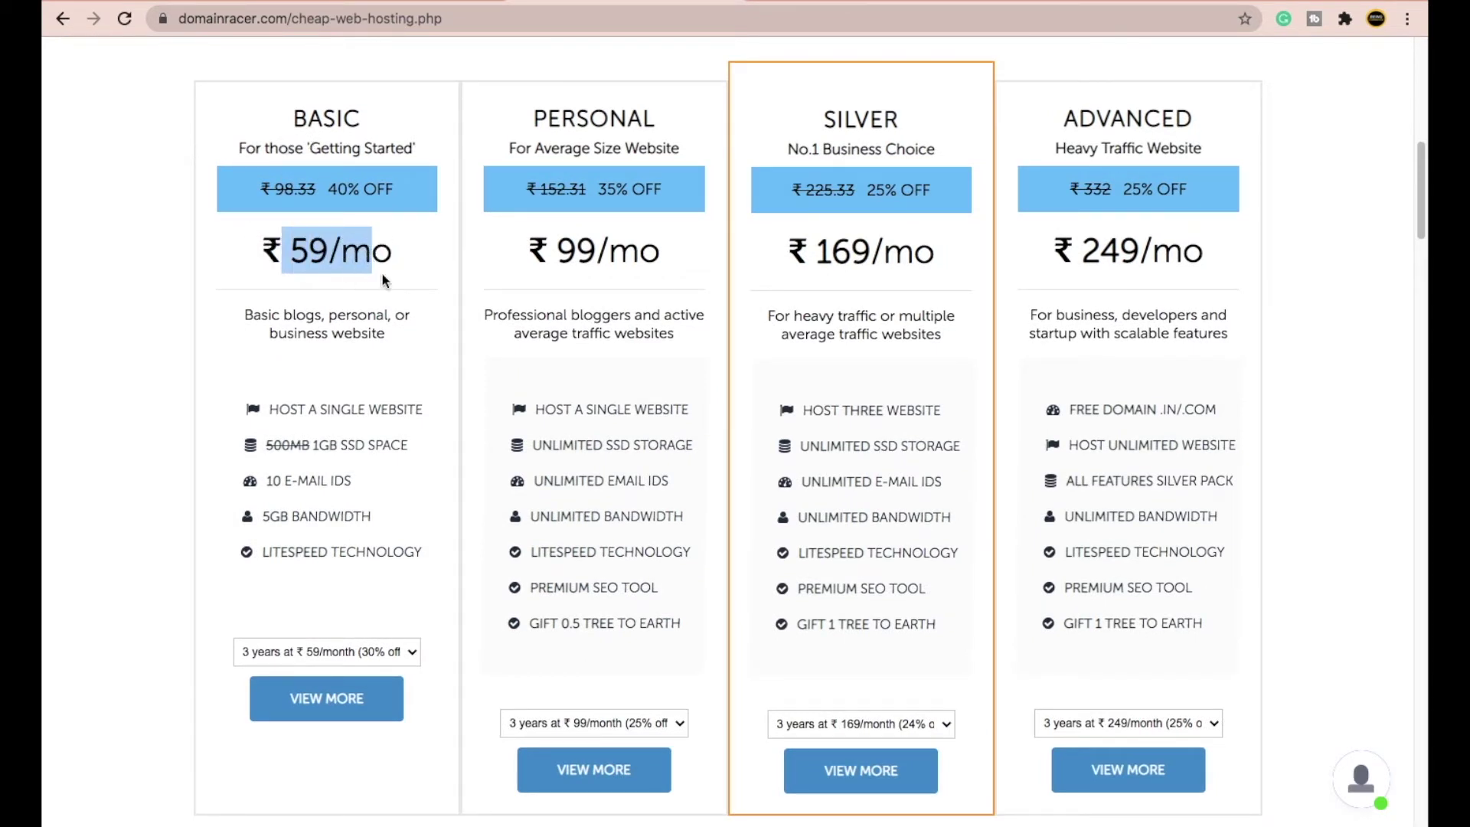
left_click(381, 273)
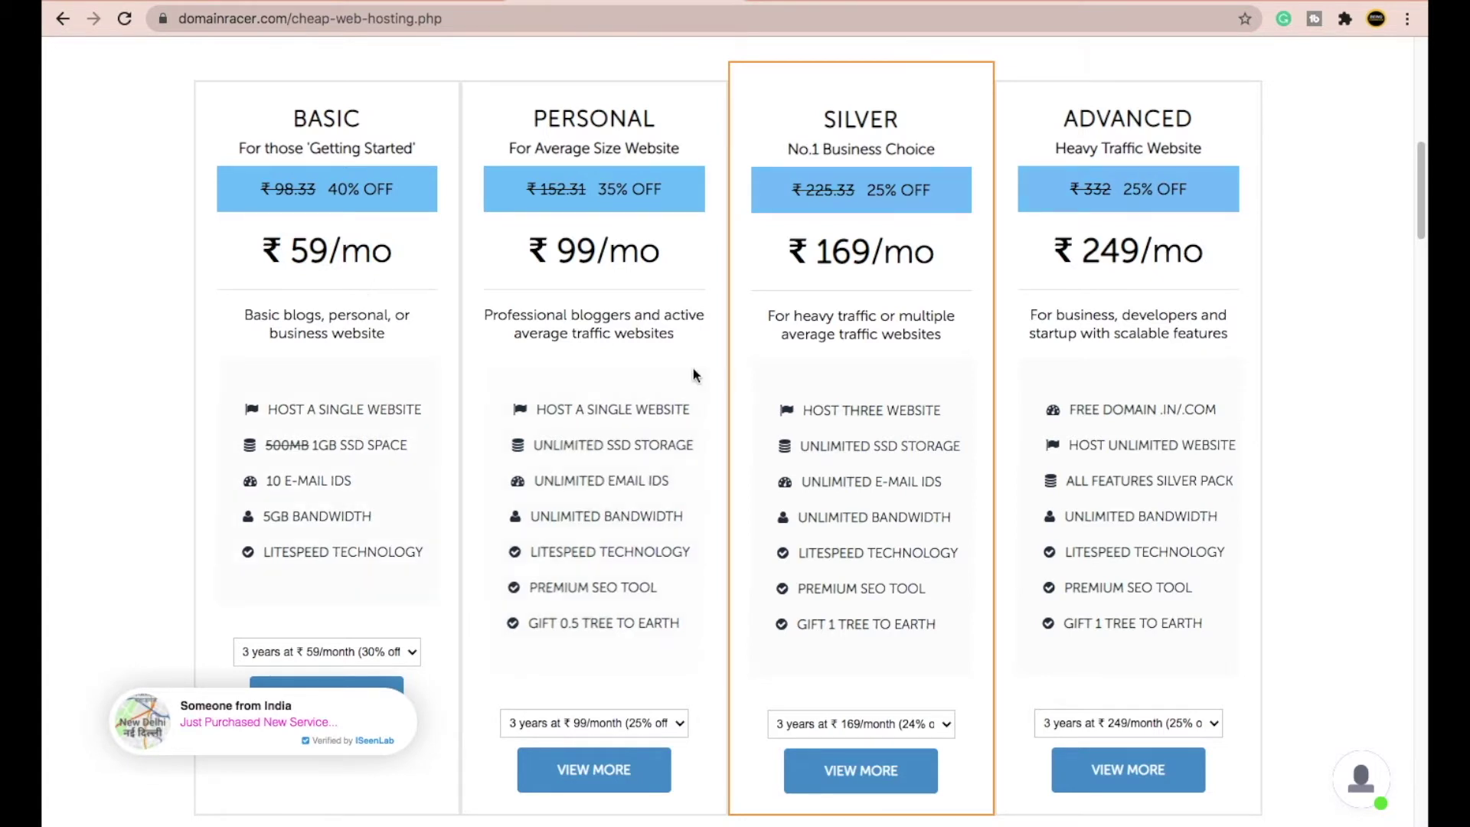
left_click_drag(379, 253, 394, 253)
left_click(292, 251)
left_click(394, 253)
scroll(603, 358, "down", 1)
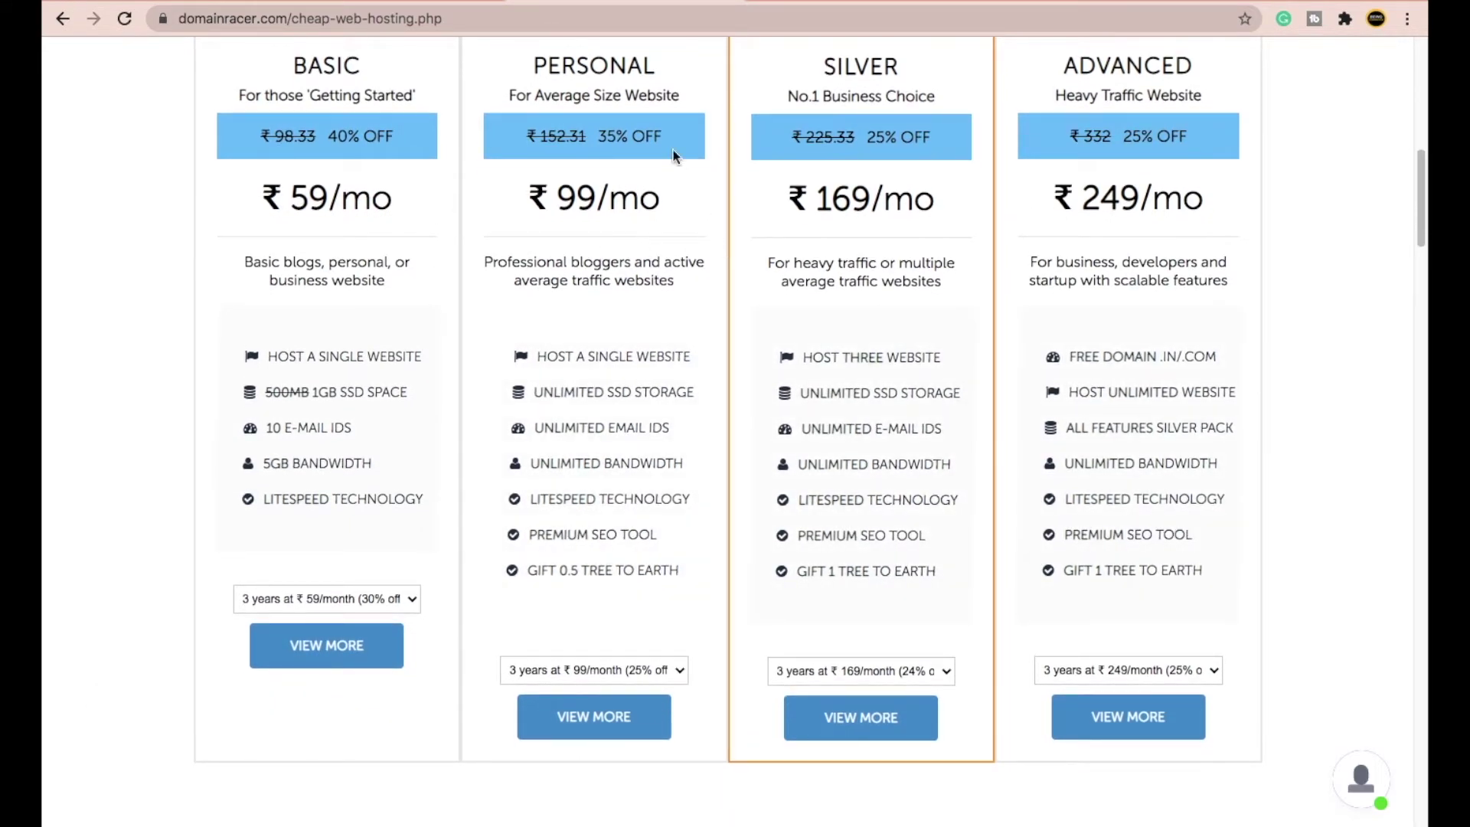
- Highlight the Personal ₹99, Silver ₹169 and Advanced ₹249 monthly prices for comparison
left_click_drag(657, 65, 566, 65)
left_click_drag(664, 198, 572, 197)
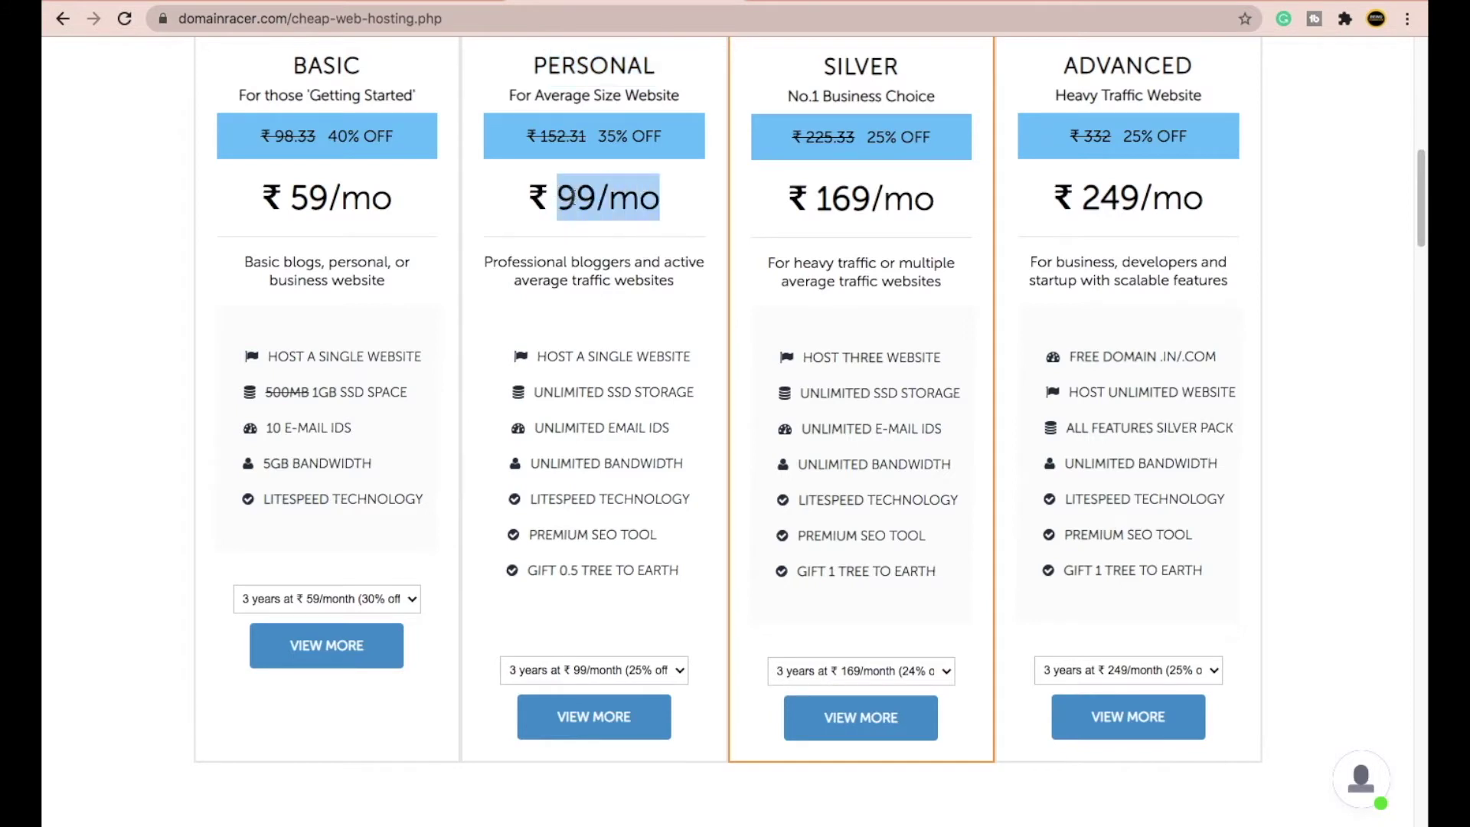
left_click_drag(901, 66, 814, 61)
left_click_drag(936, 199, 831, 198)
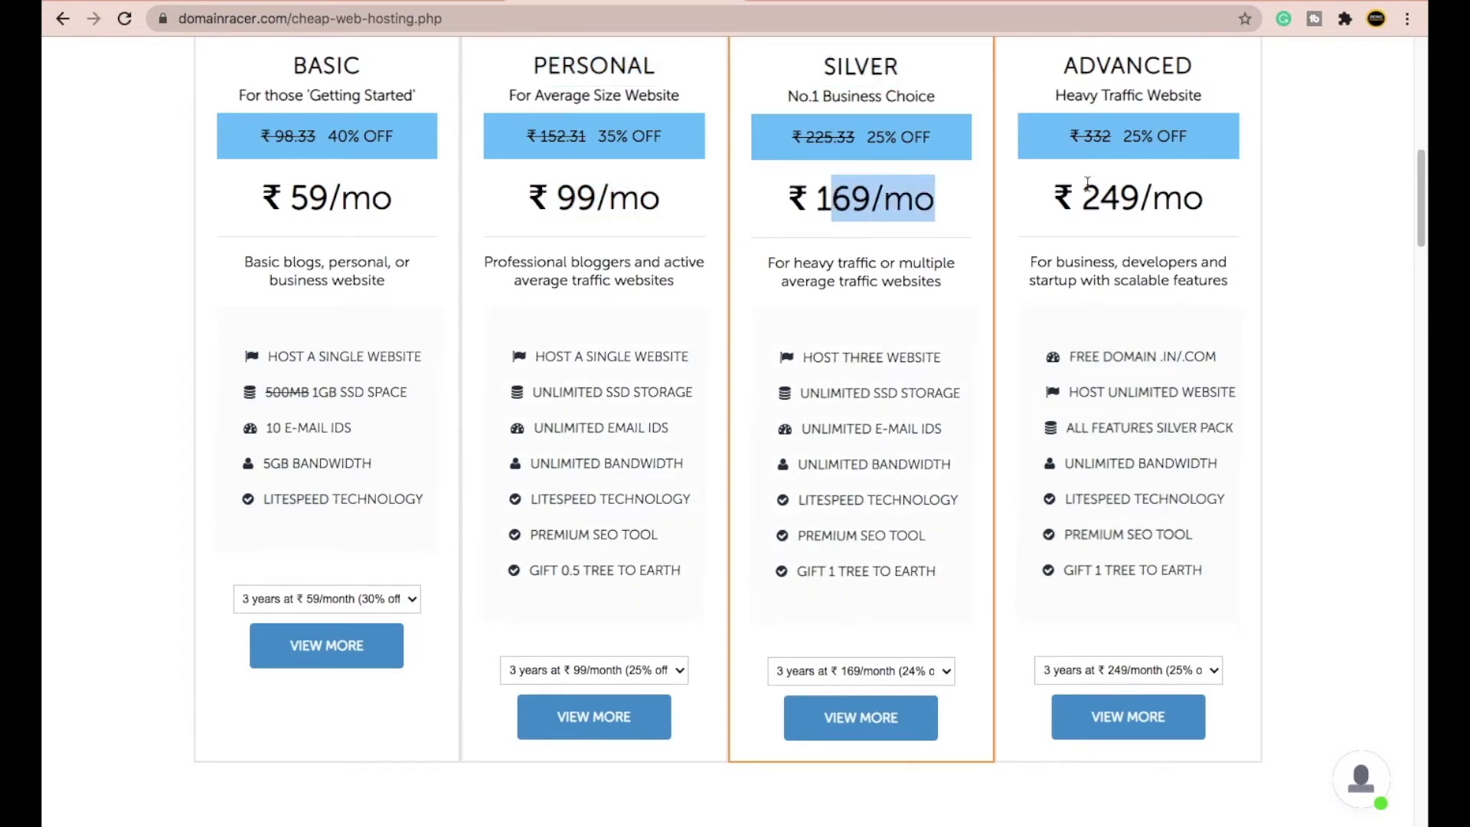
left_click_drag(1204, 197, 1076, 198)
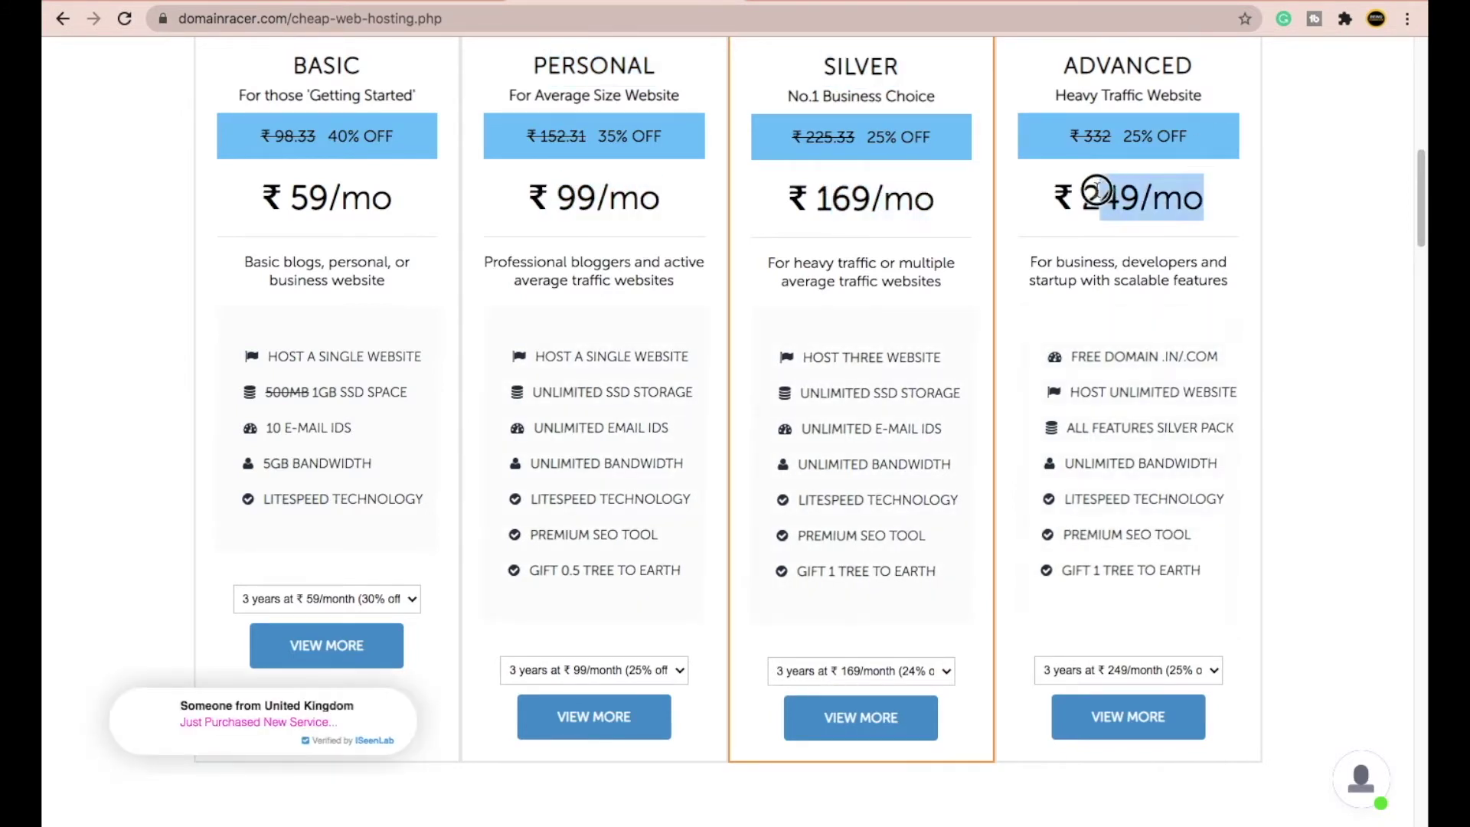
left_click(1119, 230)
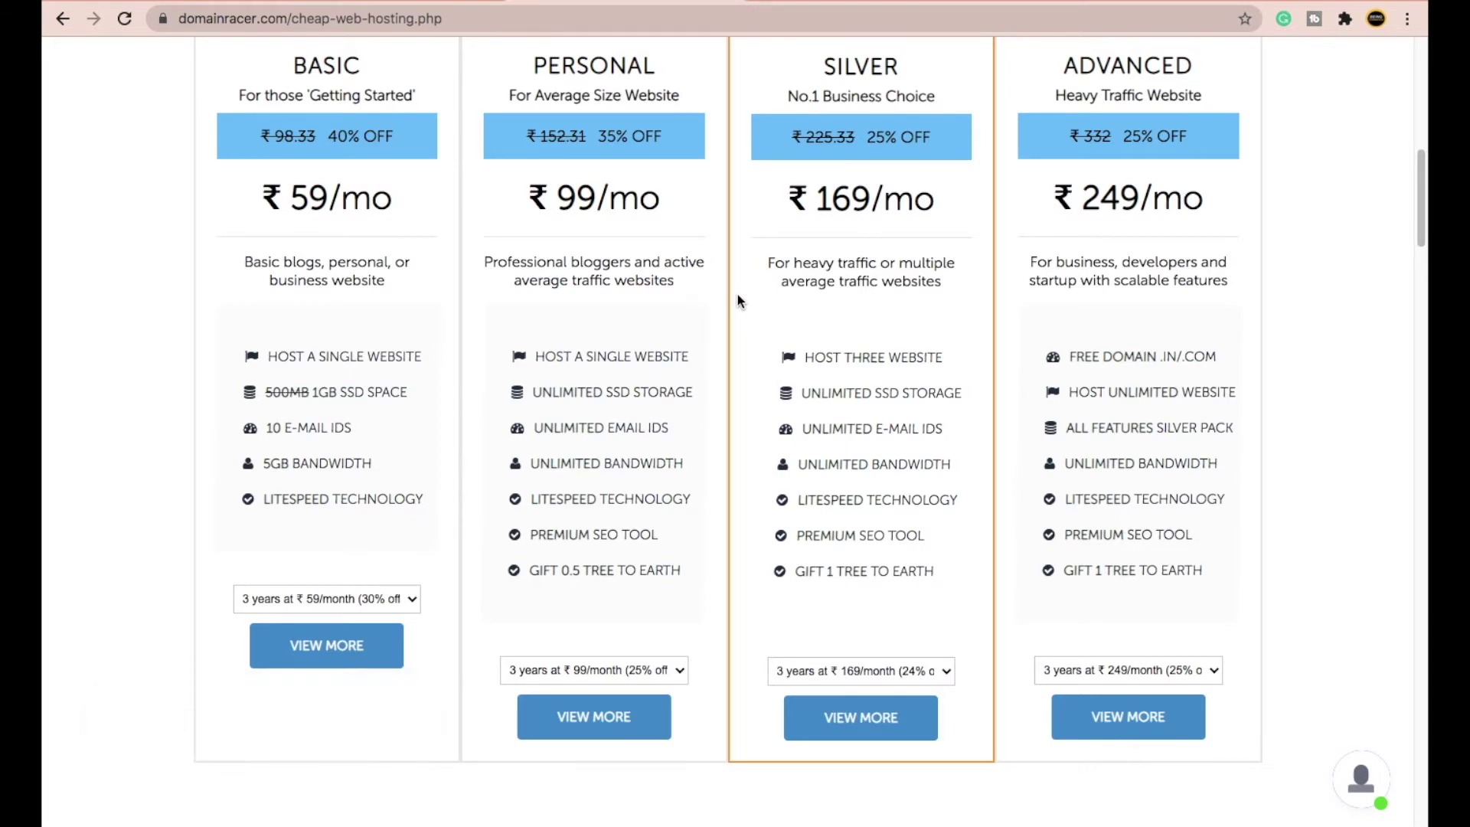
- Highlight the BASIC plan name and its PREMIUM SEO TOOL feature
double_click(315, 61)
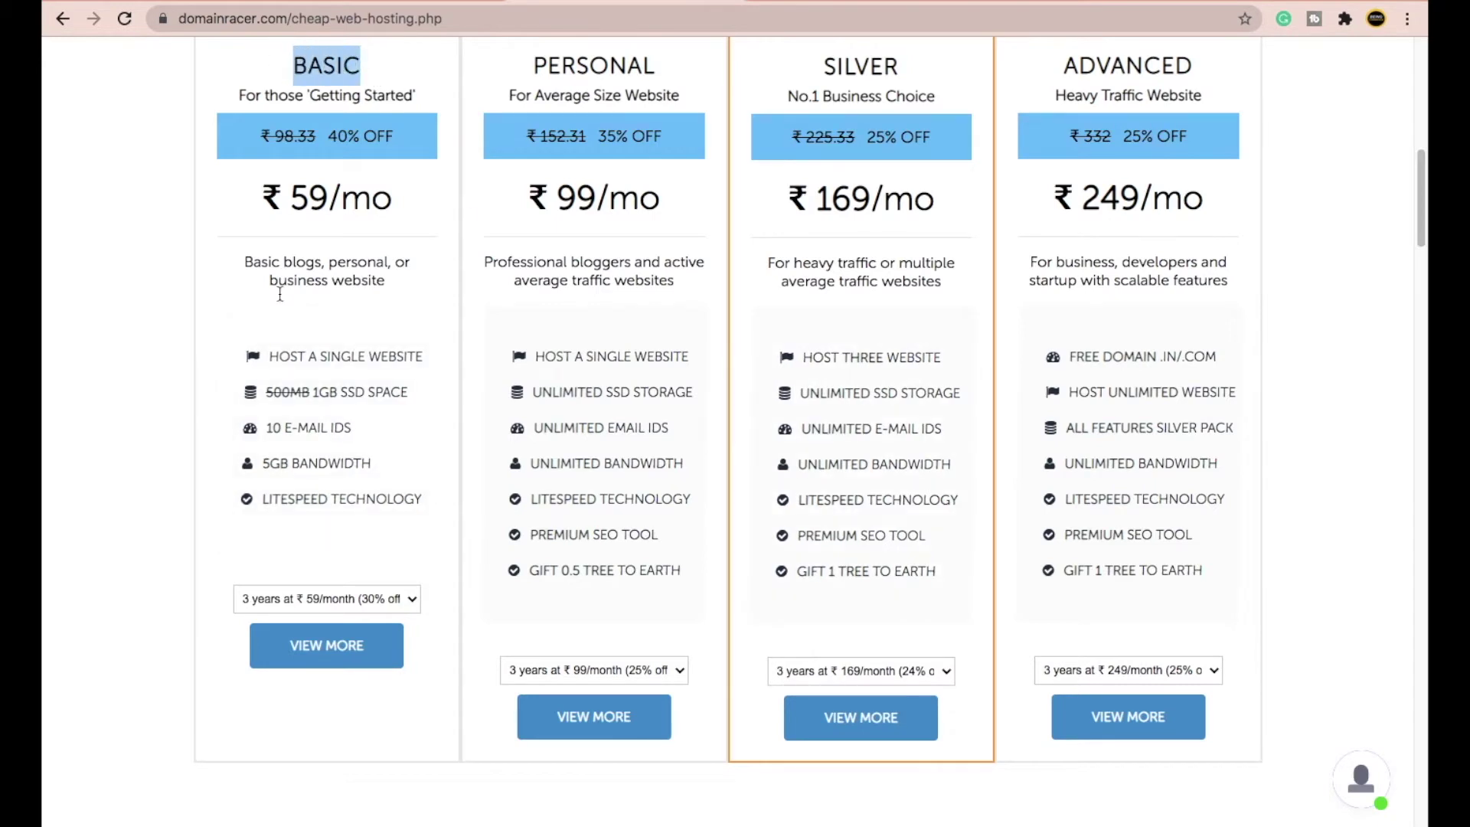
left_click_drag(659, 536, 453, 537)
left_click(401, 522)
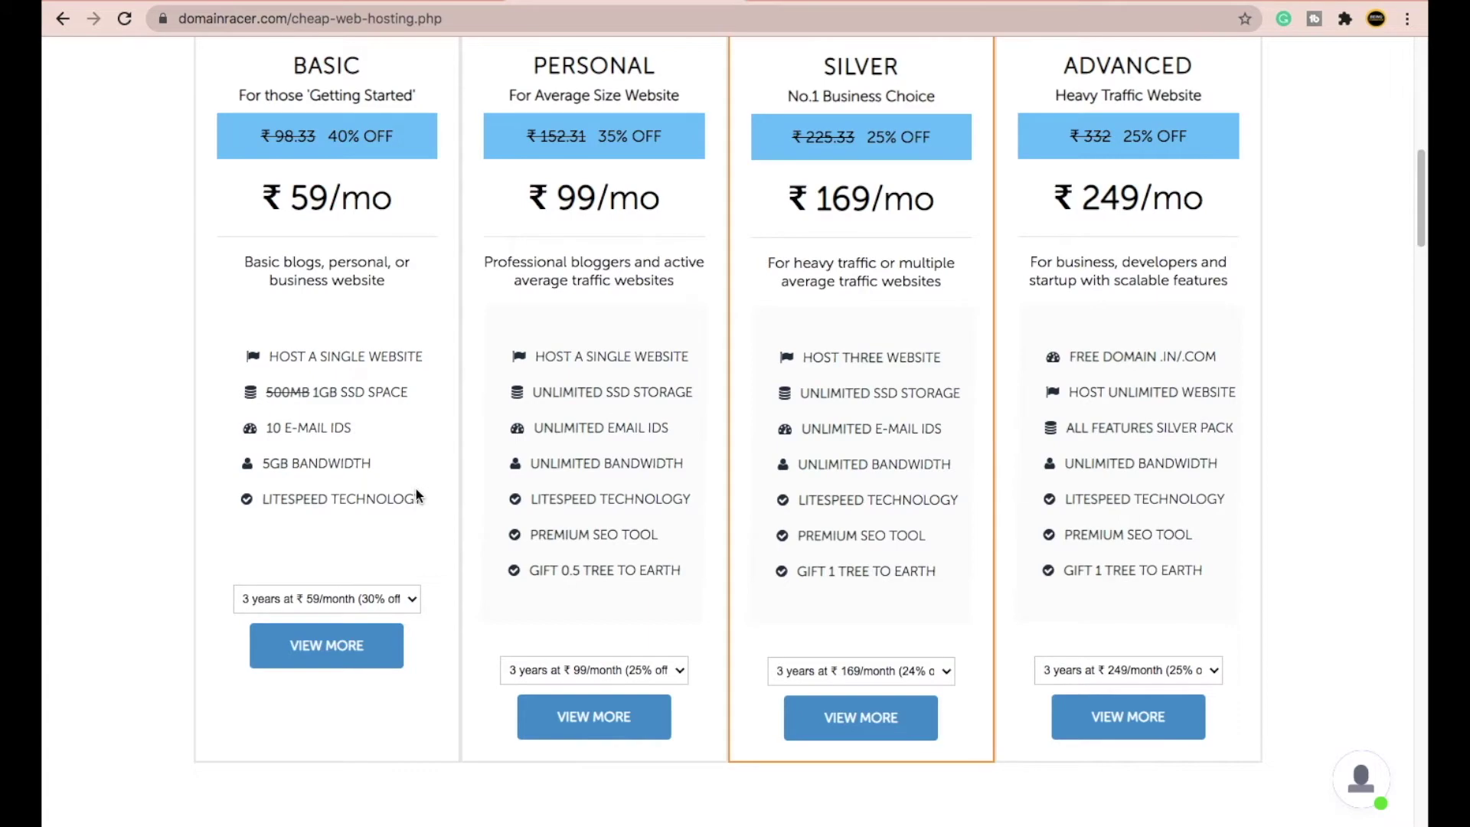
scroll(889, 517, "down", 5)
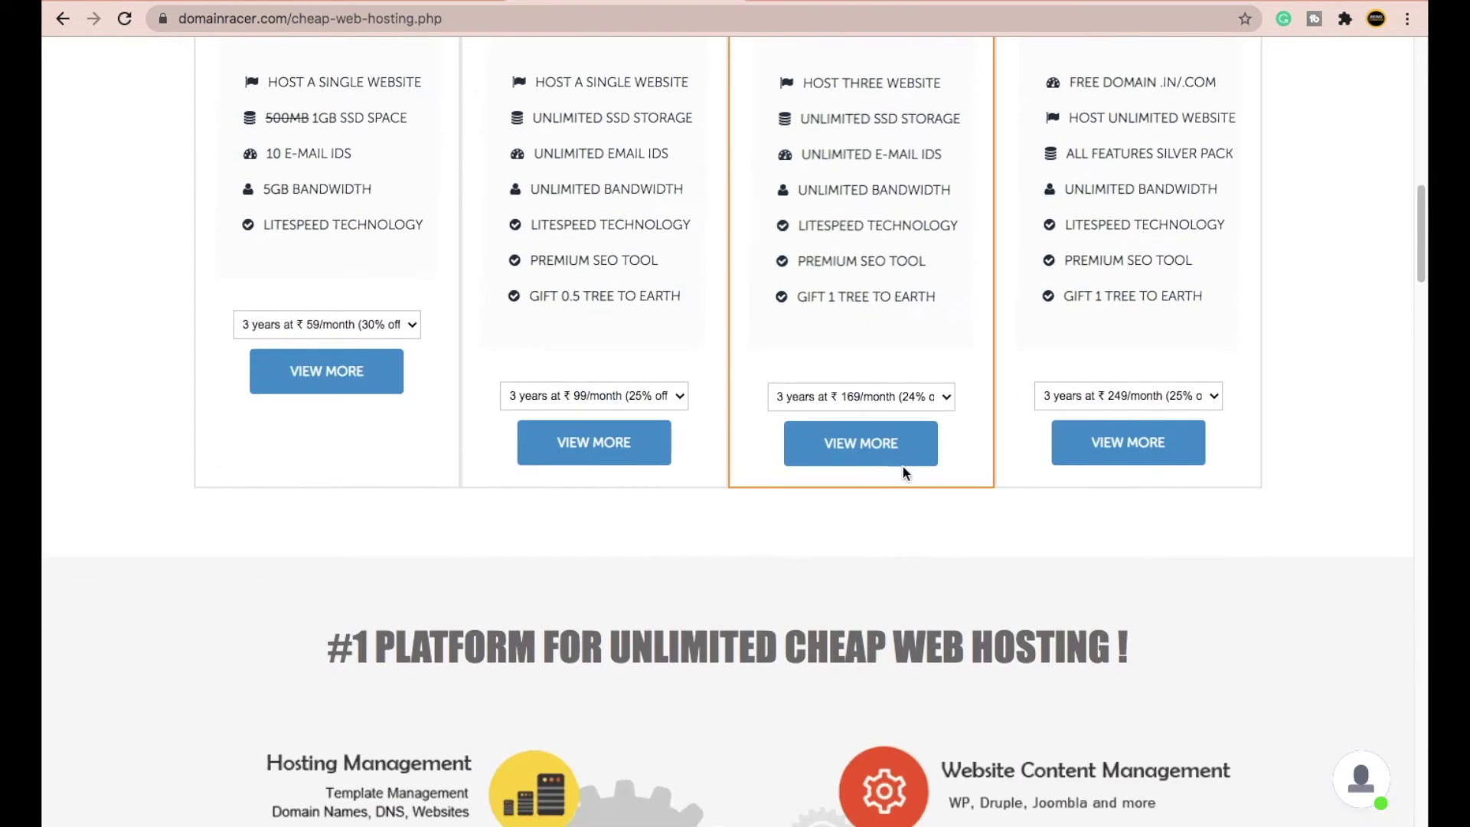
- Keep the Silver plan on its 3-year ₹169/month term and order it
left_click(805, 398)
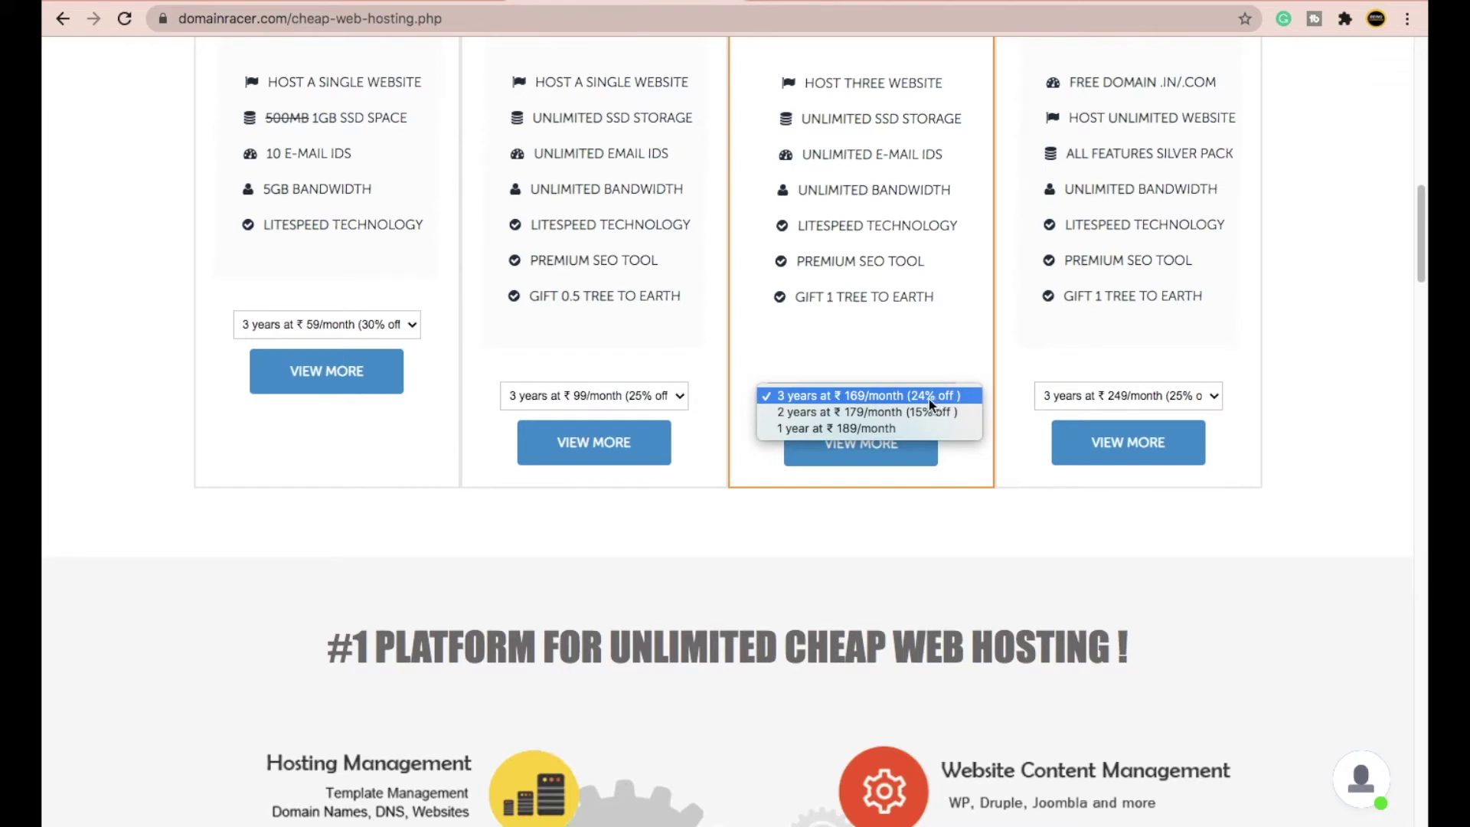
left_click(820, 402)
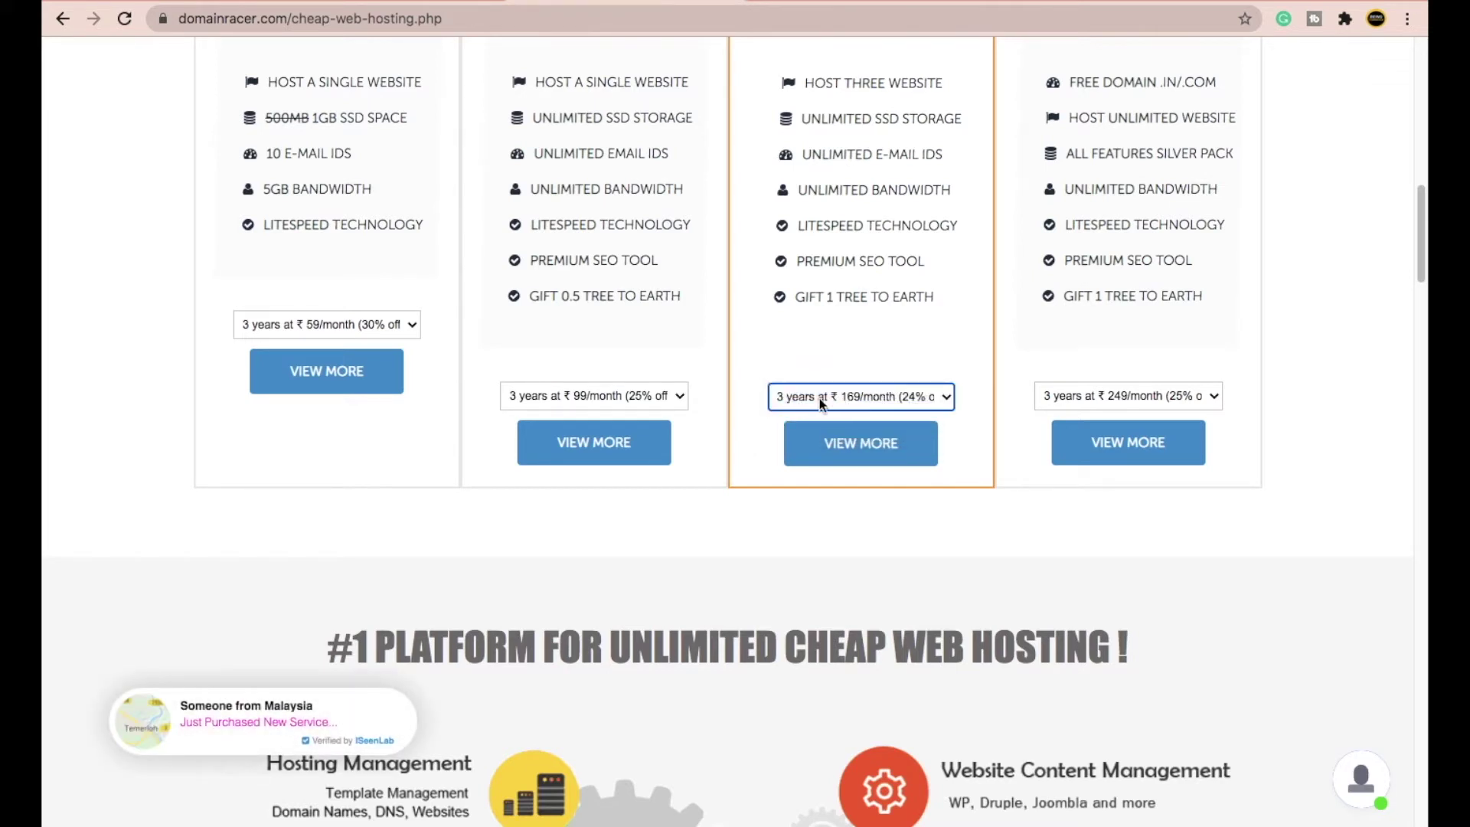
left_click(878, 449)
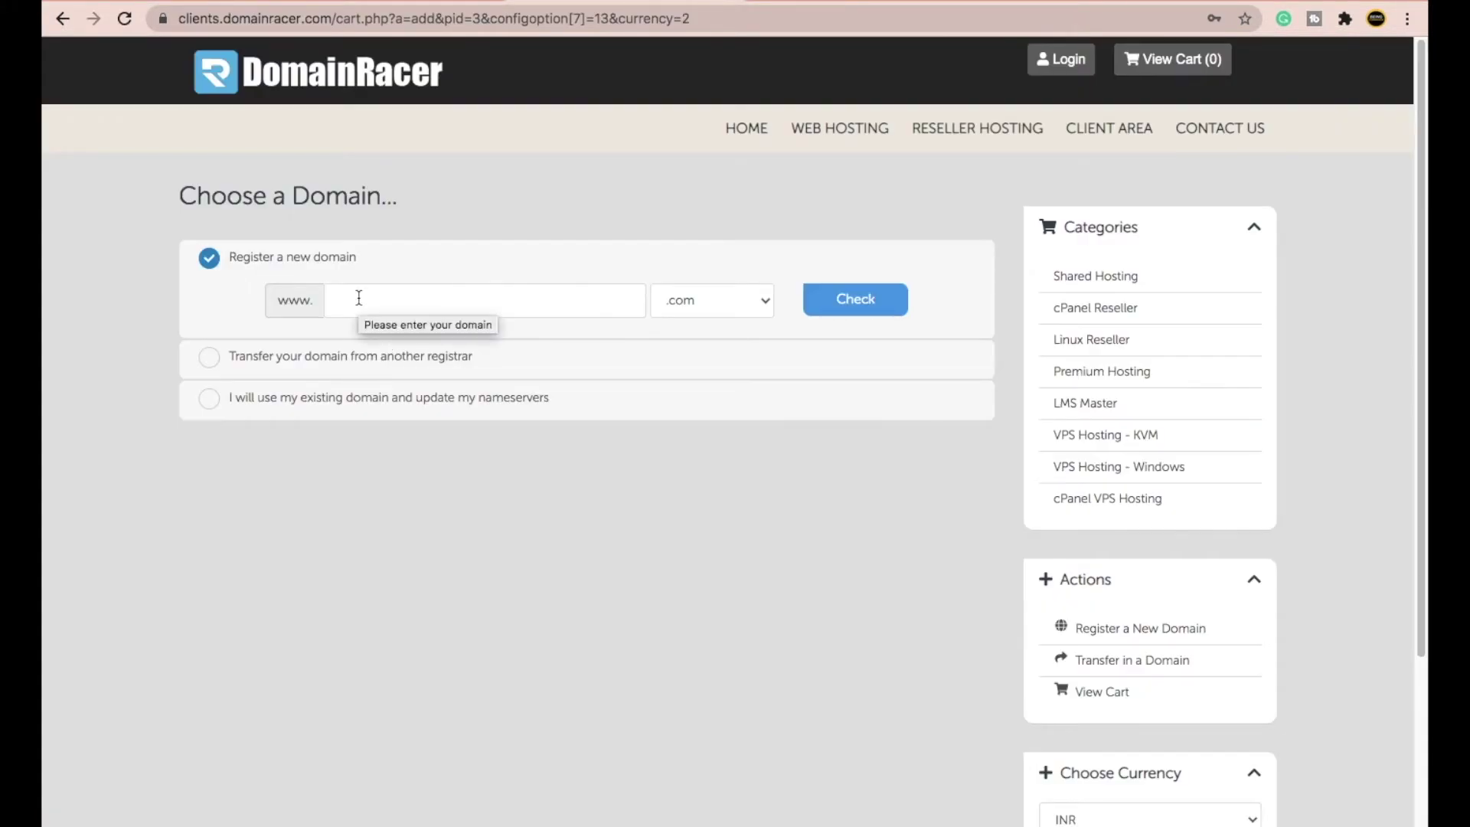
- Search for beingcommerce.com and find it unavailable
left_click(359, 298)
type("b")
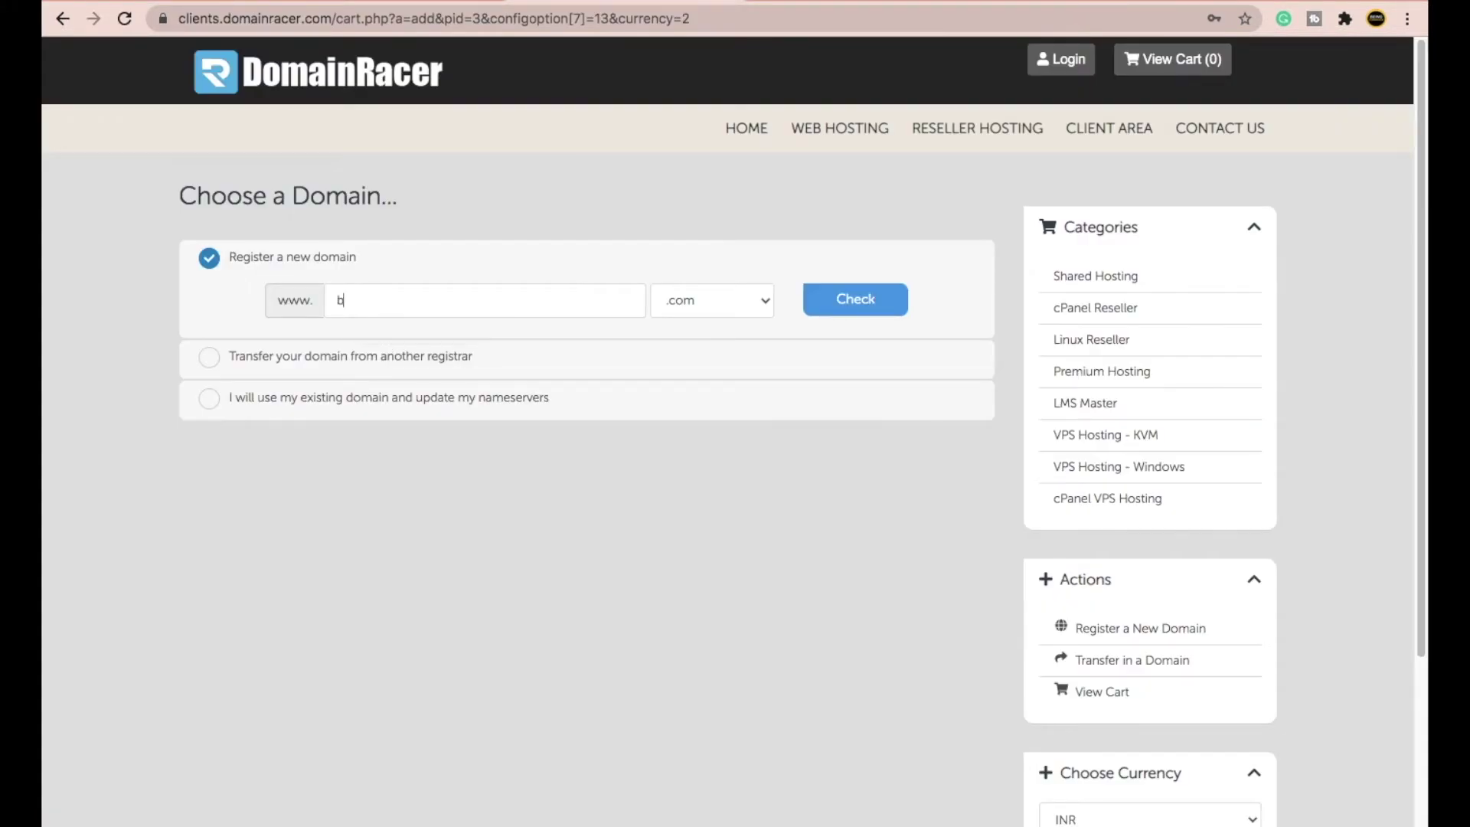
type("eingcommerce")
left_click(750, 303)
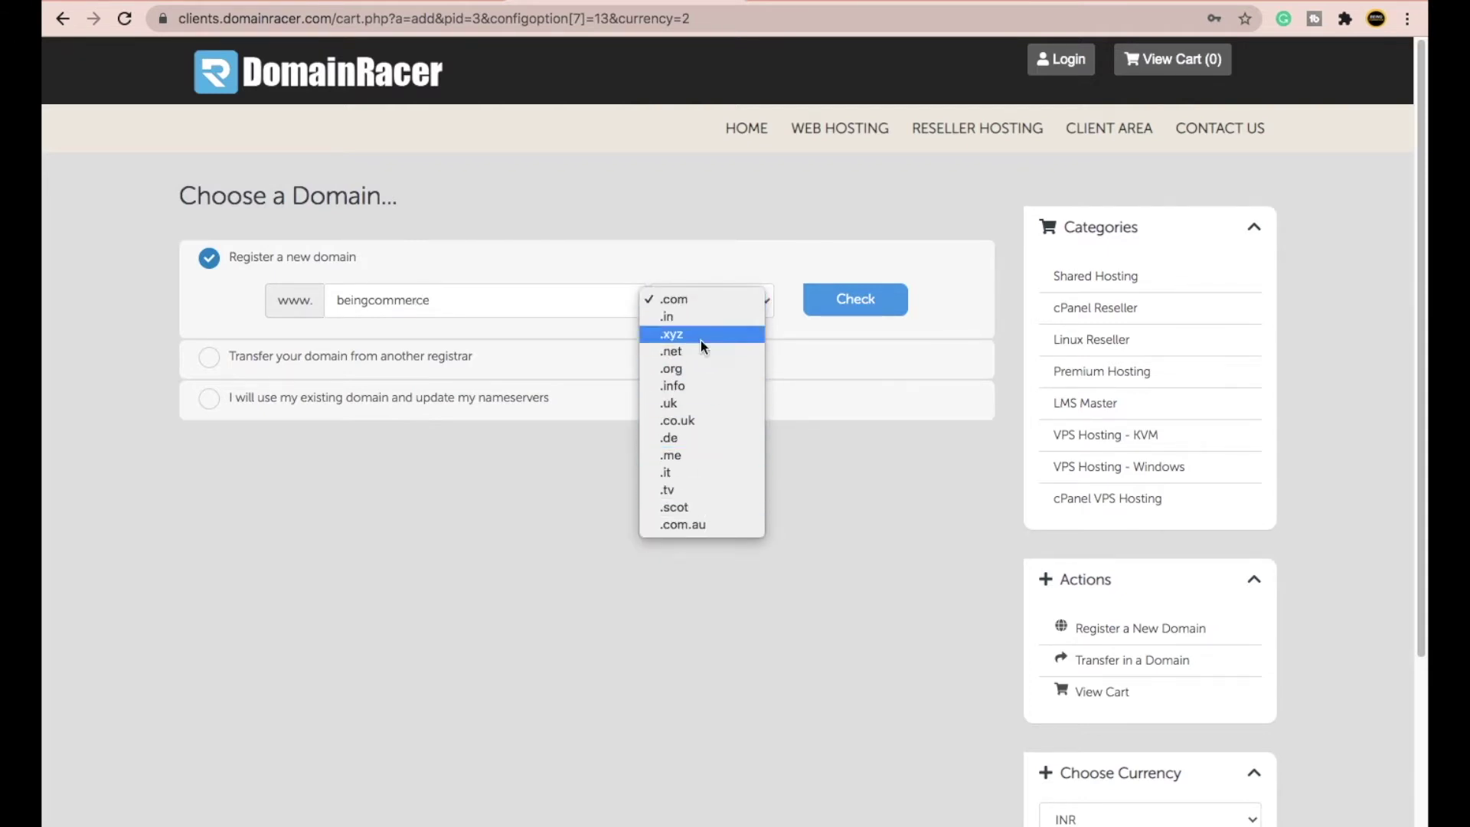
left_click(696, 299)
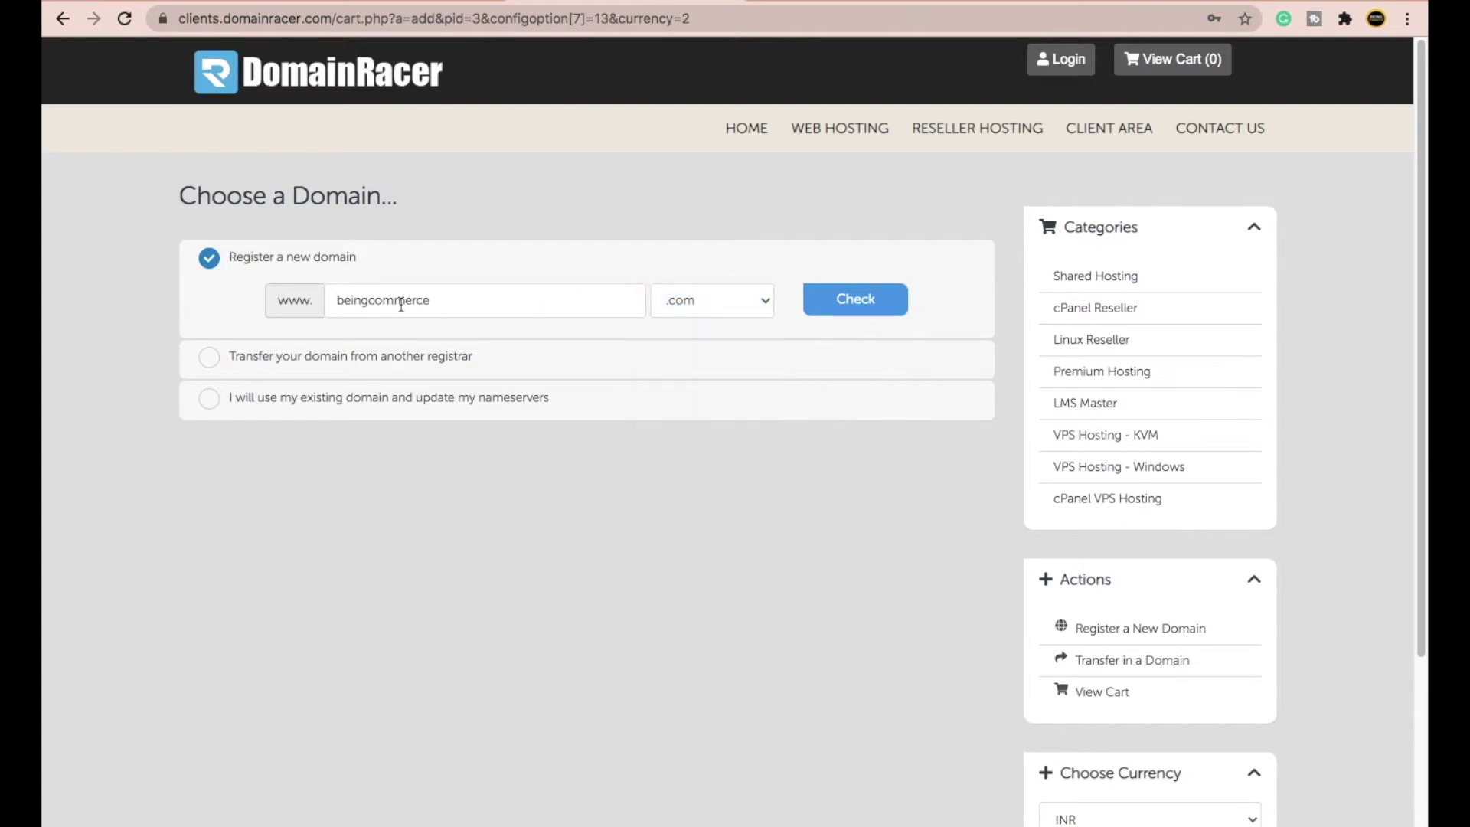
left_click(838, 306)
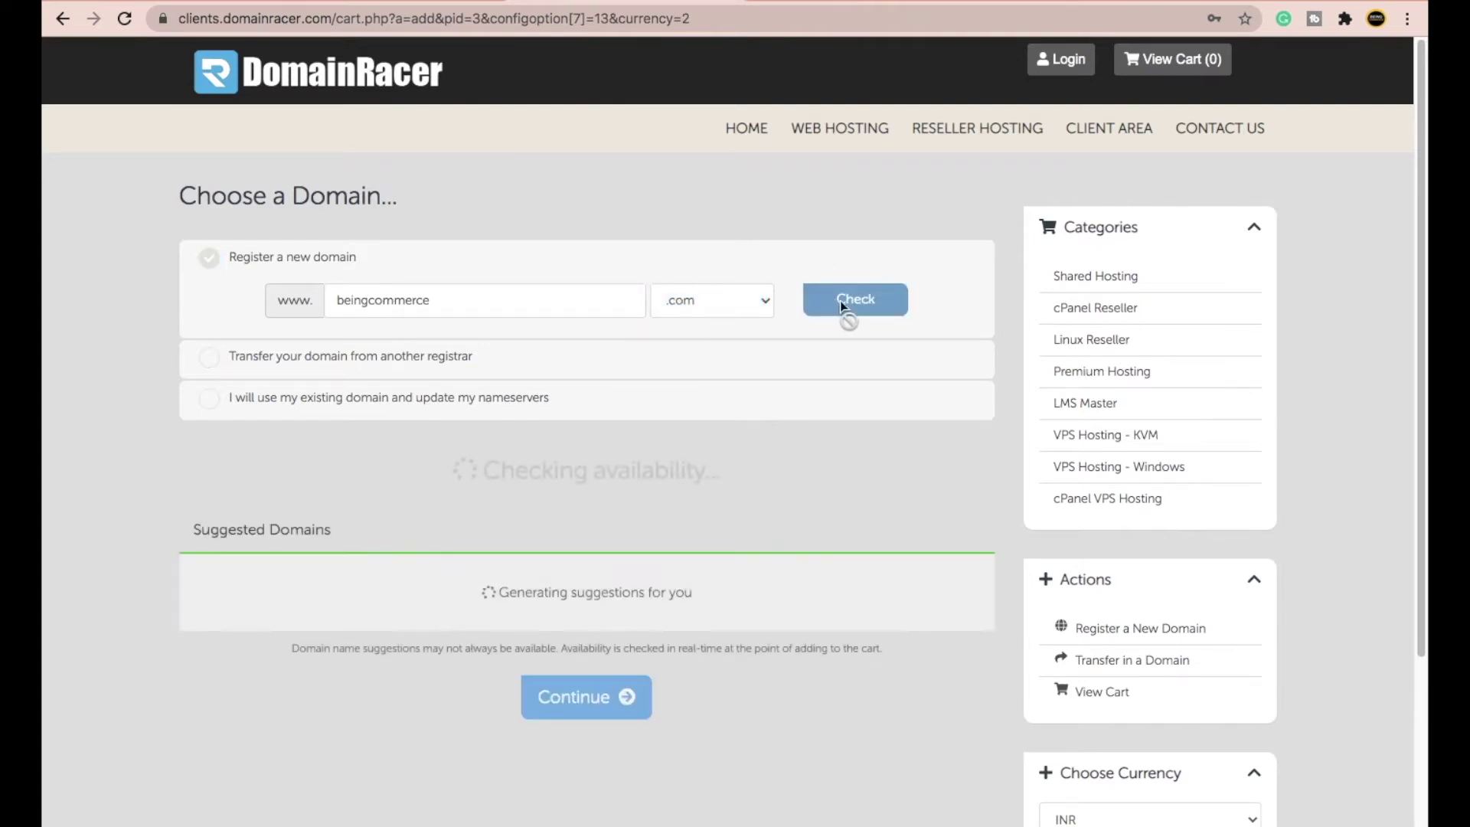
left_click_drag(771, 475, 631, 469)
left_click(604, 490)
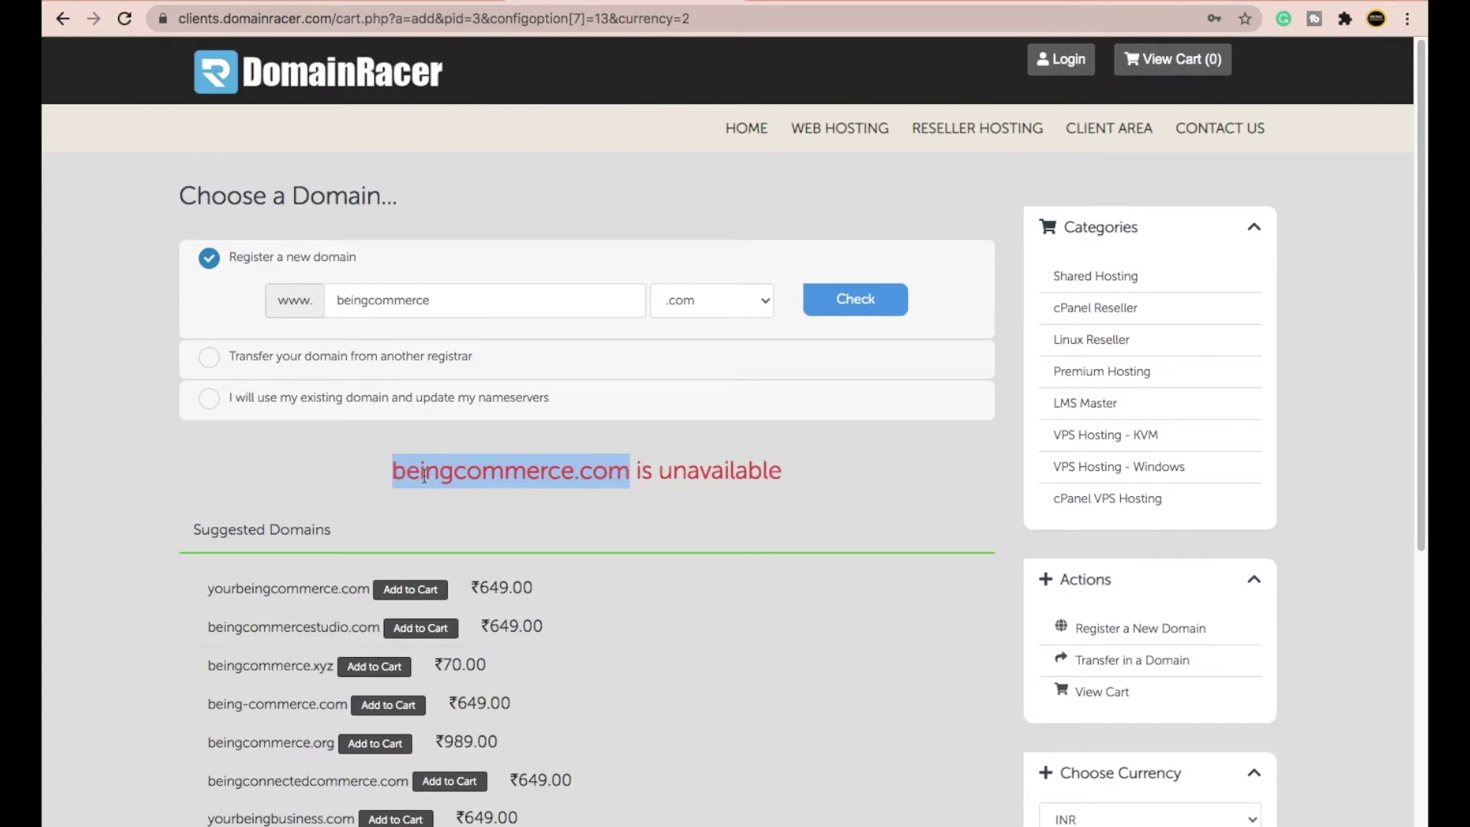
- Switch to beingcommerce.xyz, confirm it's available, and continue to configuration
left_click(700, 305)
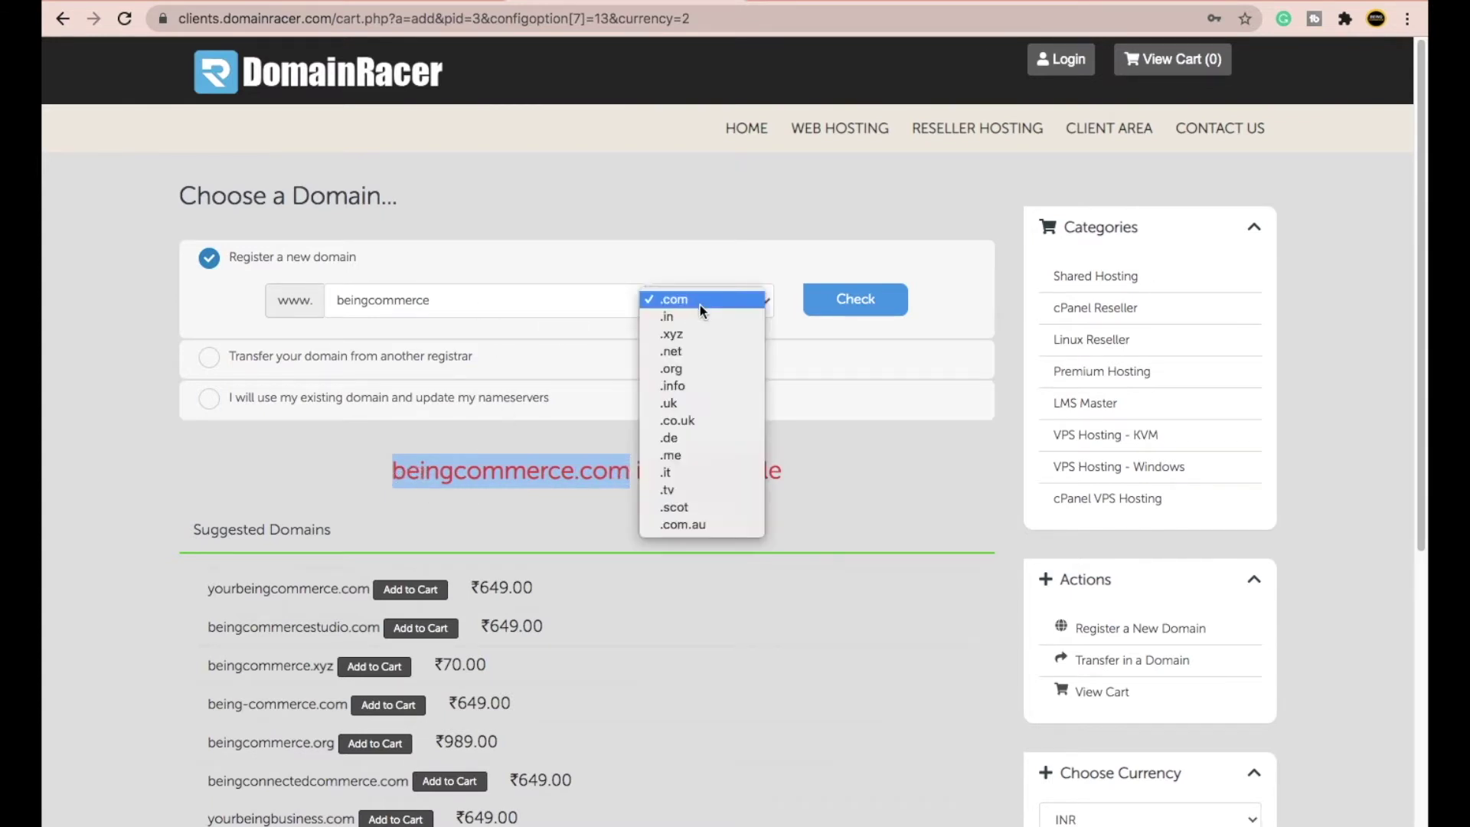
left_click(700, 334)
left_click(839, 303)
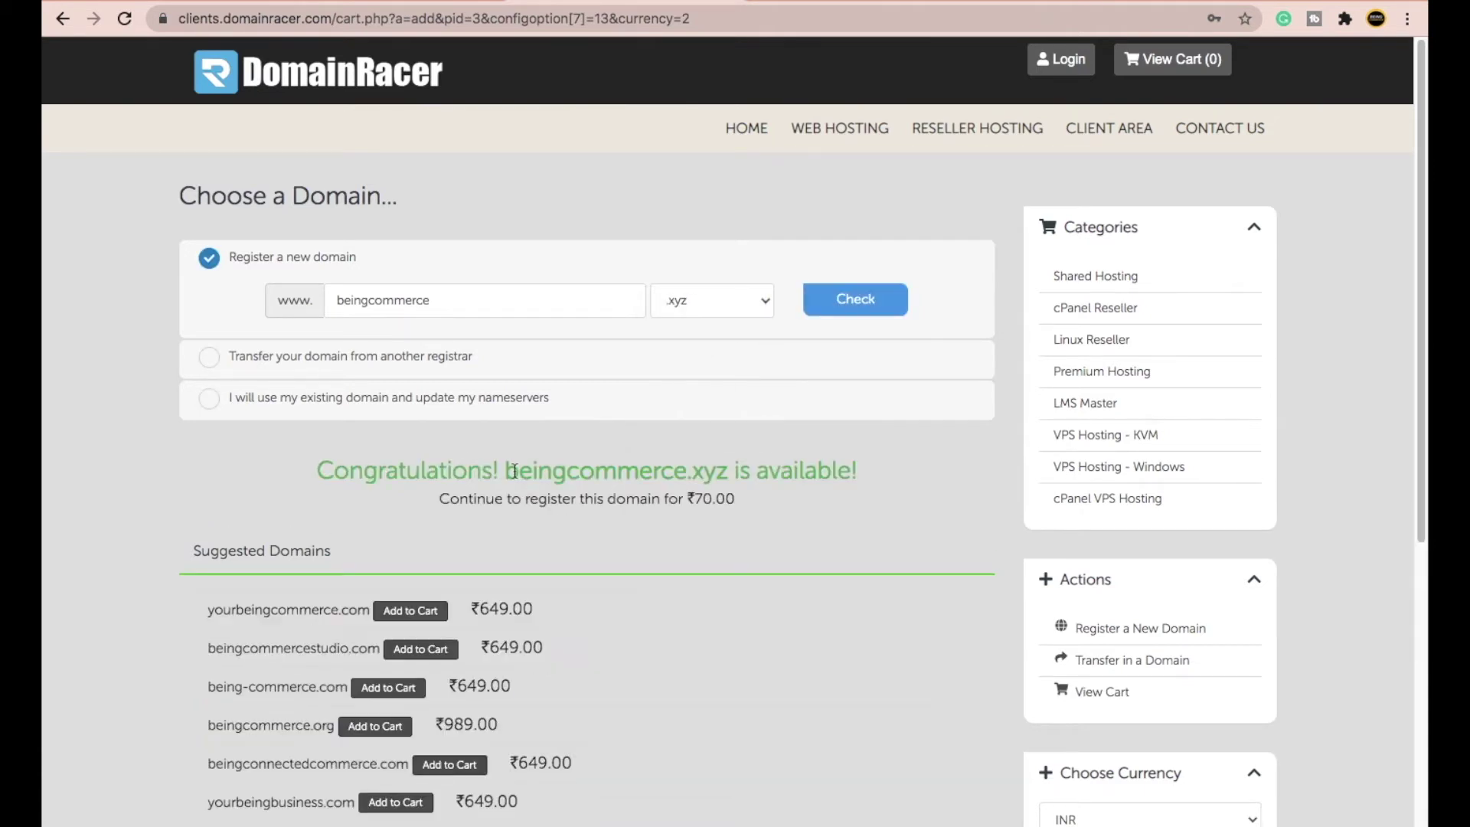
left_click_drag(505, 469, 706, 464)
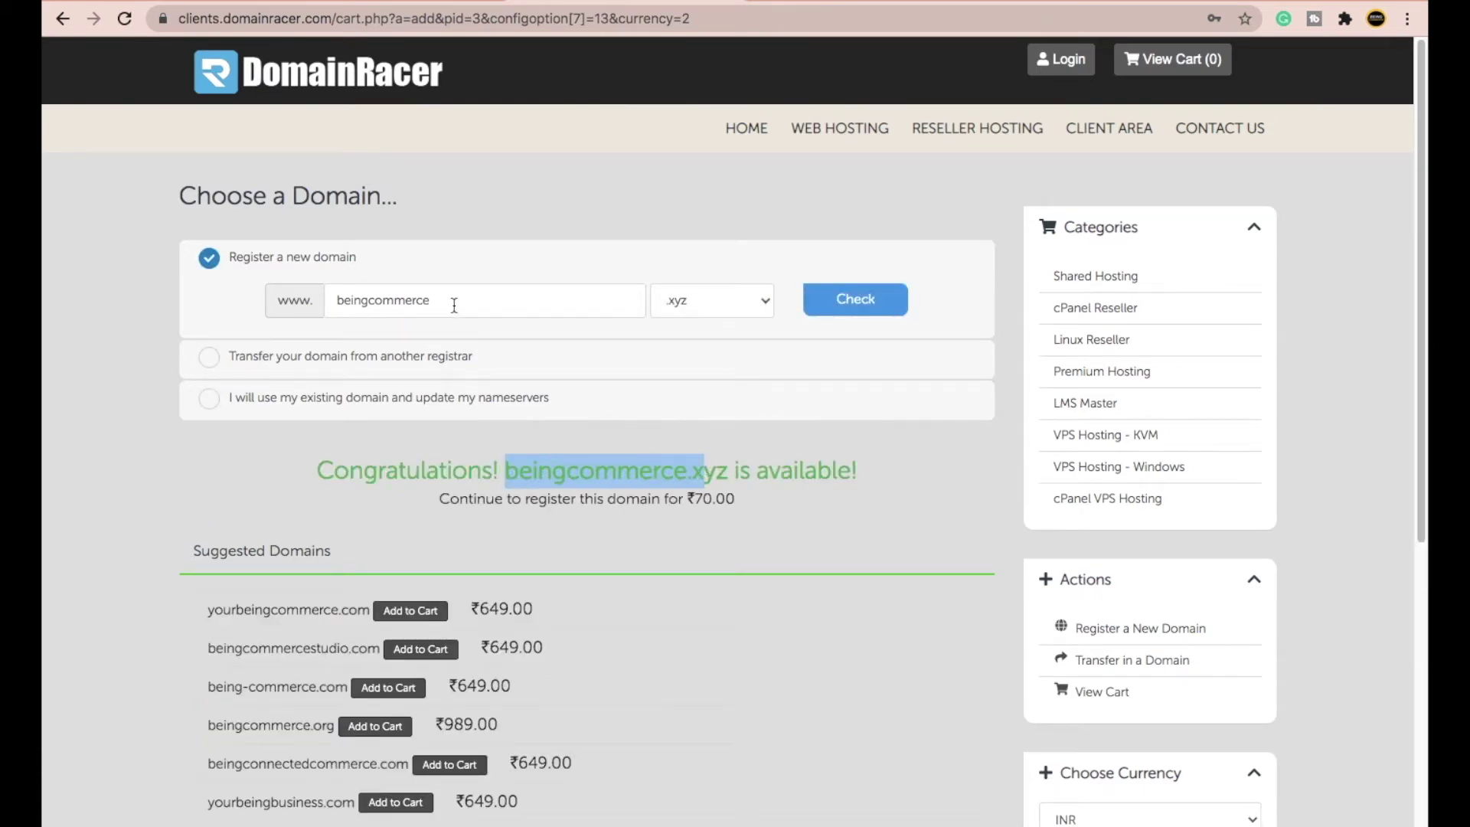
left_click_drag(453, 301, 335, 301)
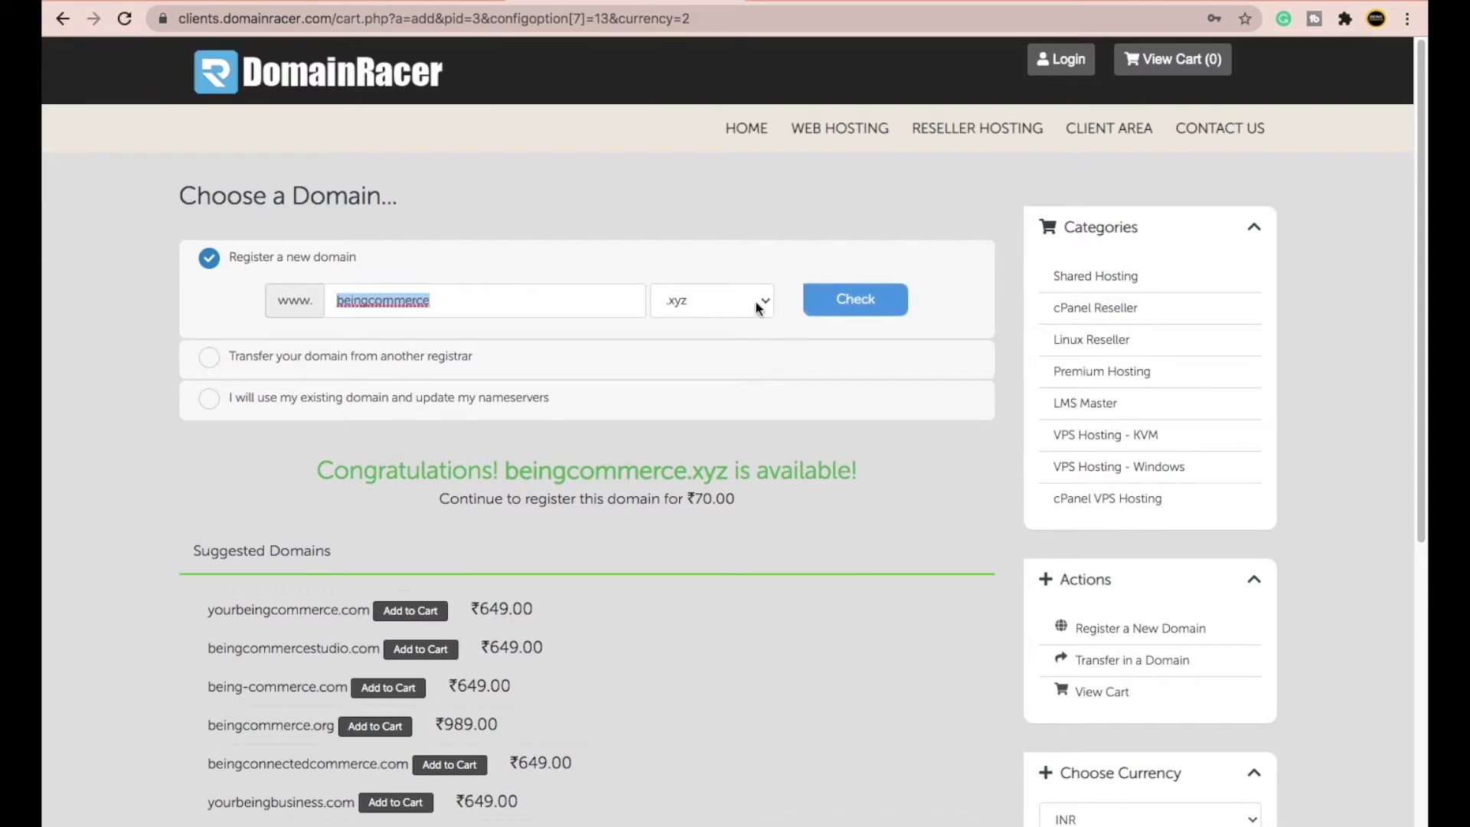
left_click(531, 311)
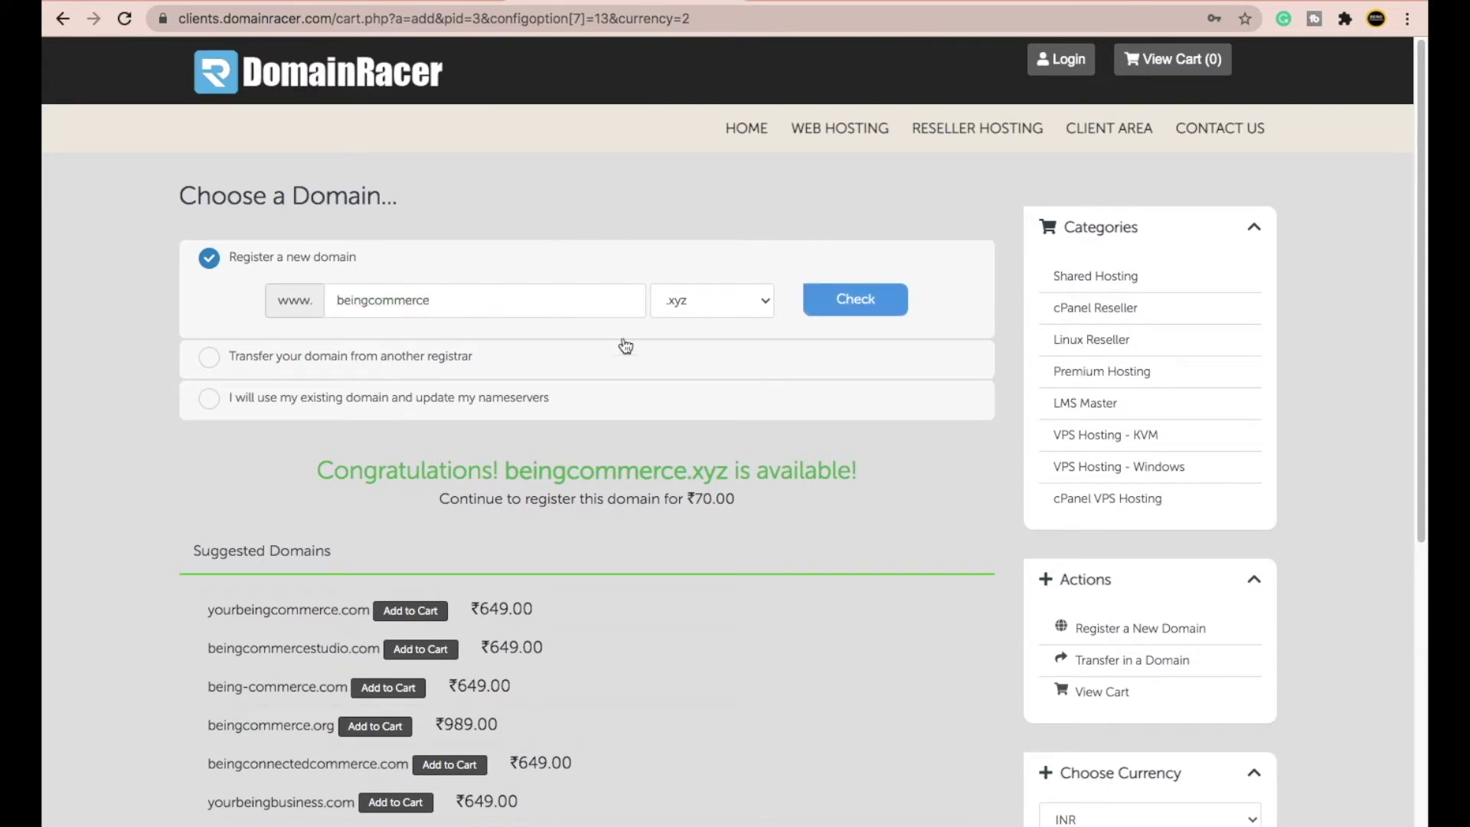
scroll(693, 442, "down", 6)
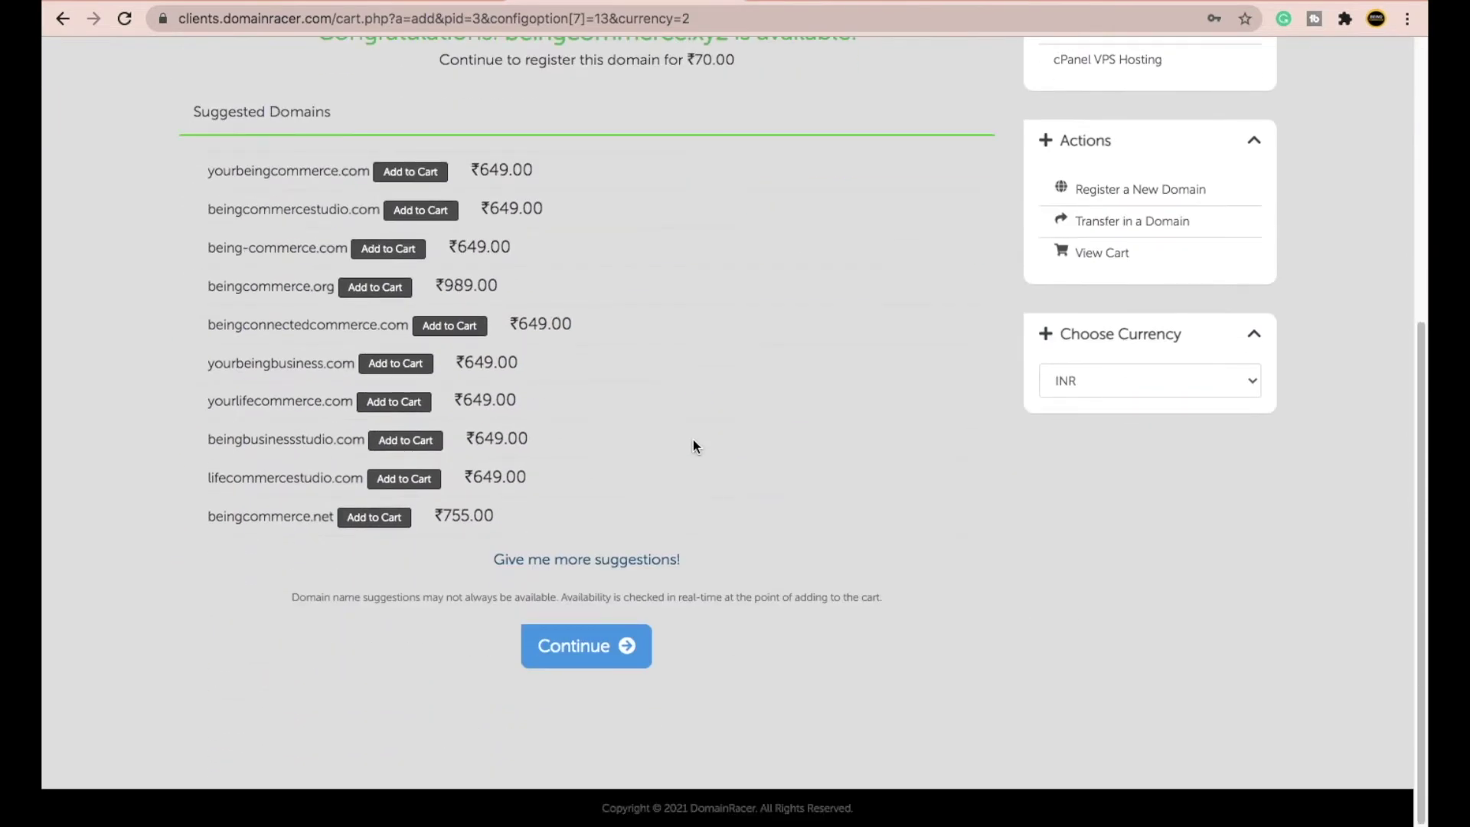
left_click(583, 651)
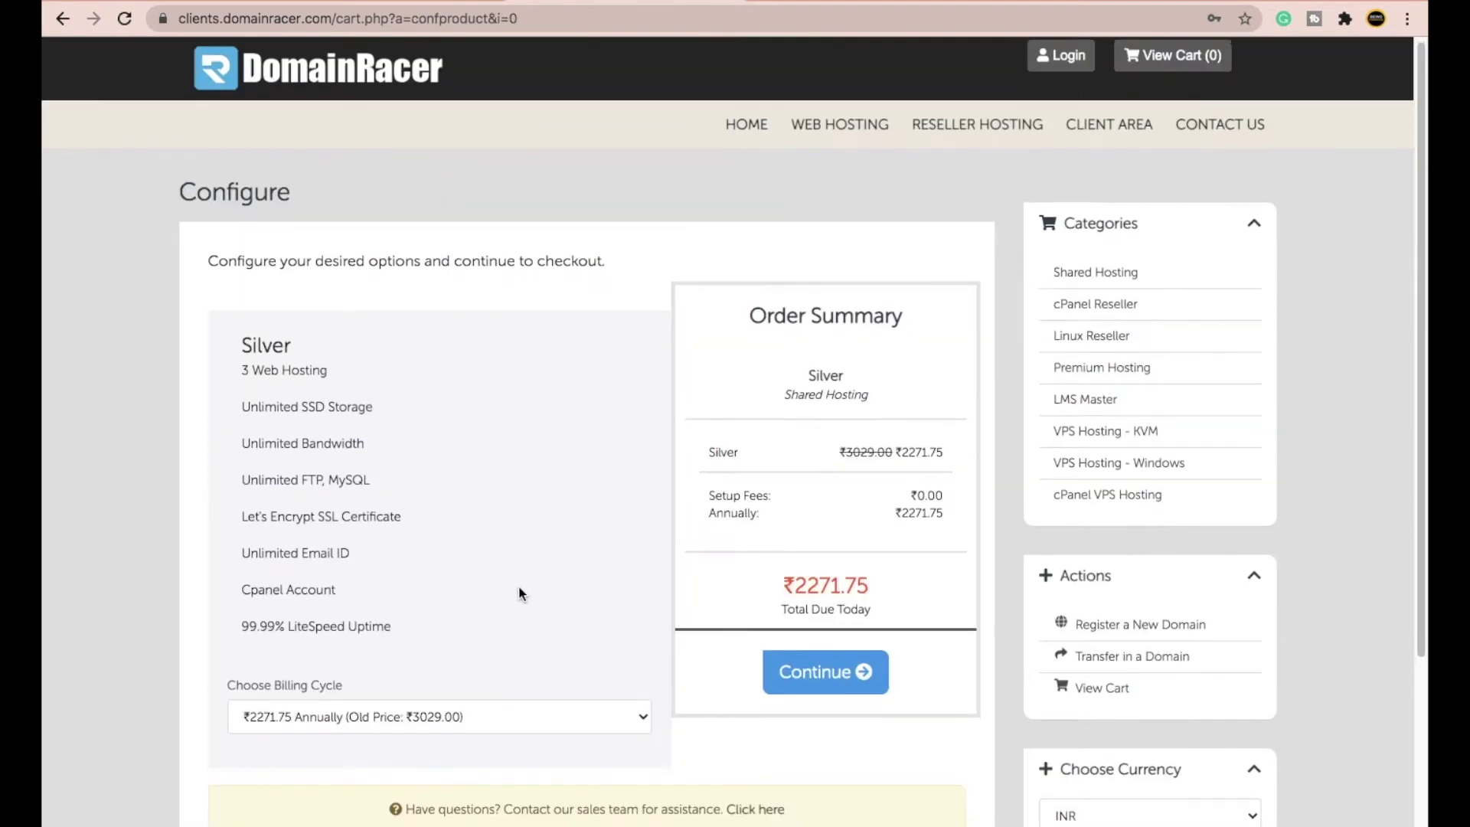
- Review the ₹2271.75 total due today and continue past the Configure page
scroll(529, 588, "down", 1)
left_click_drag(783, 501, 893, 499)
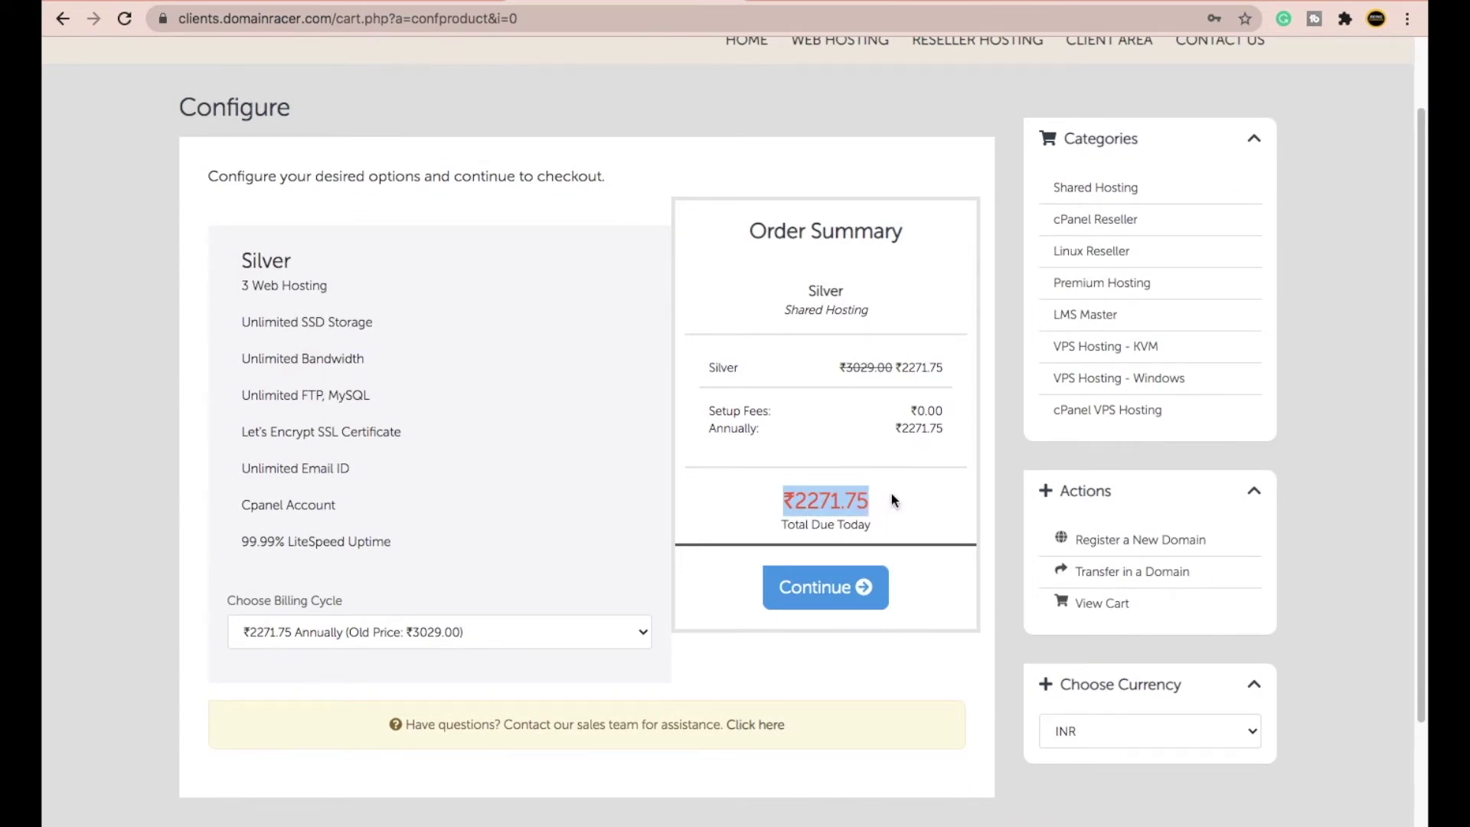
left_click_drag(776, 499, 891, 500)
left_click(889, 499)
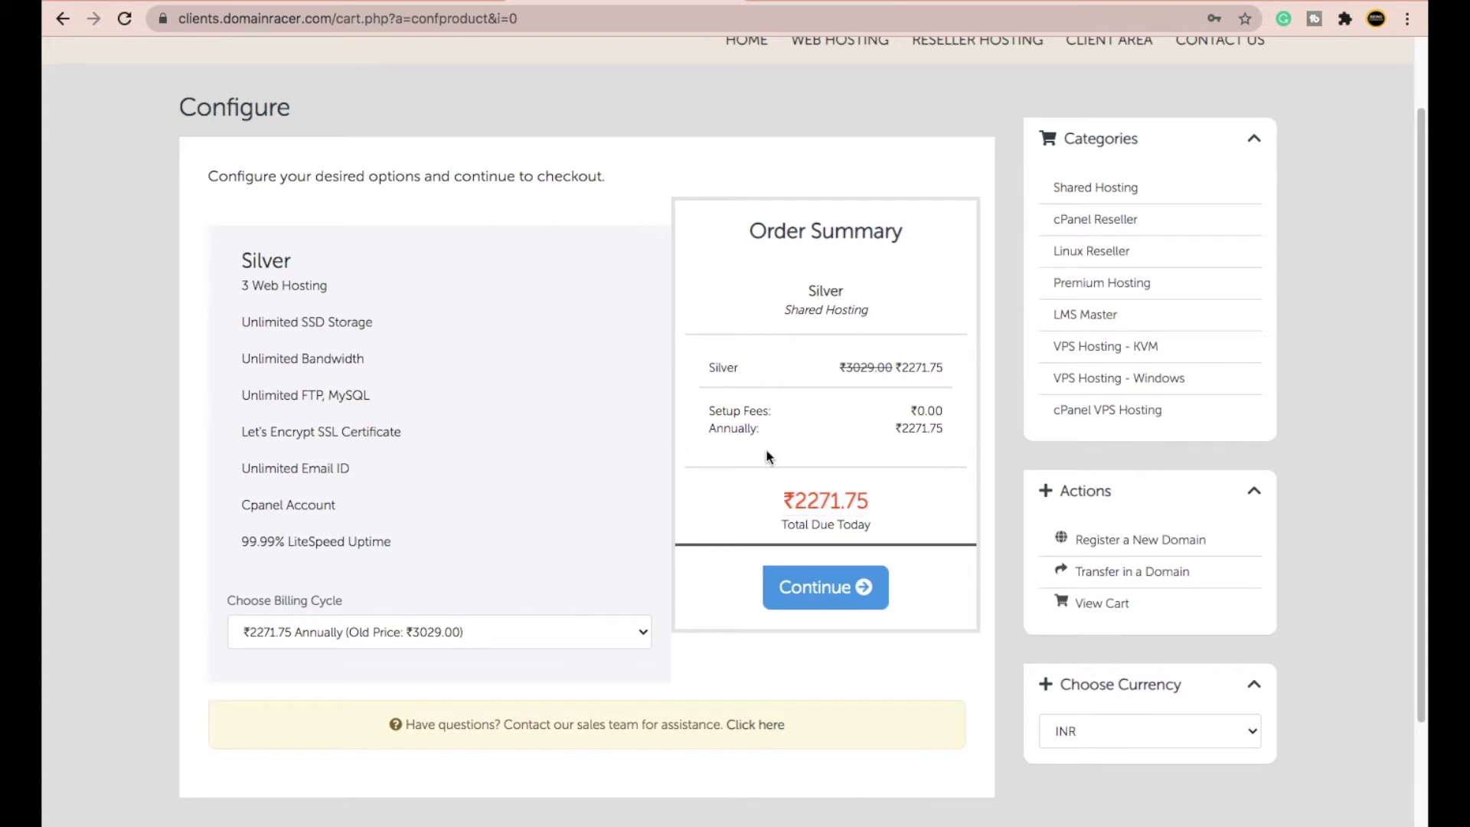
left_click_drag(754, 499, 902, 497)
left_click(906, 518)
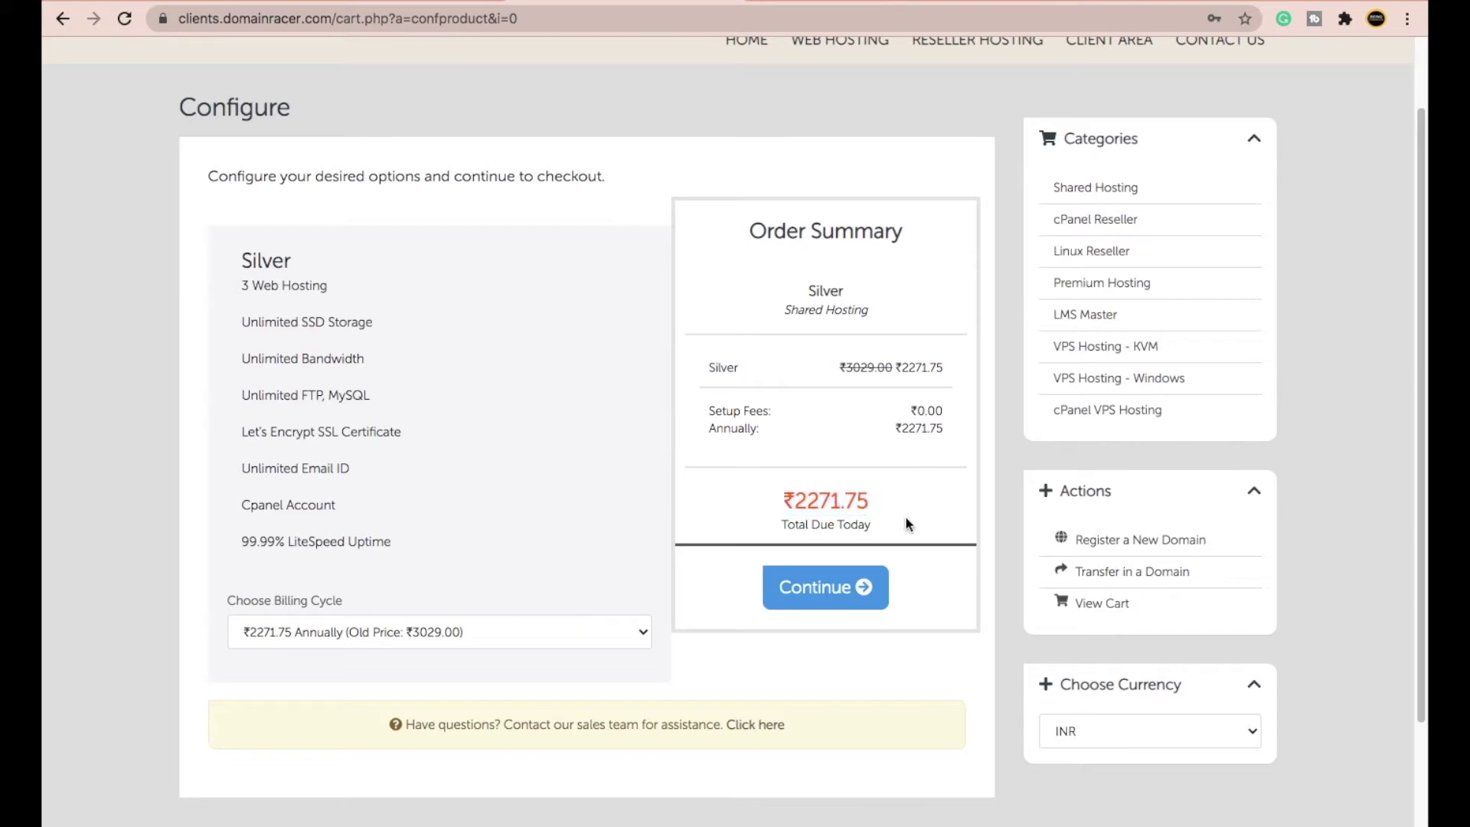
left_click(825, 591)
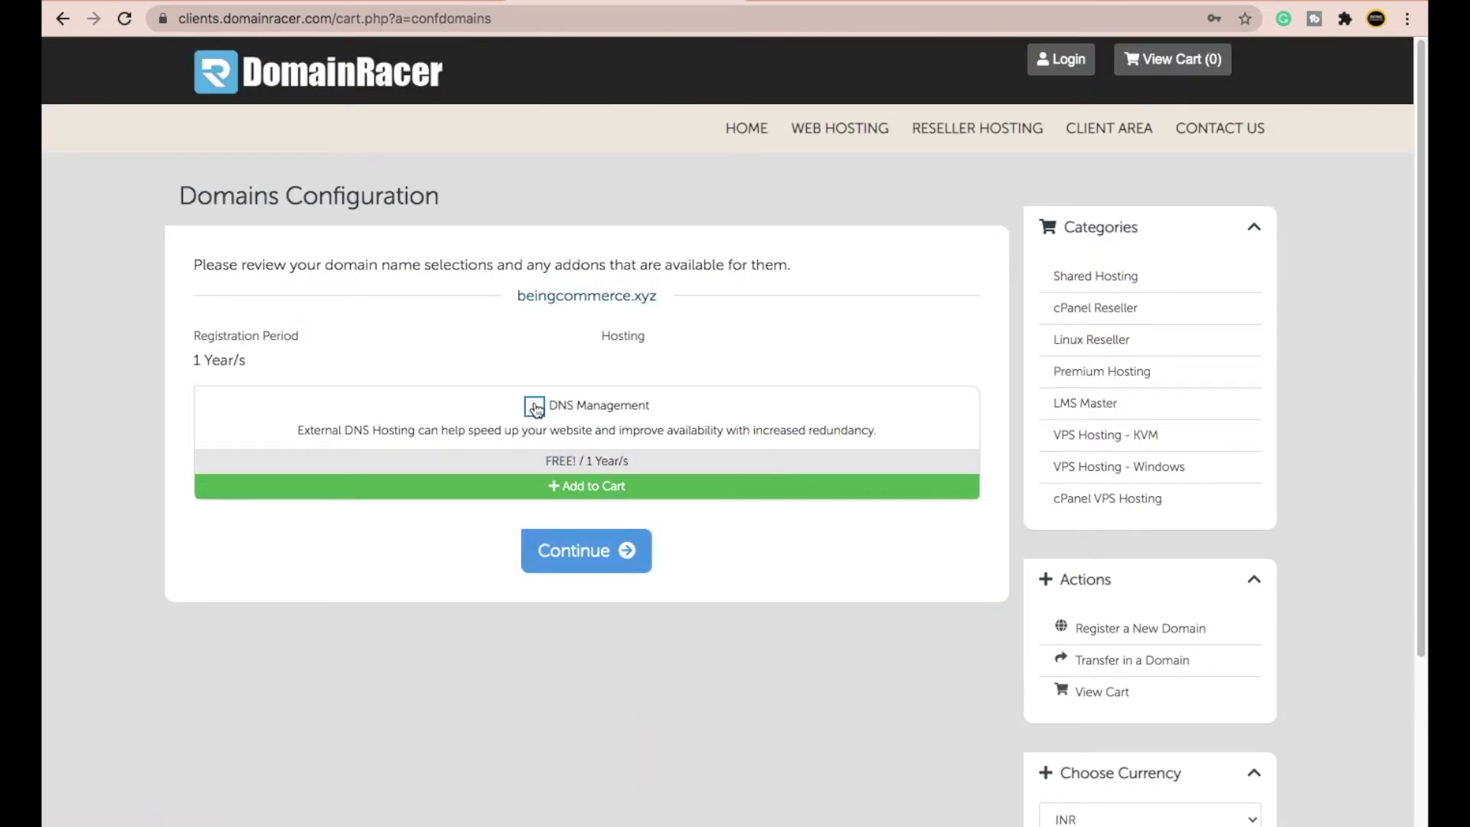
- Continue through domain configuration, review the ₹2341.75 order total, and proceed to checkout
left_click(637, 563)
left_click_drag(789, 431, 893, 441)
left_click(893, 441)
left_click(842, 521)
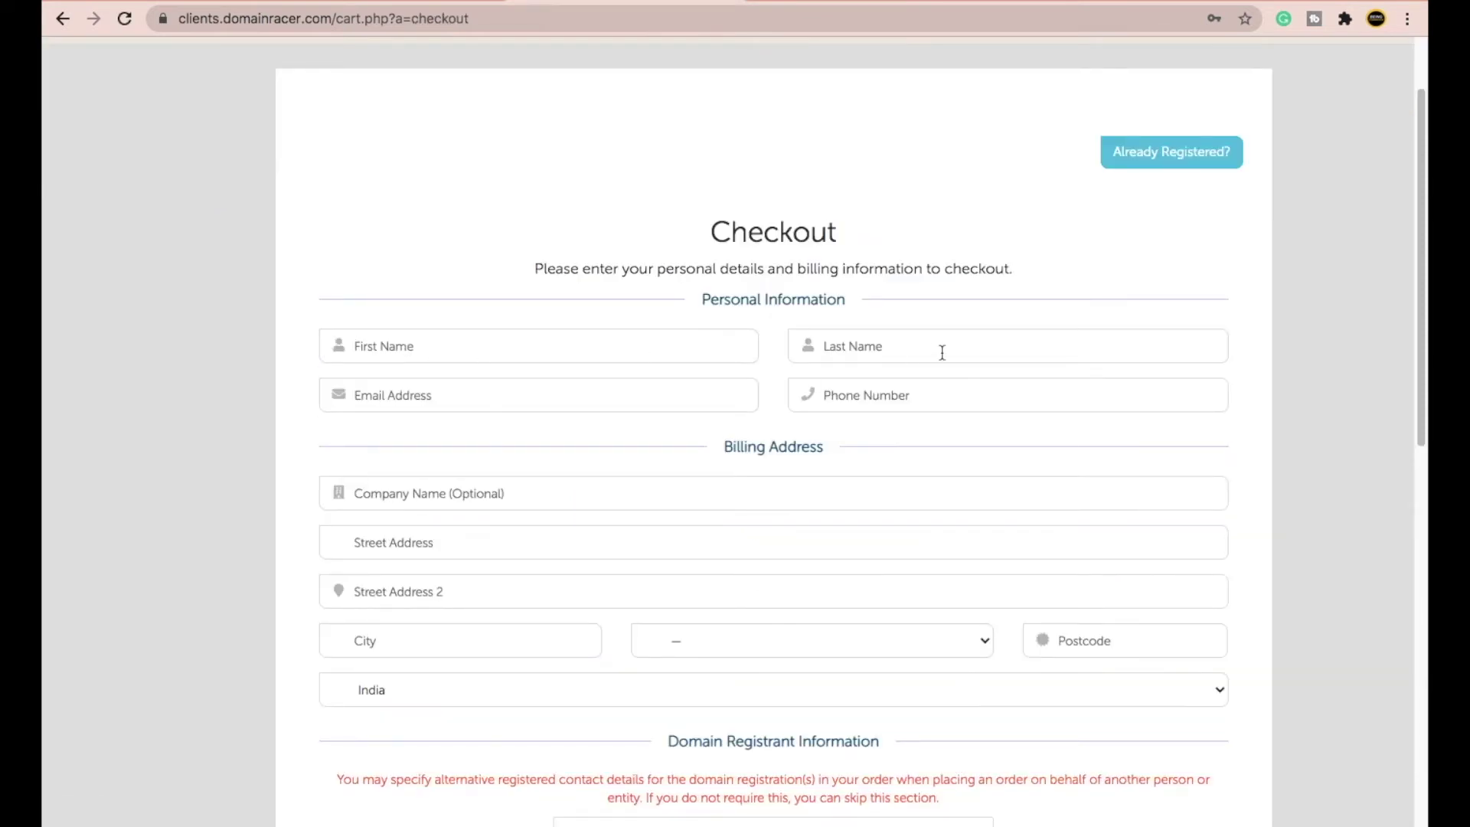
- Look over the checkout form's state list, e-mail and account password fields
scroll(575, 467, "down", 2)
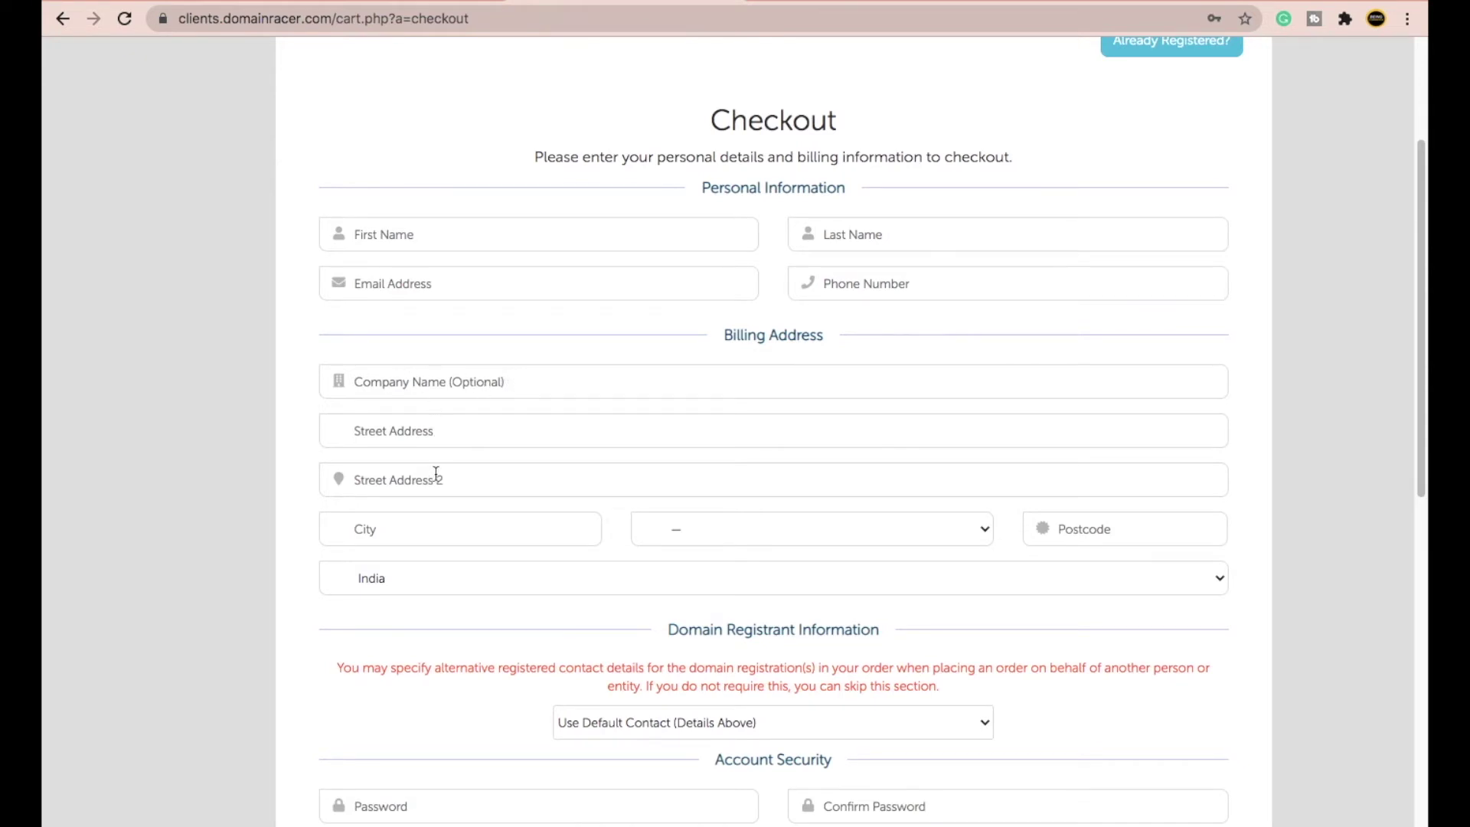
left_click(778, 530)
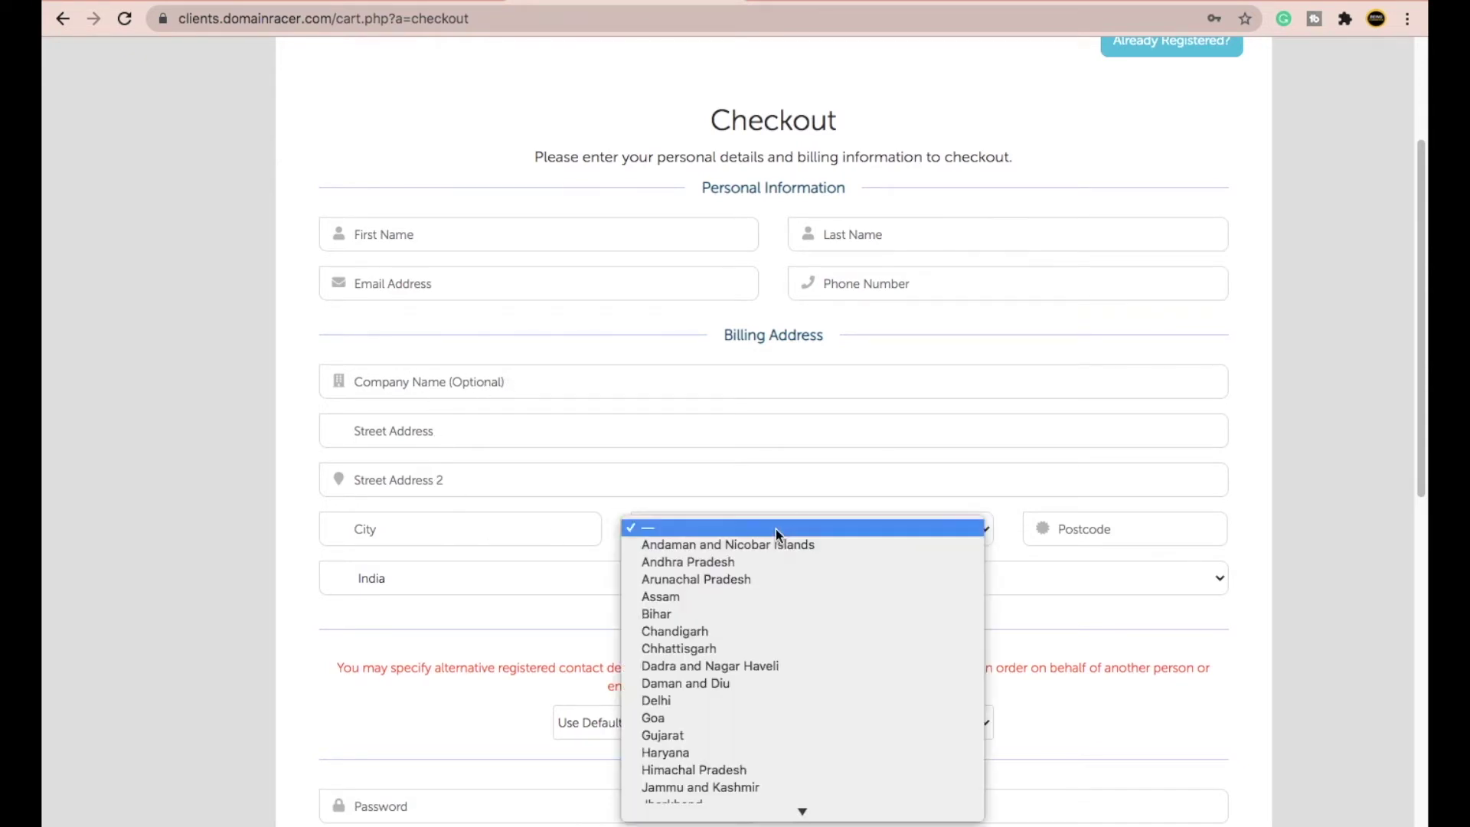
left_click(775, 529)
scroll(433, 586, "down", 5)
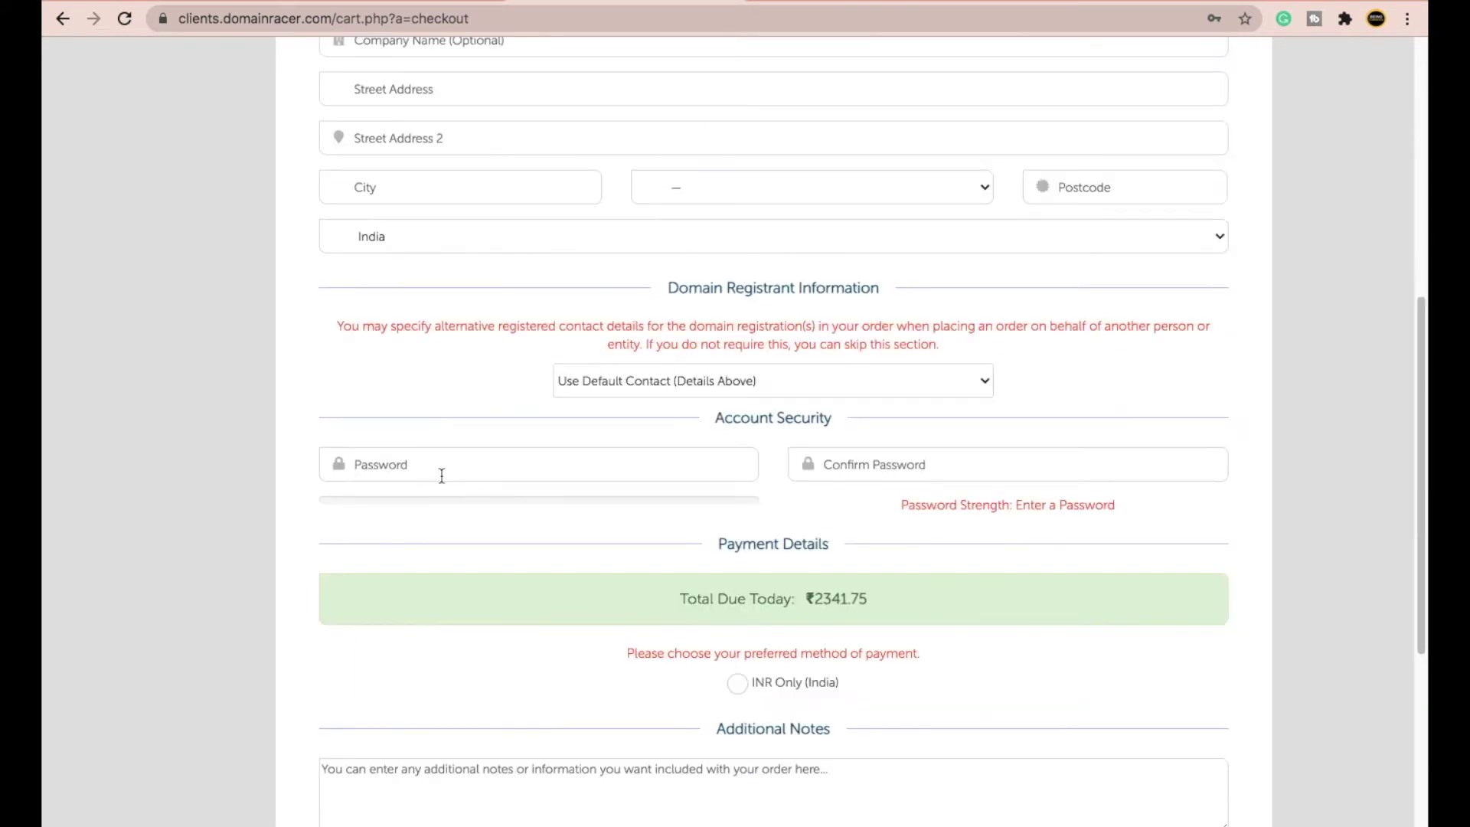
scroll(447, 472, "up", 4)
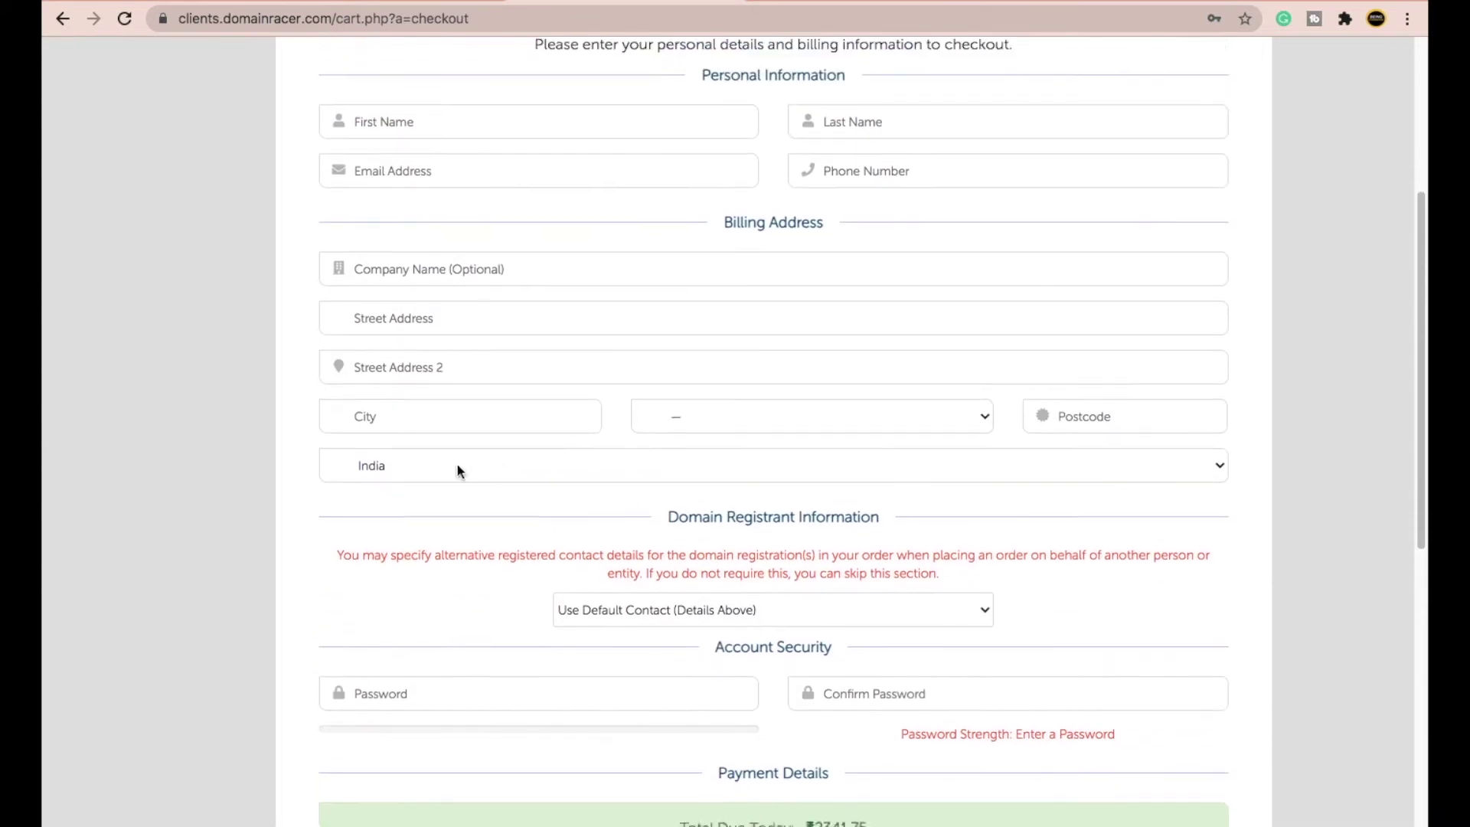
scroll(558, 279, "up", 1)
left_click(440, 251)
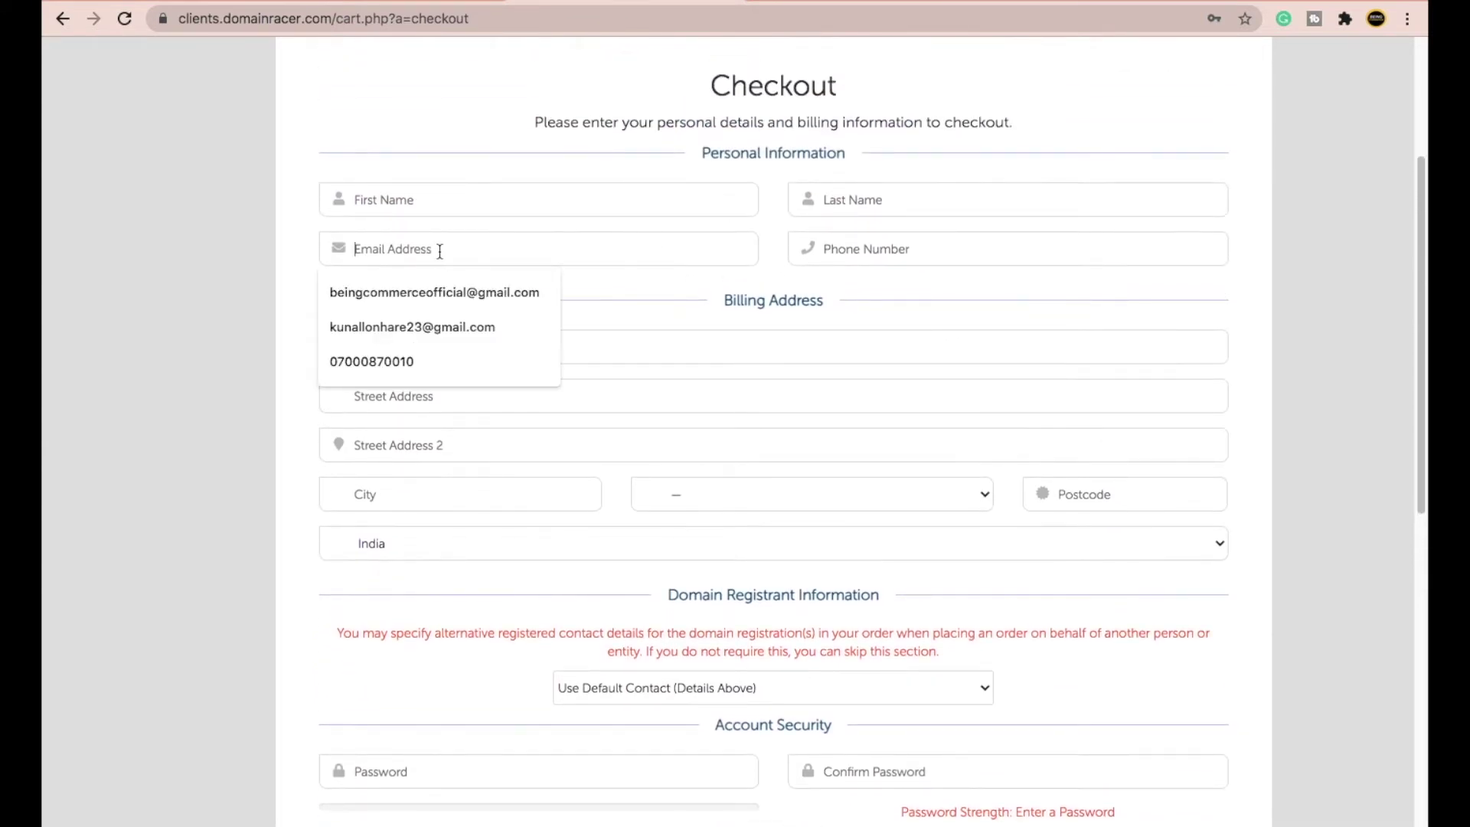
scroll(341, 334, "down", 5)
left_click(404, 390)
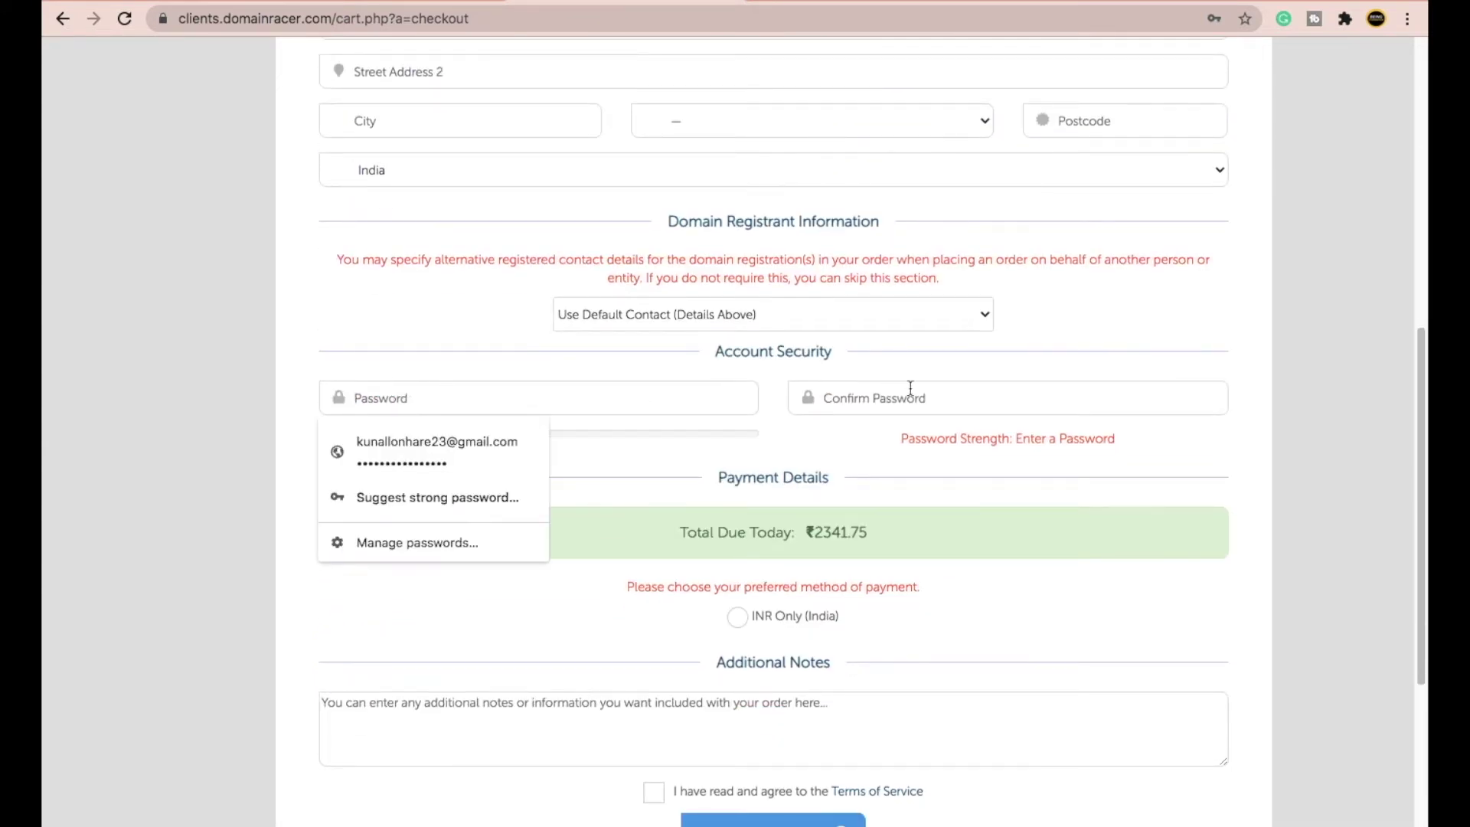
left_click(635, 381)
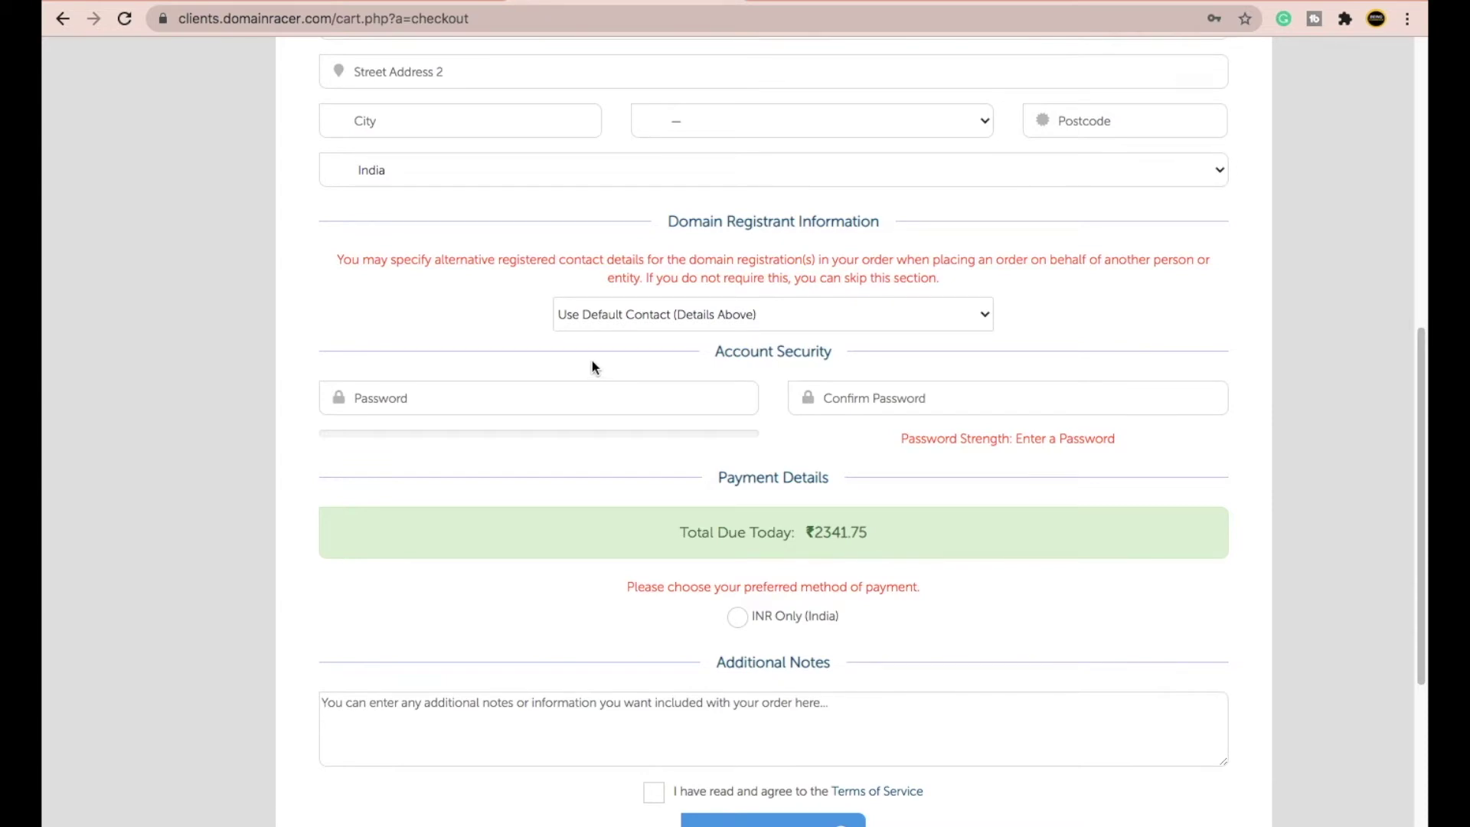
- Tick 'I have read and agree to the Terms of Service'
scroll(592, 361, "up", 4)
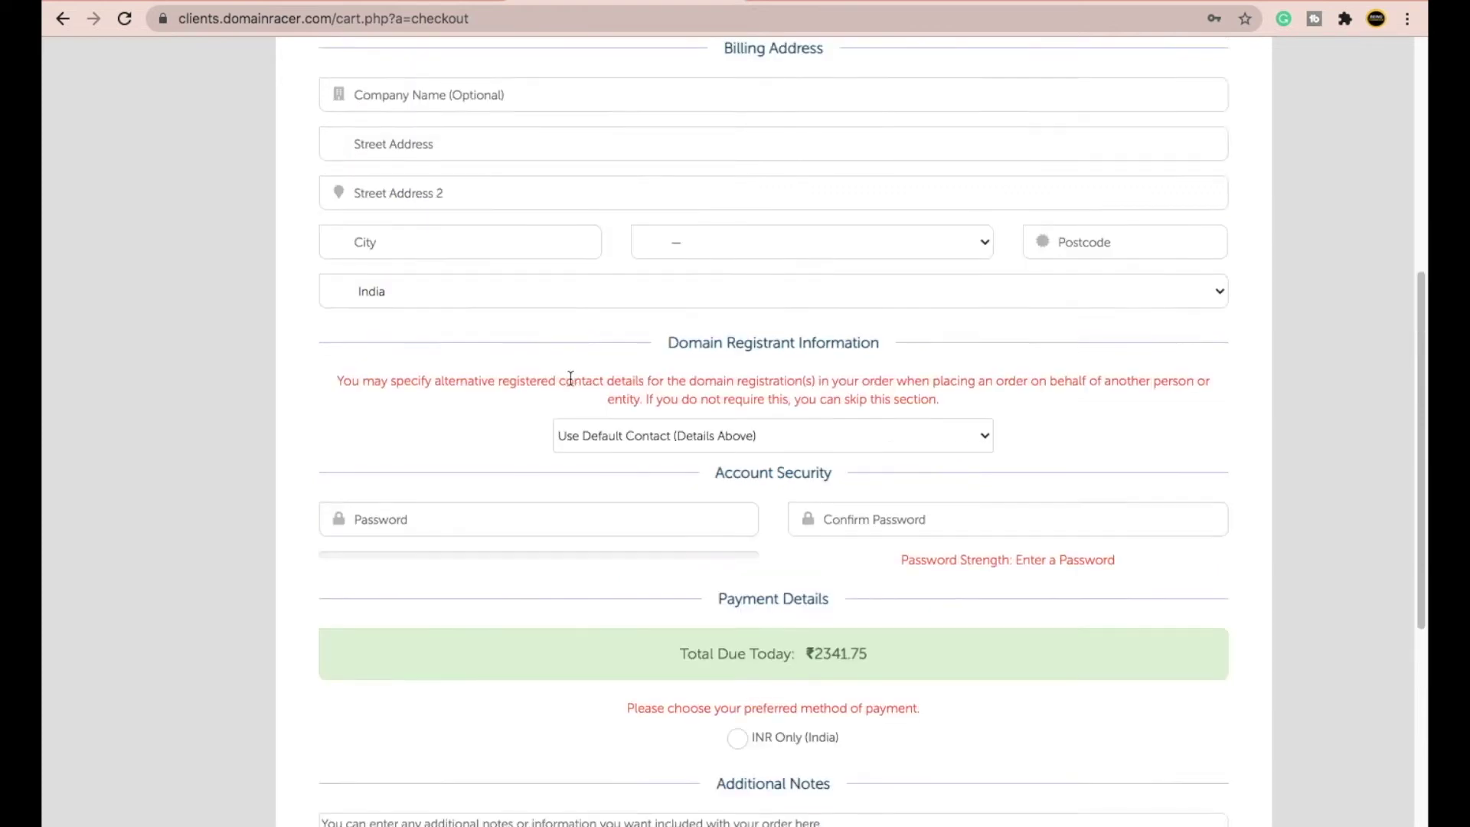
scroll(462, 605, "down", 1)
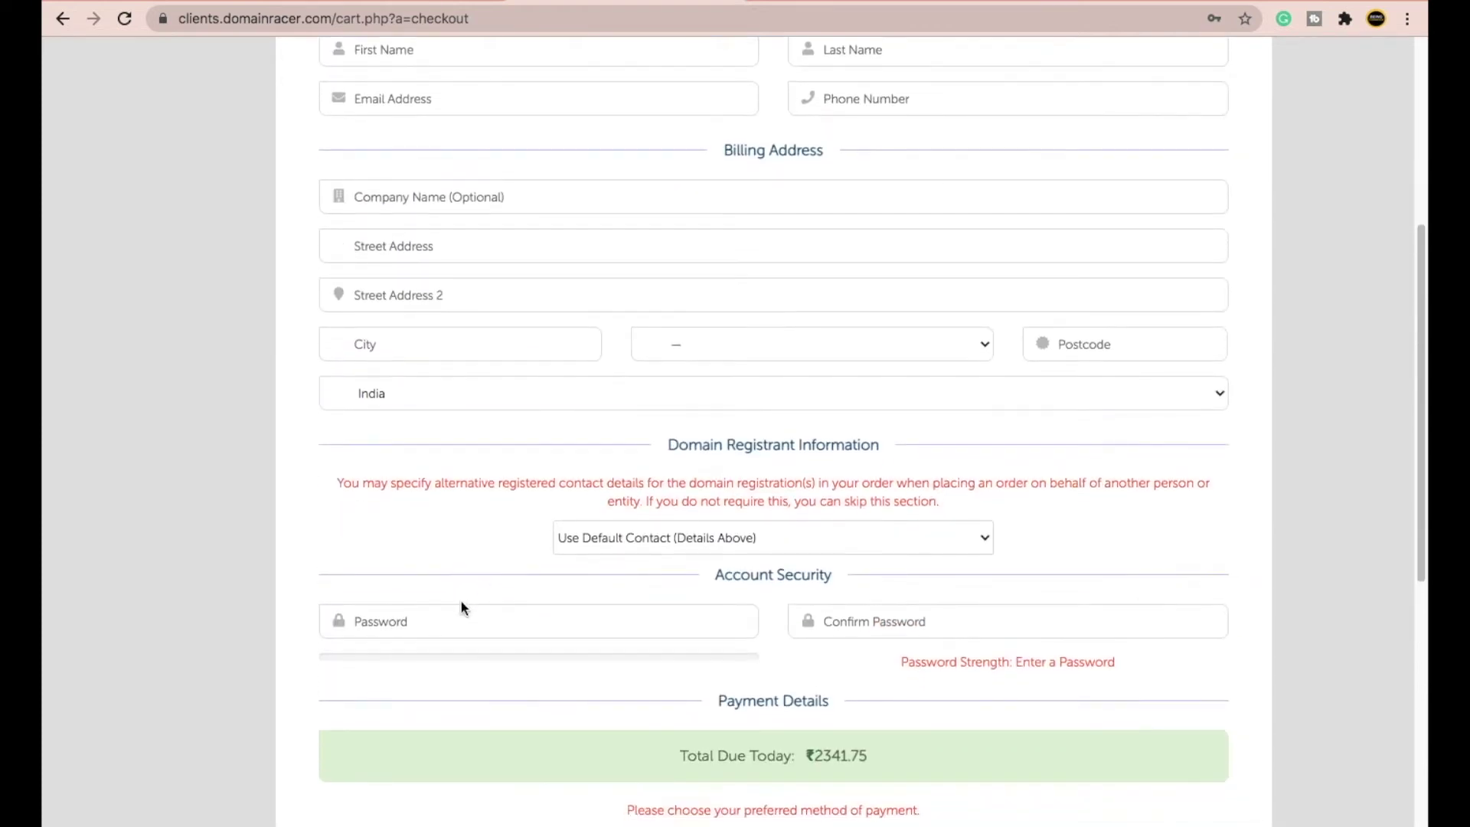
scroll(476, 590, "down", 5)
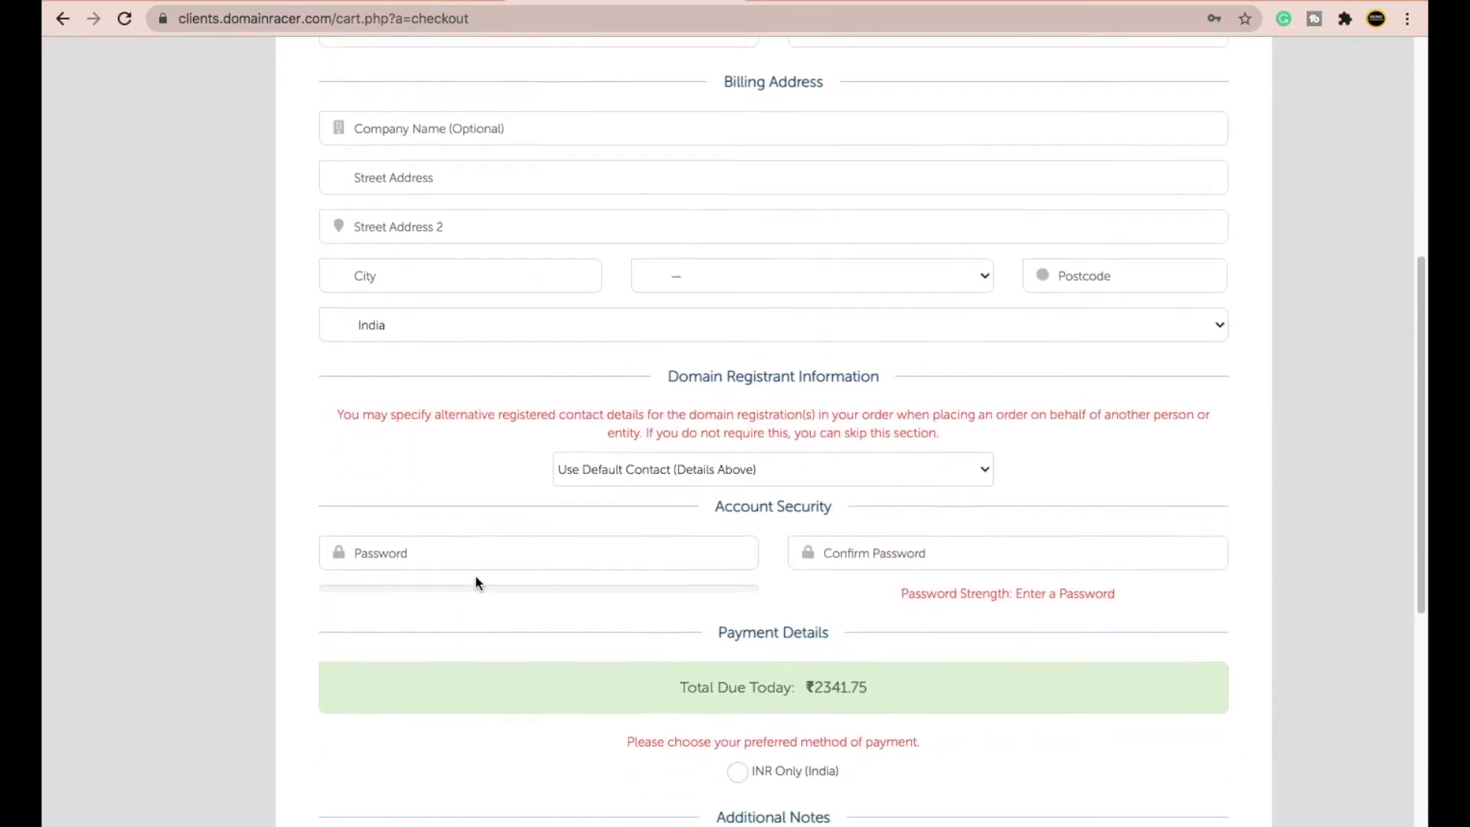
scroll(546, 547, "down", 2)
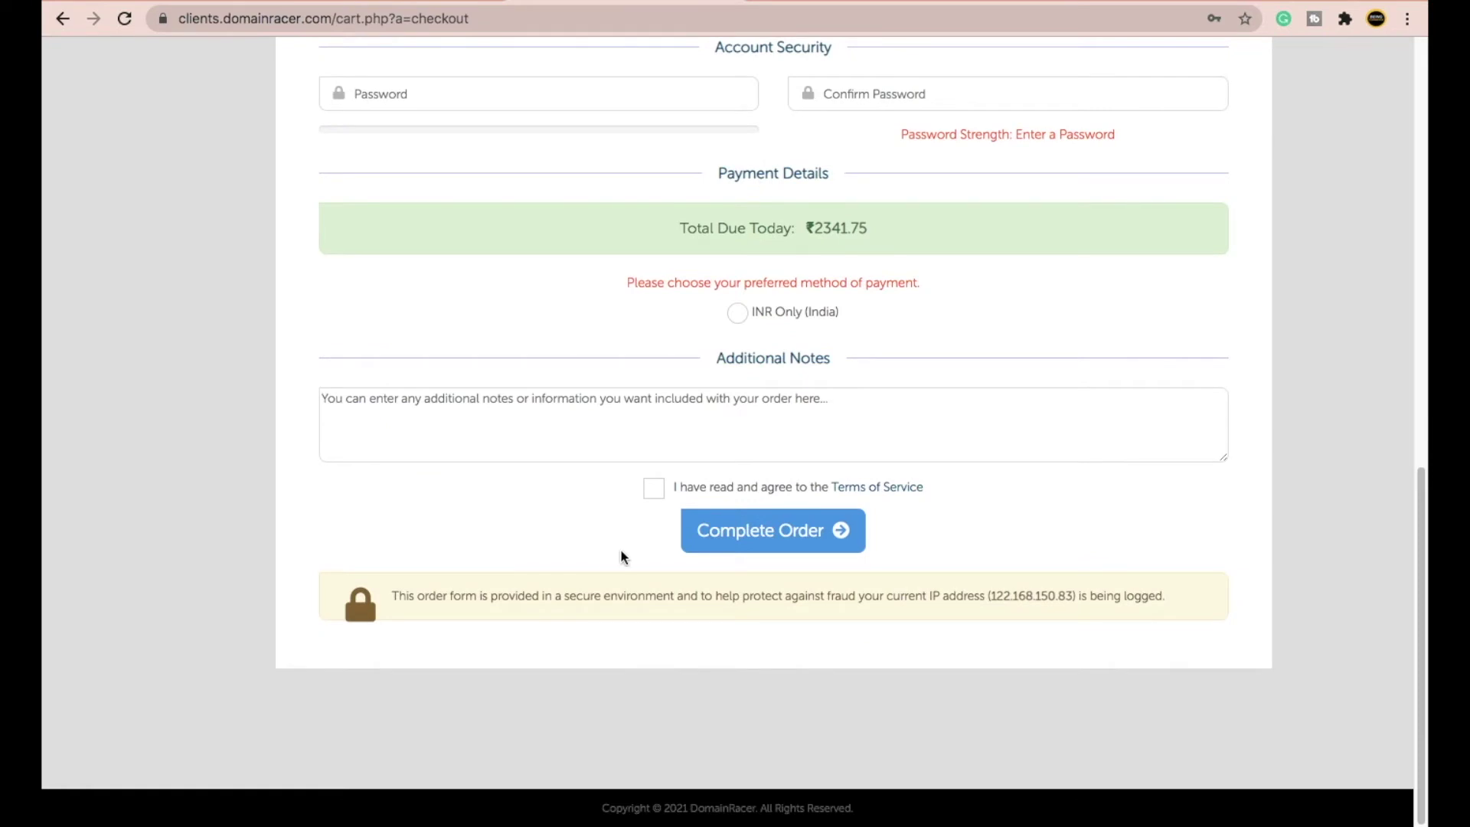
left_click(654, 490)
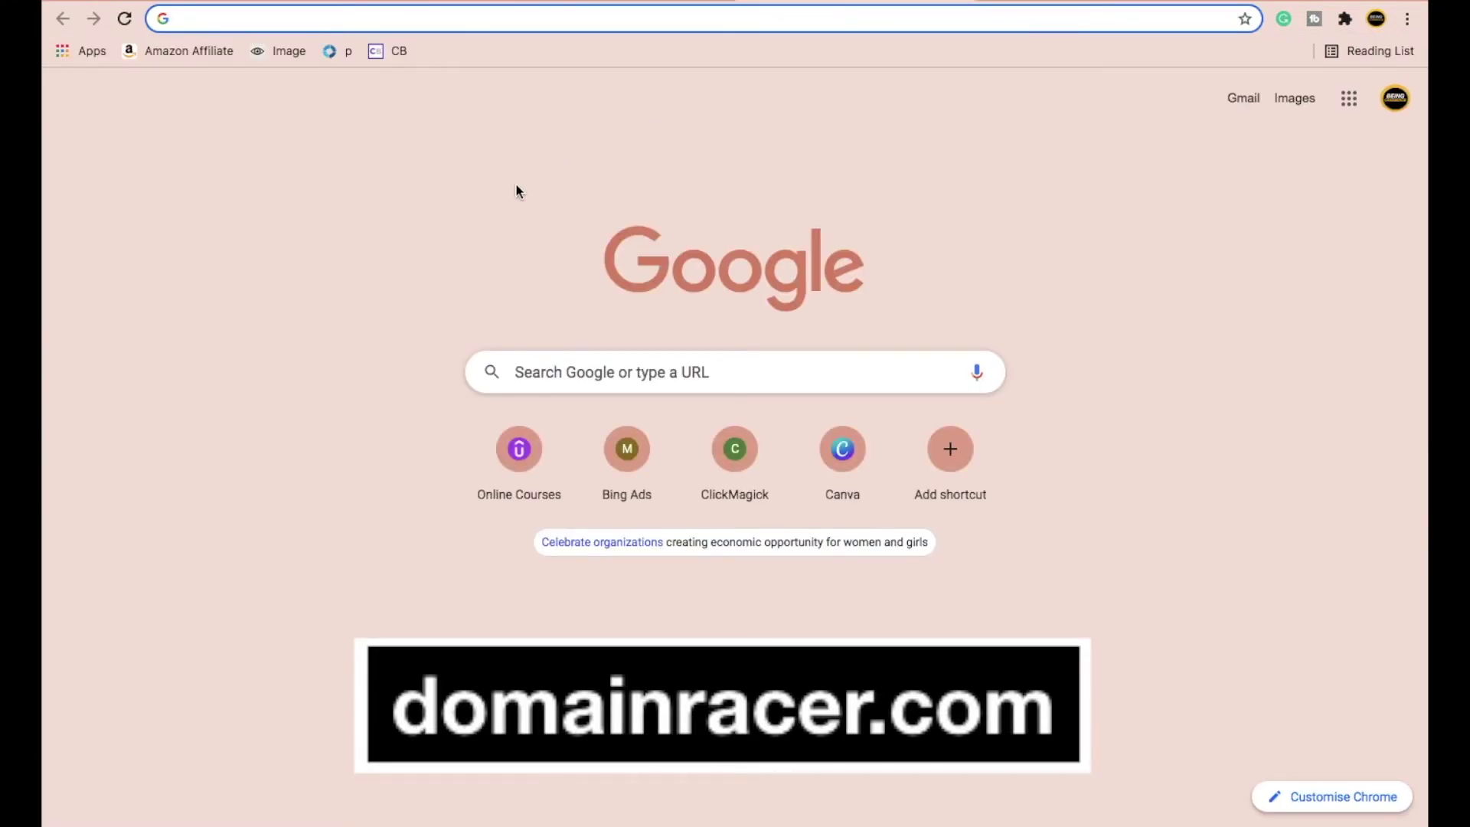
- Go to domainracer.com in a new tab and log in to the client area with saved credentials
type("domainracer.com")
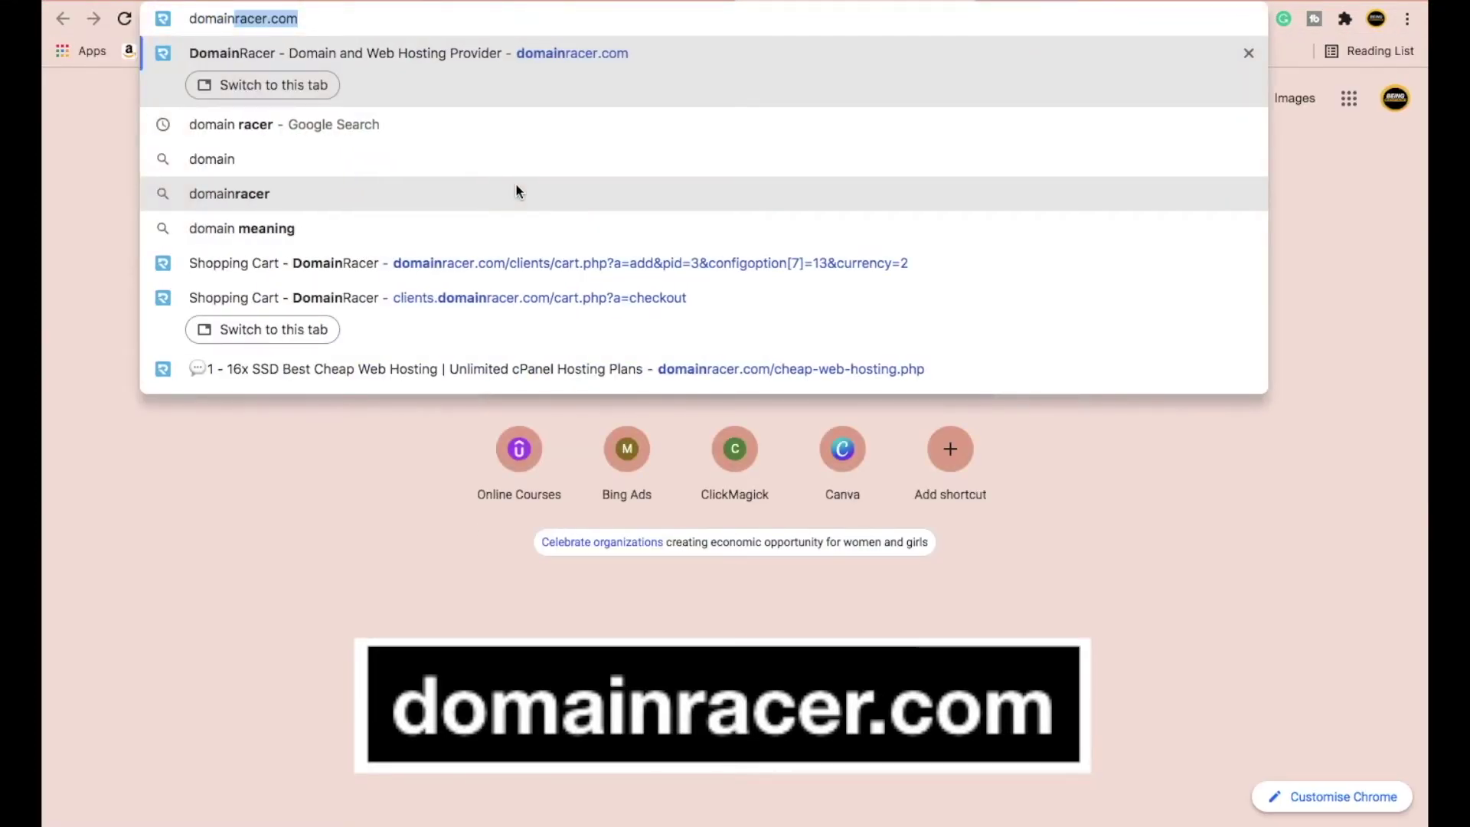
key("Return")
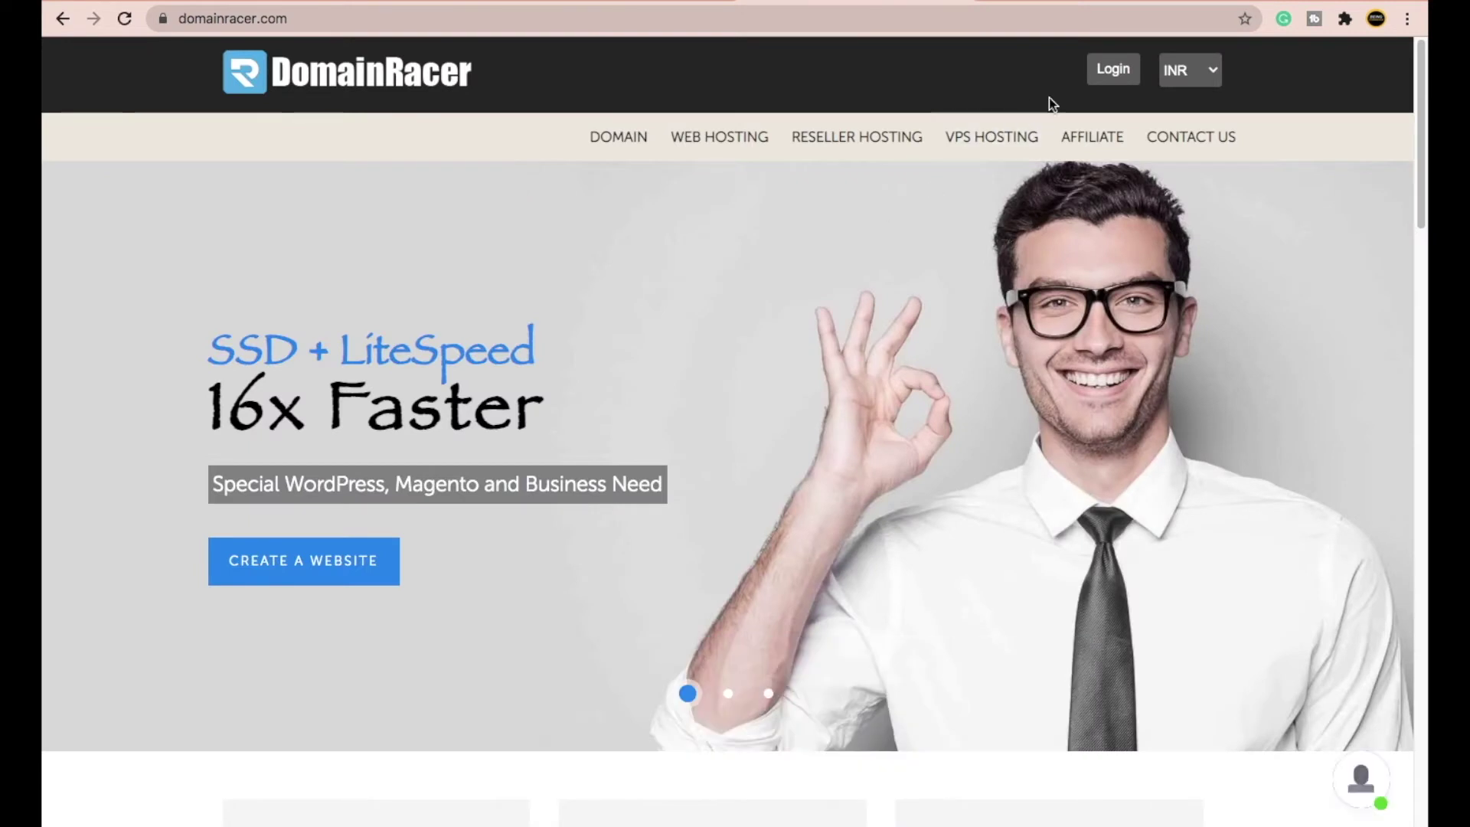
left_click(1114, 70)
scroll(549, 379, "down", 1)
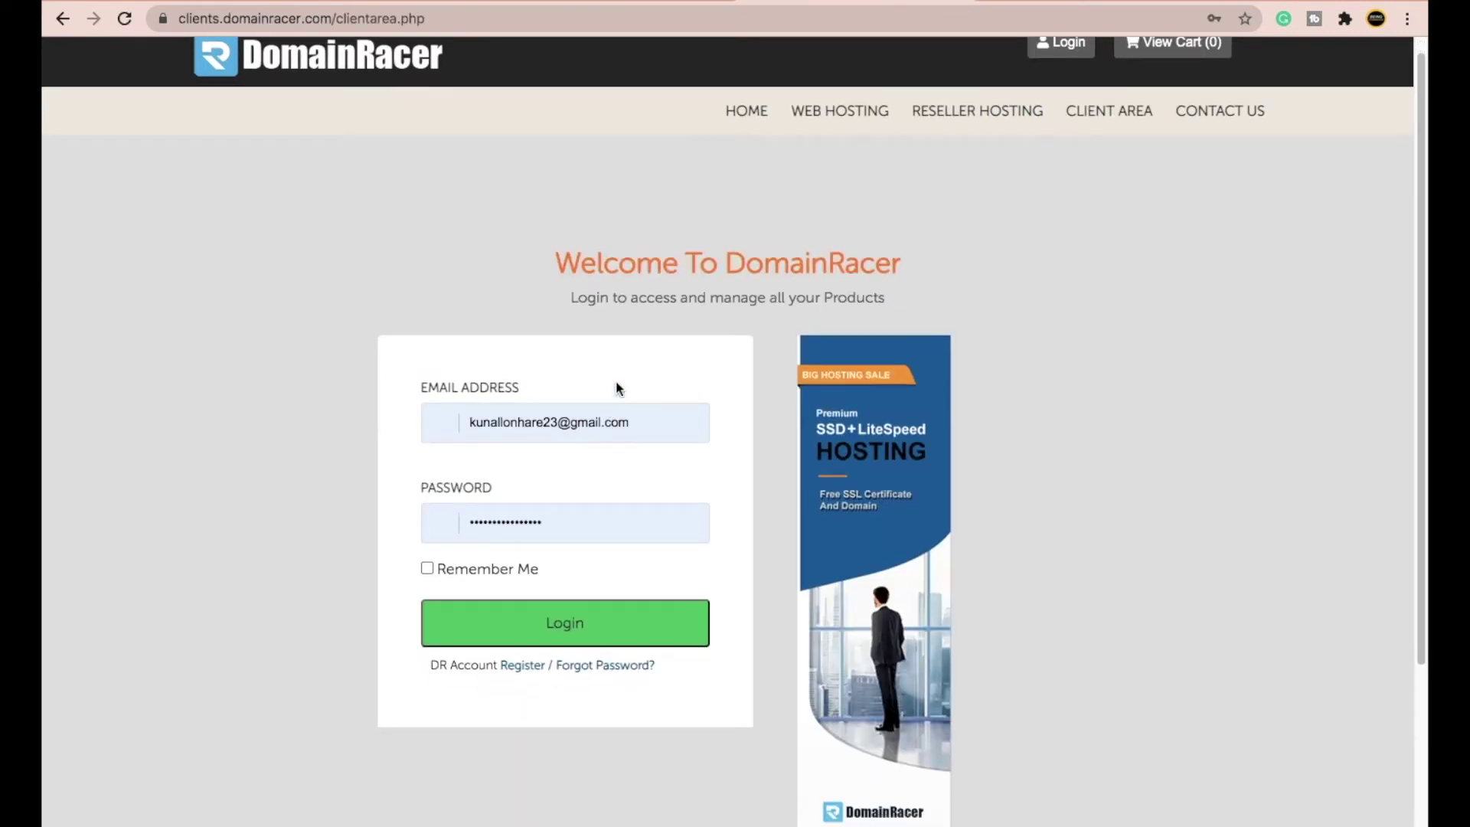
scroll(513, 434, "down", 2)
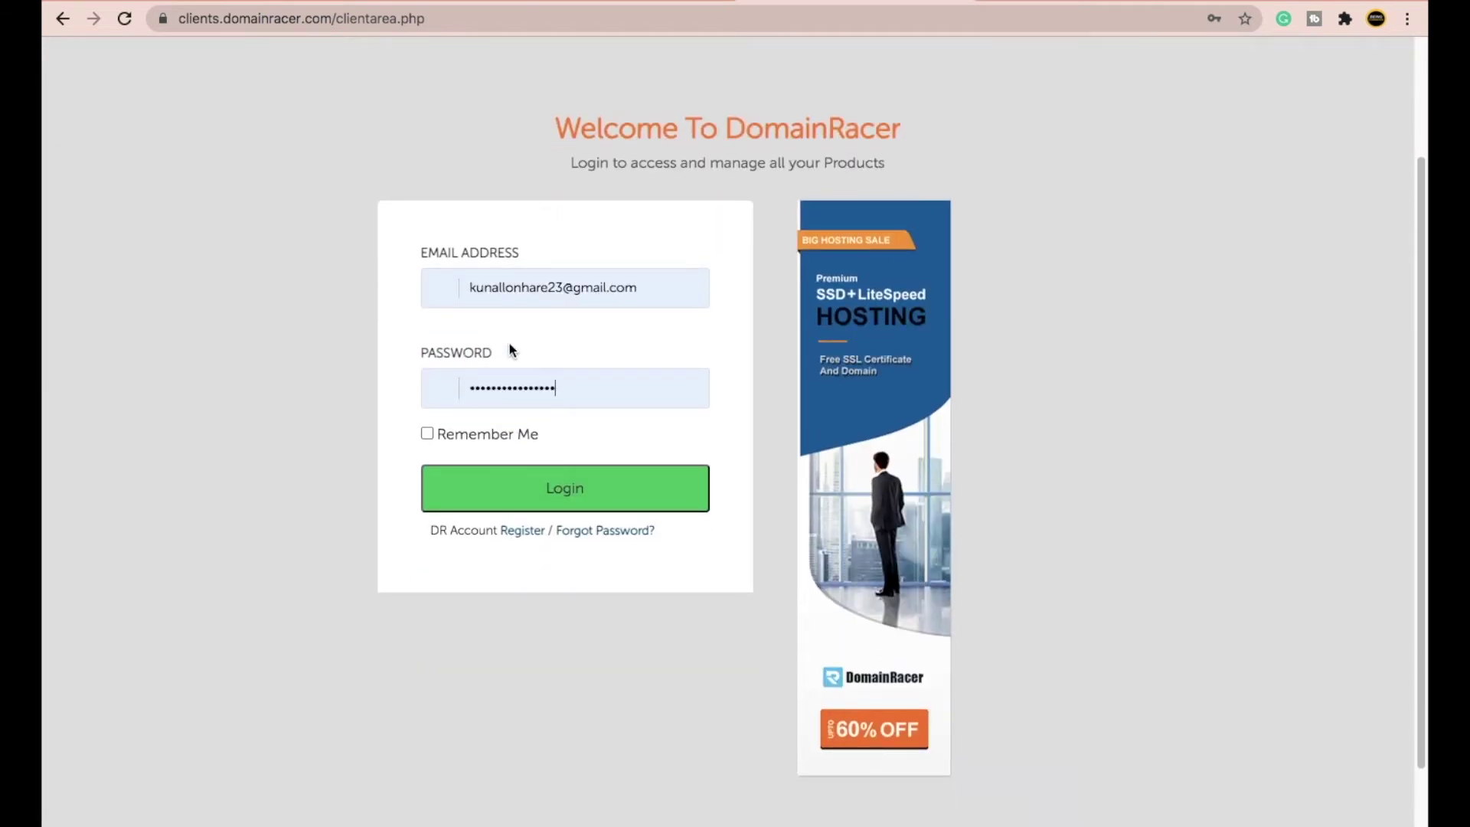
left_click(559, 487)
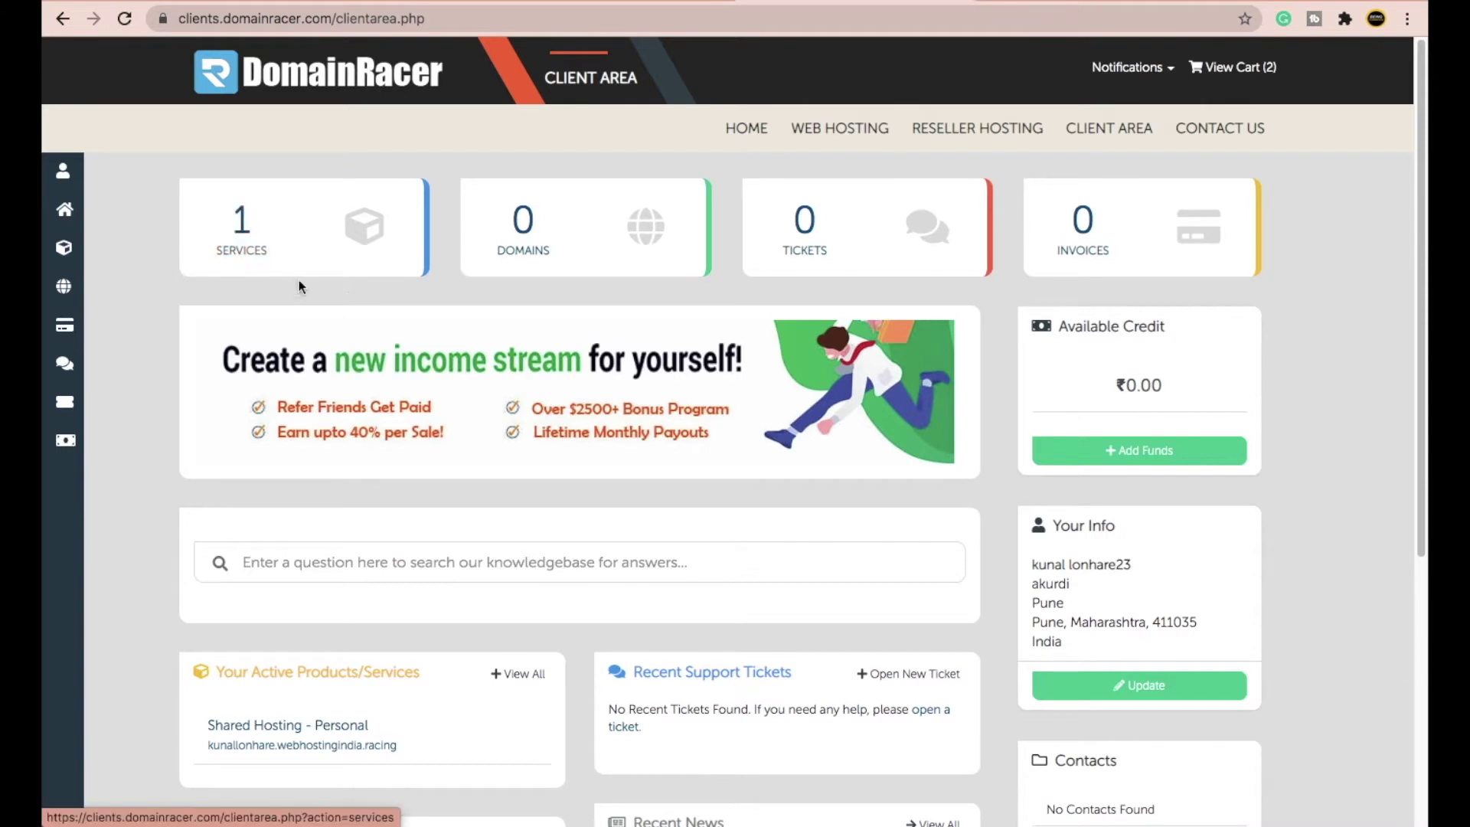
- Open the active hosting service's details and launch its cPanel via 'Login to cPanel'
left_click(270, 243)
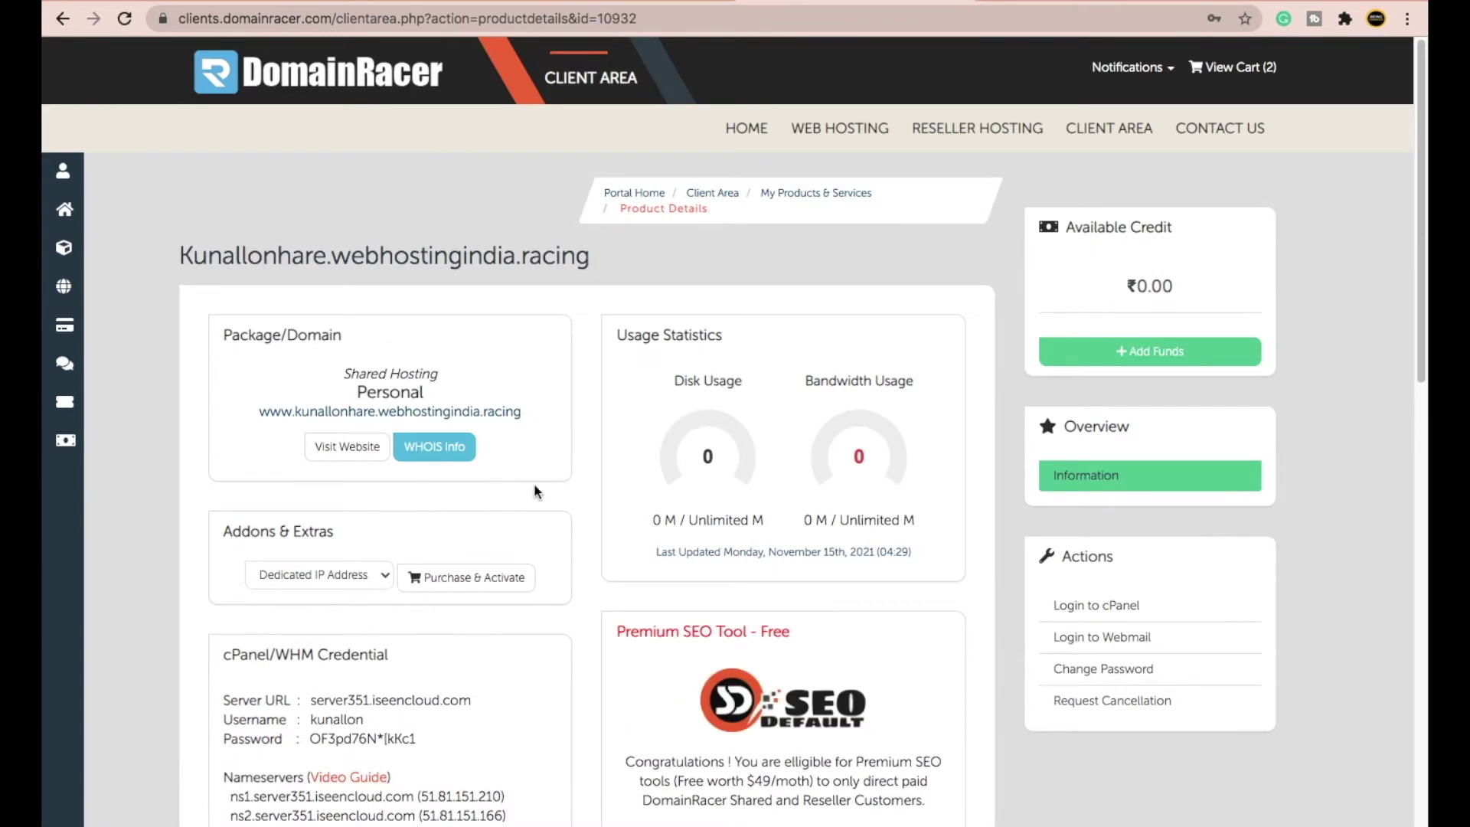
scroll(1160, 652, "up", 5)
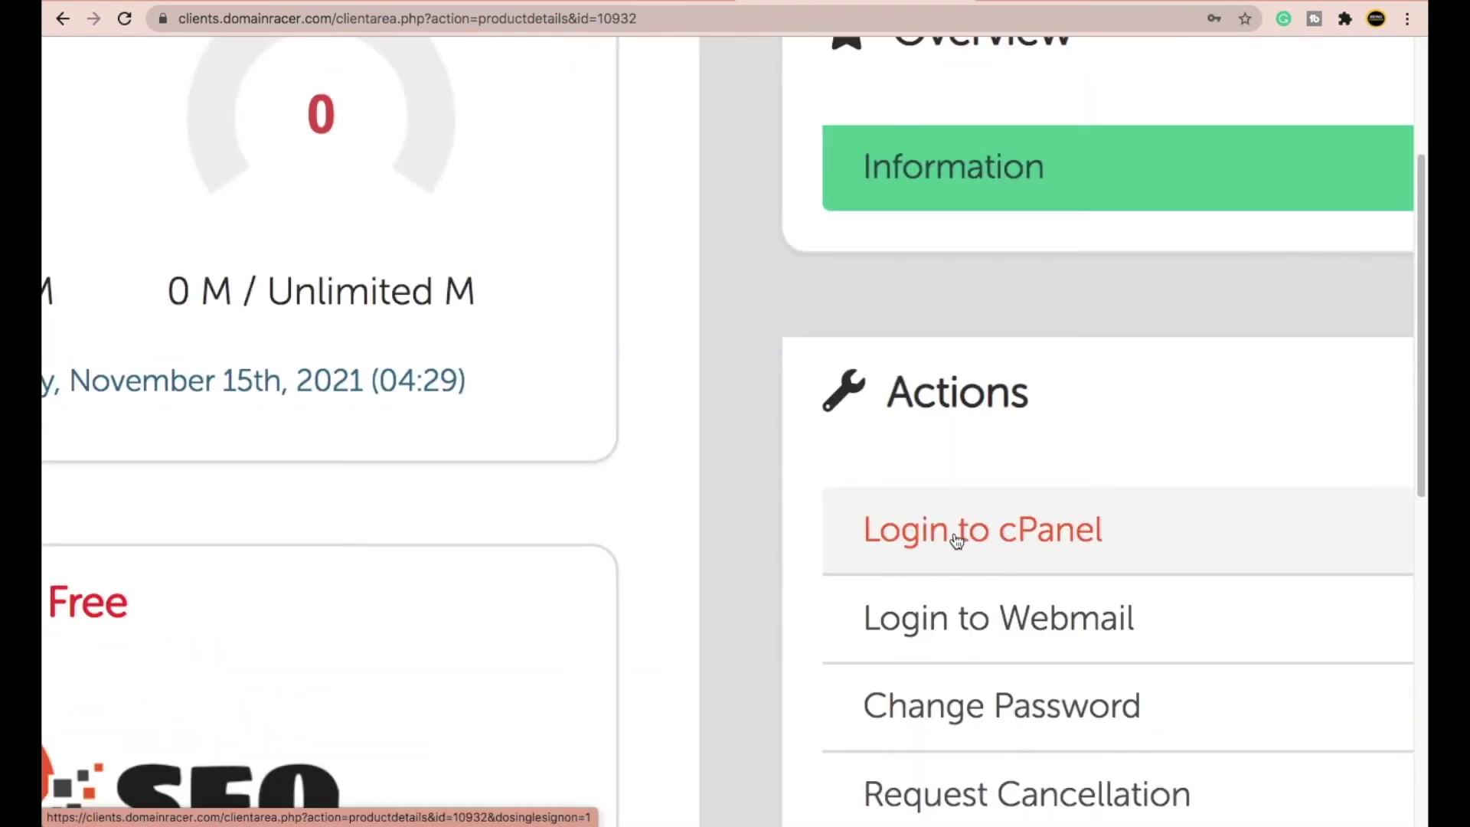
scroll(1026, 567, "down", 1)
scroll(1026, 566, "down", 5)
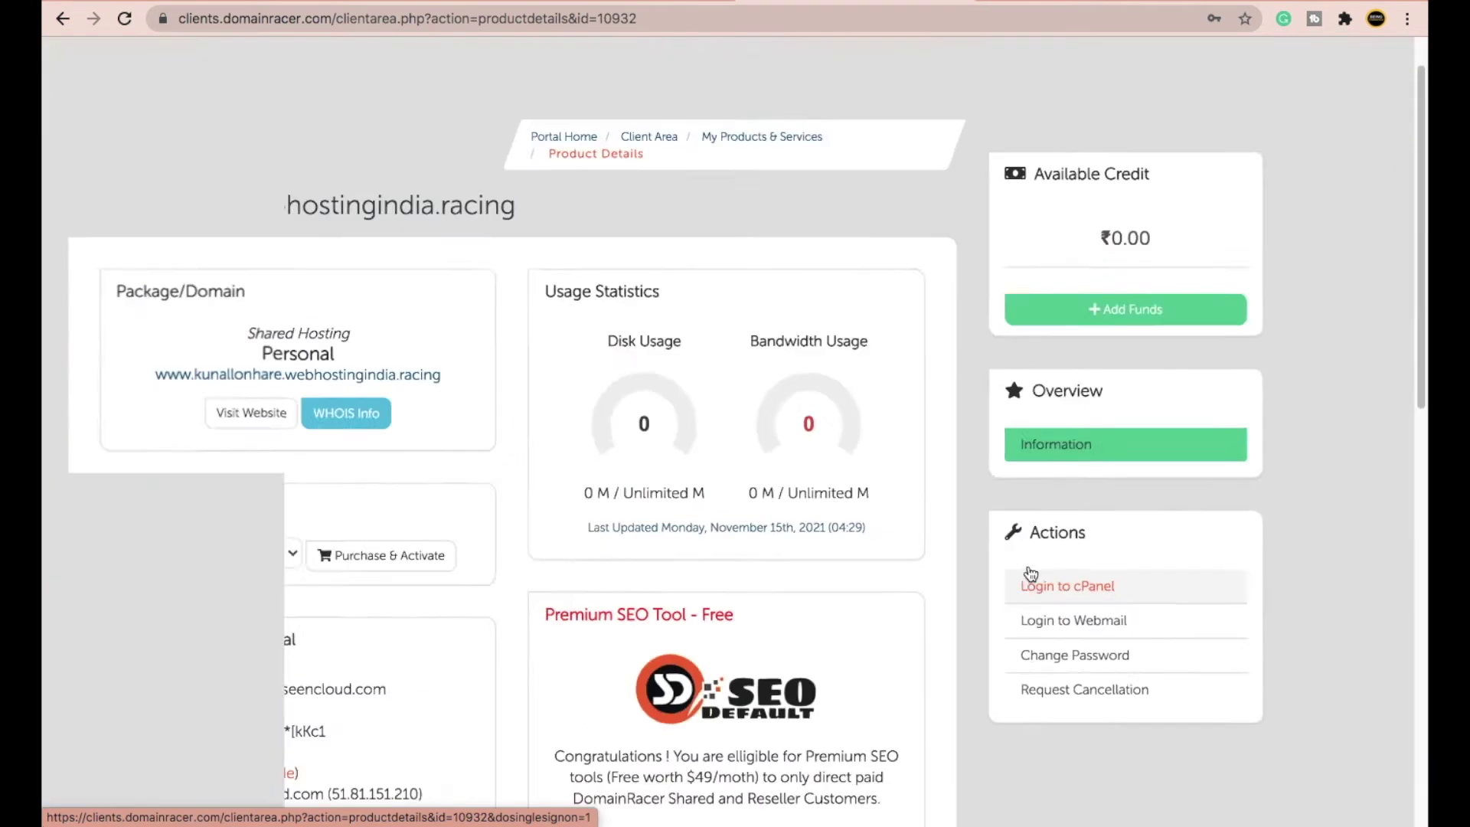
left_click(1073, 605)
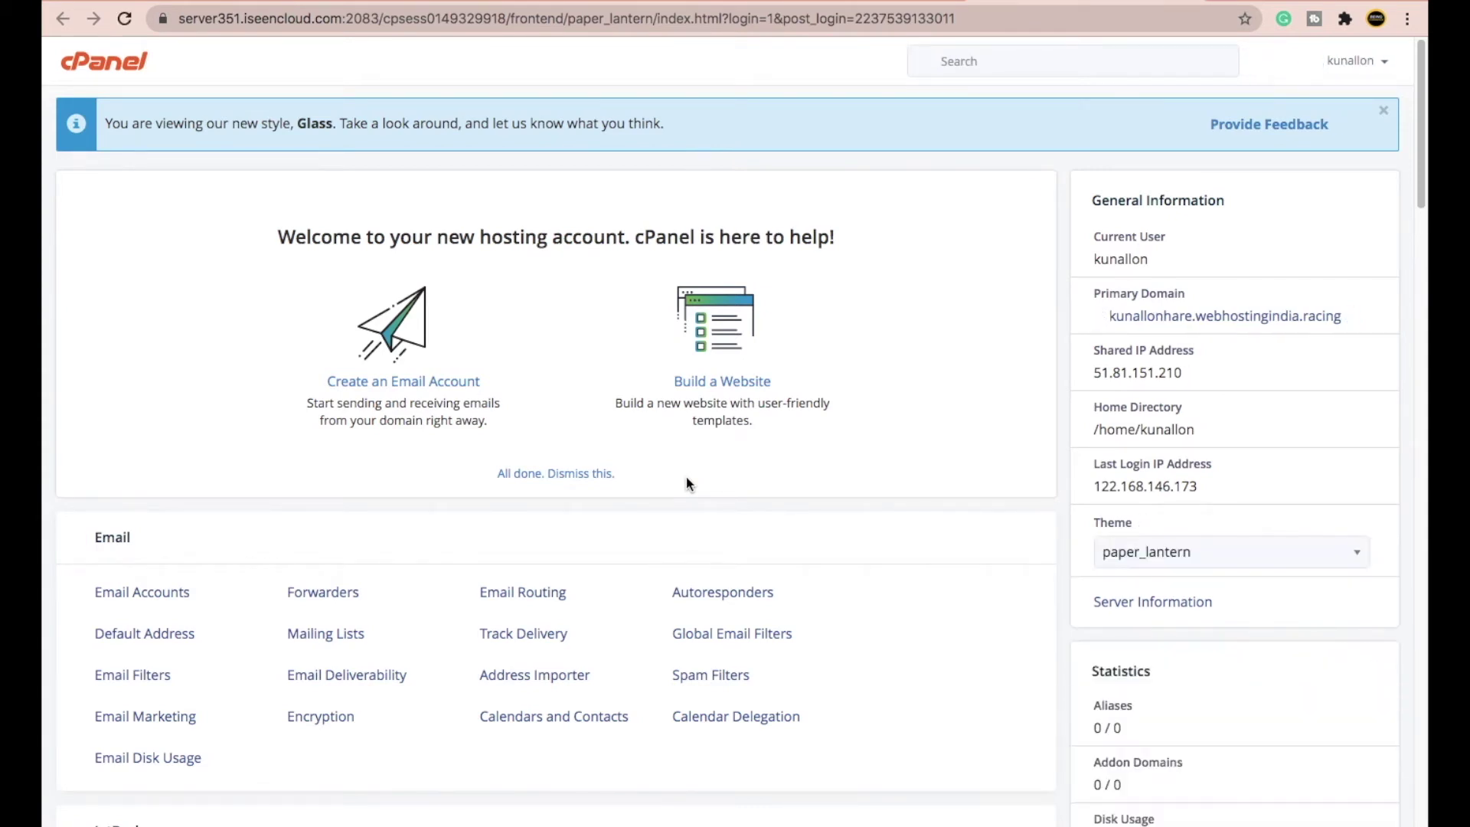
- Launch the WordPress installer from cPanel's Softaculous Apps Installer section
scroll(686, 477, "down", 3)
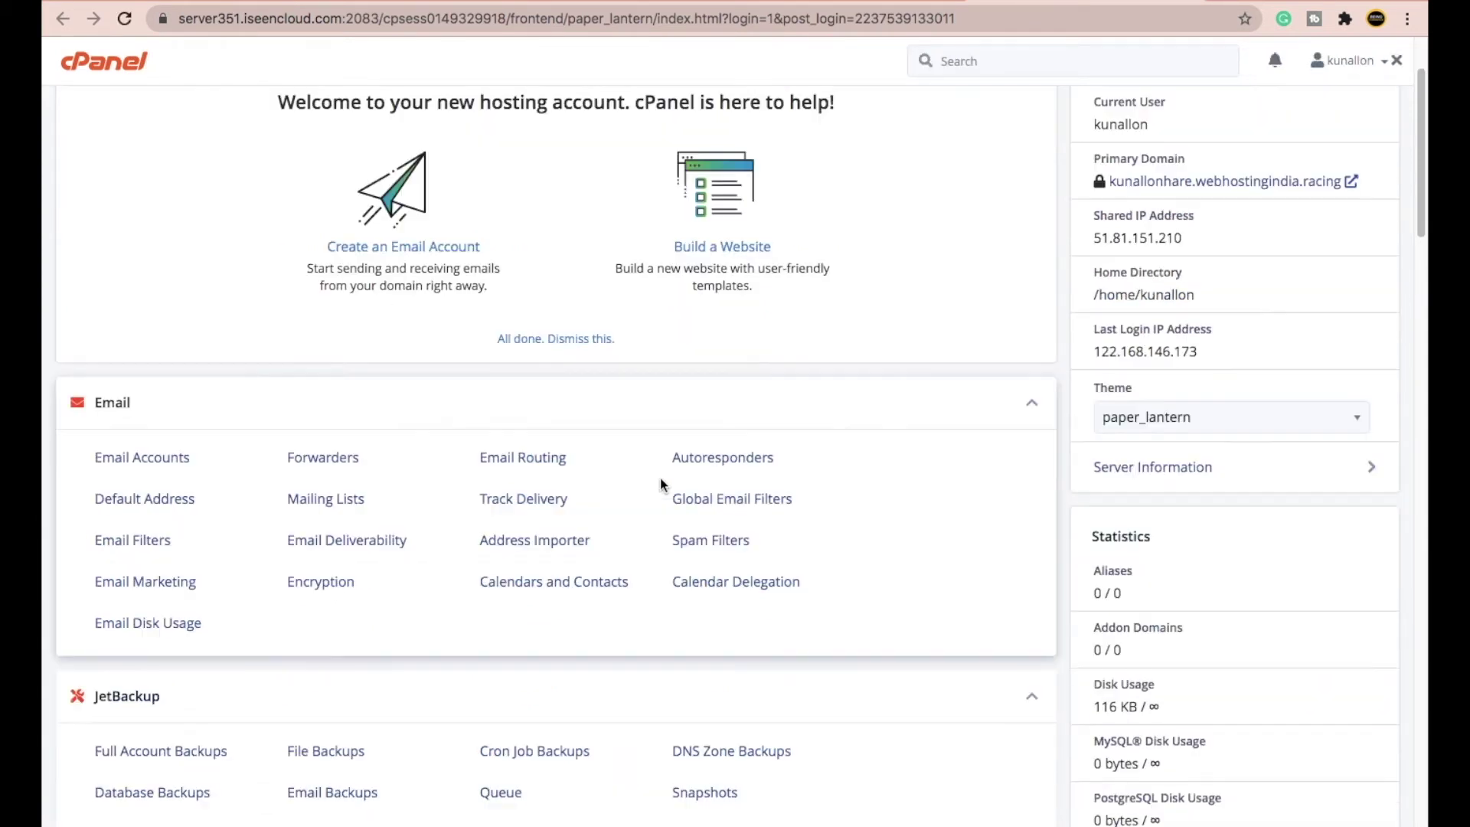
scroll(660, 478, "up", 3)
scroll(640, 460, "down", 20)
scroll(648, 471, "down", 5)
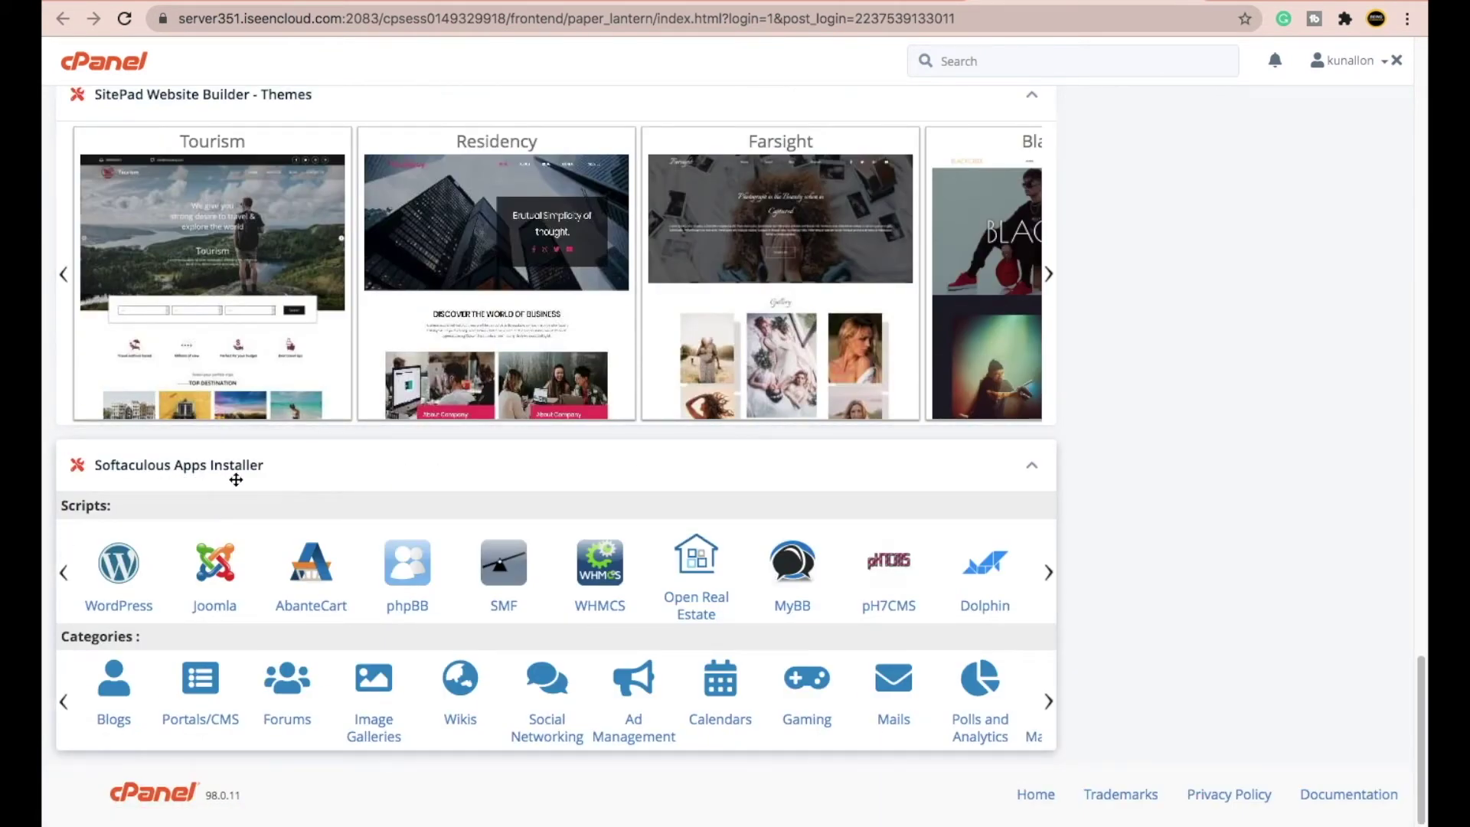
left_click(127, 566)
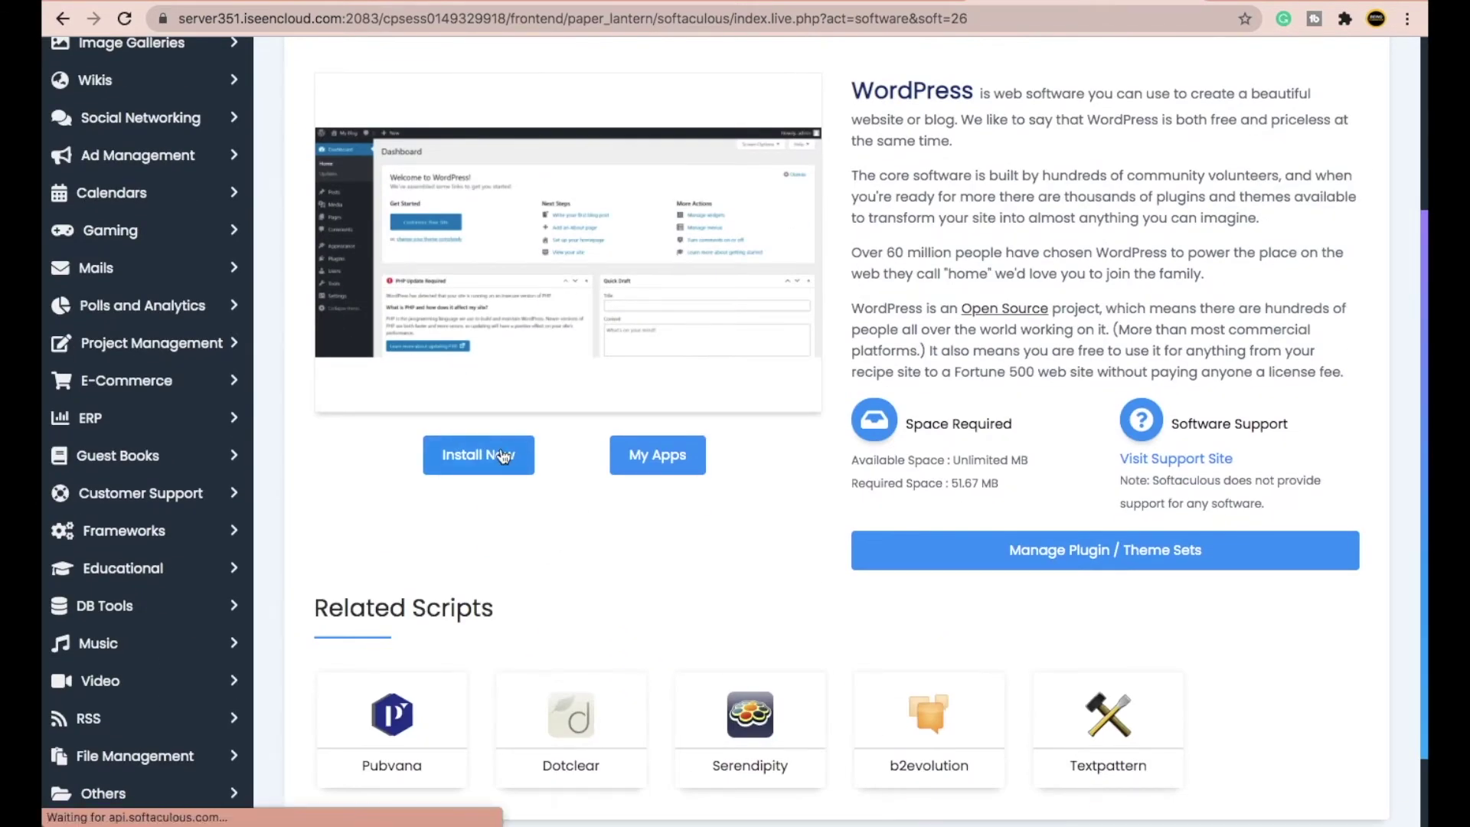
left_click(478, 455)
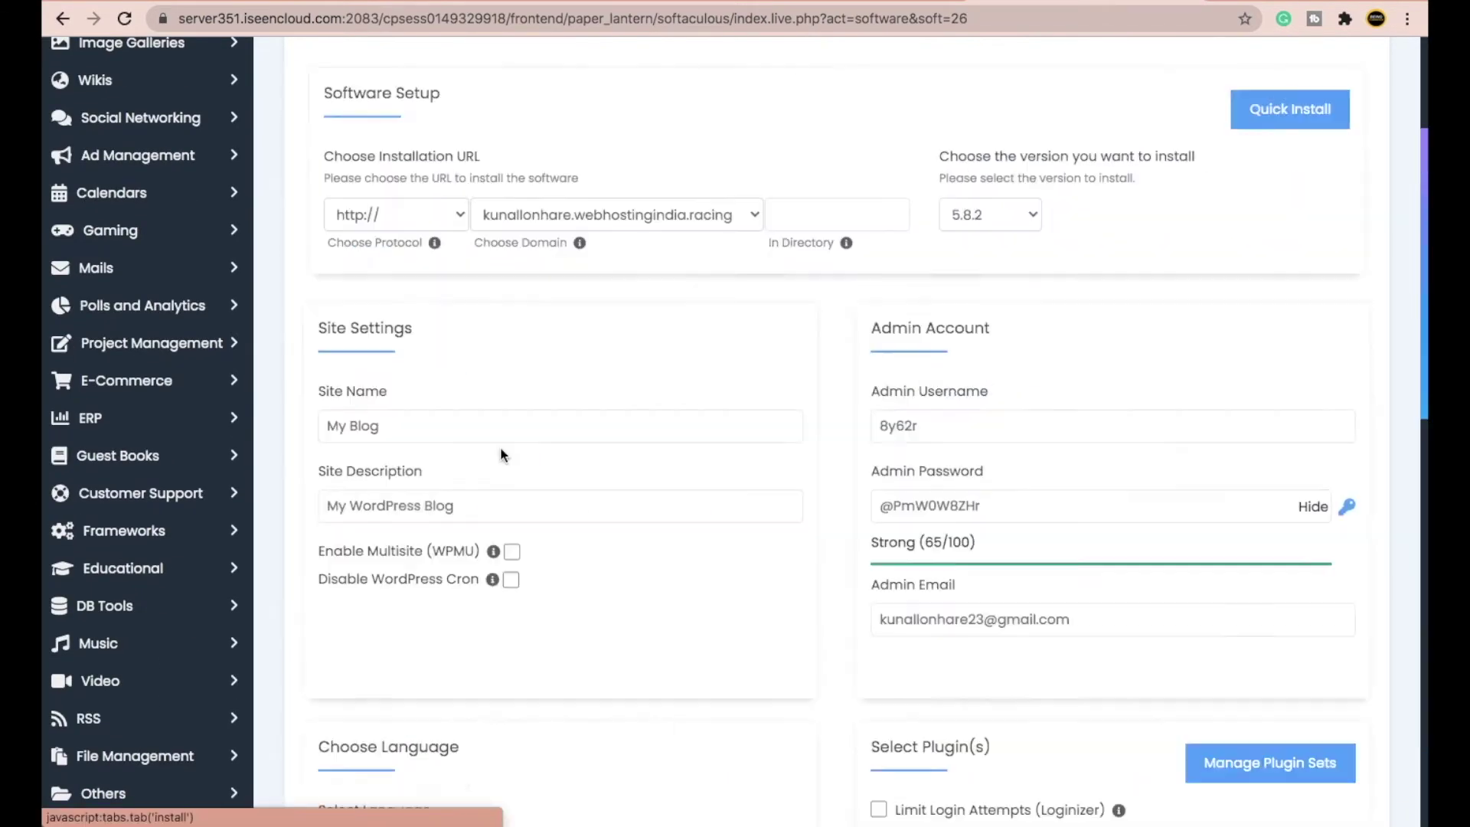
left_click(409, 217)
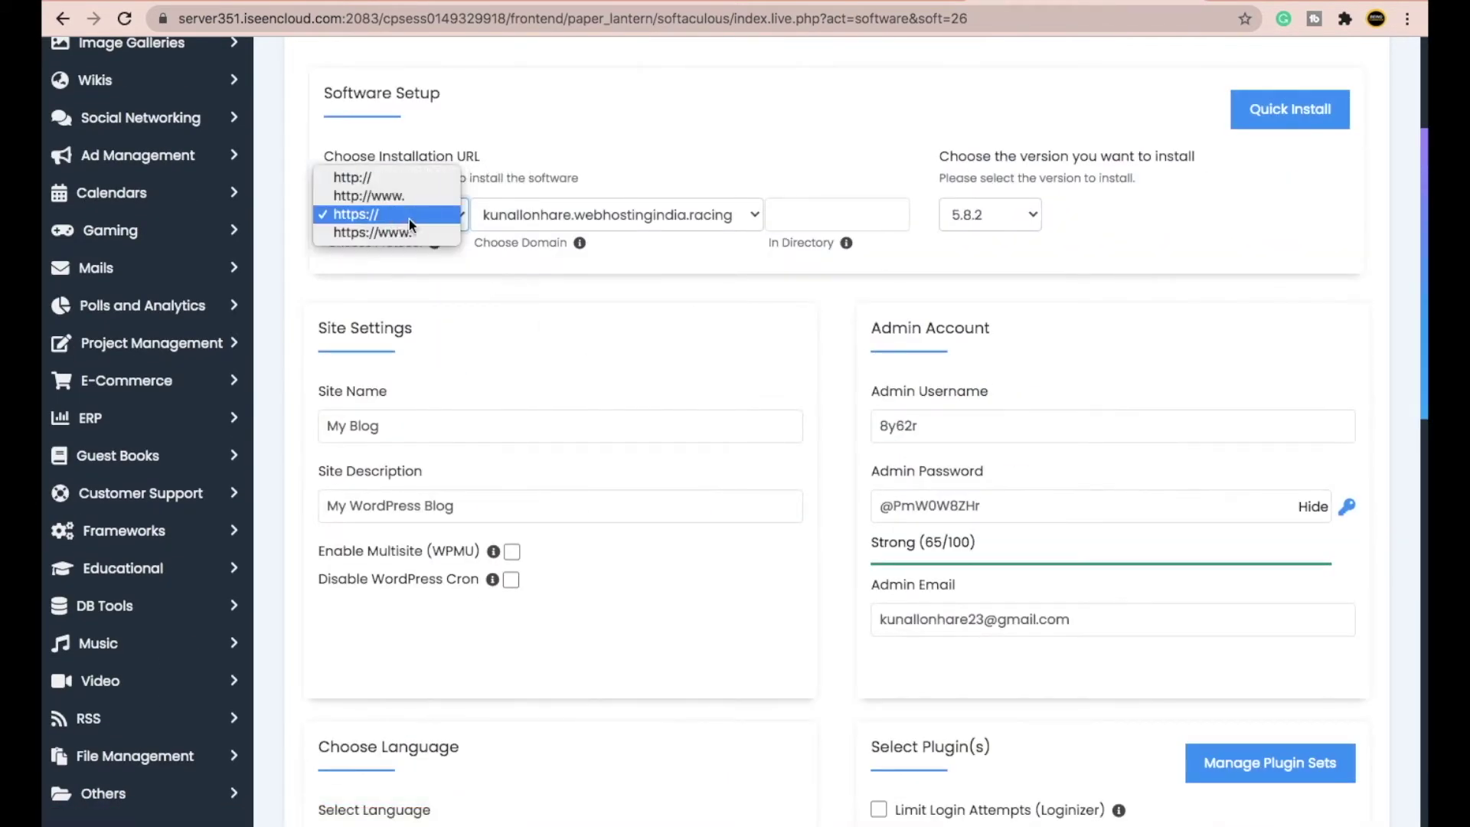
left_click(346, 218)
left_click(571, 218)
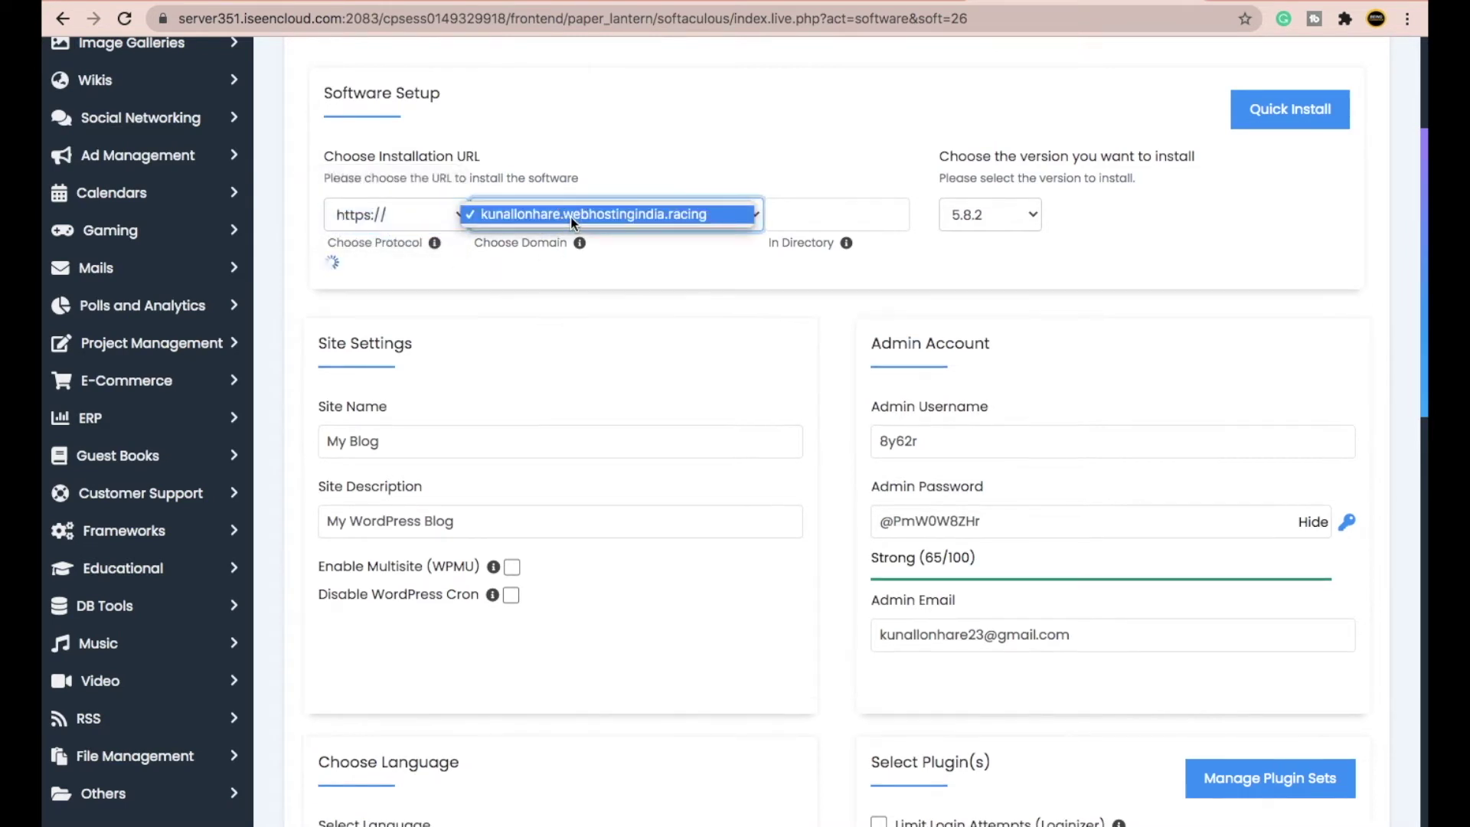
left_click(571, 216)
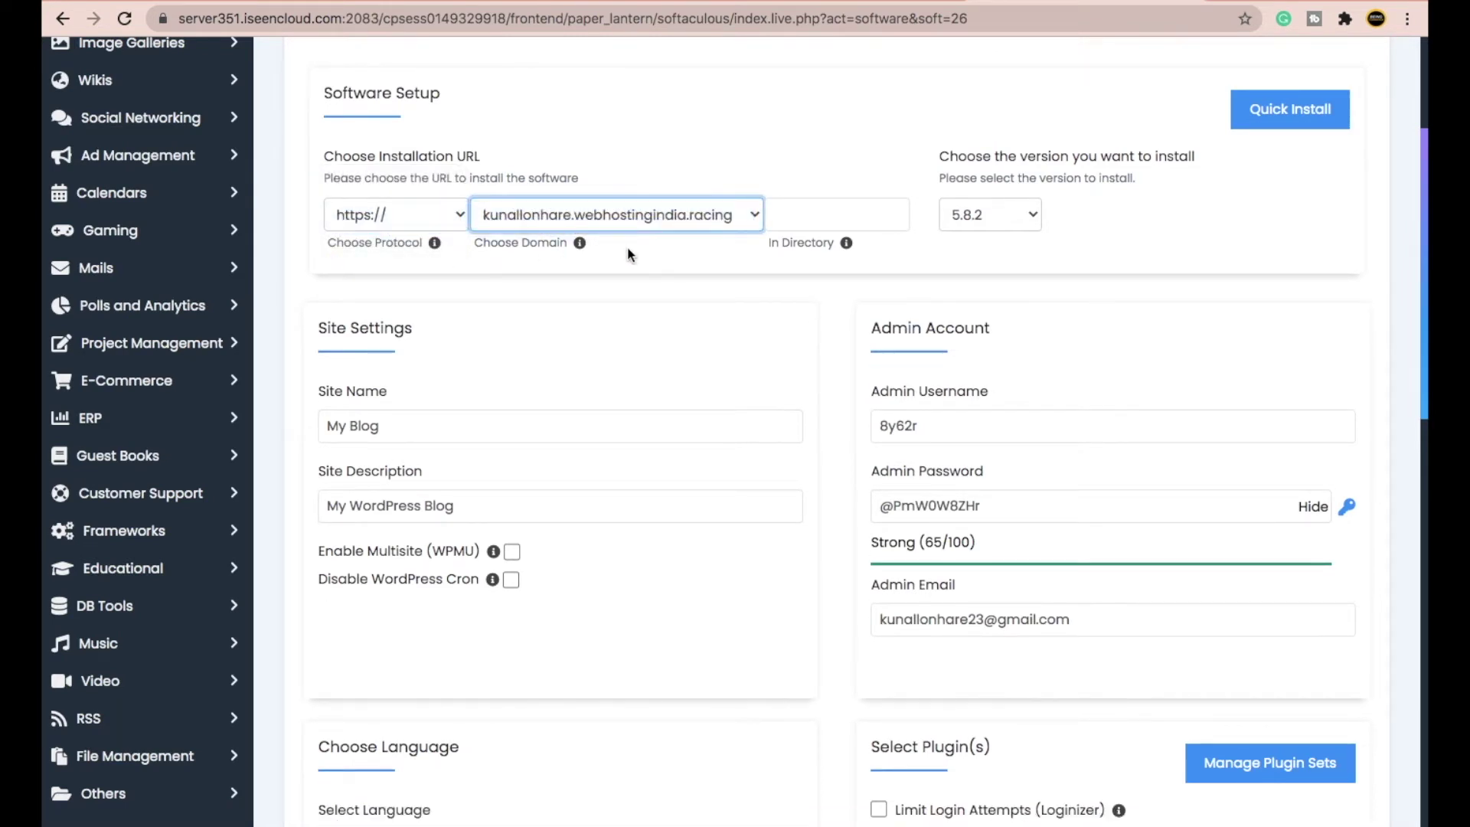
left_click(816, 219)
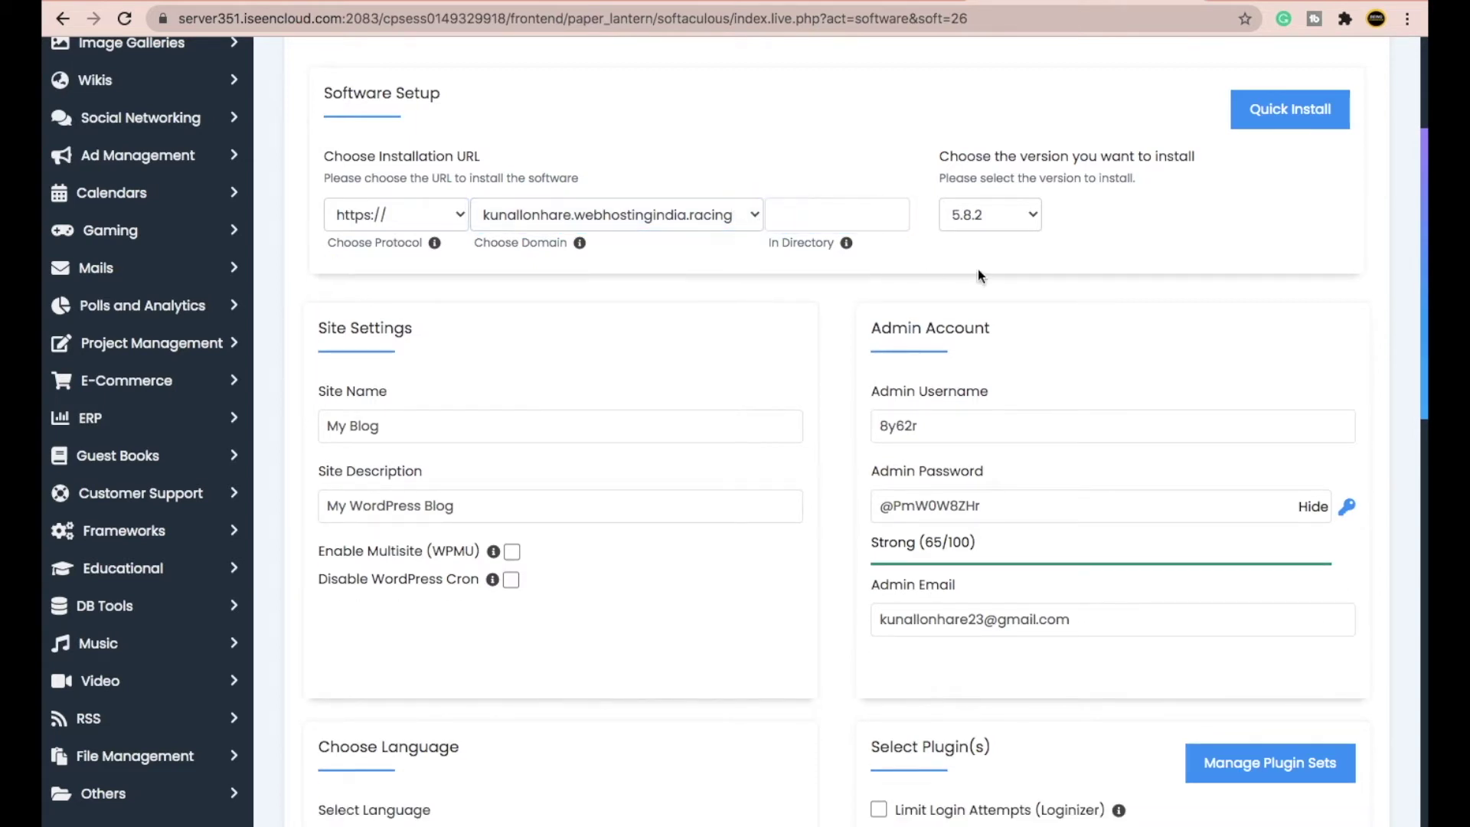
left_click(1008, 223)
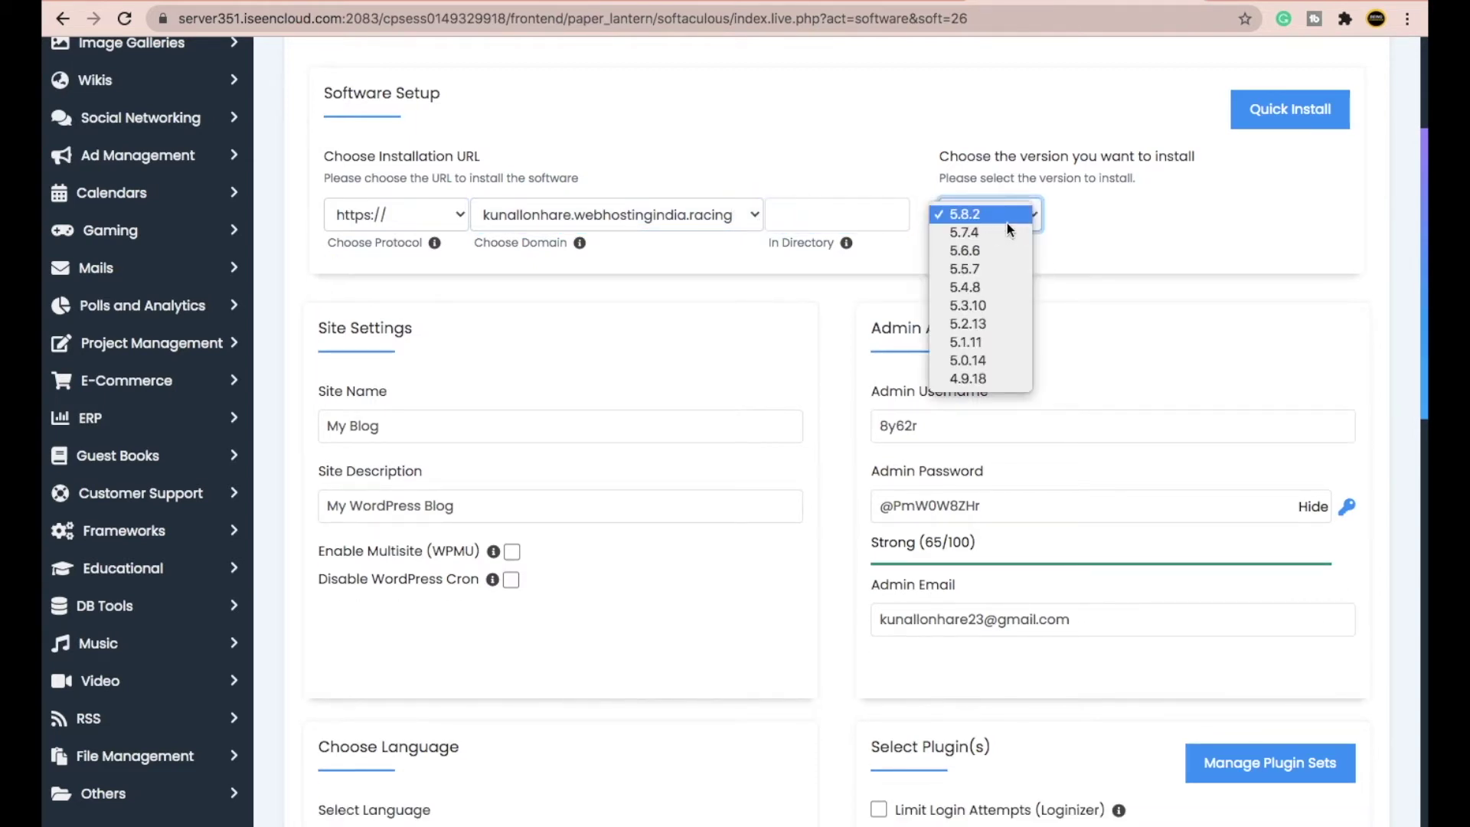
left_click(970, 216)
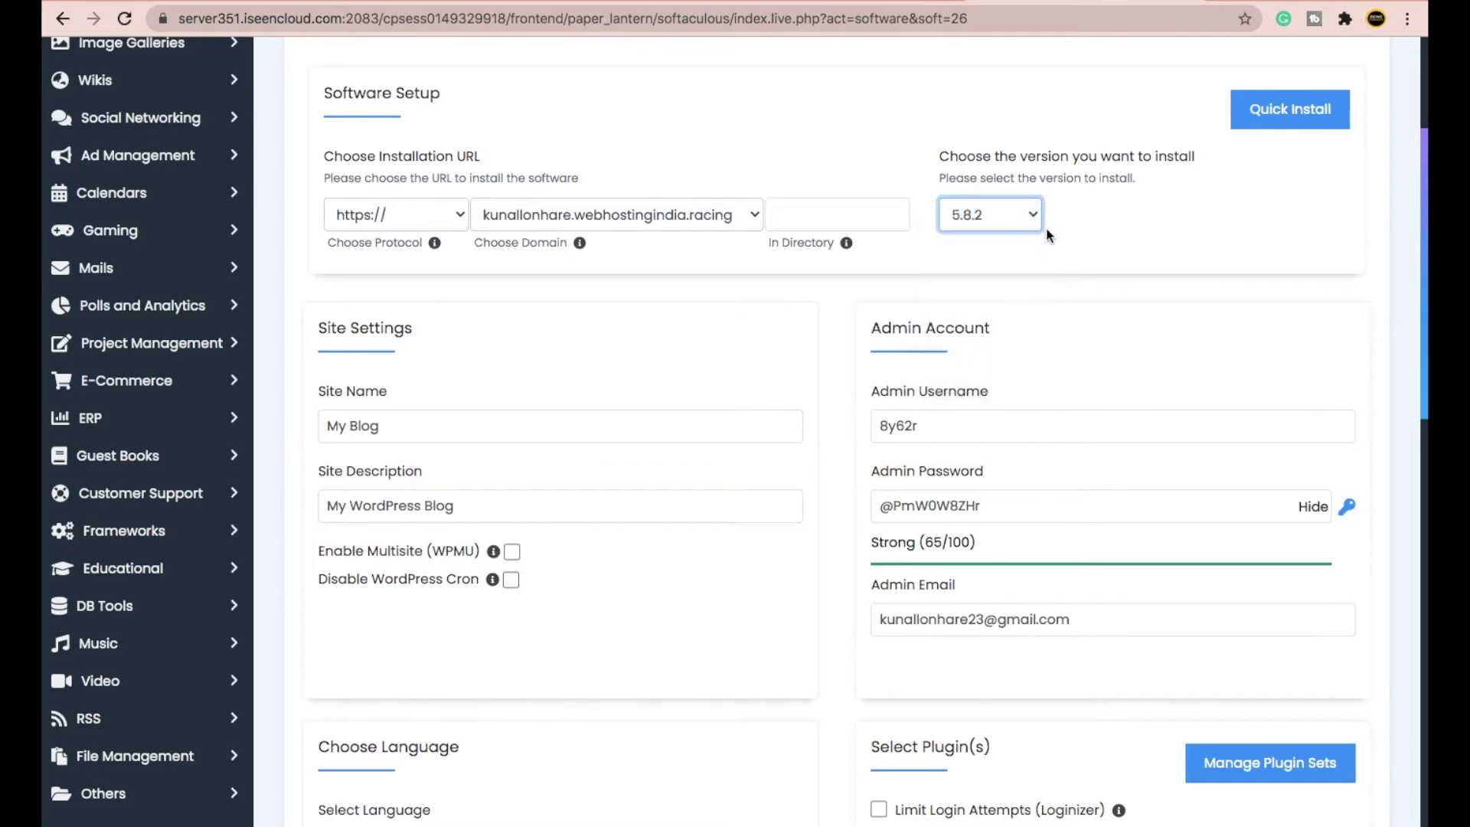
- Check the site name My Blog and description, then clear the generated admin password
scroll(842, 503, "down", 1)
left_click(418, 362)
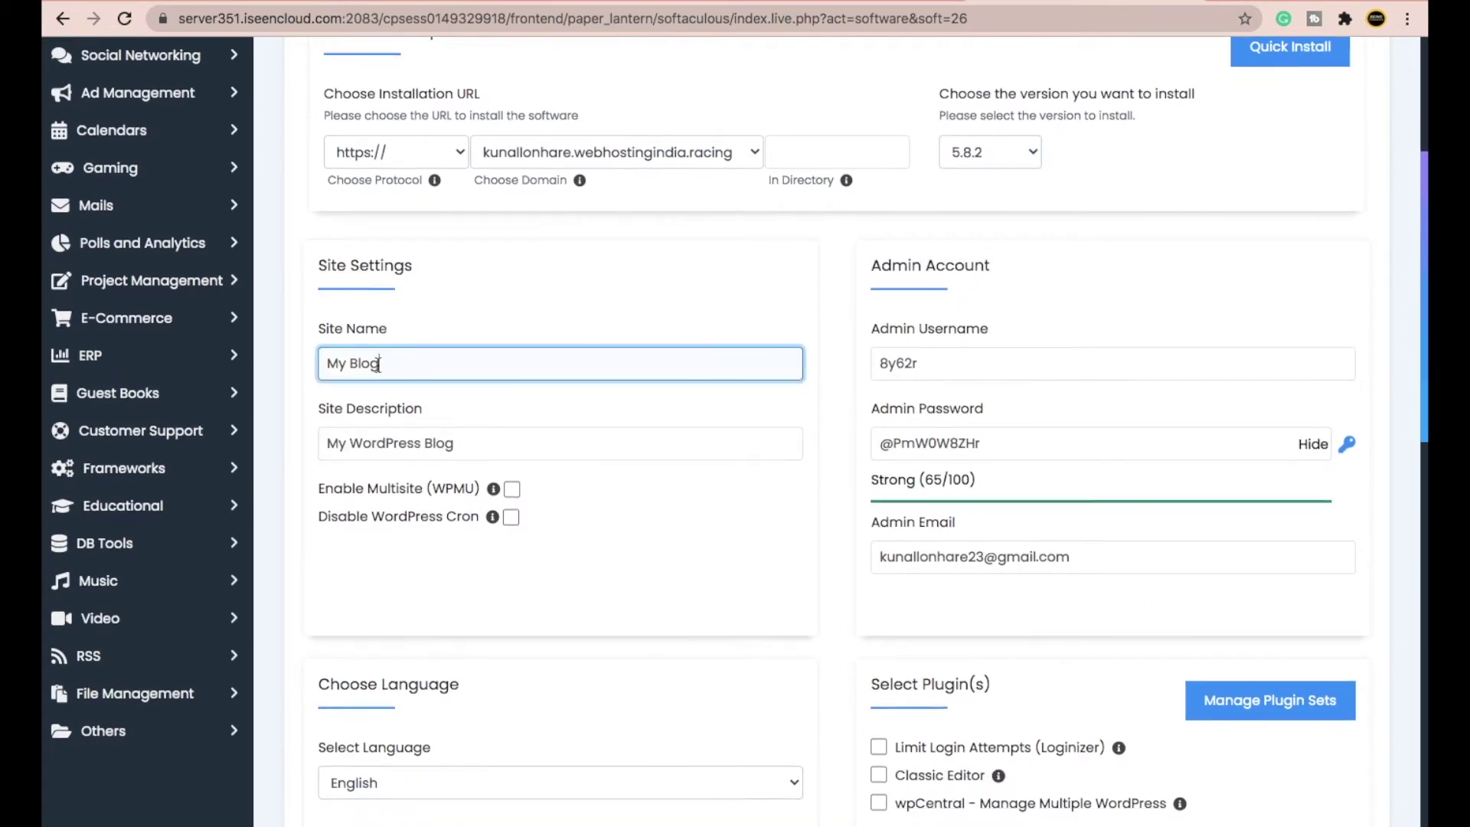
left_click(499, 452)
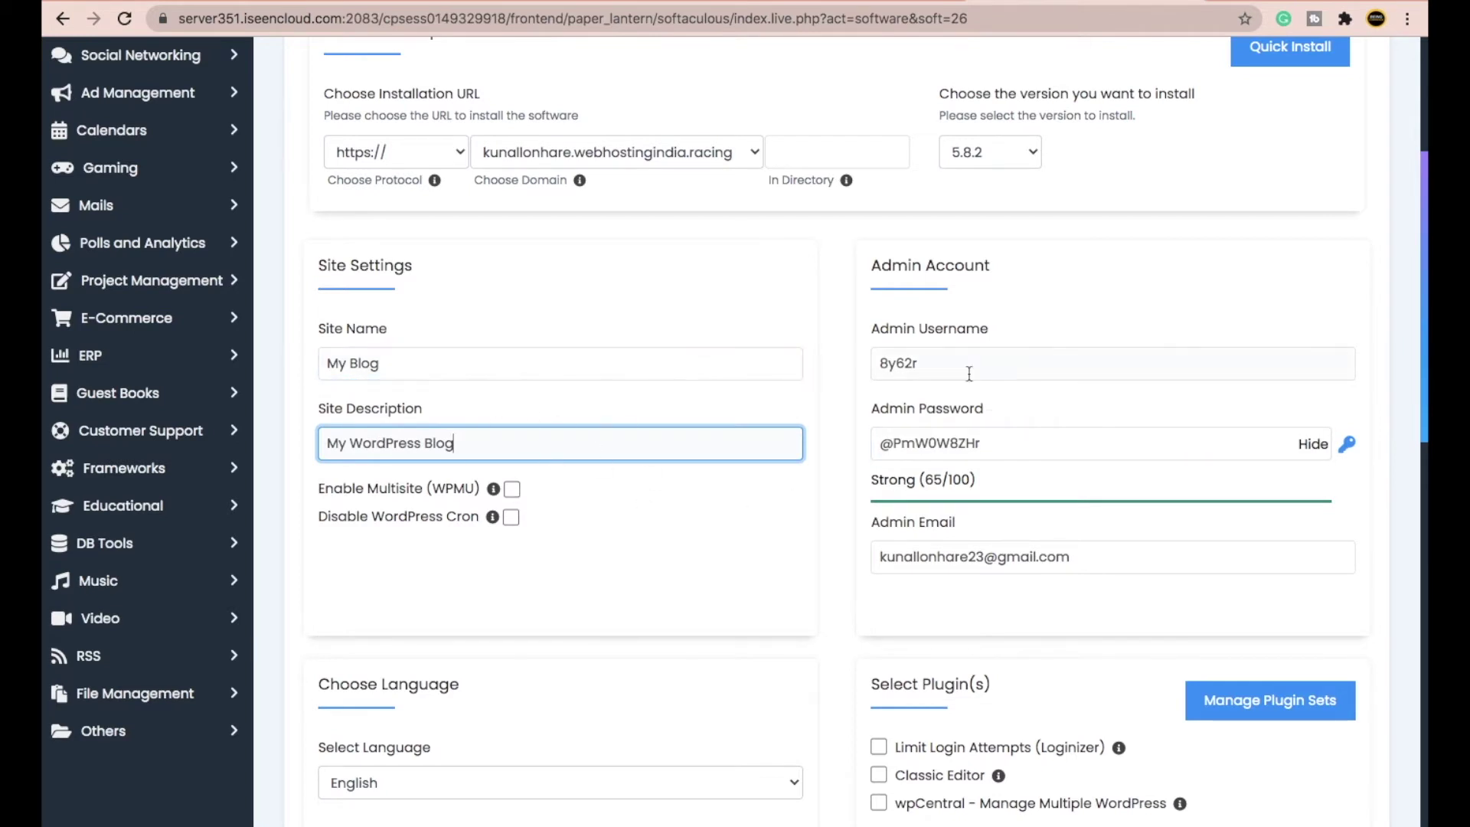
left_click_drag(945, 366, 870, 363)
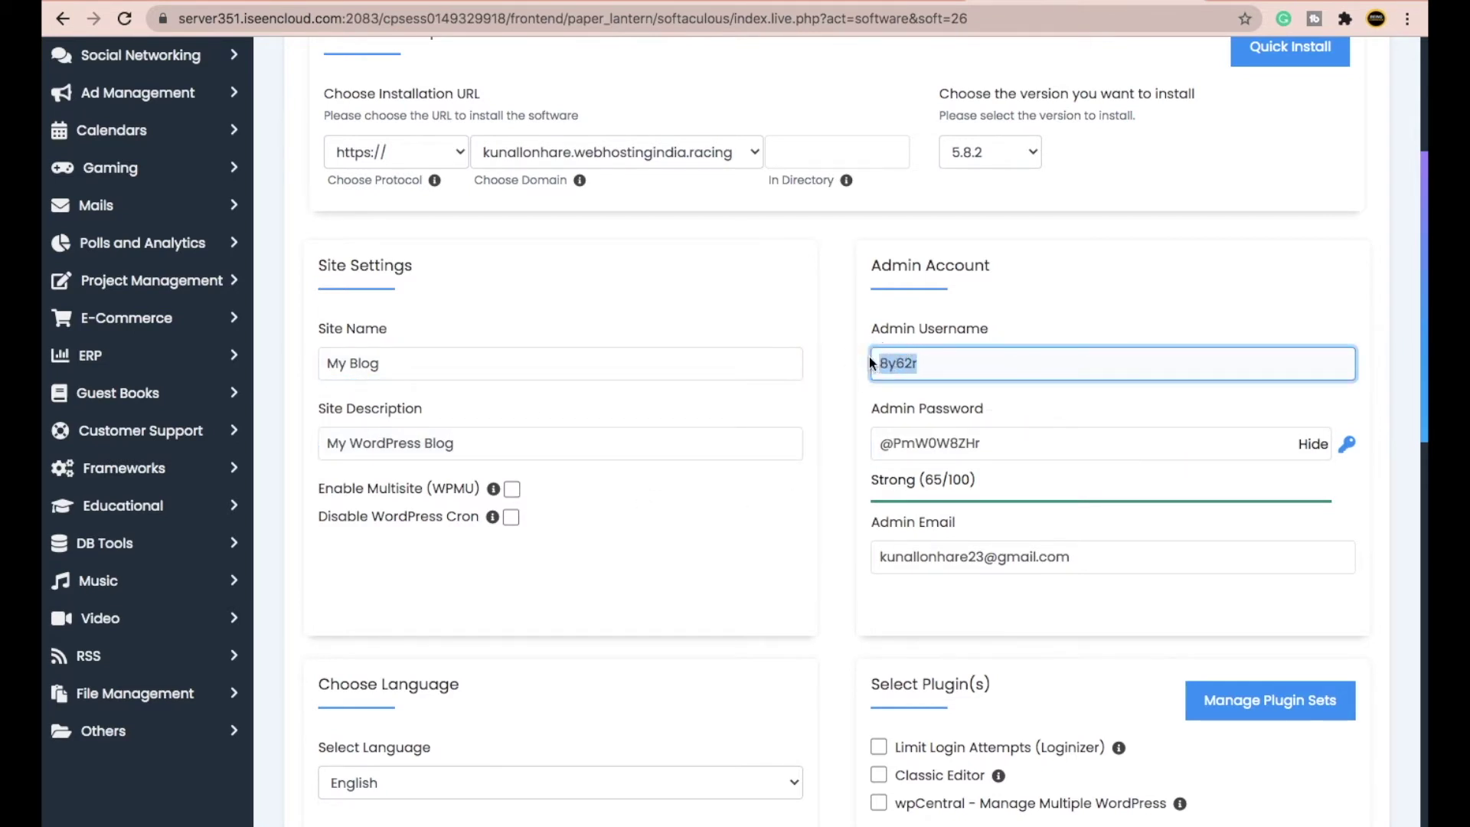
left_click_drag(991, 445, 860, 441)
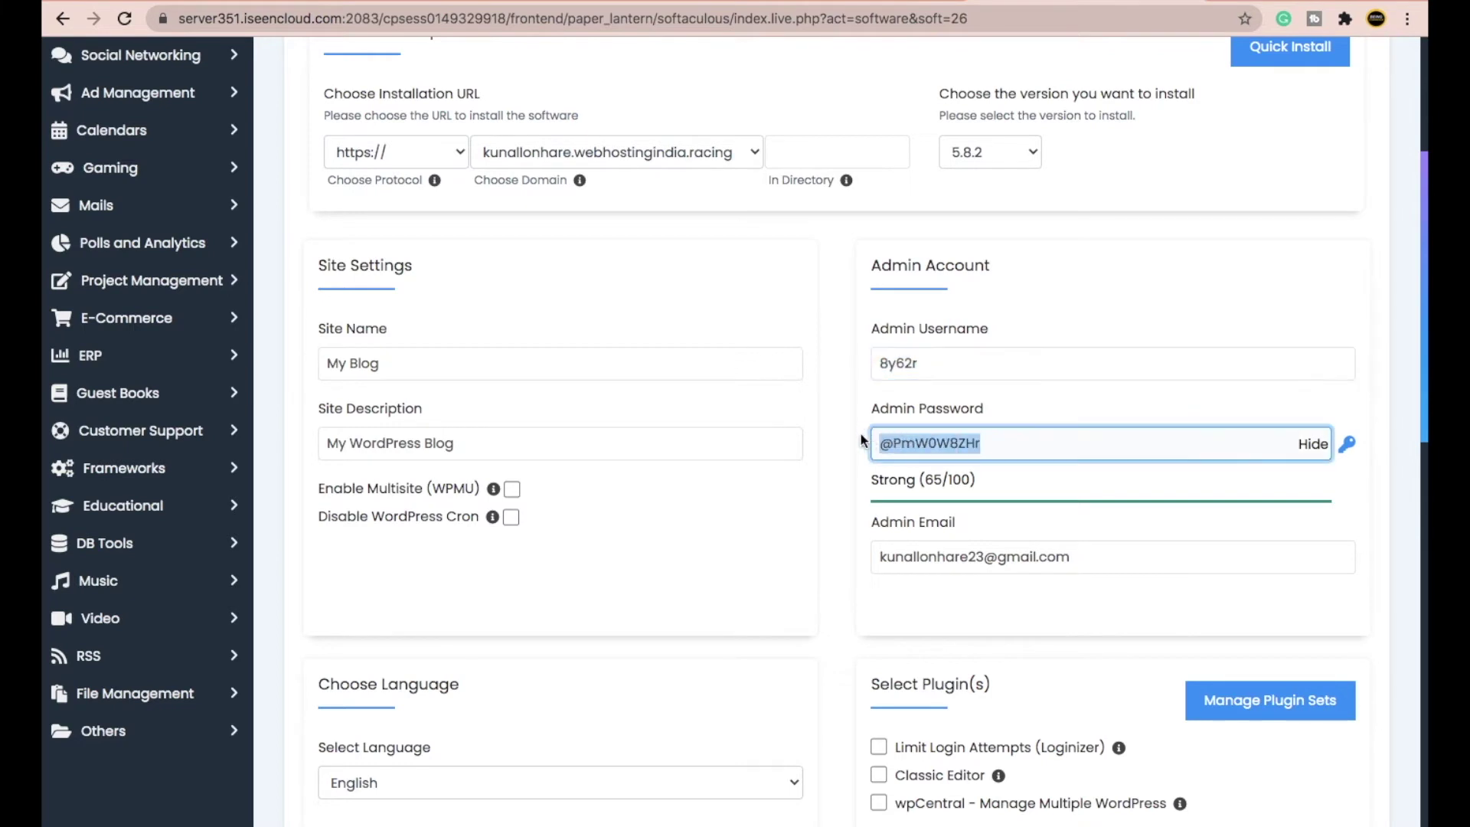
key("BackSpace")
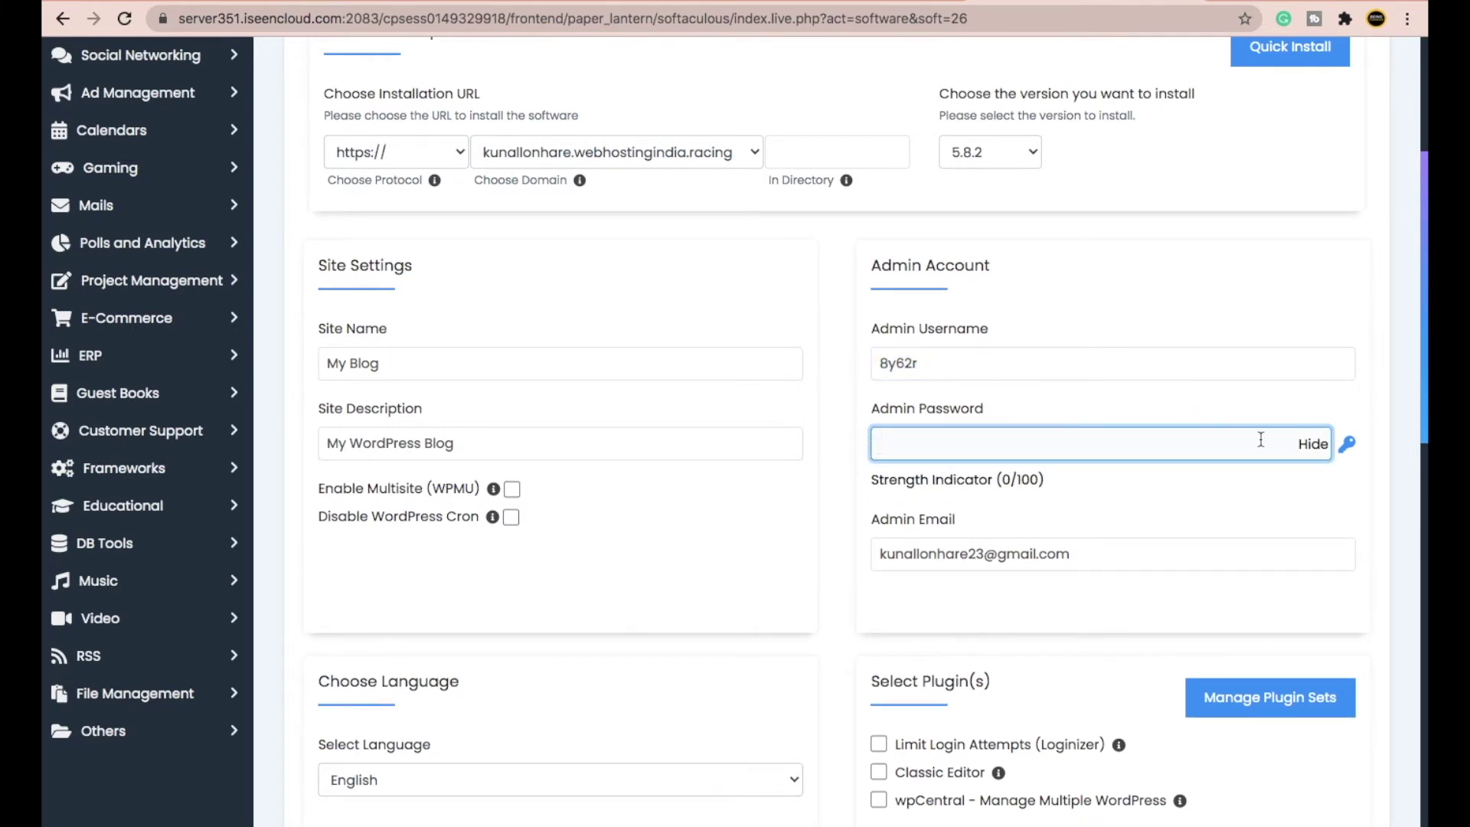
left_click(1314, 446)
- Replace the admin username with the owner's e-mail and enter a new admin password
left_click(919, 365)
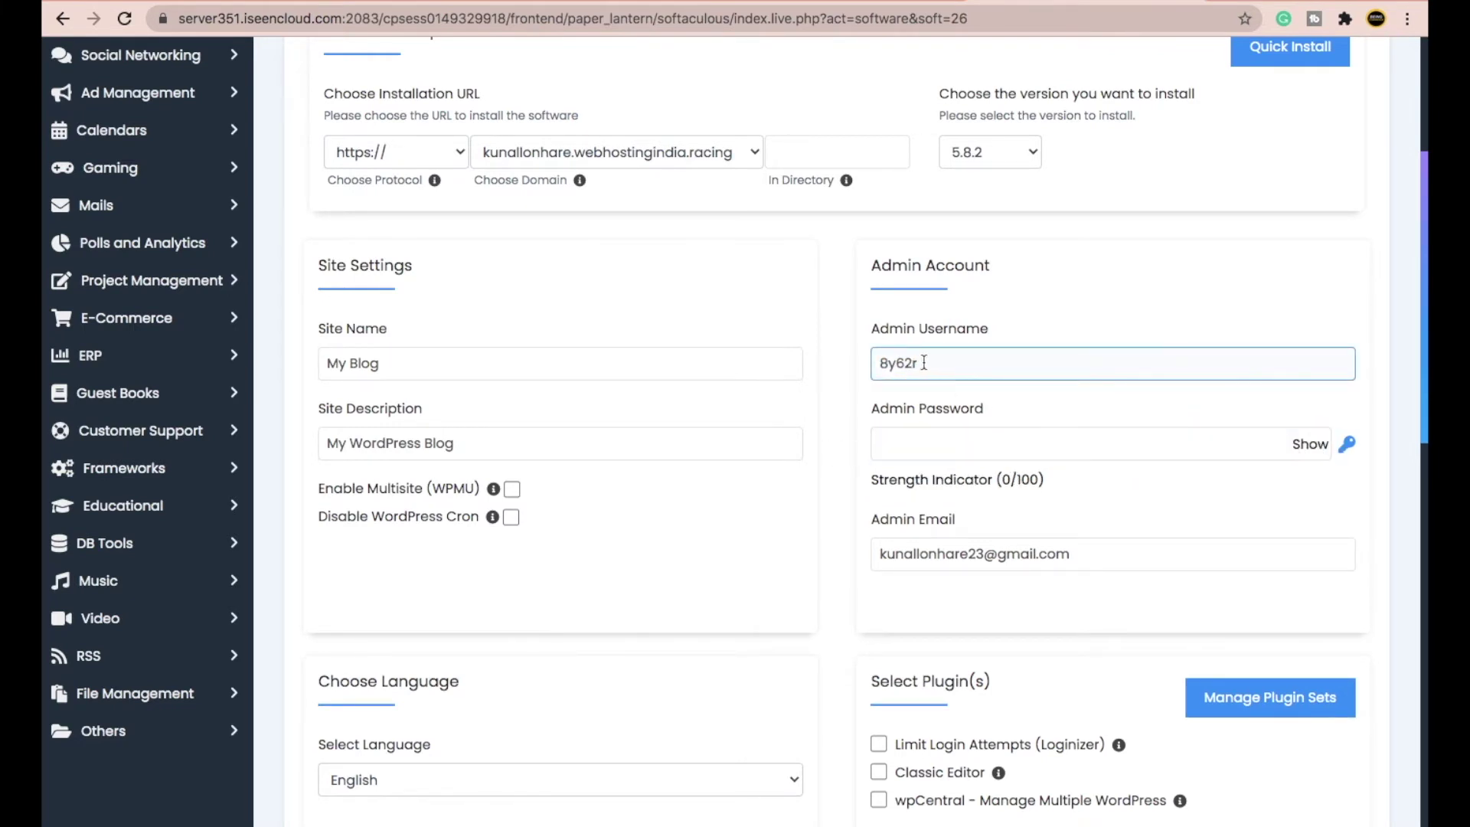
double_click(925, 363)
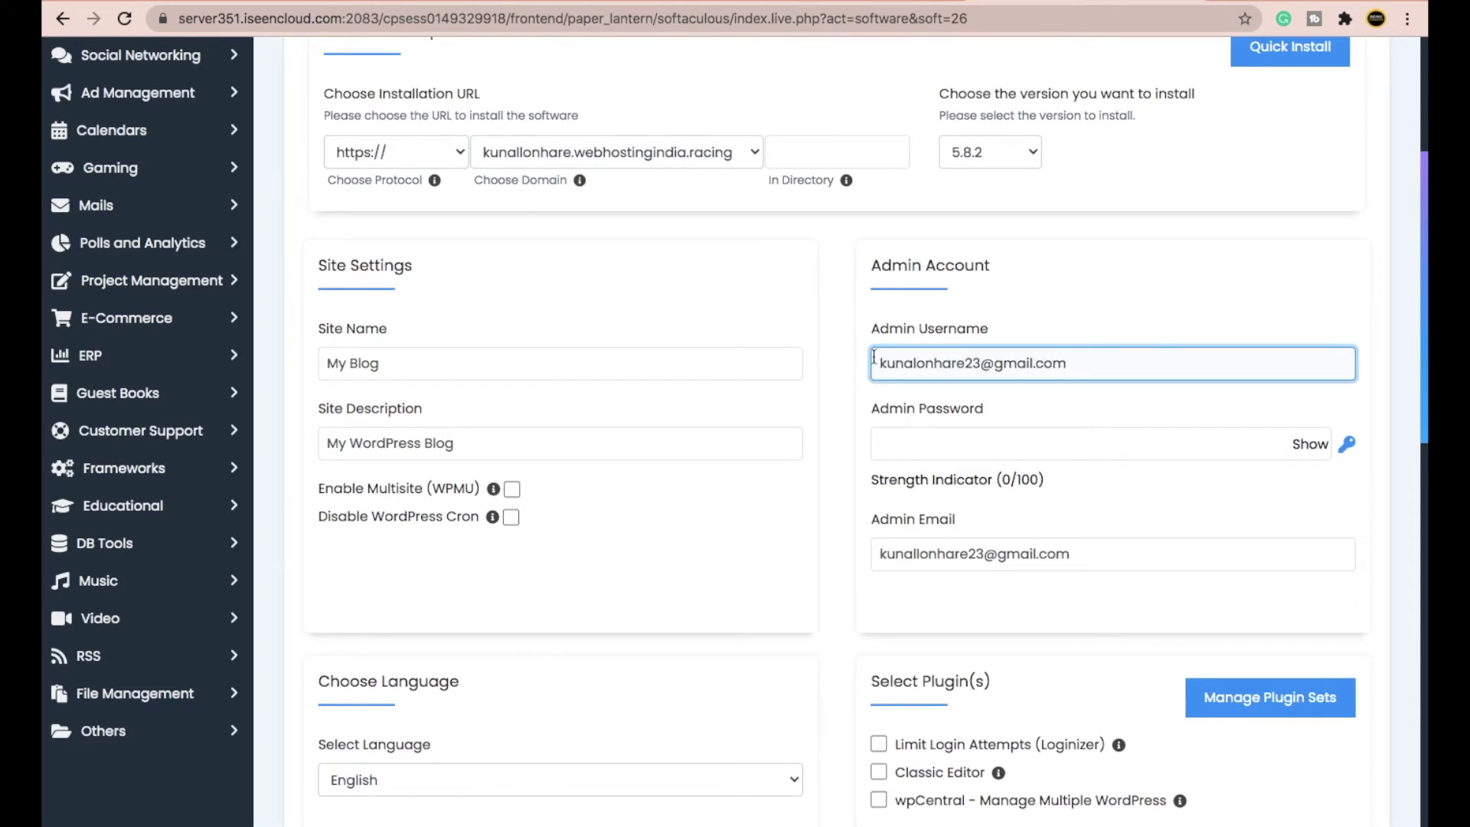
left_click(914, 446)
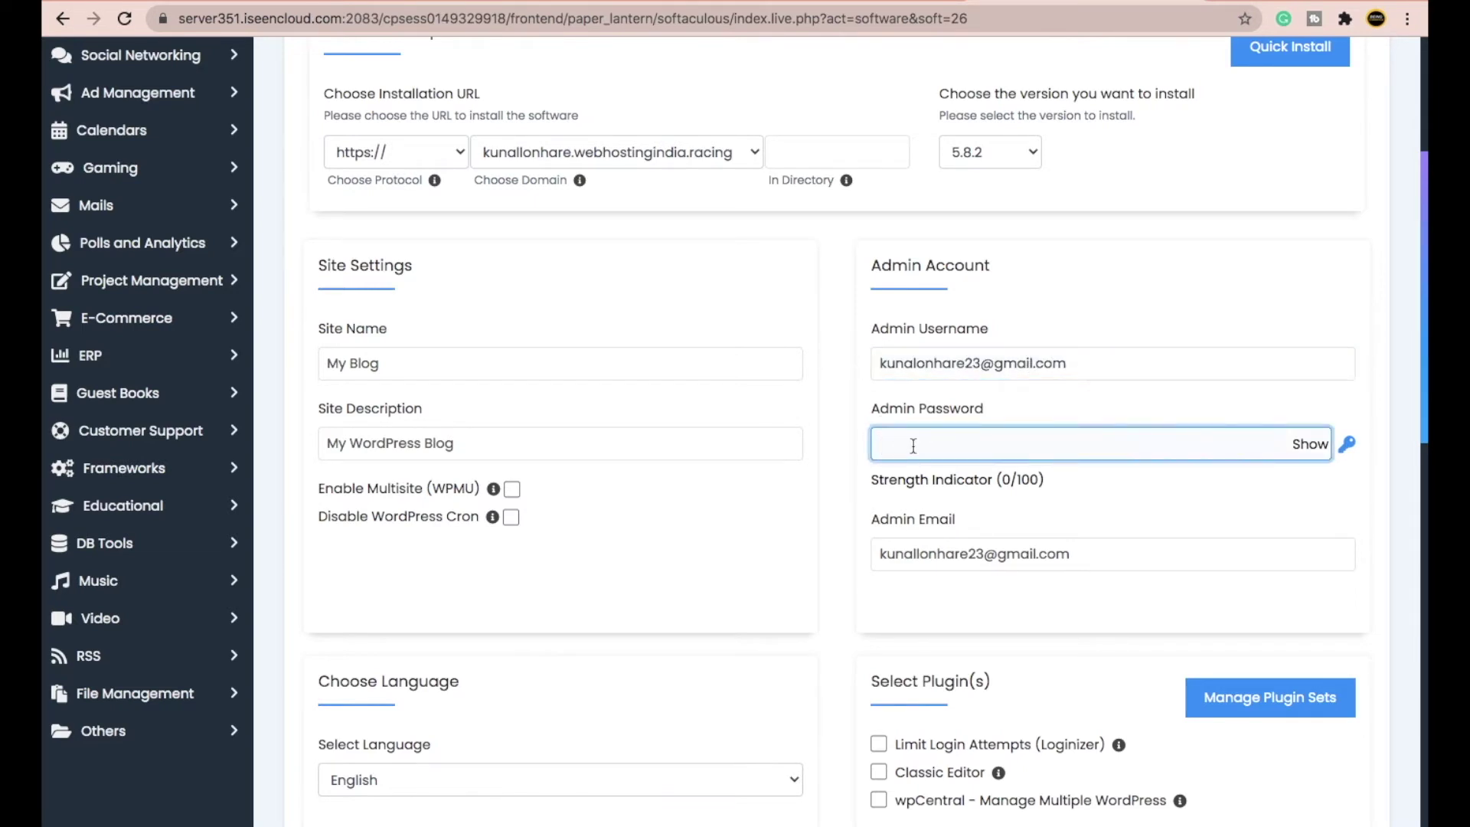
type("*******")
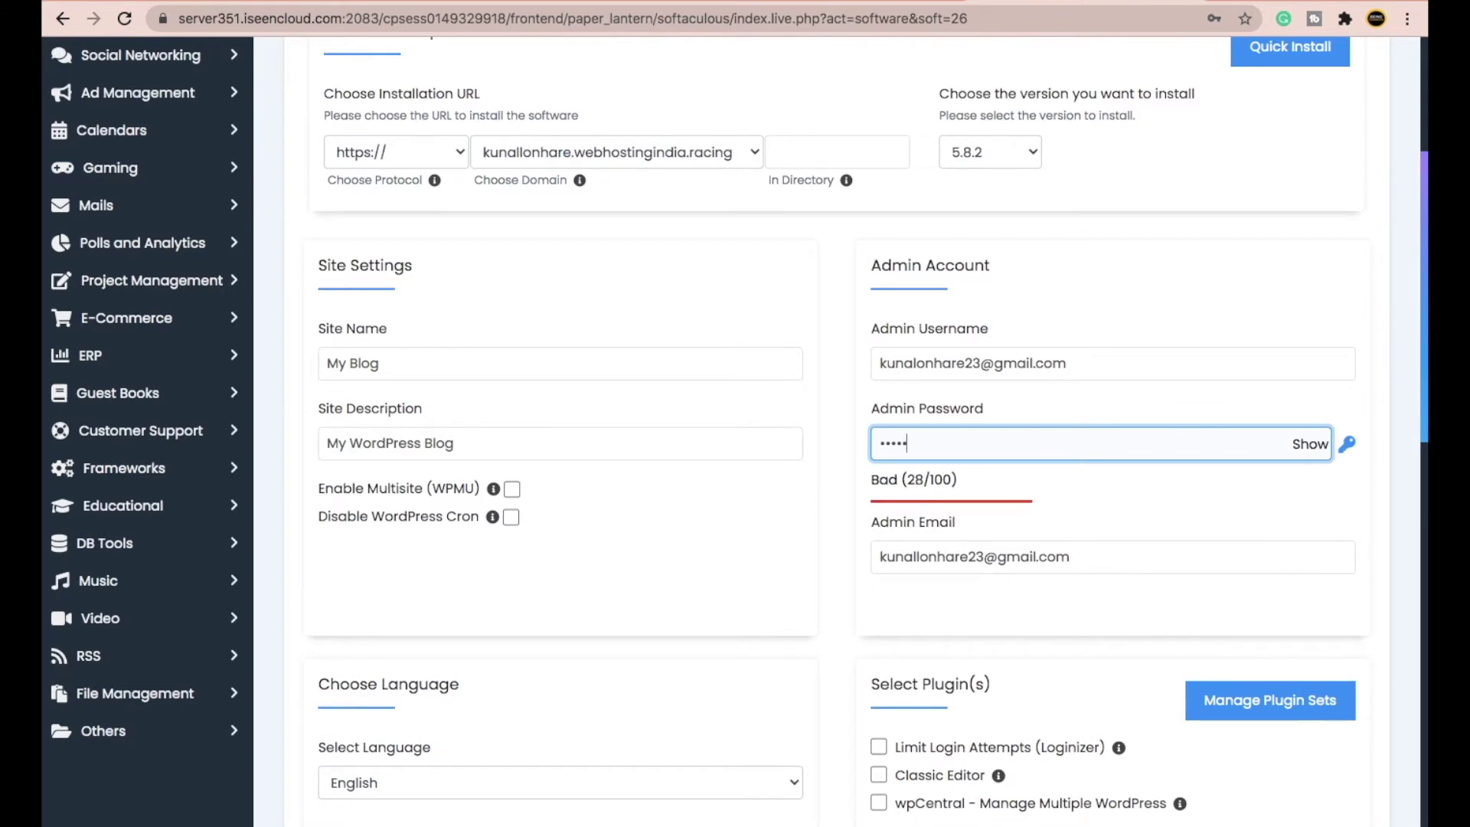
type("***")
scroll(966, 360, "down", 1)
left_click(967, 360)
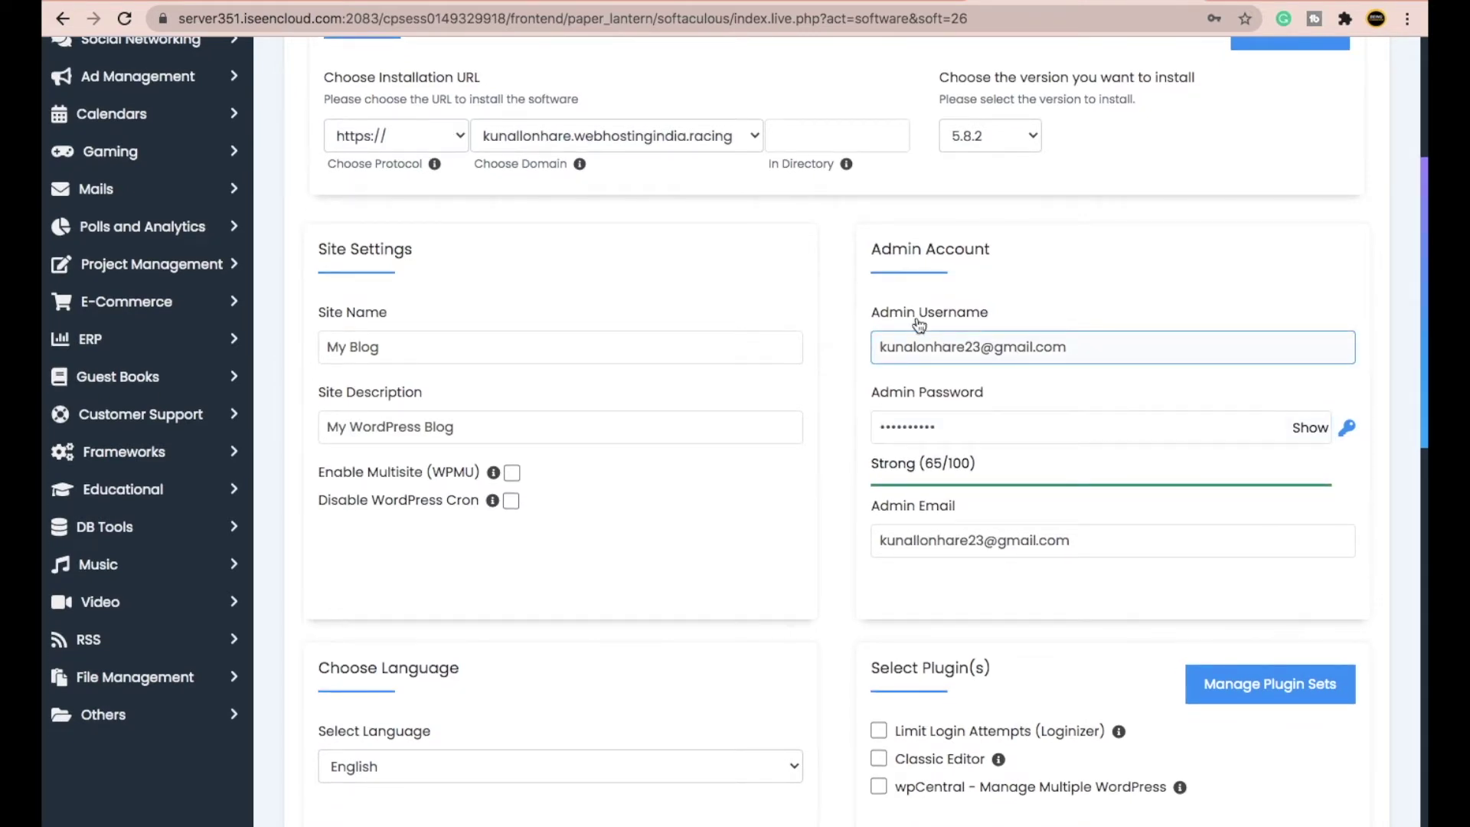
left_click(930, 411)
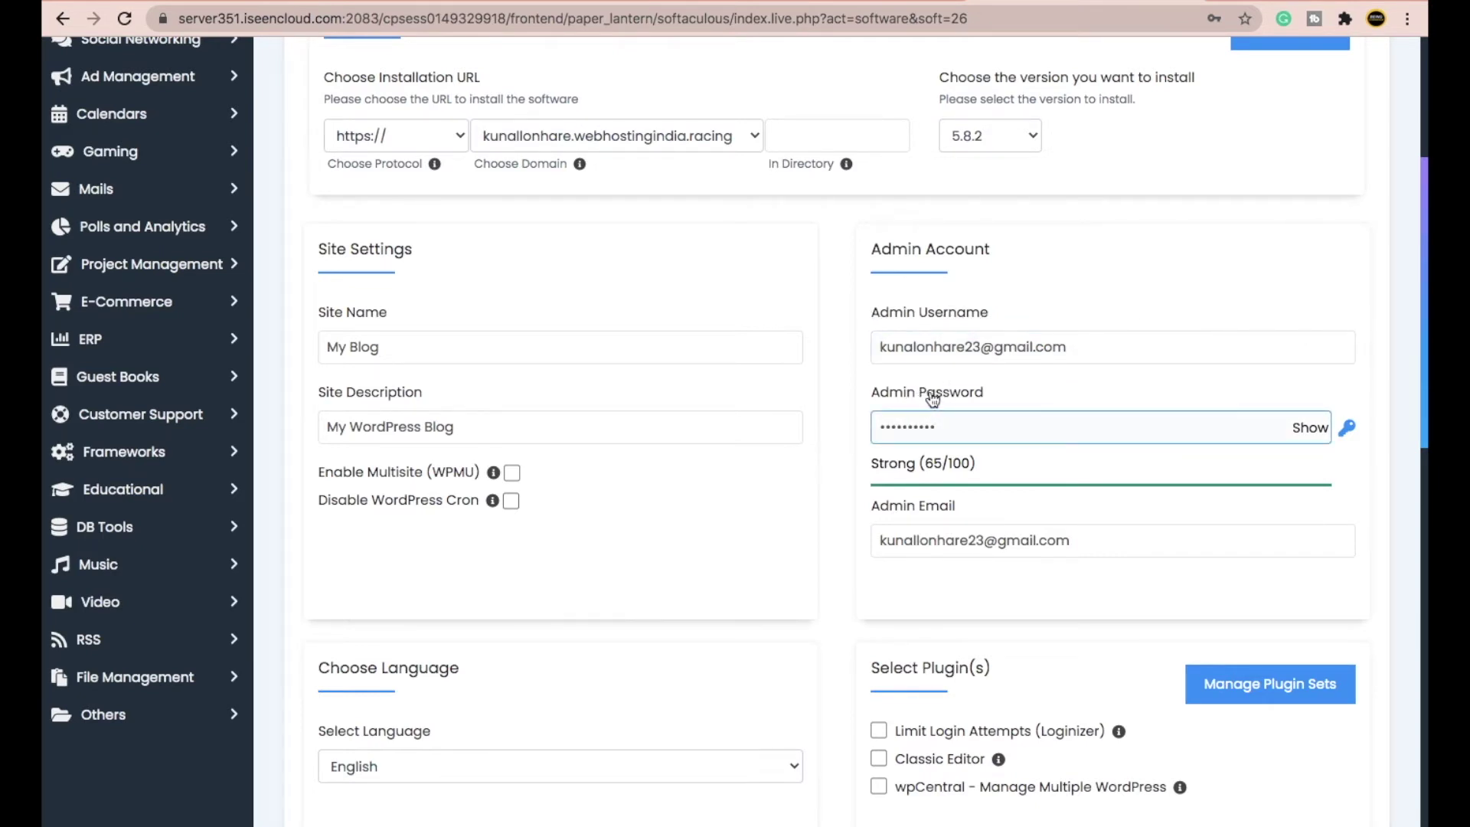
scroll(634, 525, "down", 2)
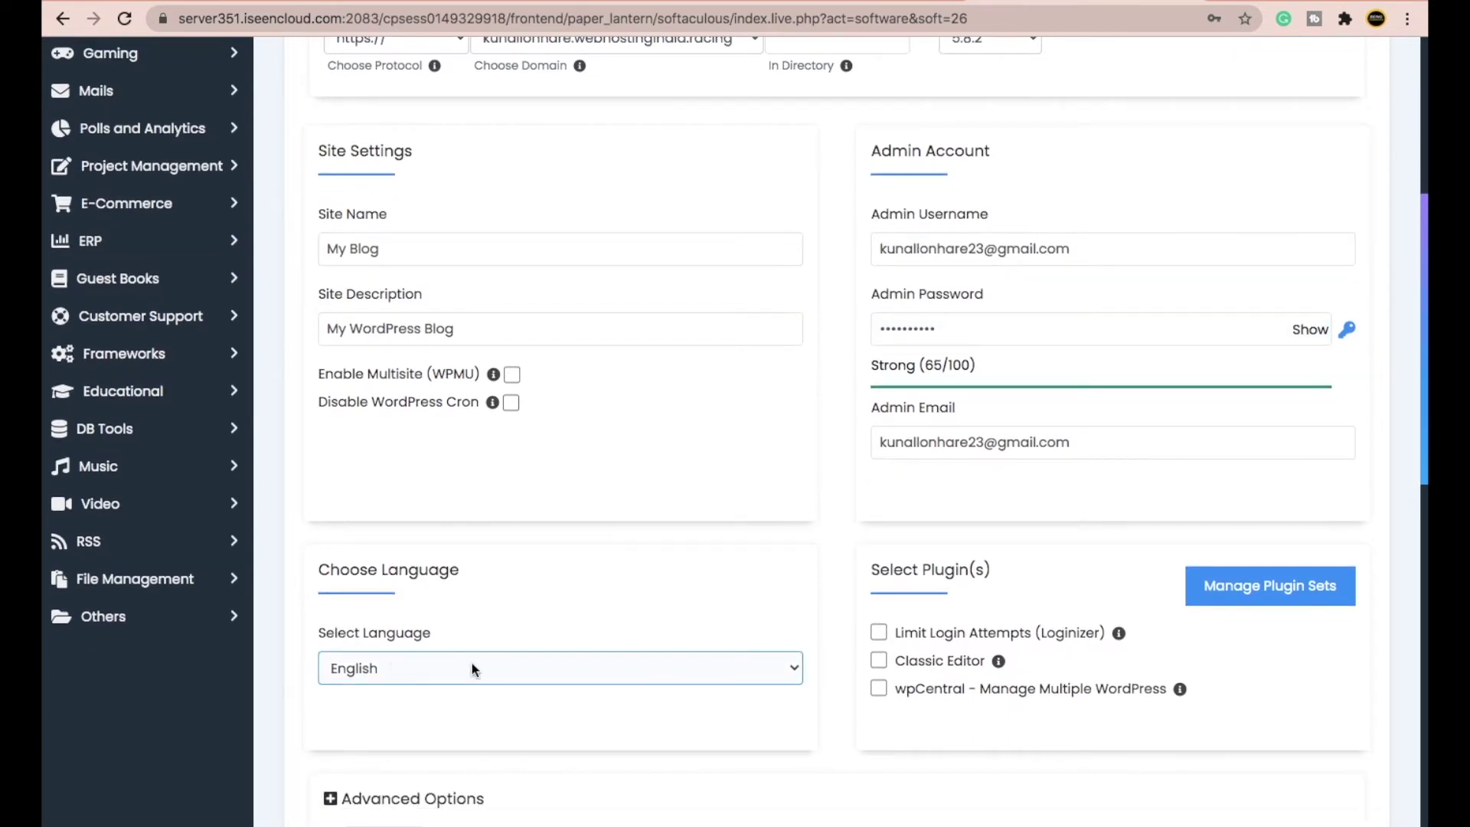
scroll(840, 325, "up", 3)
scroll(840, 326, "down", 10)
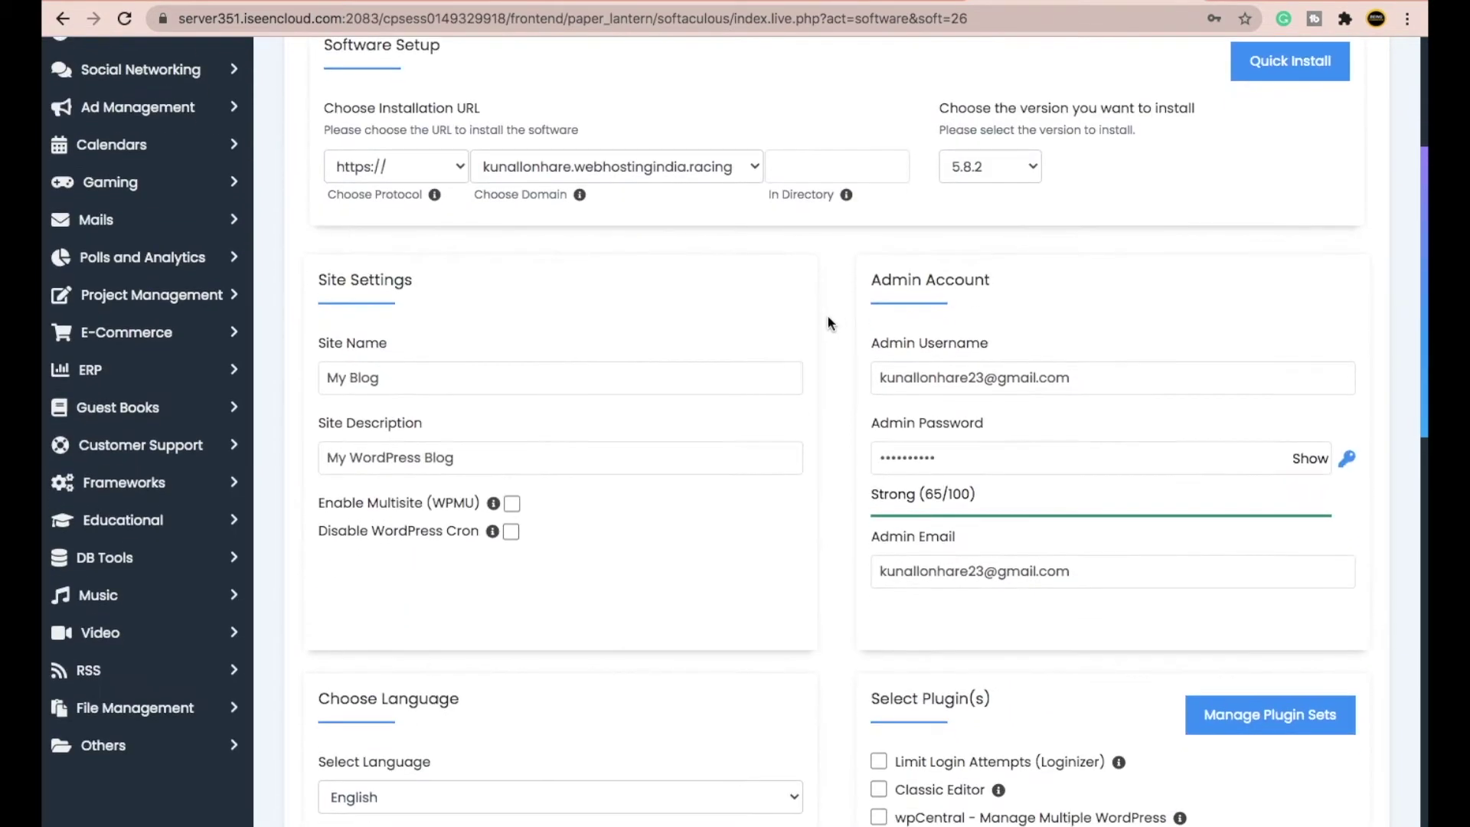
scroll(844, 366, "down", 4)
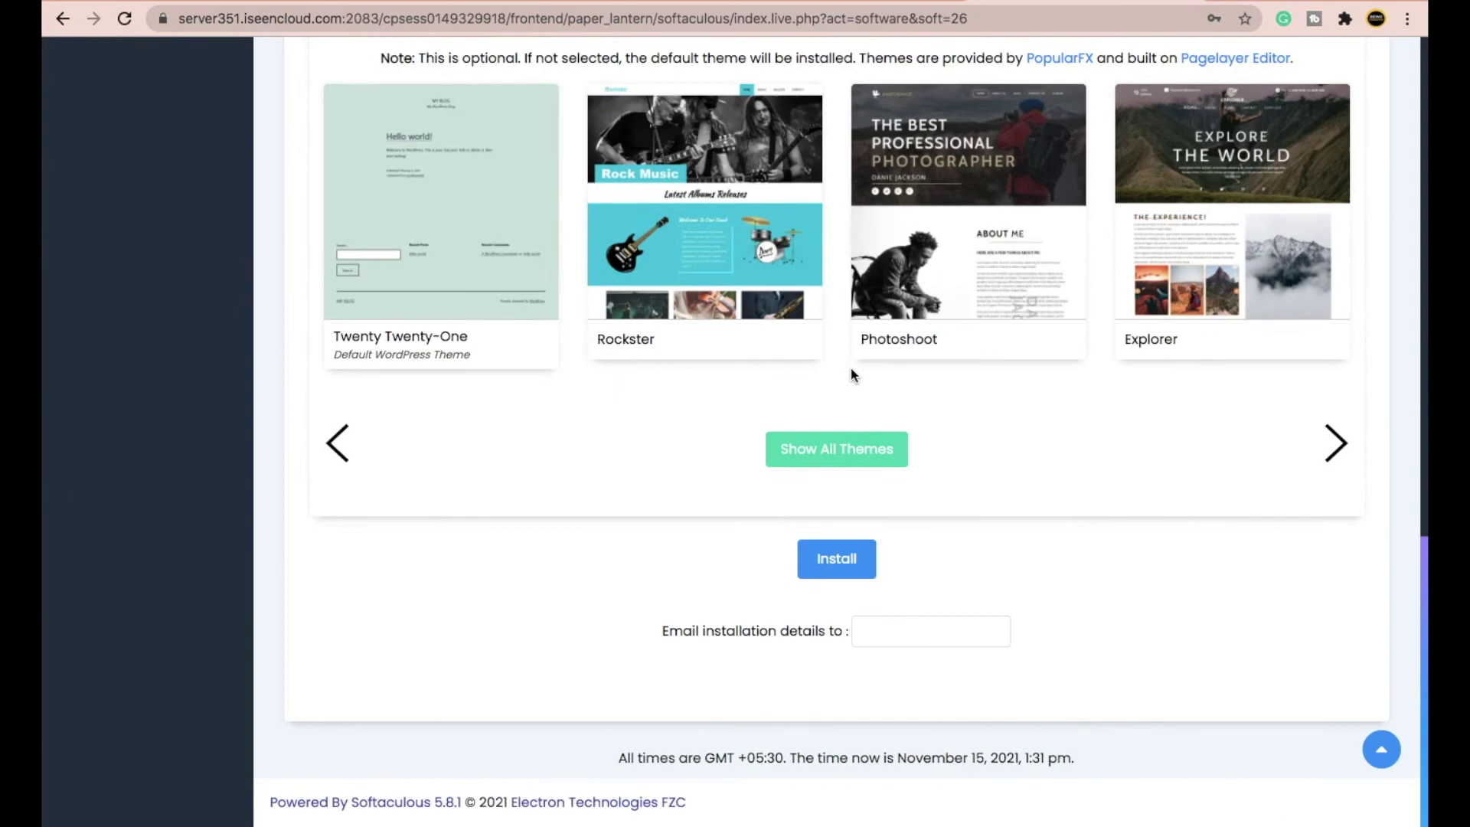
- Start the WordPress installation and decline the browser's save-password prompt
left_click(846, 571)
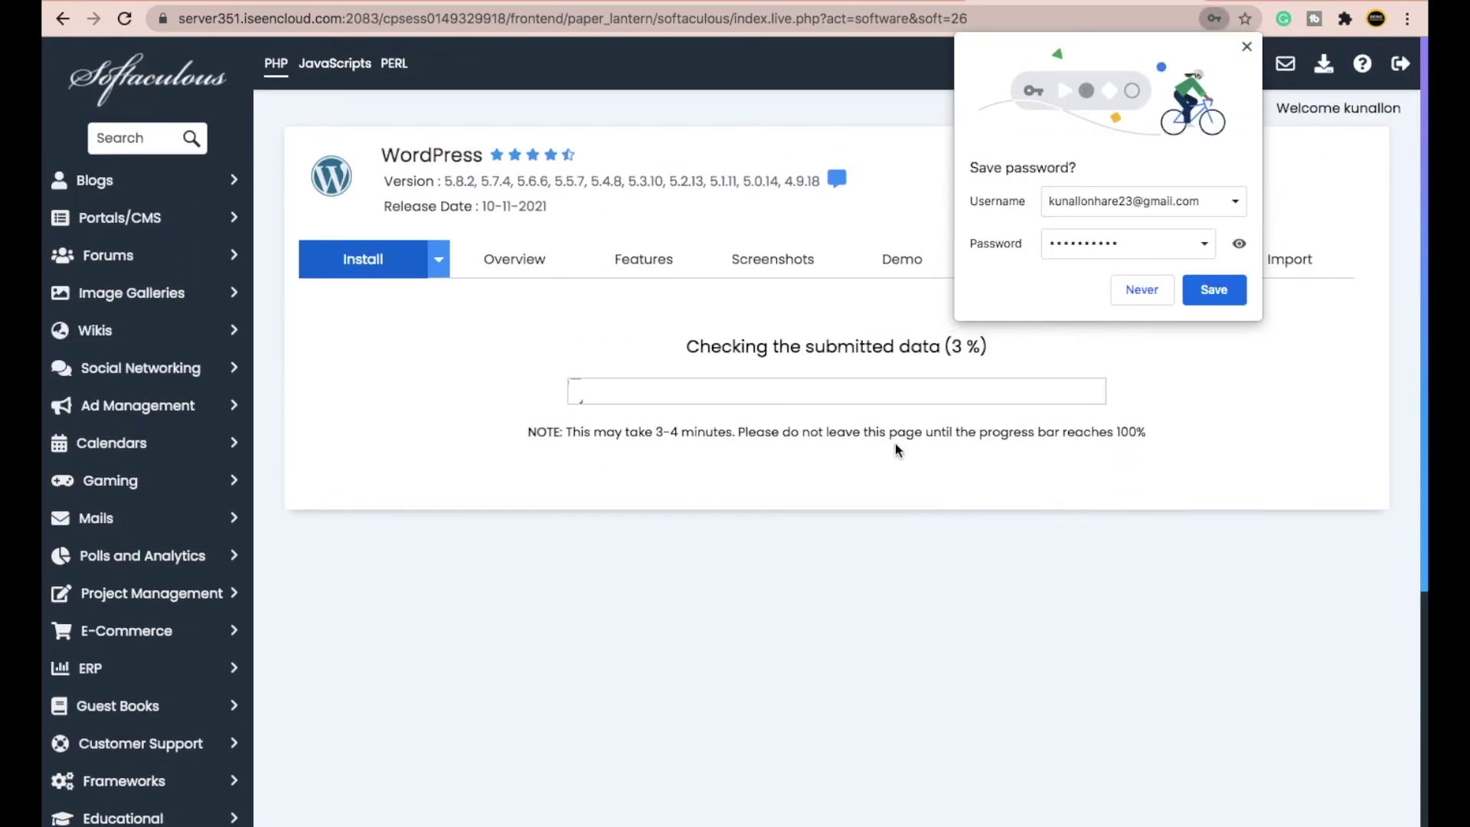
left_click(1214, 289)
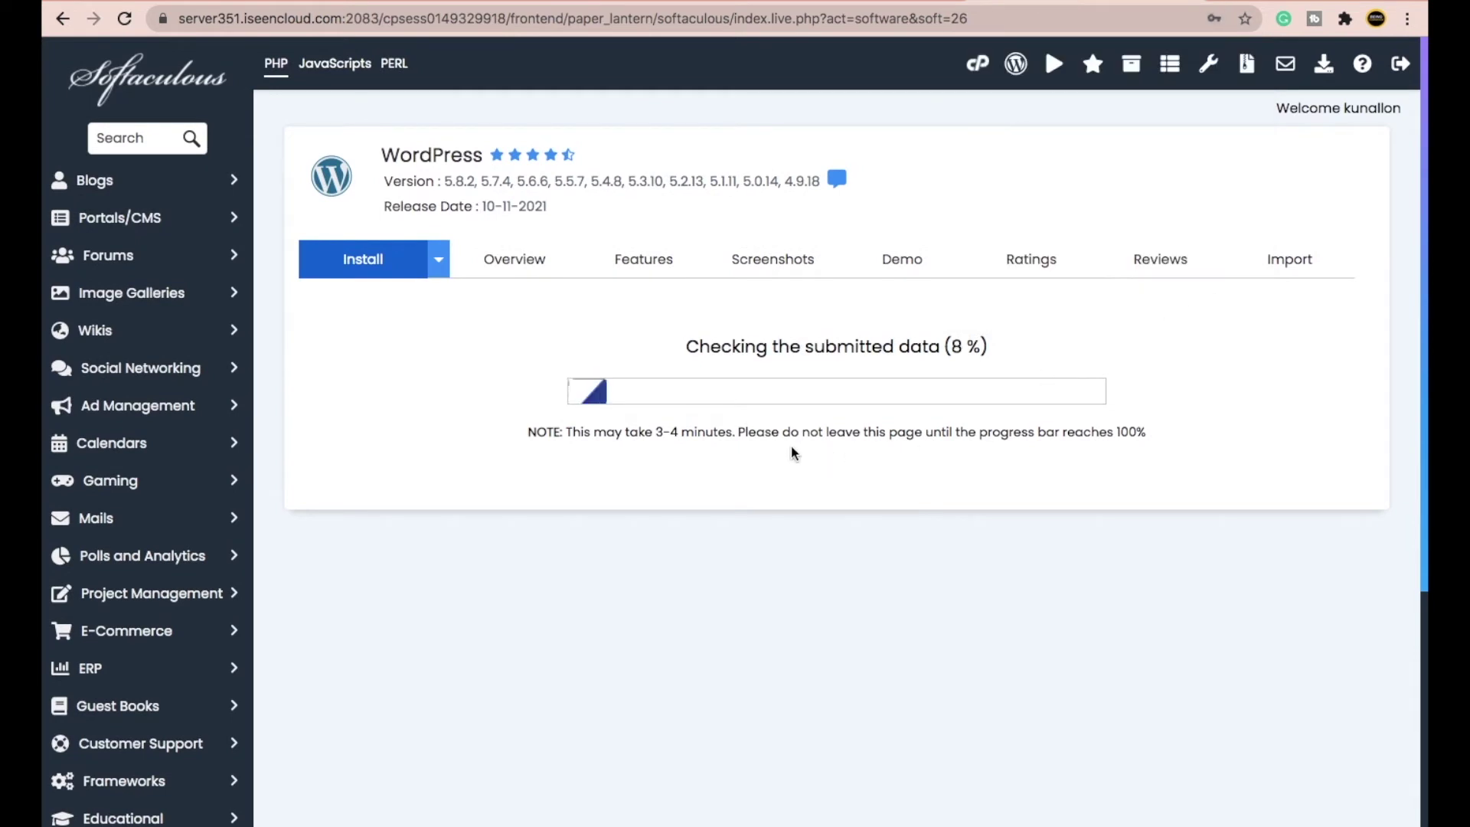
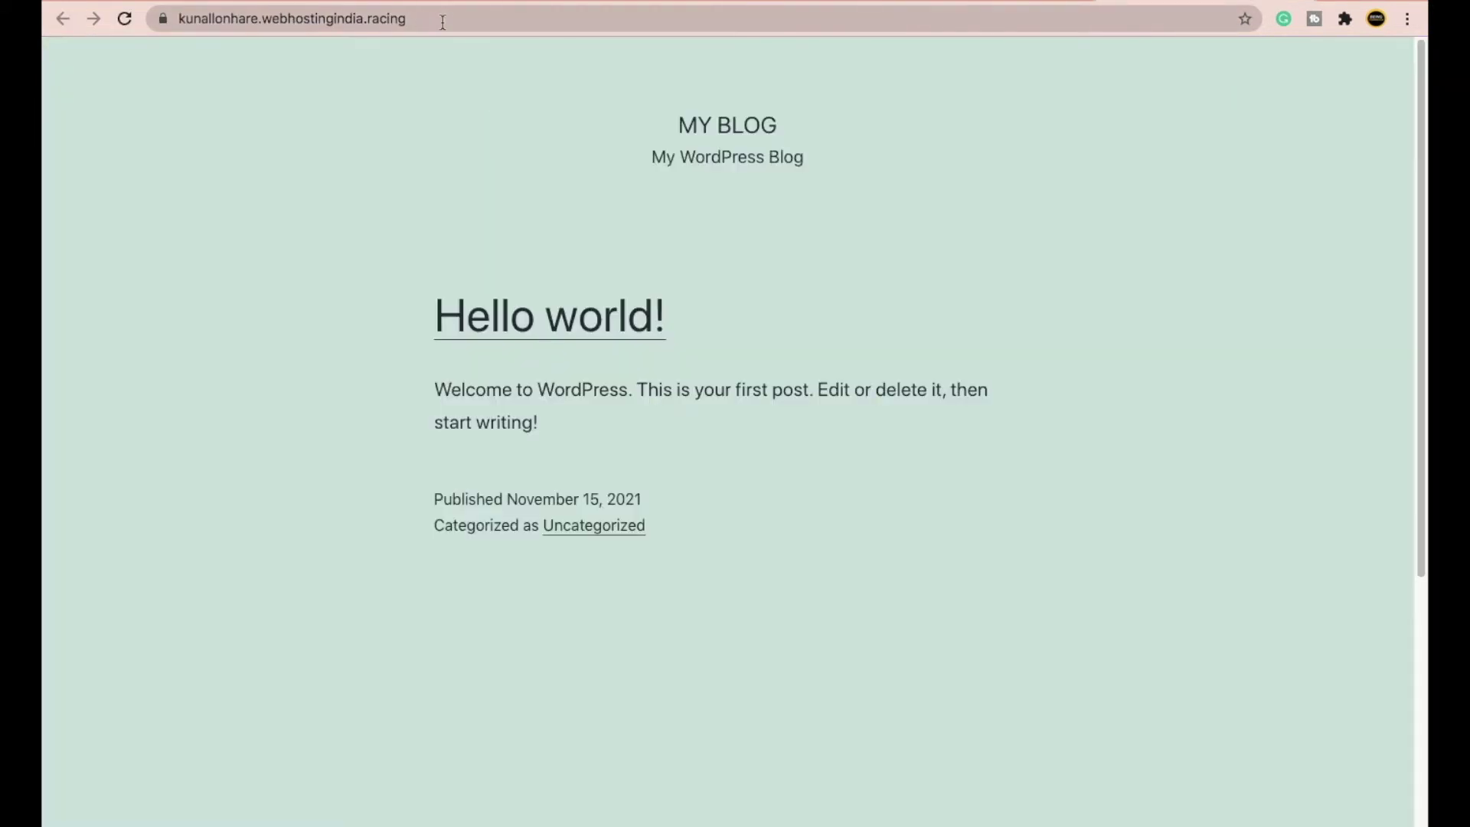
- Load the site's /wp-admin login page and log in to reach the Dashboard
left_click(446, 56)
left_click(443, 15)
left_click(487, 21)
type("/")
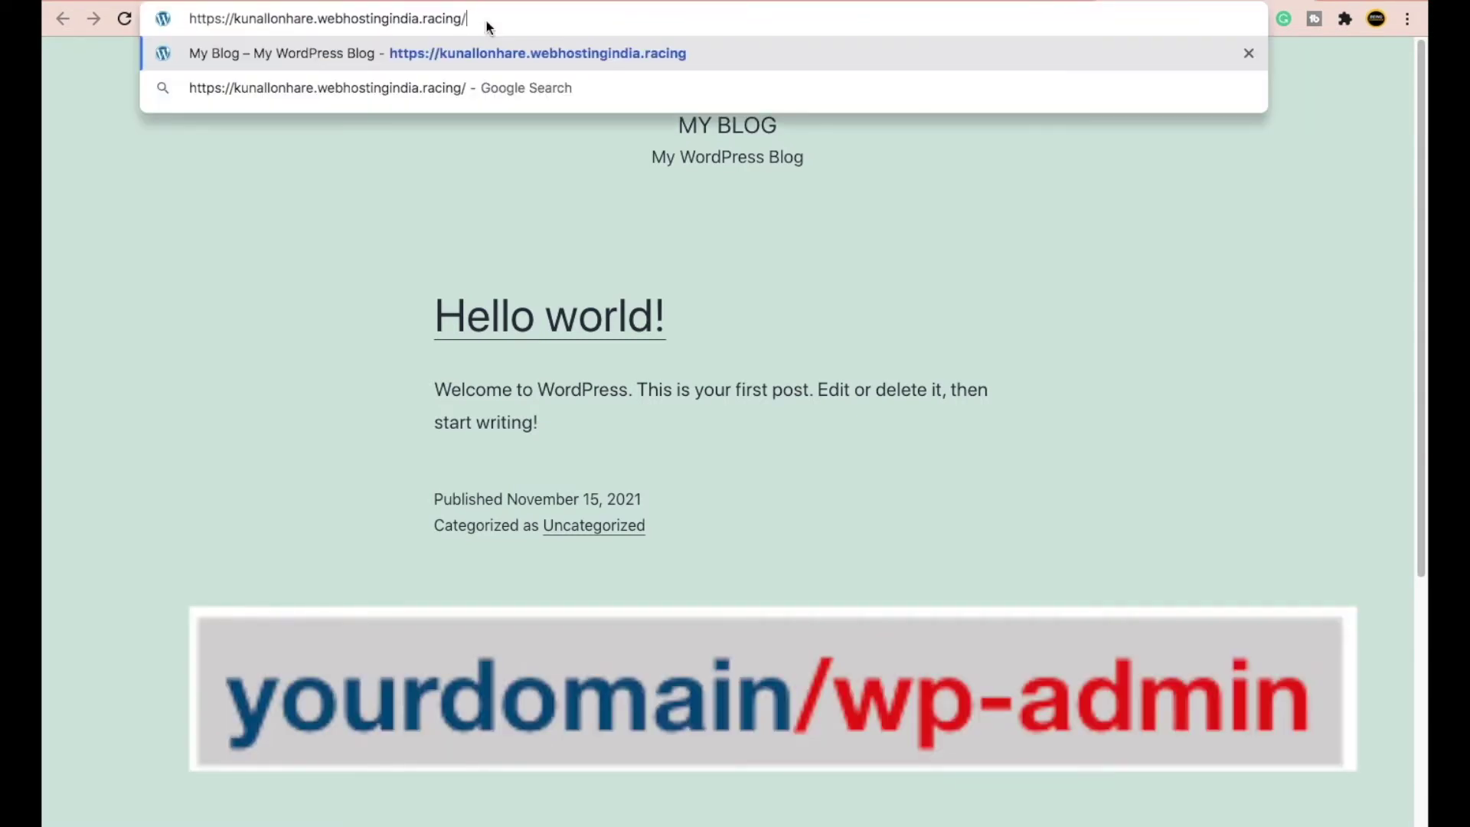
type("wp-admin")
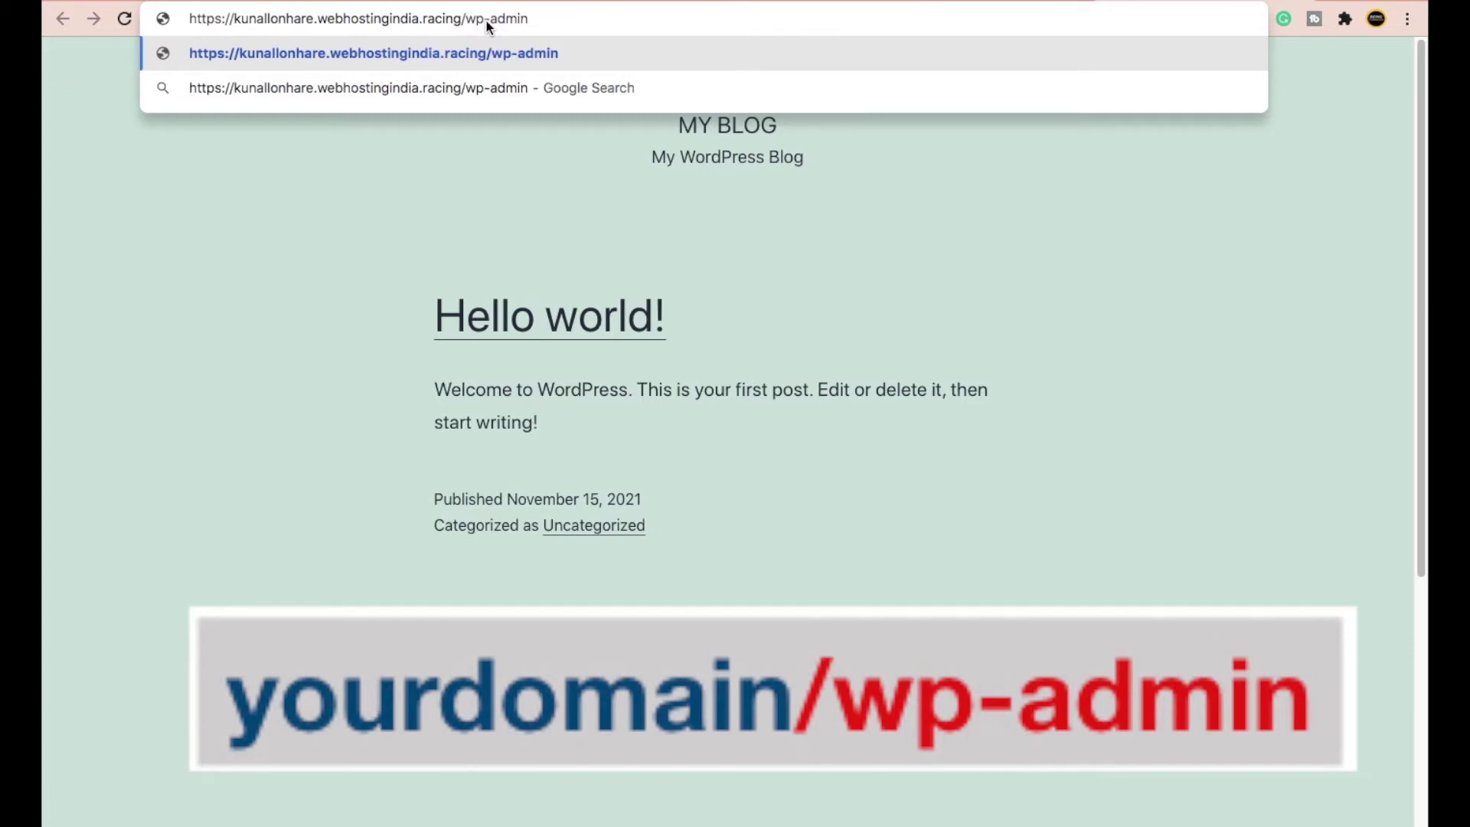
key("Return")
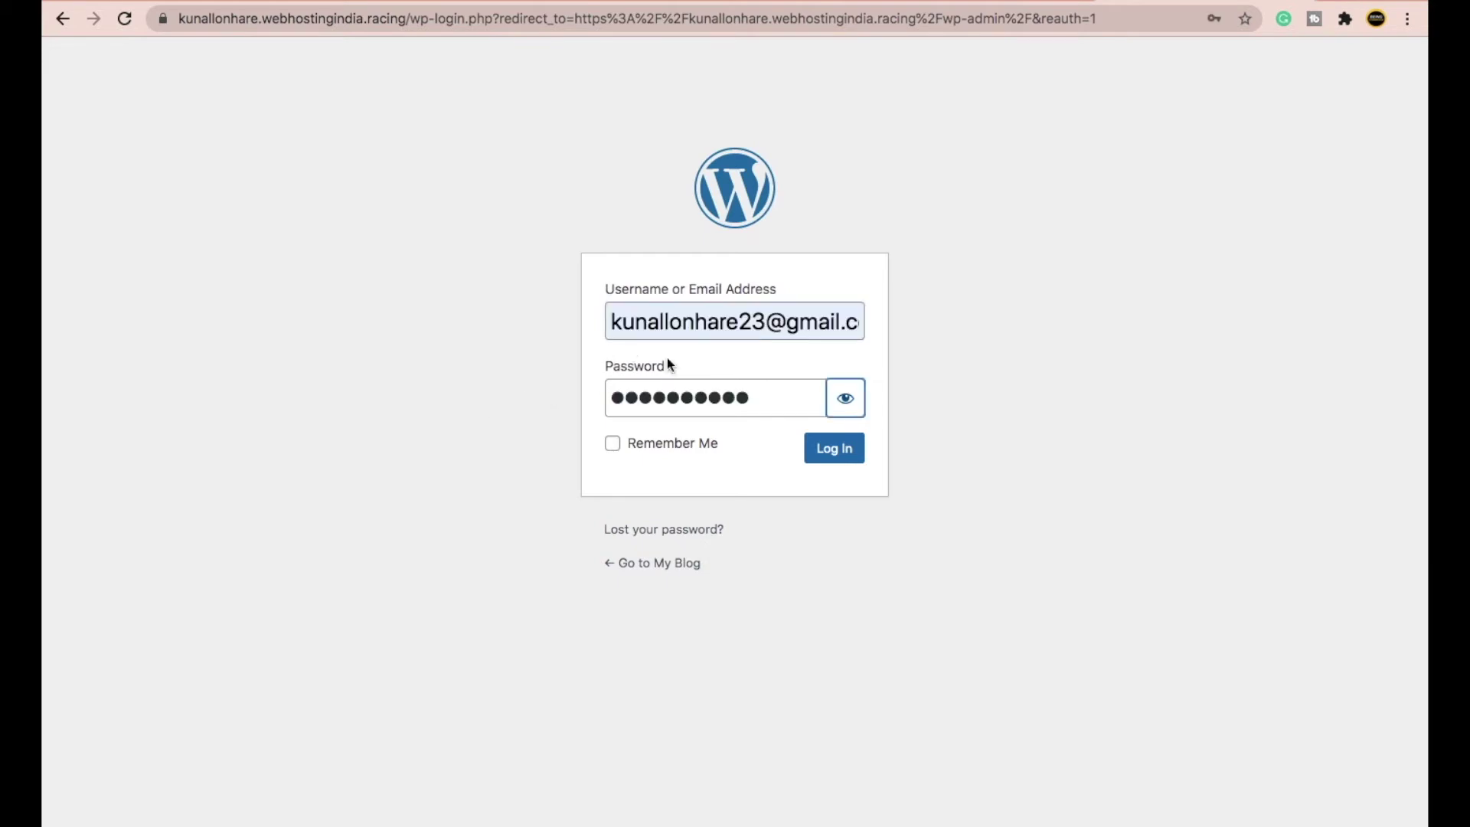
left_click(834, 461)
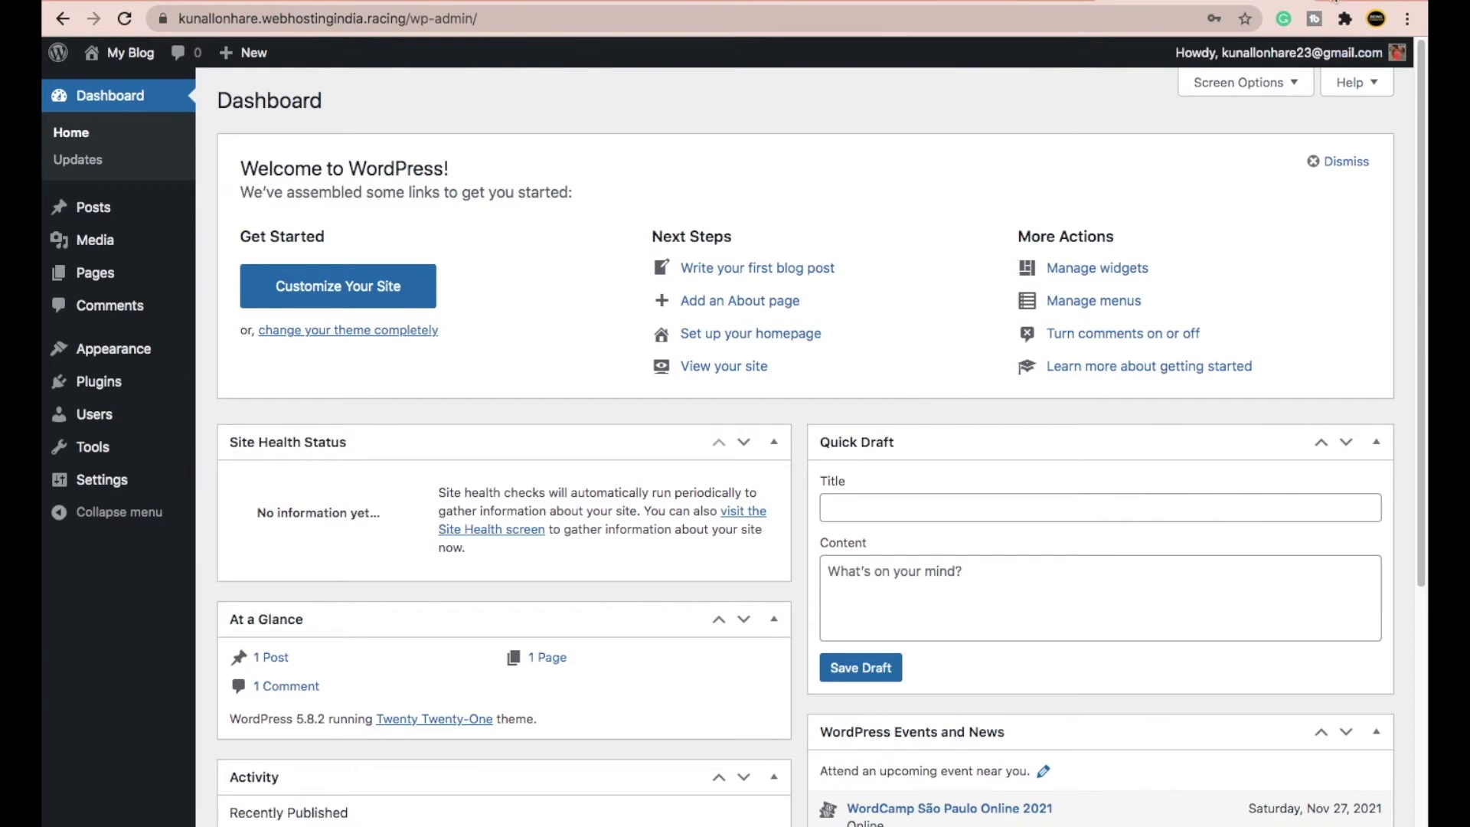
left_click(1334, 3)
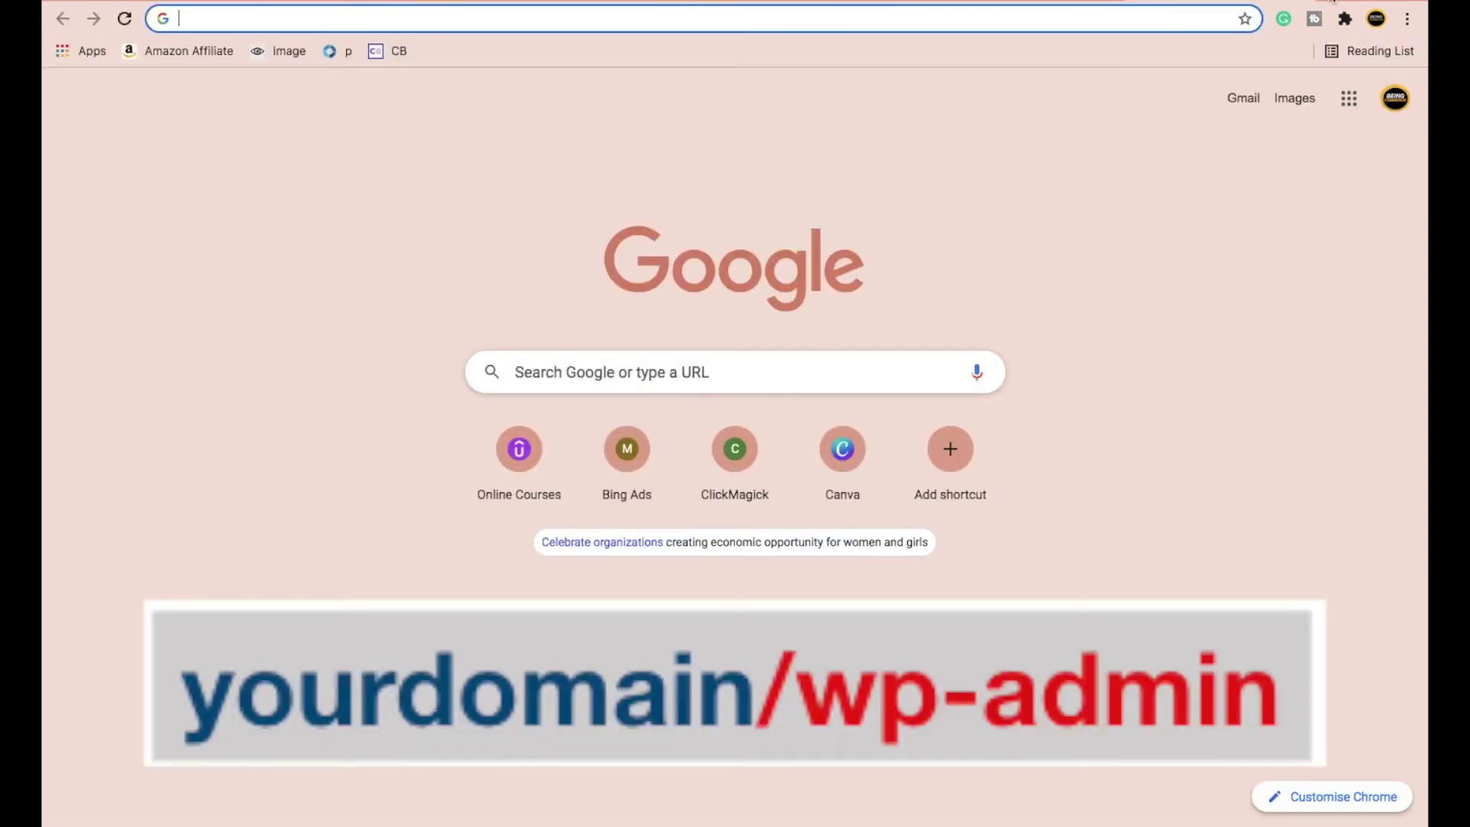
- Load beingcommerce.in/wp-admin in the new tab to reach its Dashboard
type("bein")
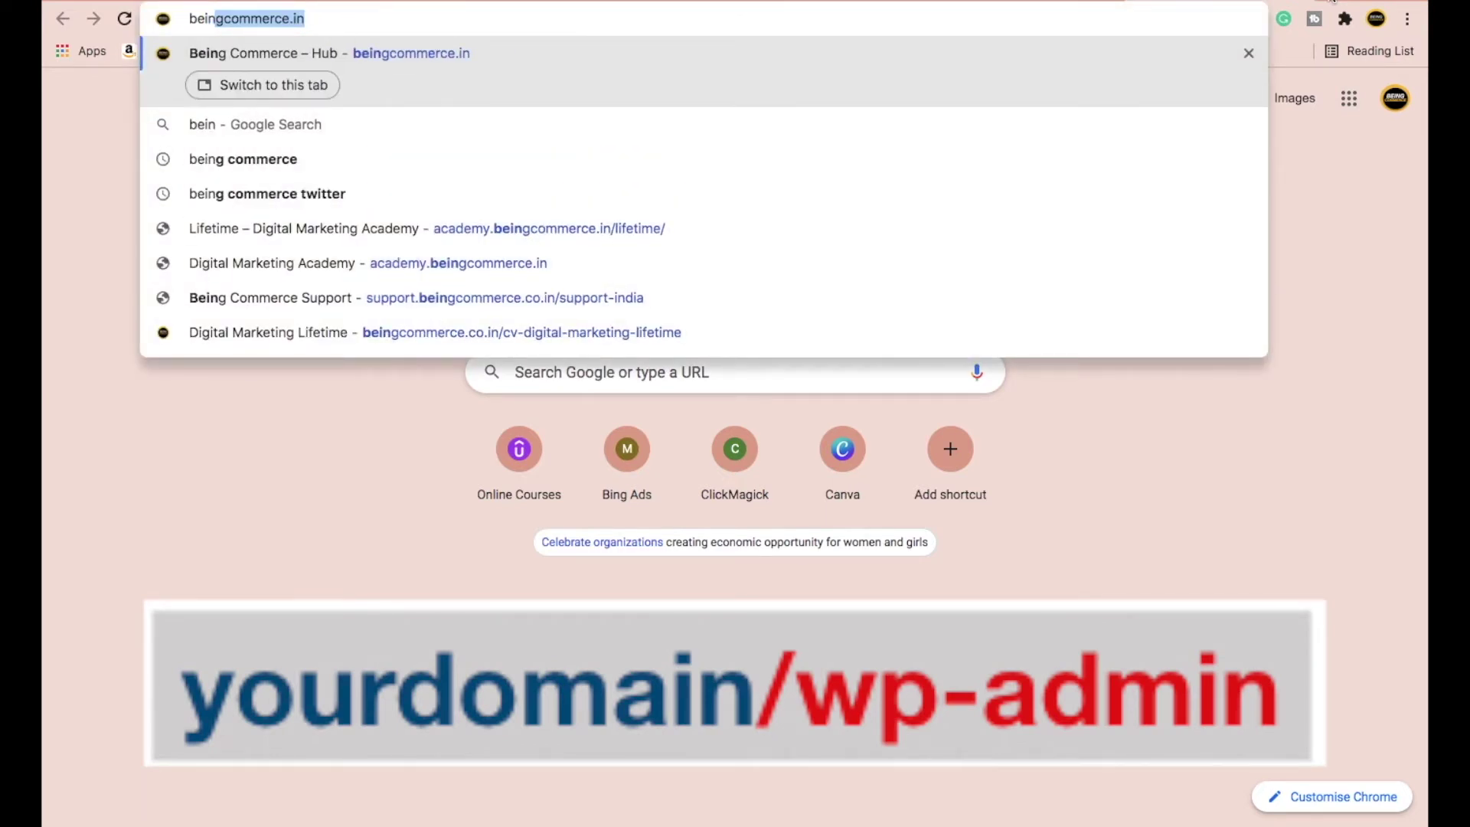
key("Right")
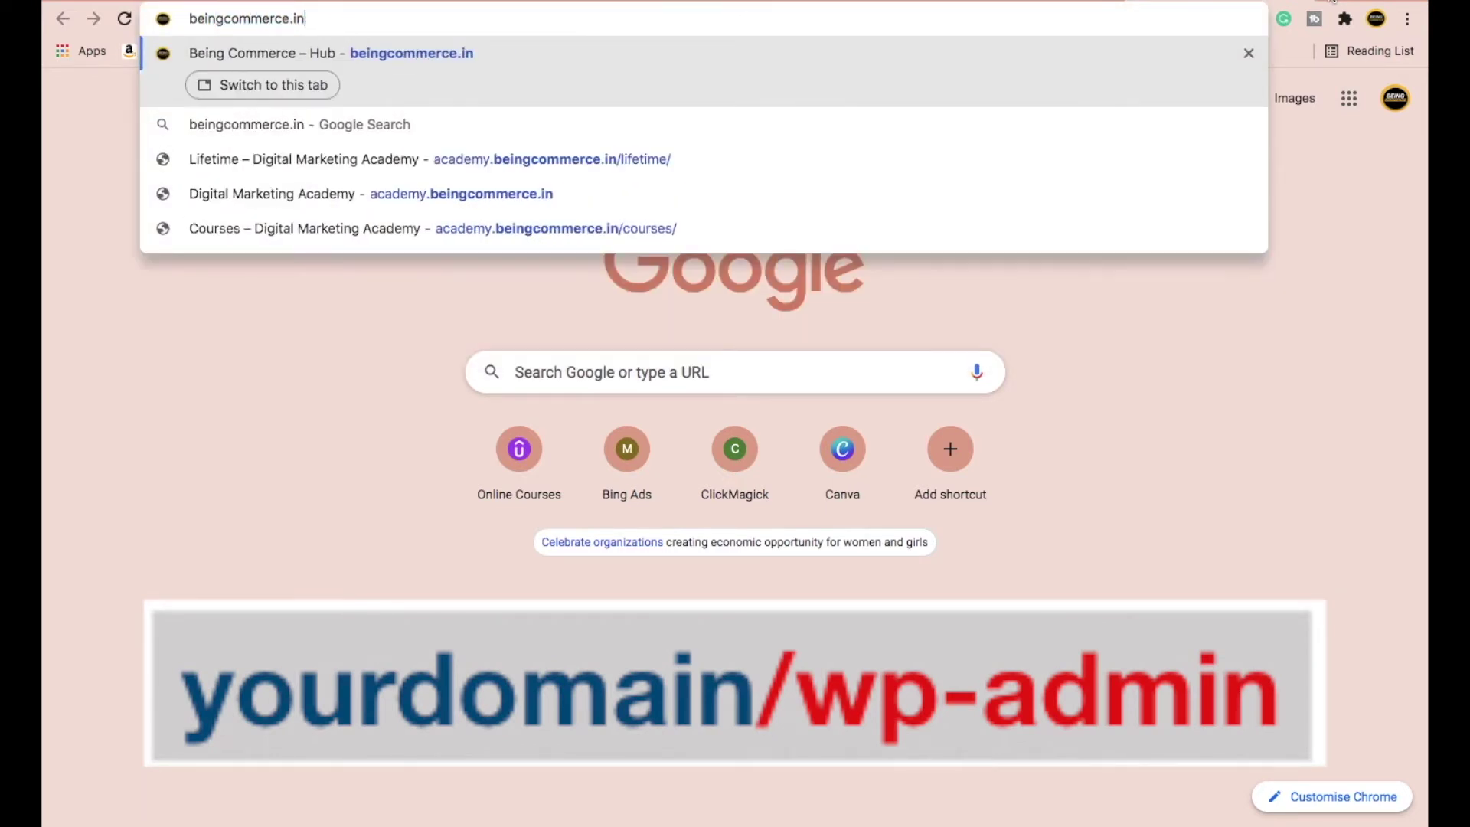
type("/wp-admin")
key("Return")
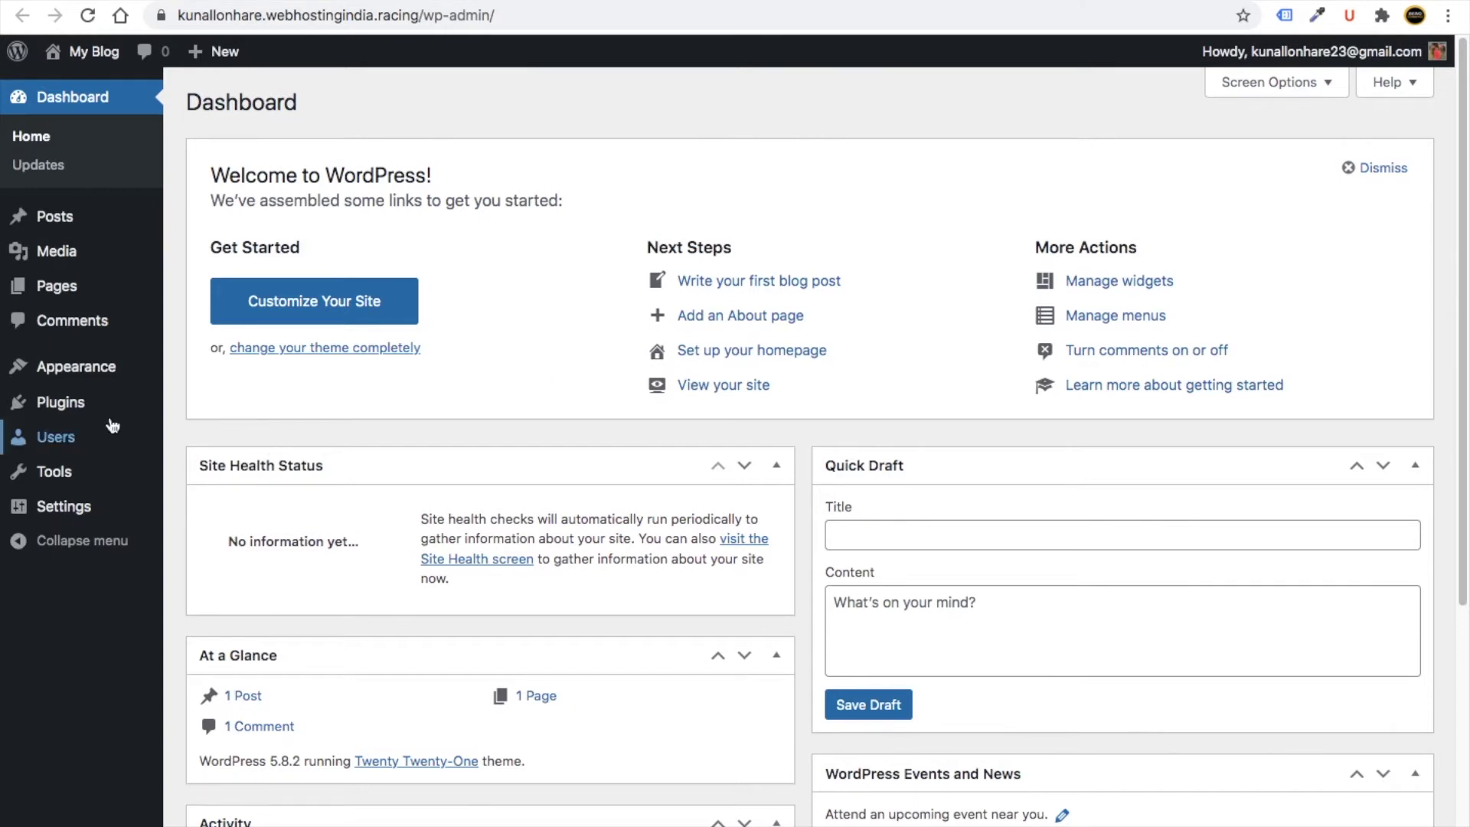
- Search 'astra' under Add New Themes, then install and activate the Astra theme
mouse_move(116, 369)
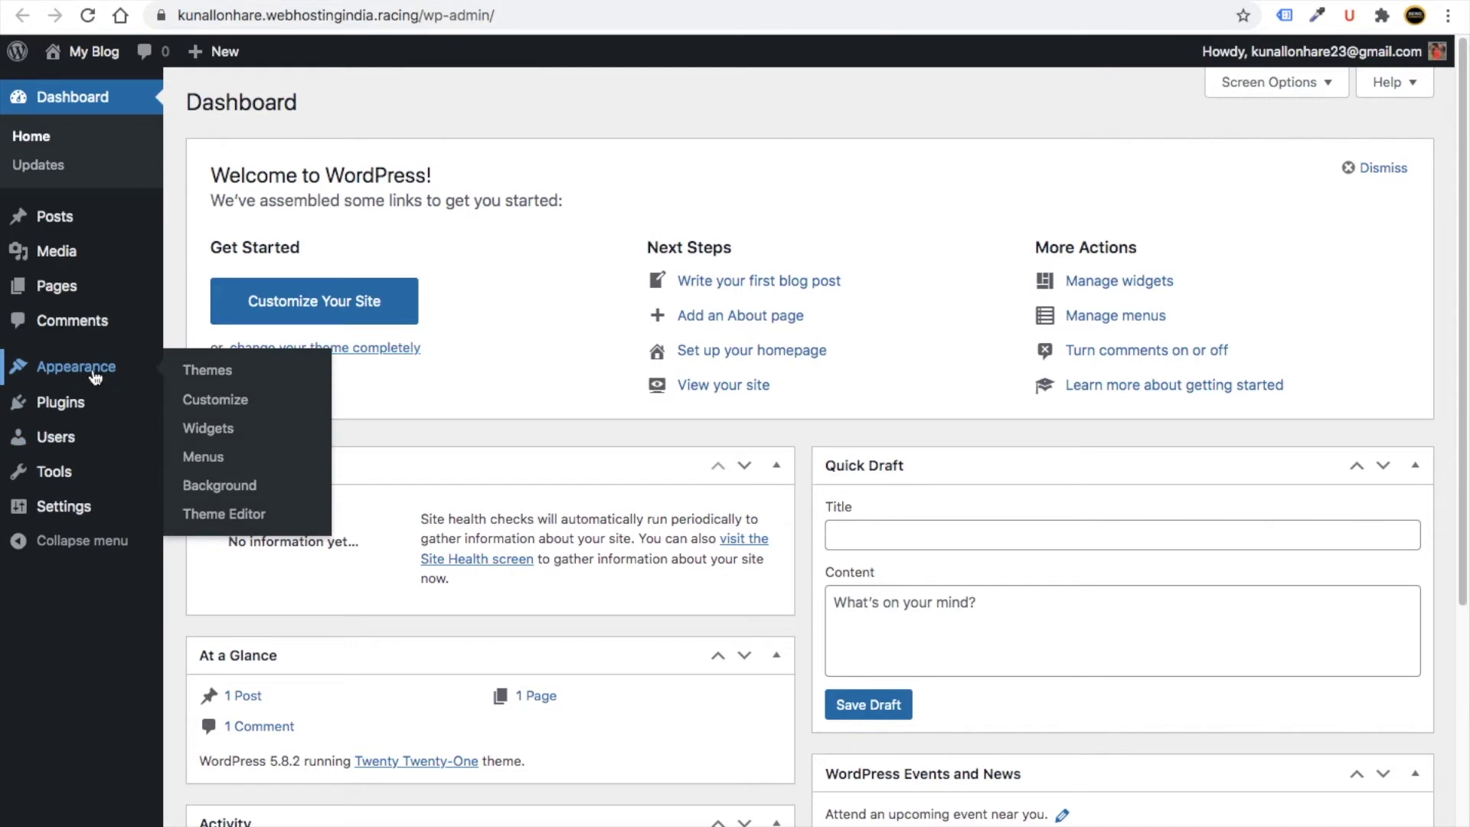
left_click(193, 371)
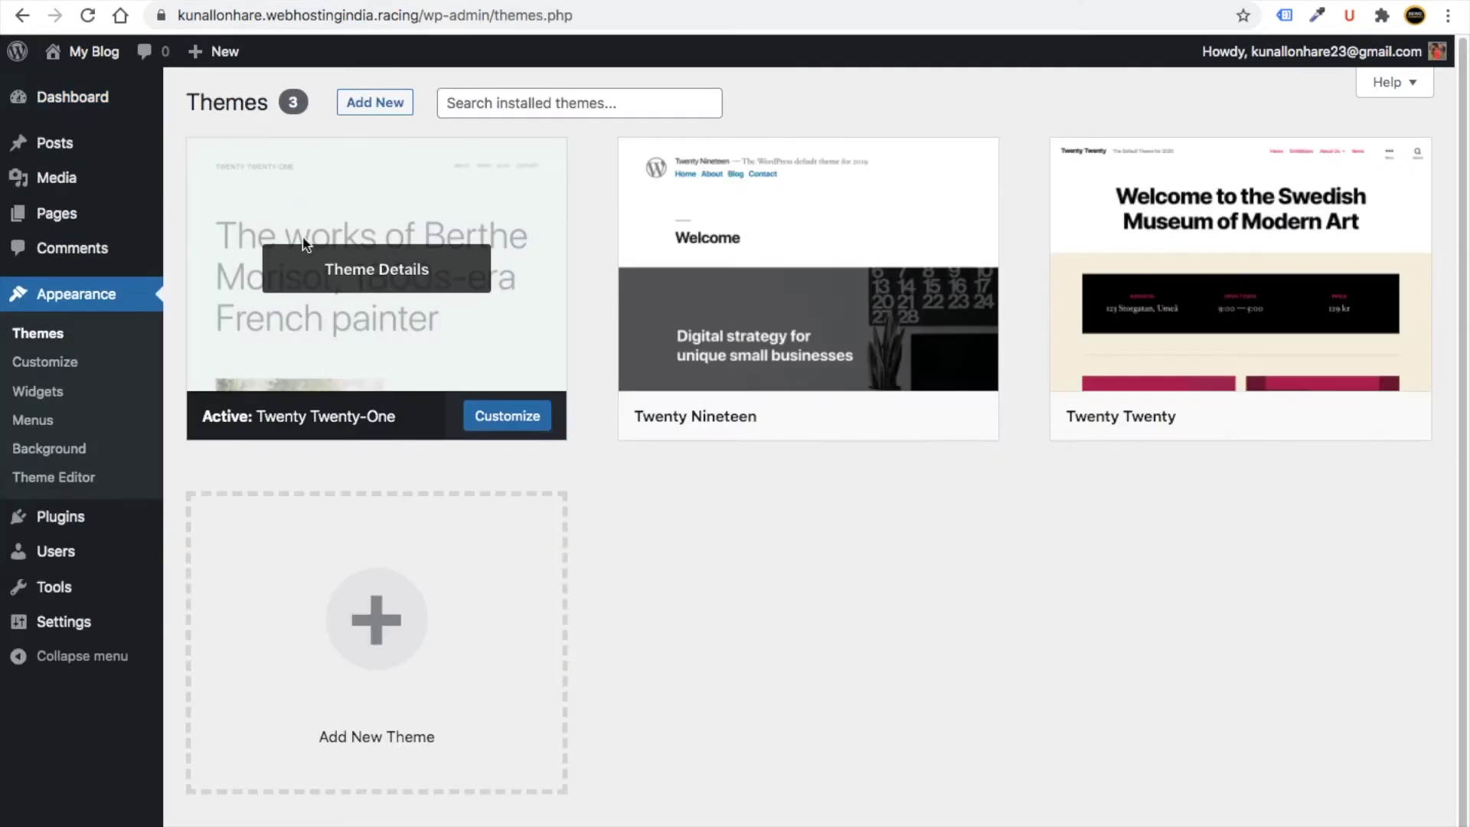
left_click(380, 110)
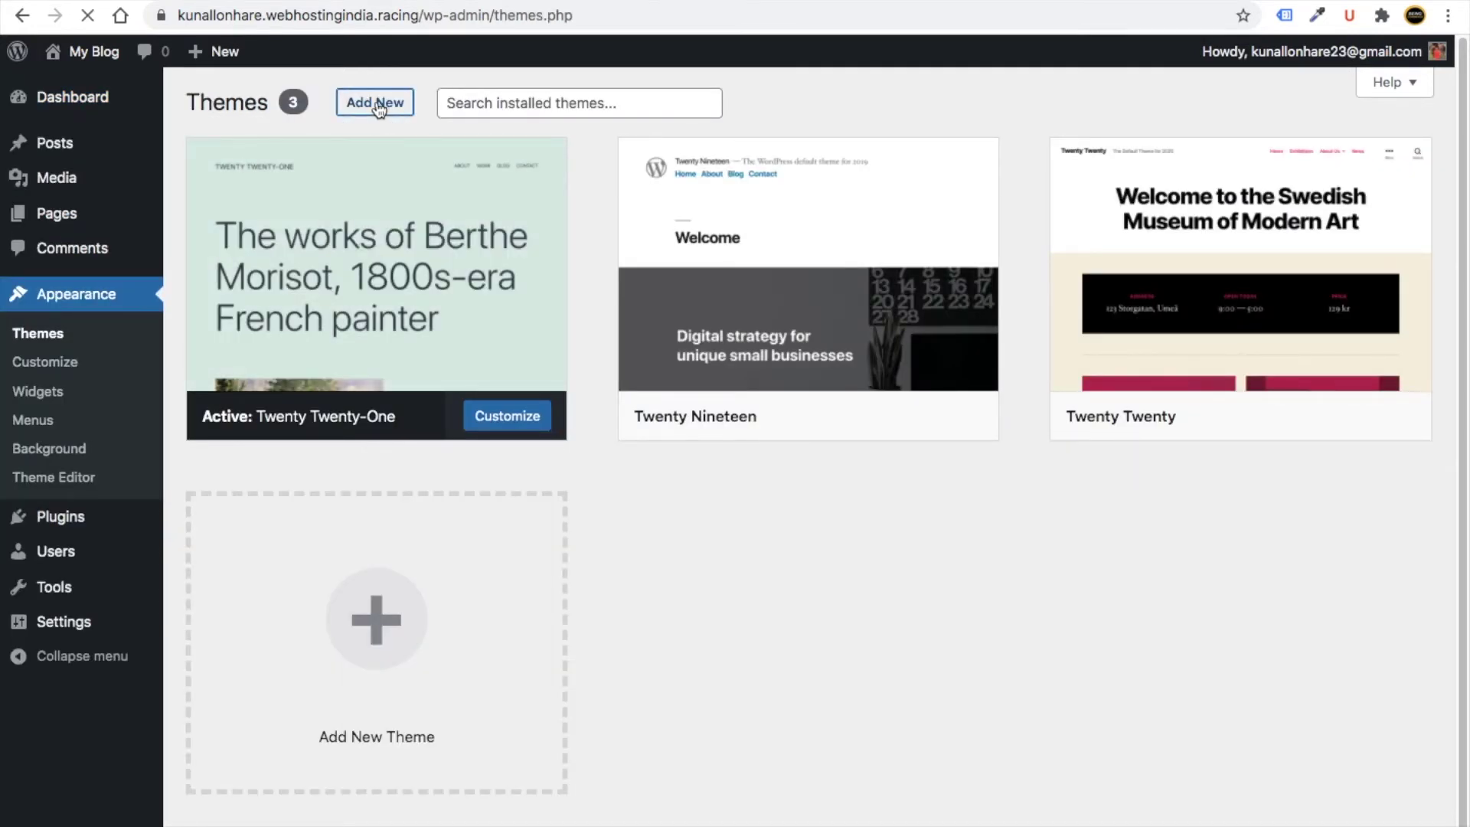
left_click(1185, 170)
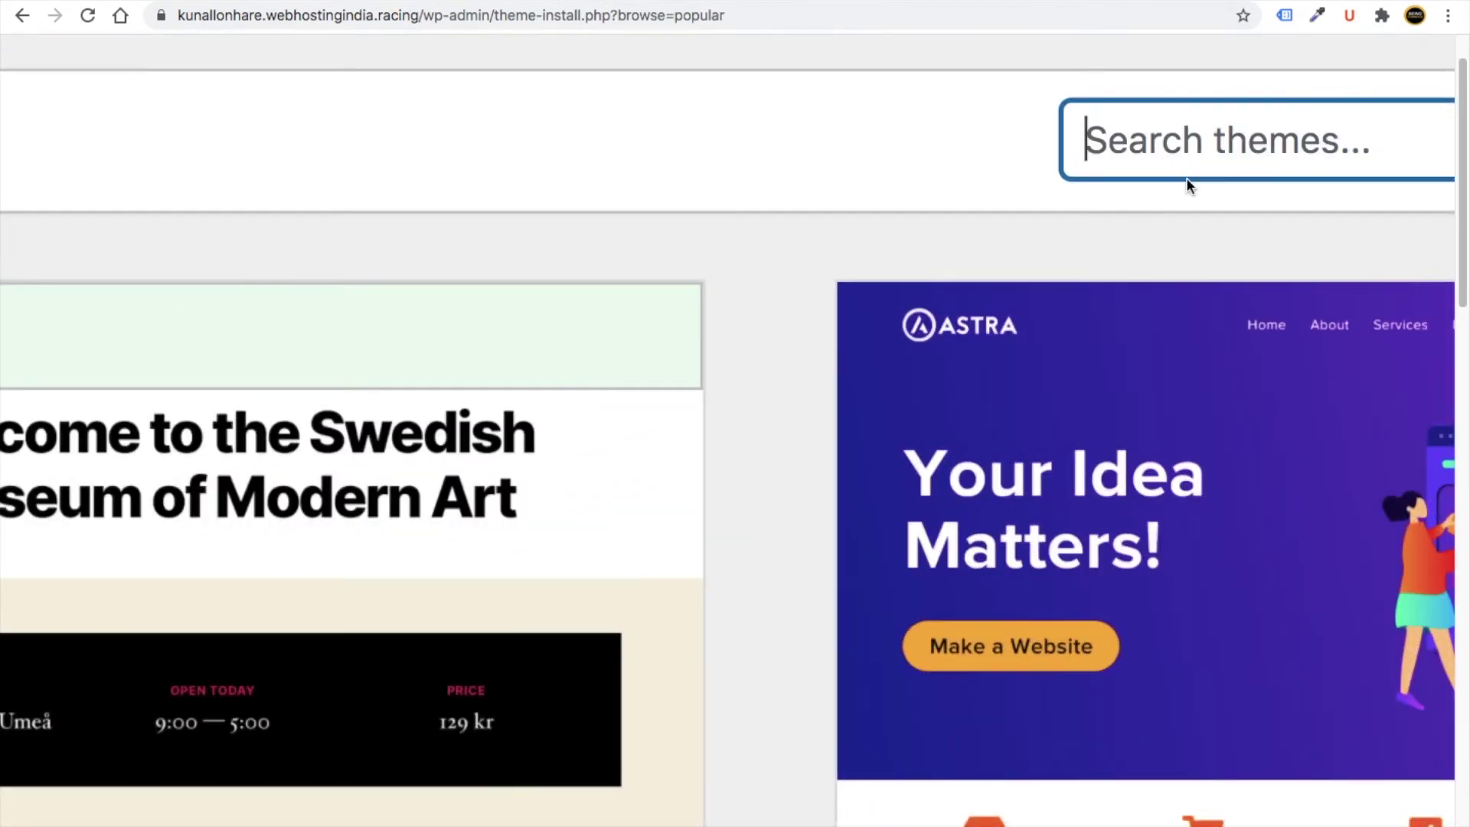
type("astra")
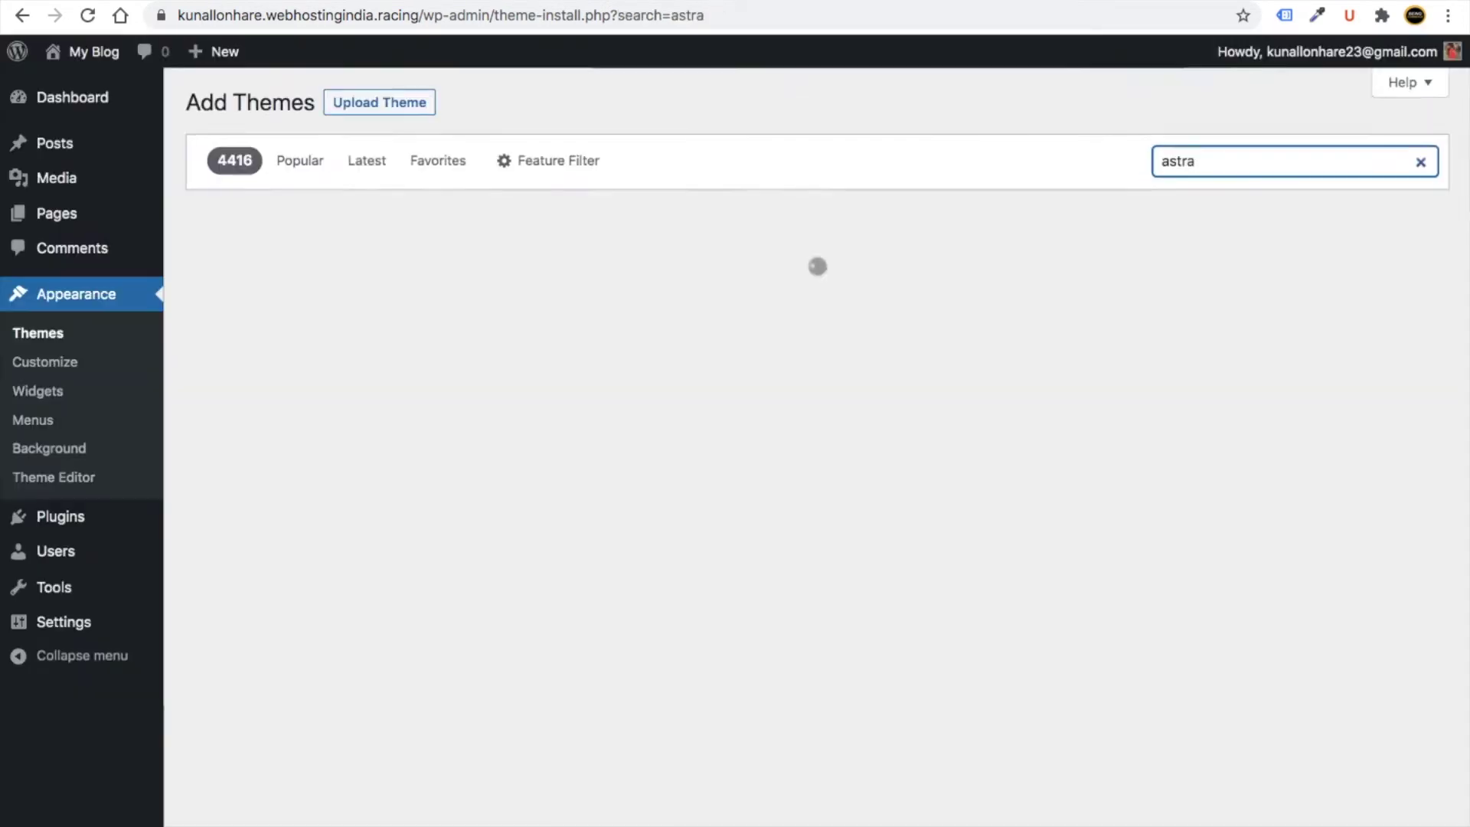
mouse_move(319, 354)
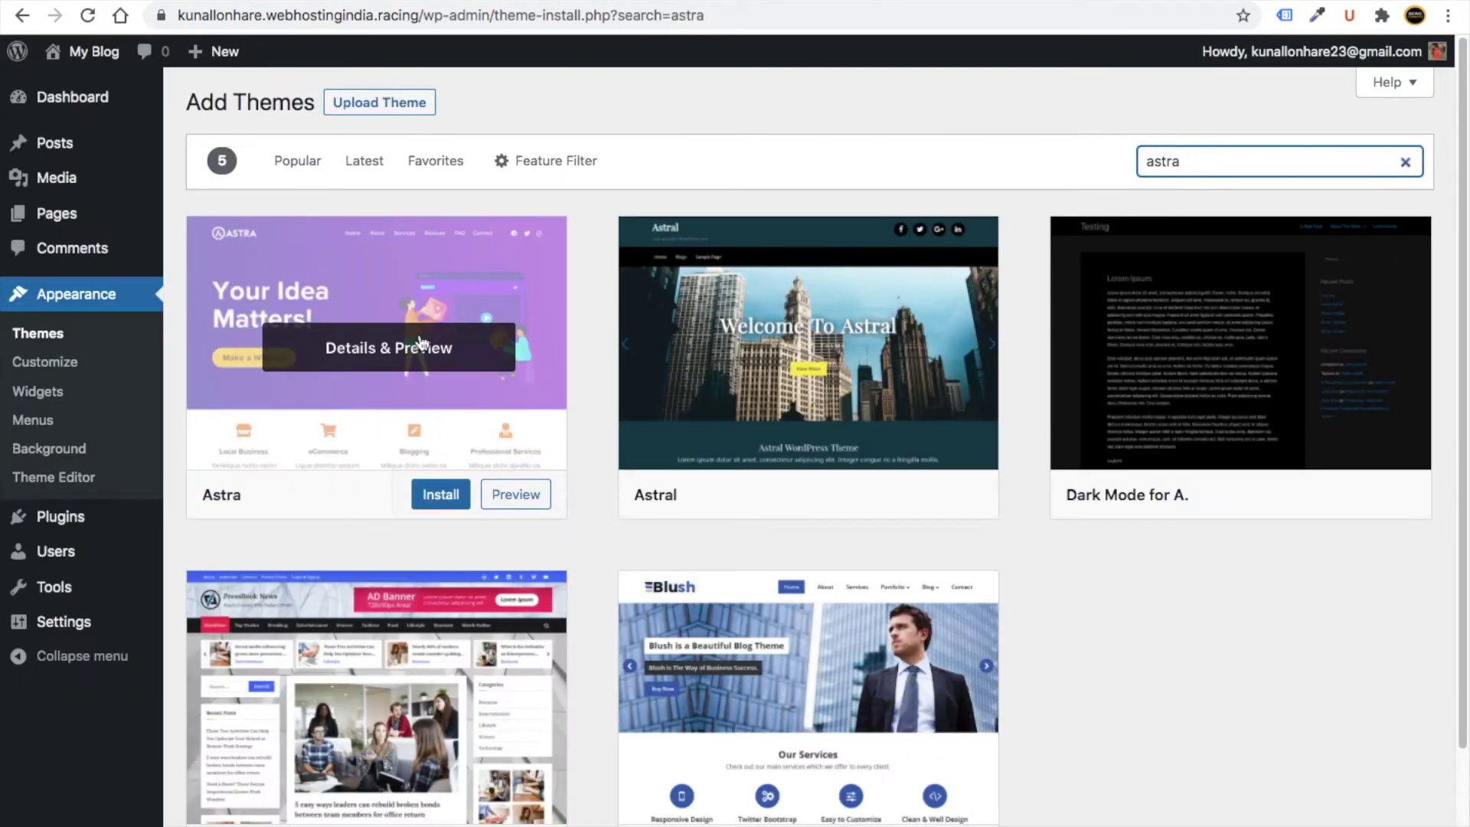
left_click(441, 496)
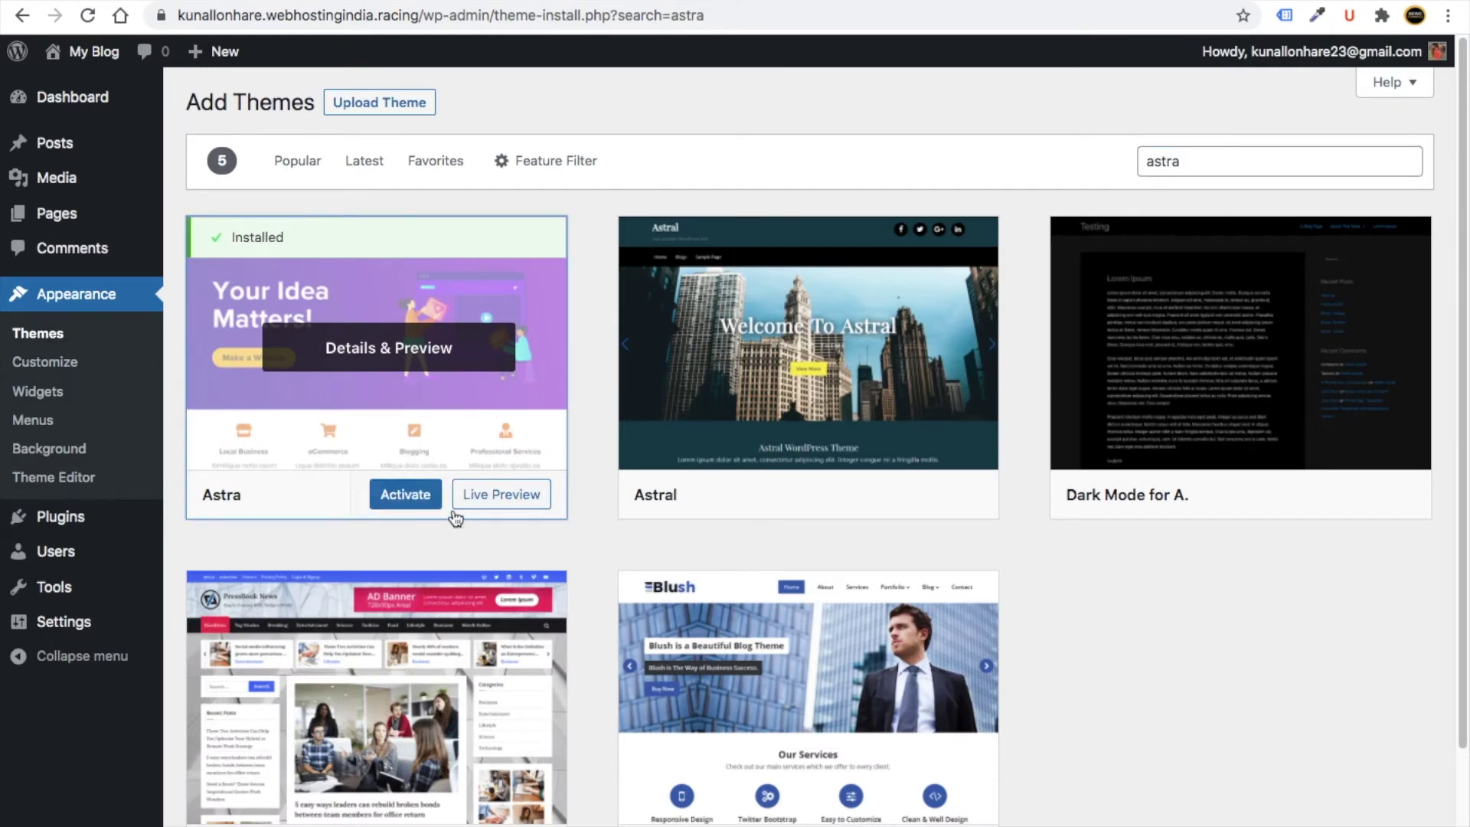
left_click(399, 500)
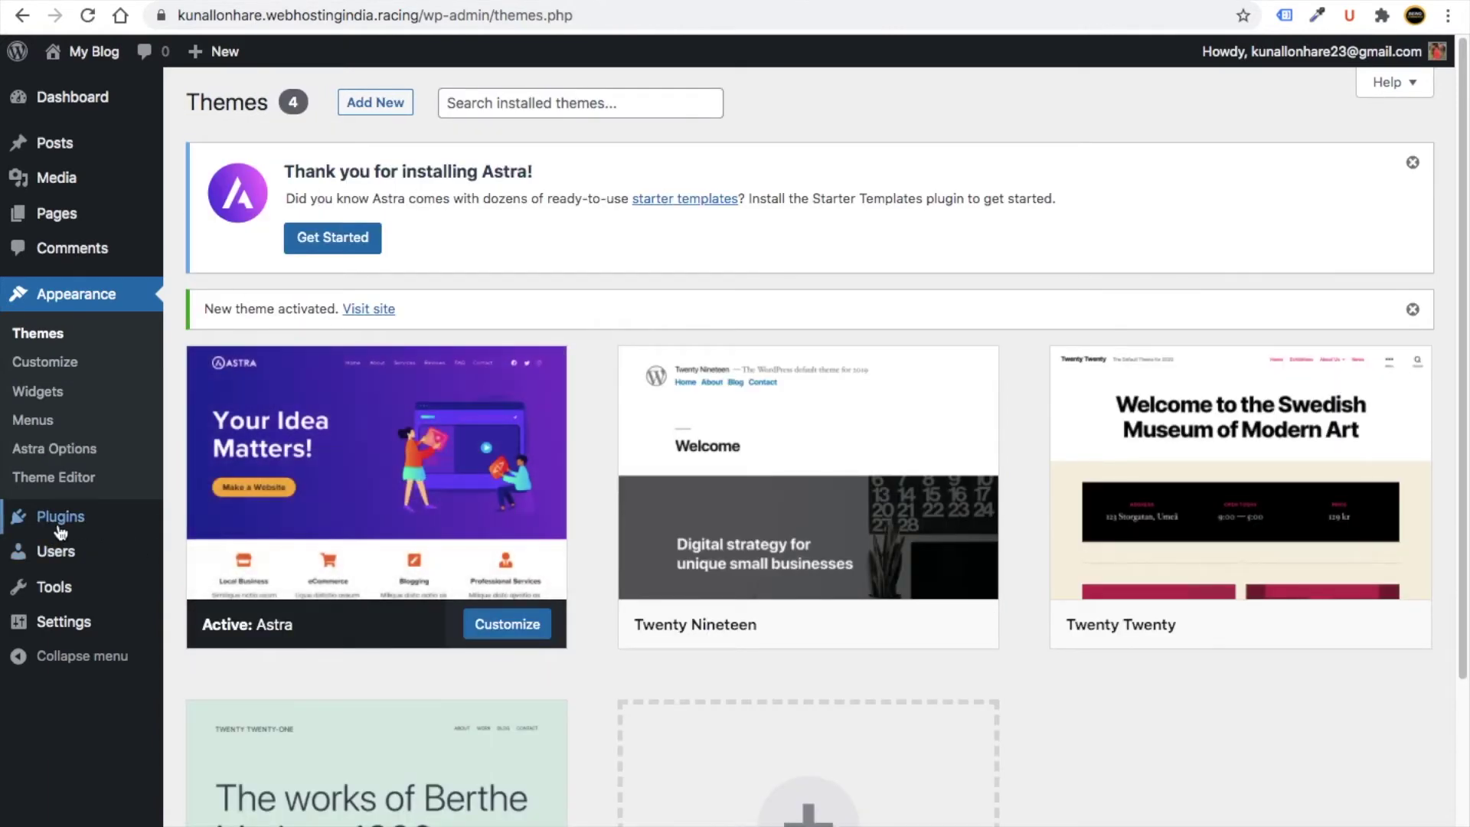
- Search 'astra' under Add New Plugins, then install and activate Starter Templates
mouse_move(61, 532)
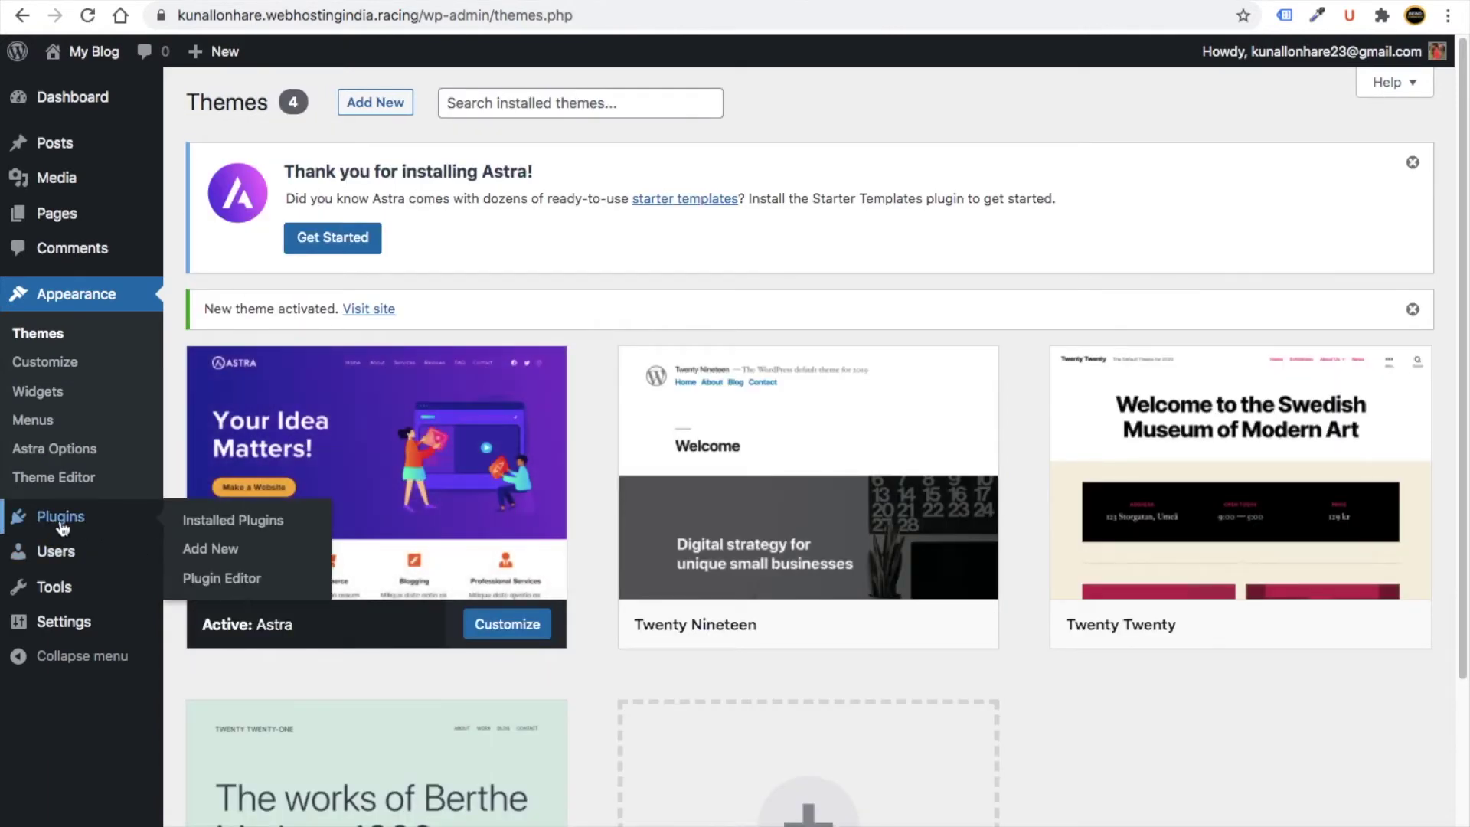
left_click(228, 528)
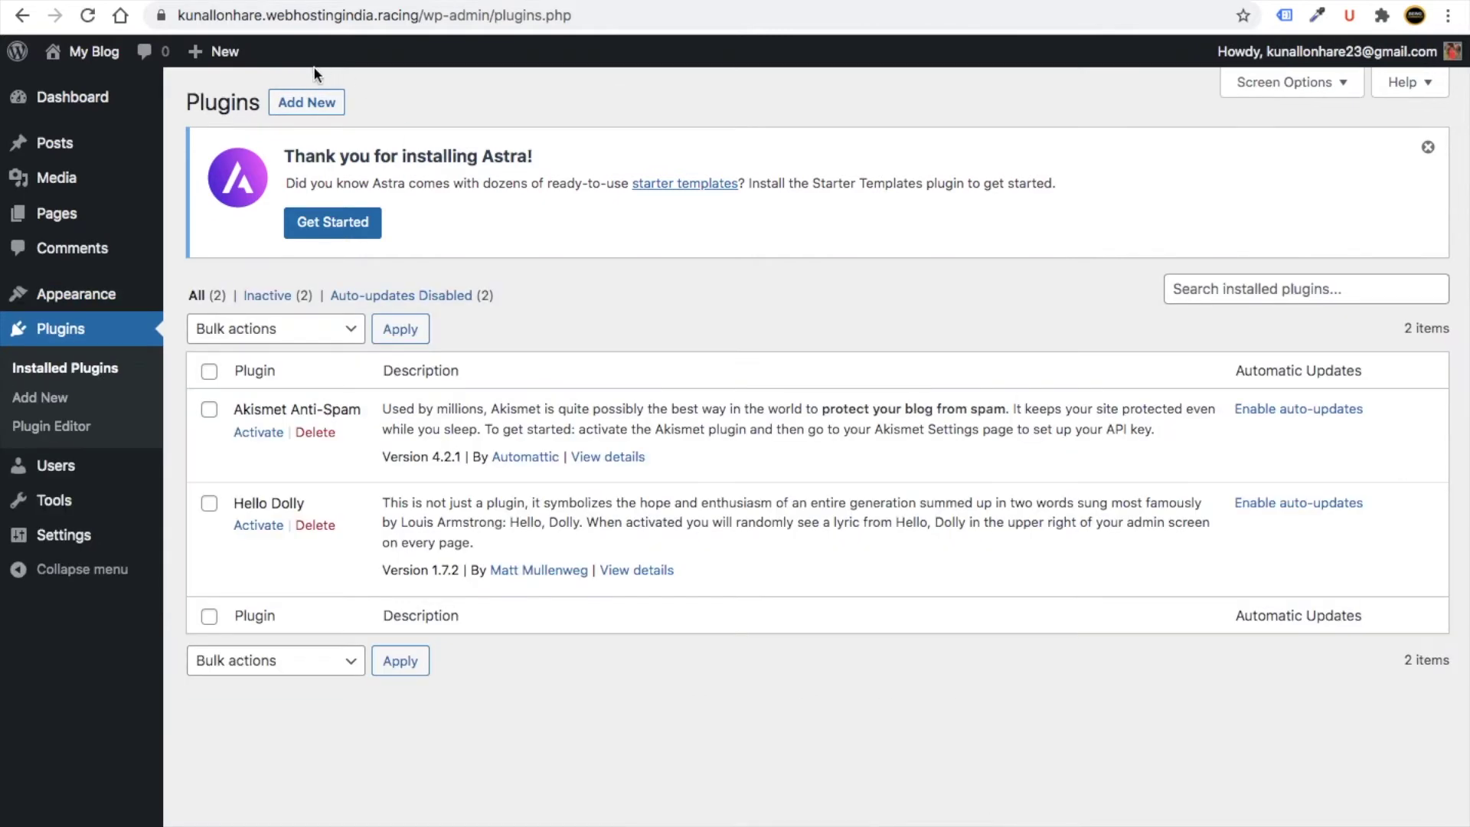
left_click(302, 102)
left_click(1164, 306)
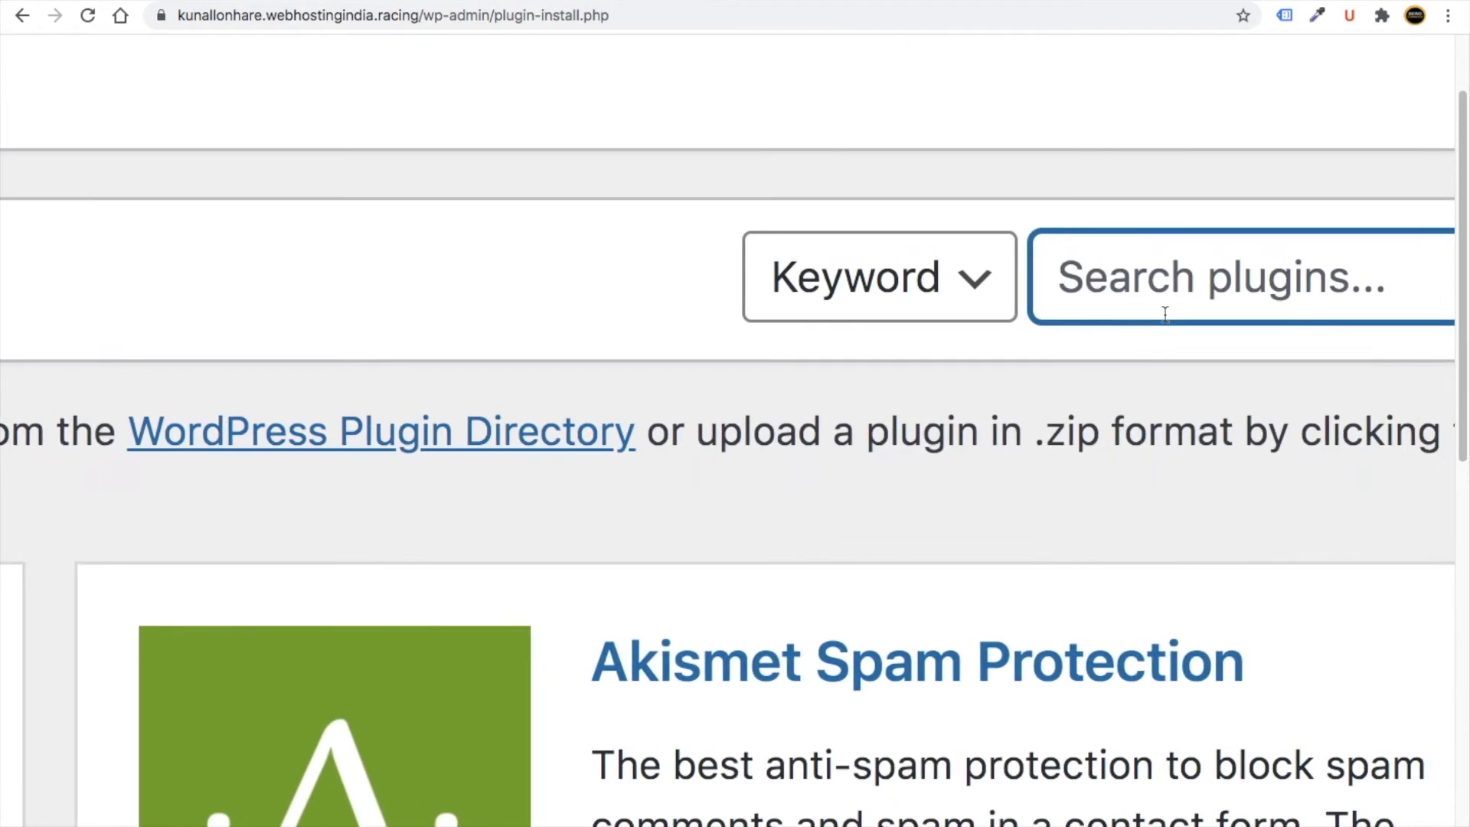
type("astra")
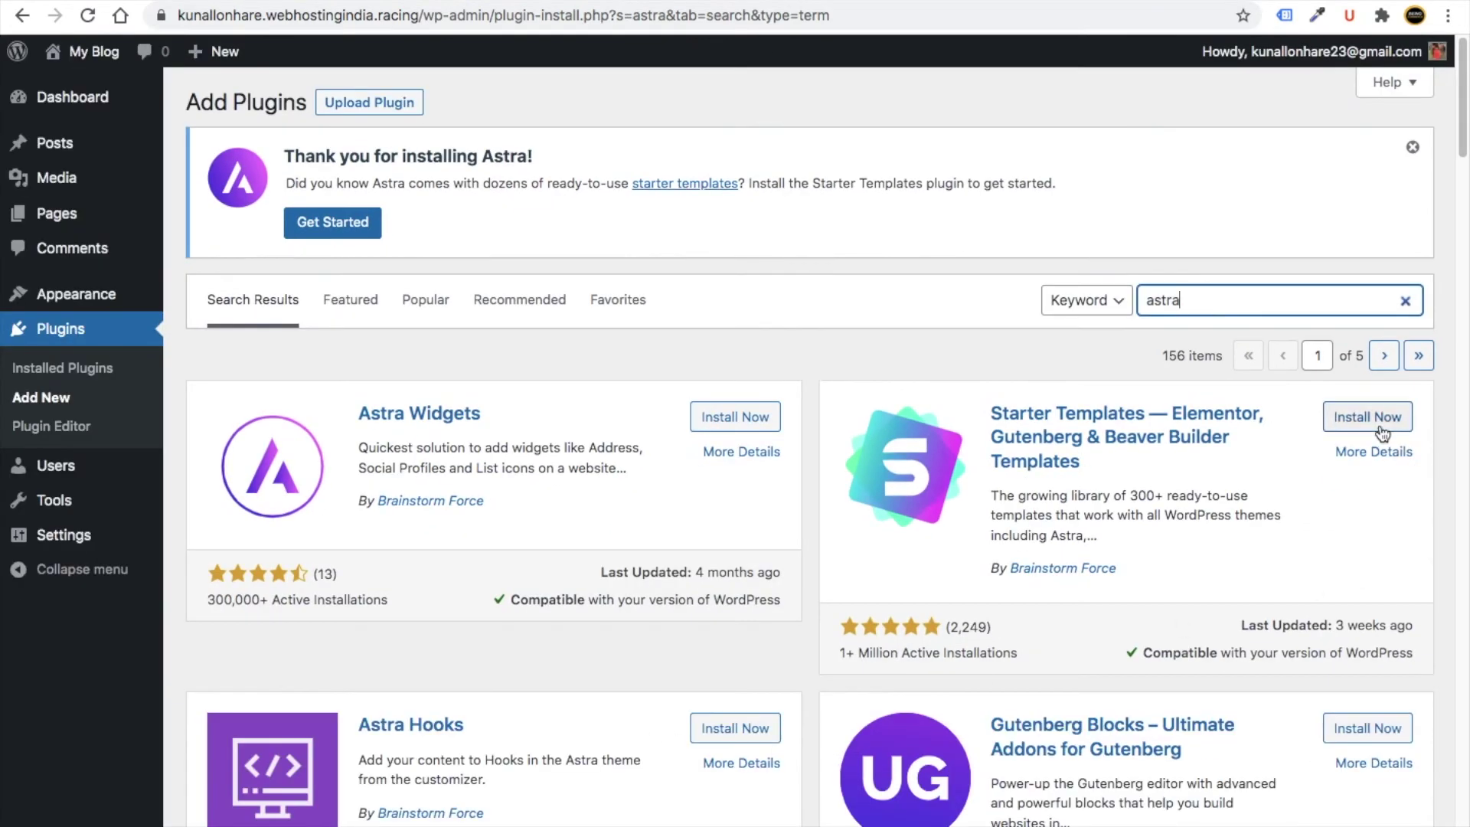
left_click(1382, 433)
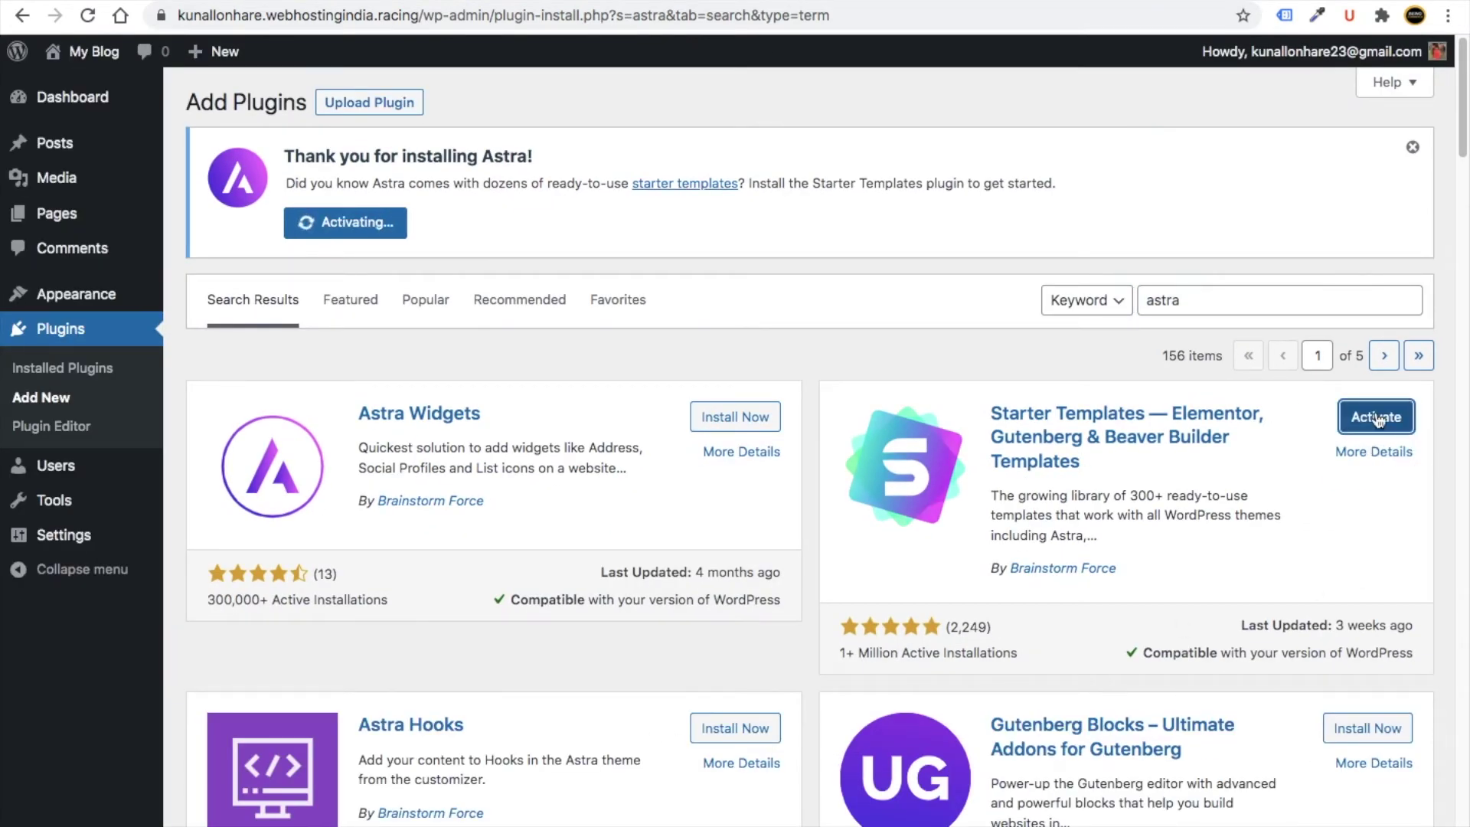
left_click(1381, 425)
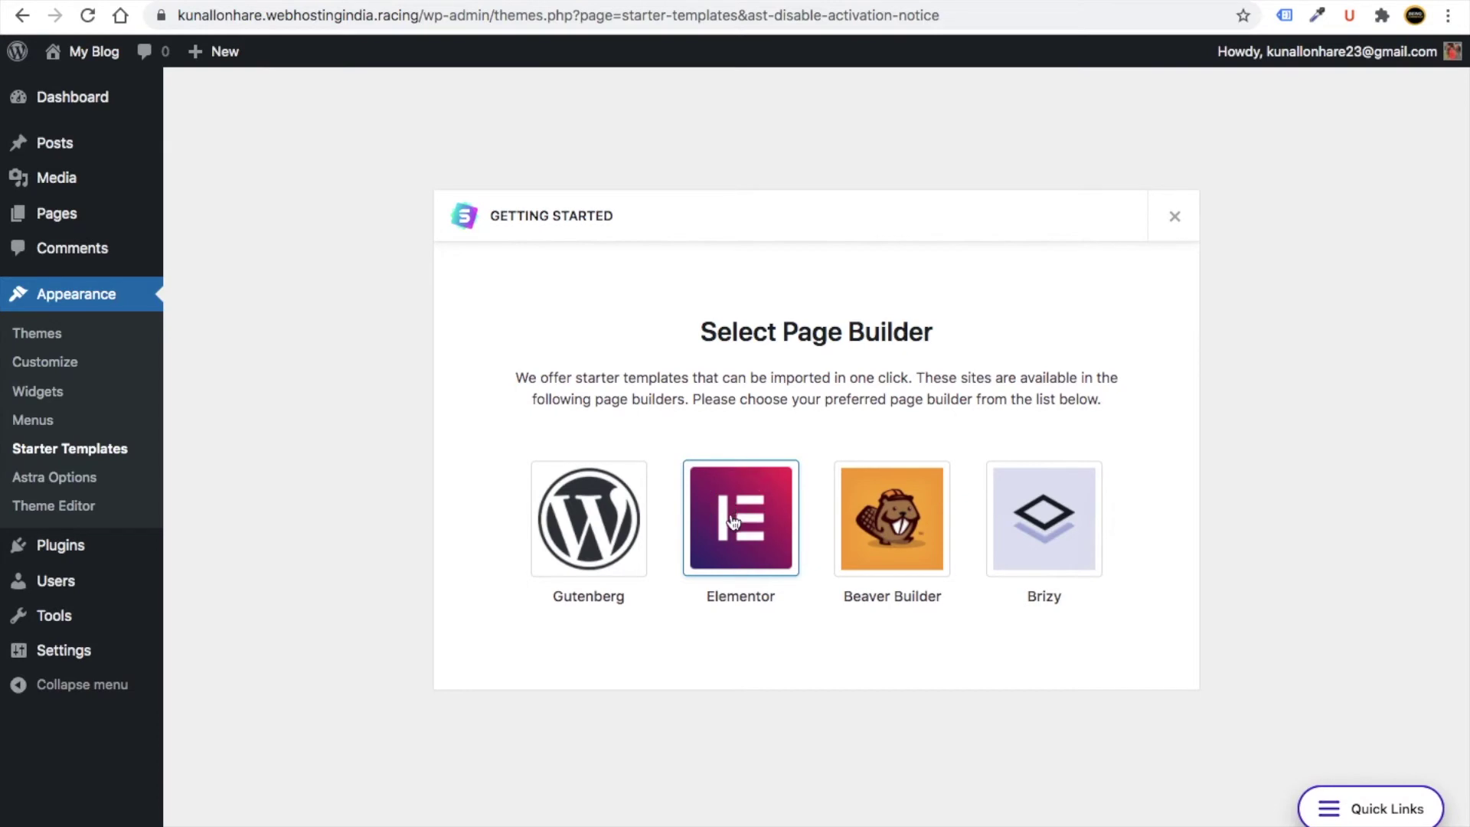
- Choose Elementor as the page builder and filter templates to free eCommerce ones
left_click(734, 523)
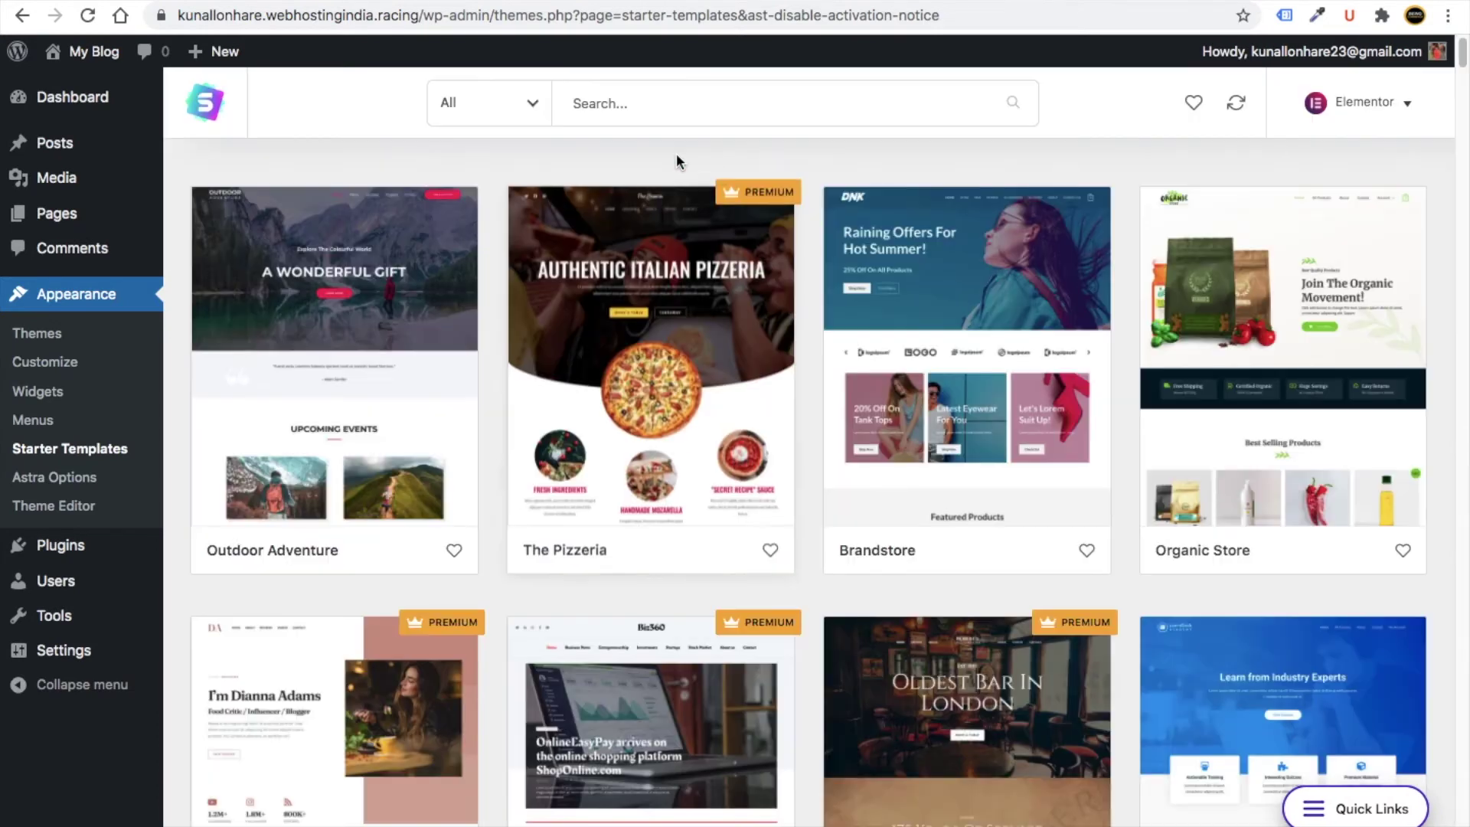
left_click(482, 116)
left_click(453, 340)
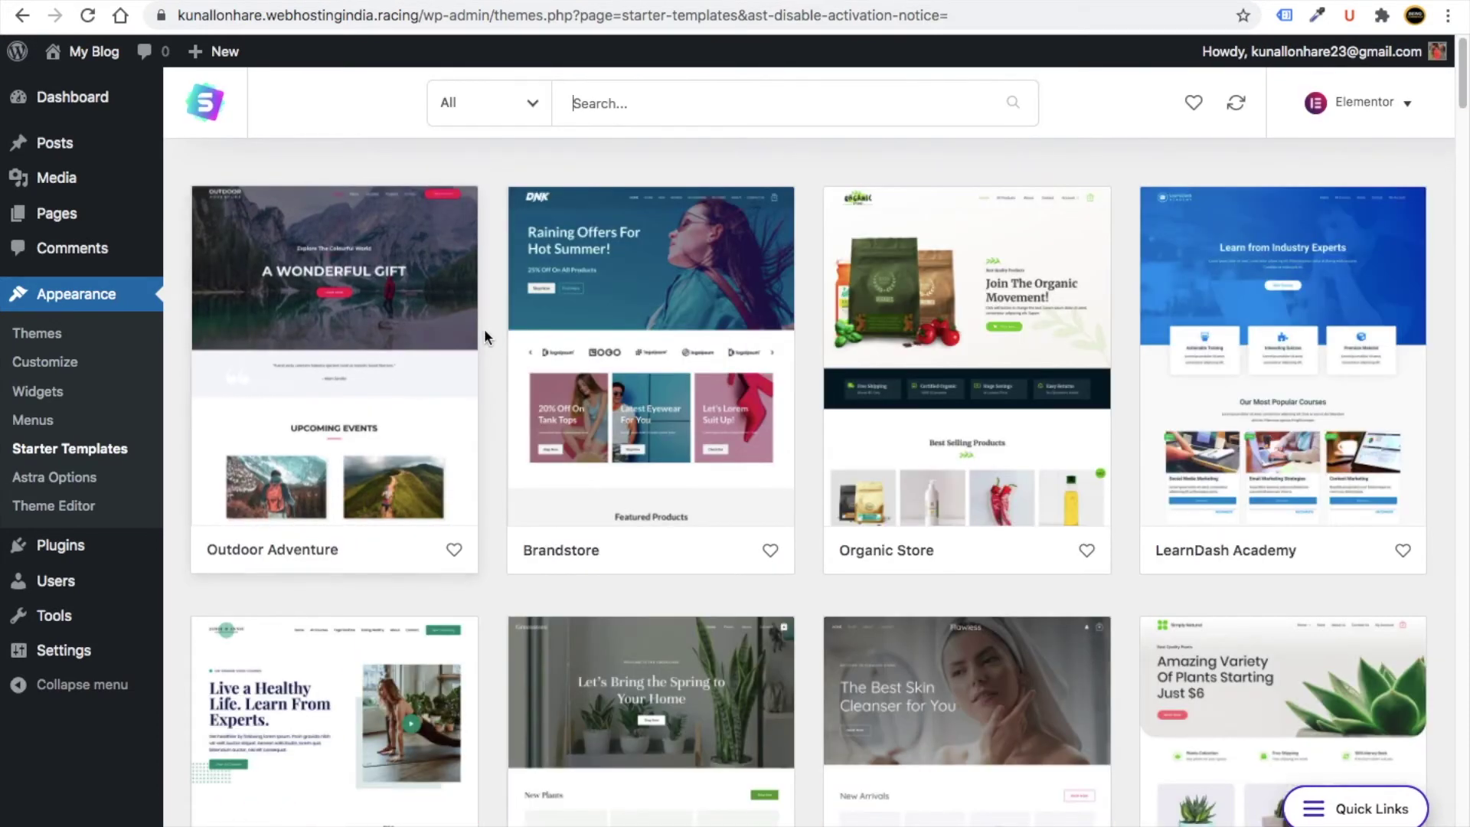
left_click(505, 103)
left_click(482, 236)
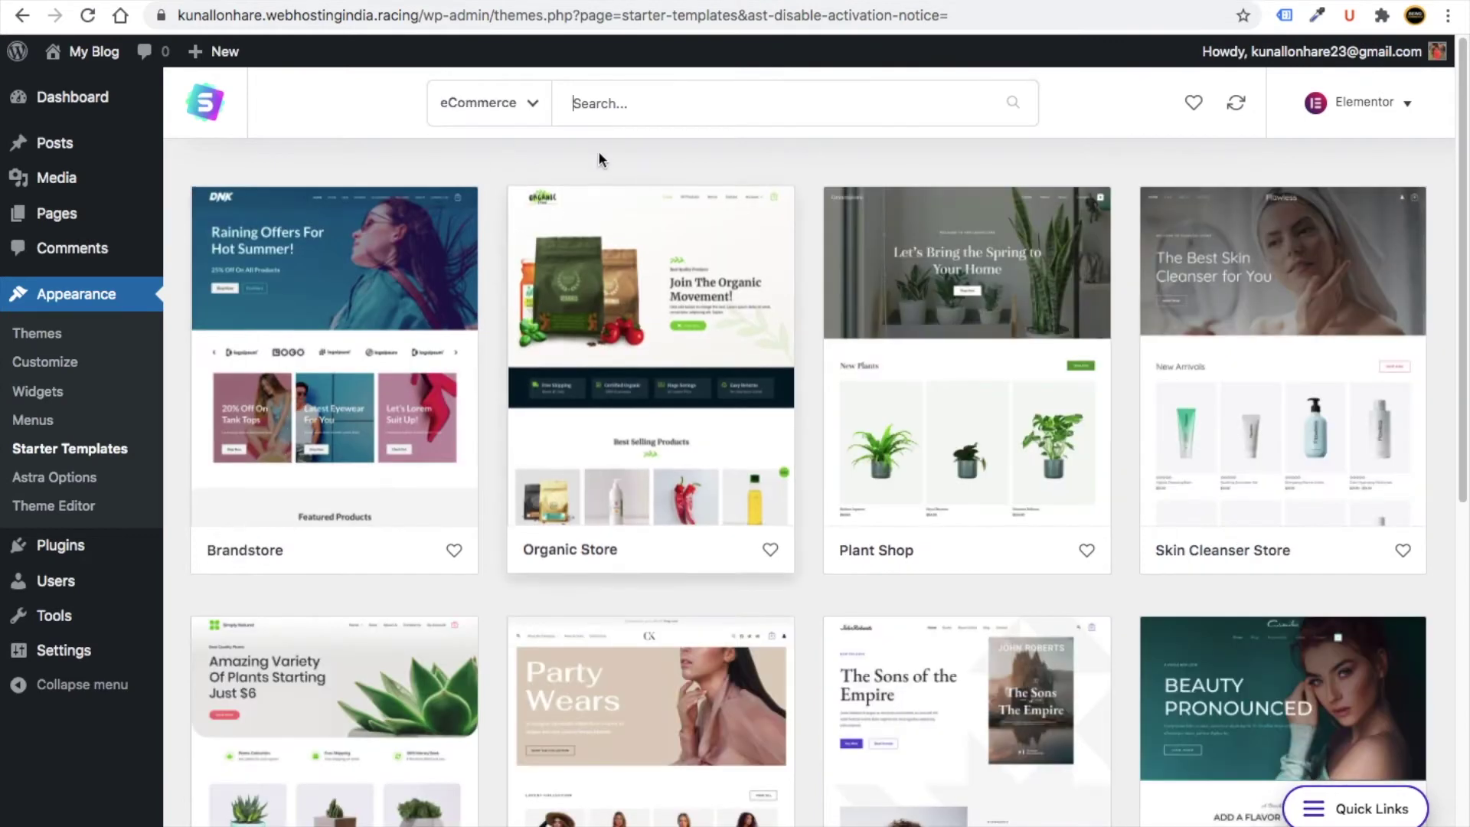
- Browse the eCommerce templates and open the Book Store template
scroll(461, 354, "down", 4)
scroll(490, 382, "down", 3)
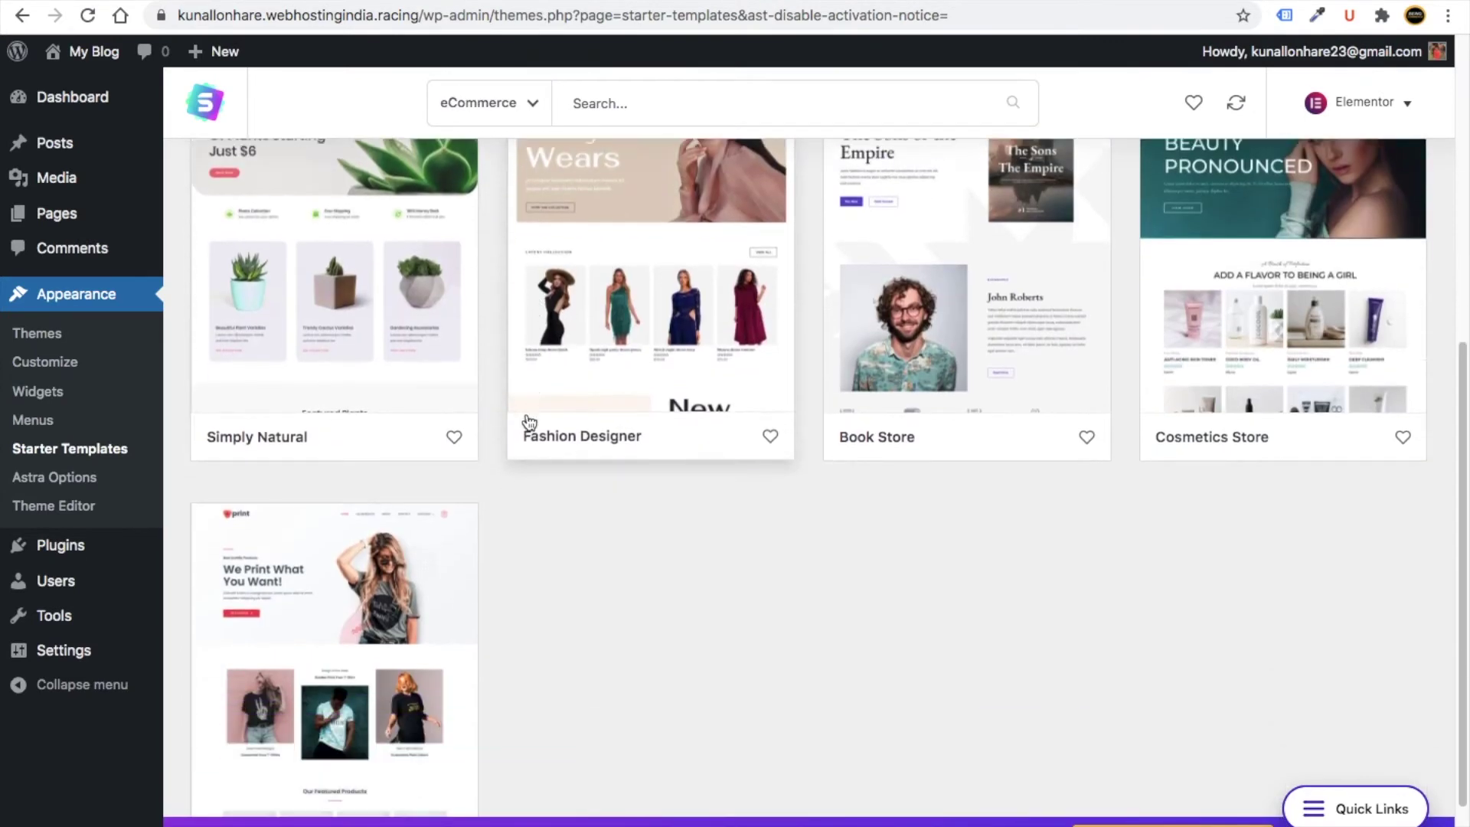
scroll(498, 398, "up", 6)
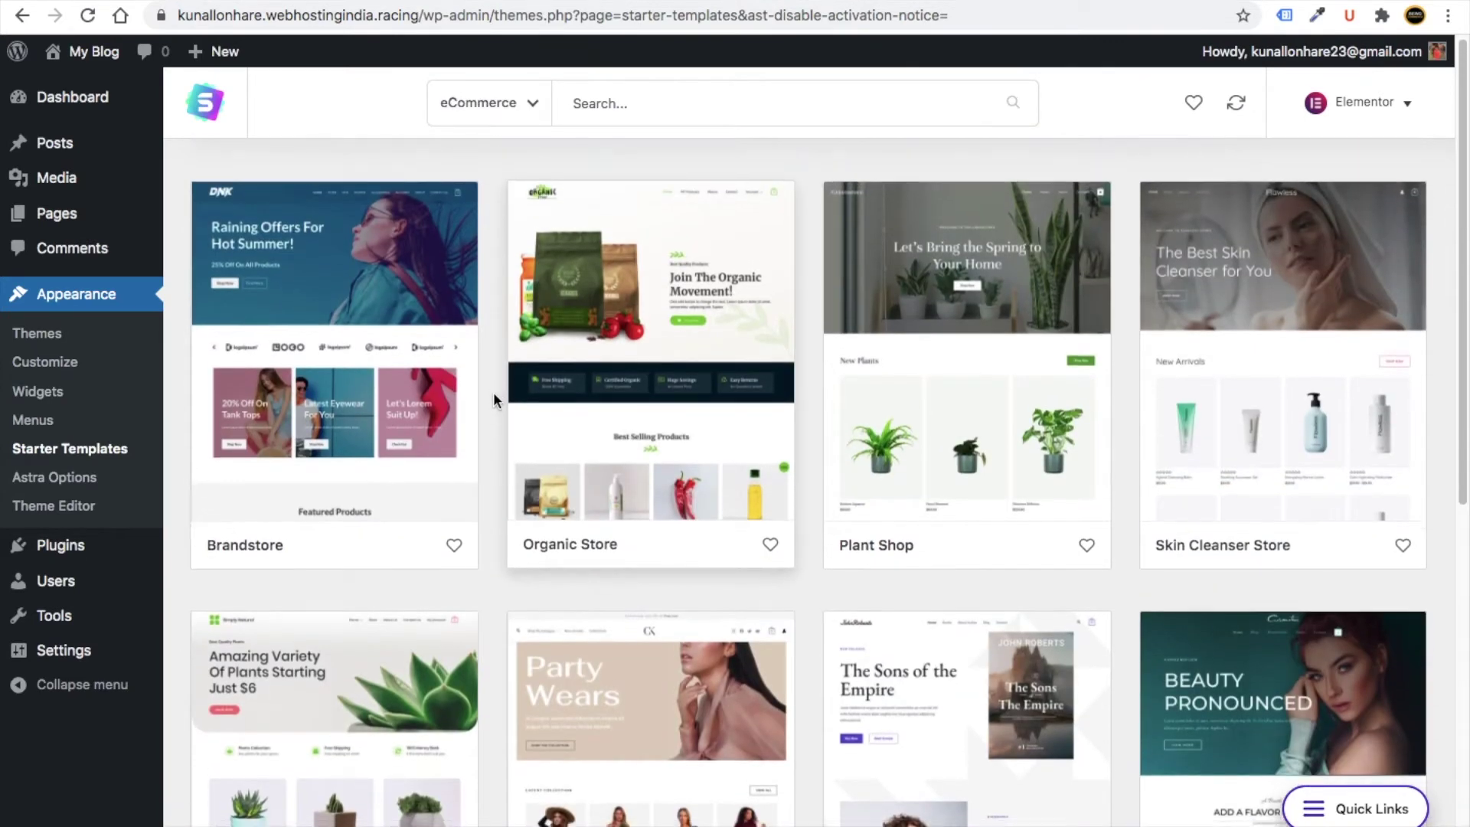
scroll(493, 392, "down", 4)
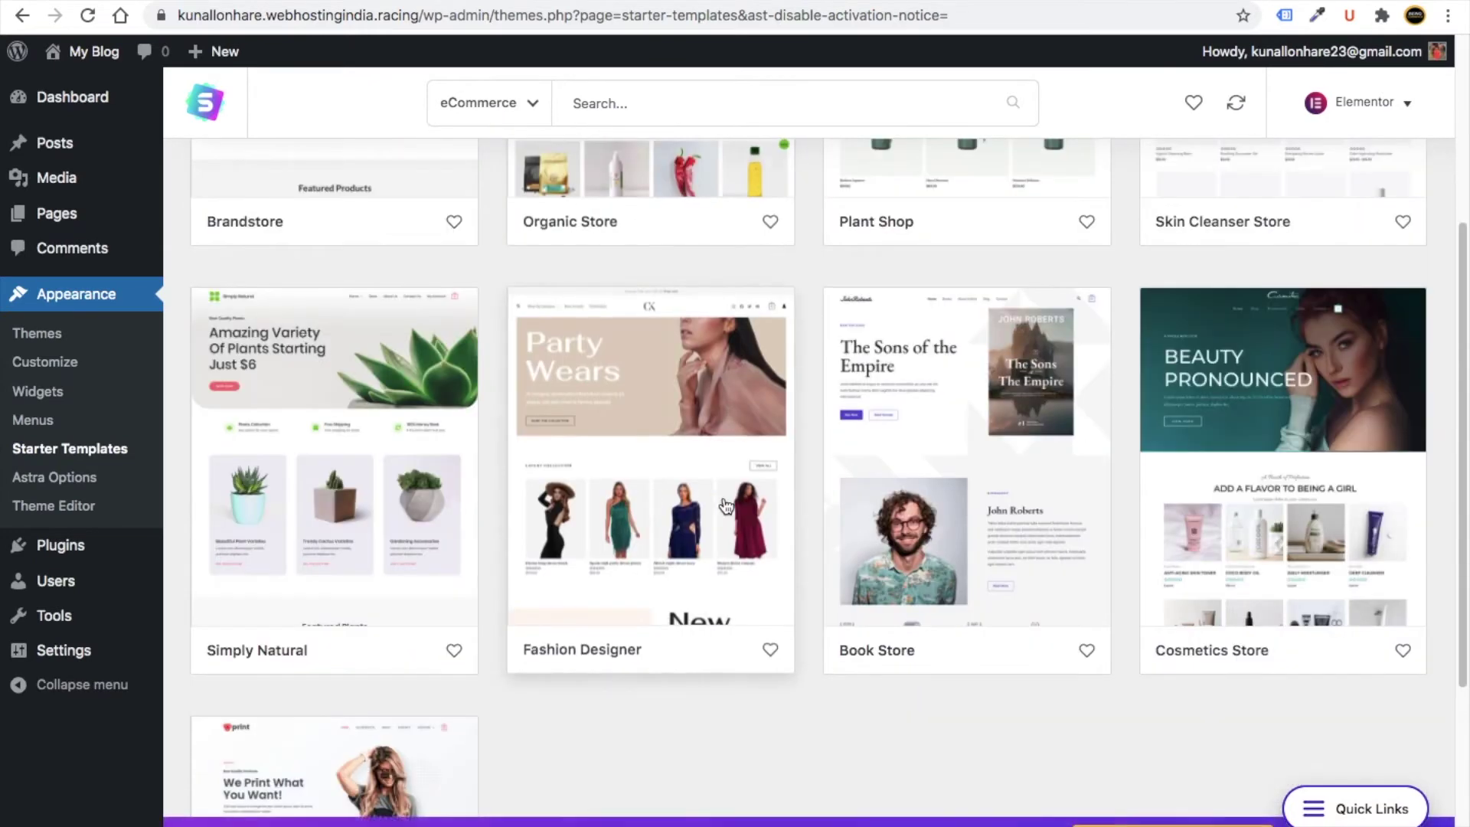
scroll(969, 498, "up", 1)
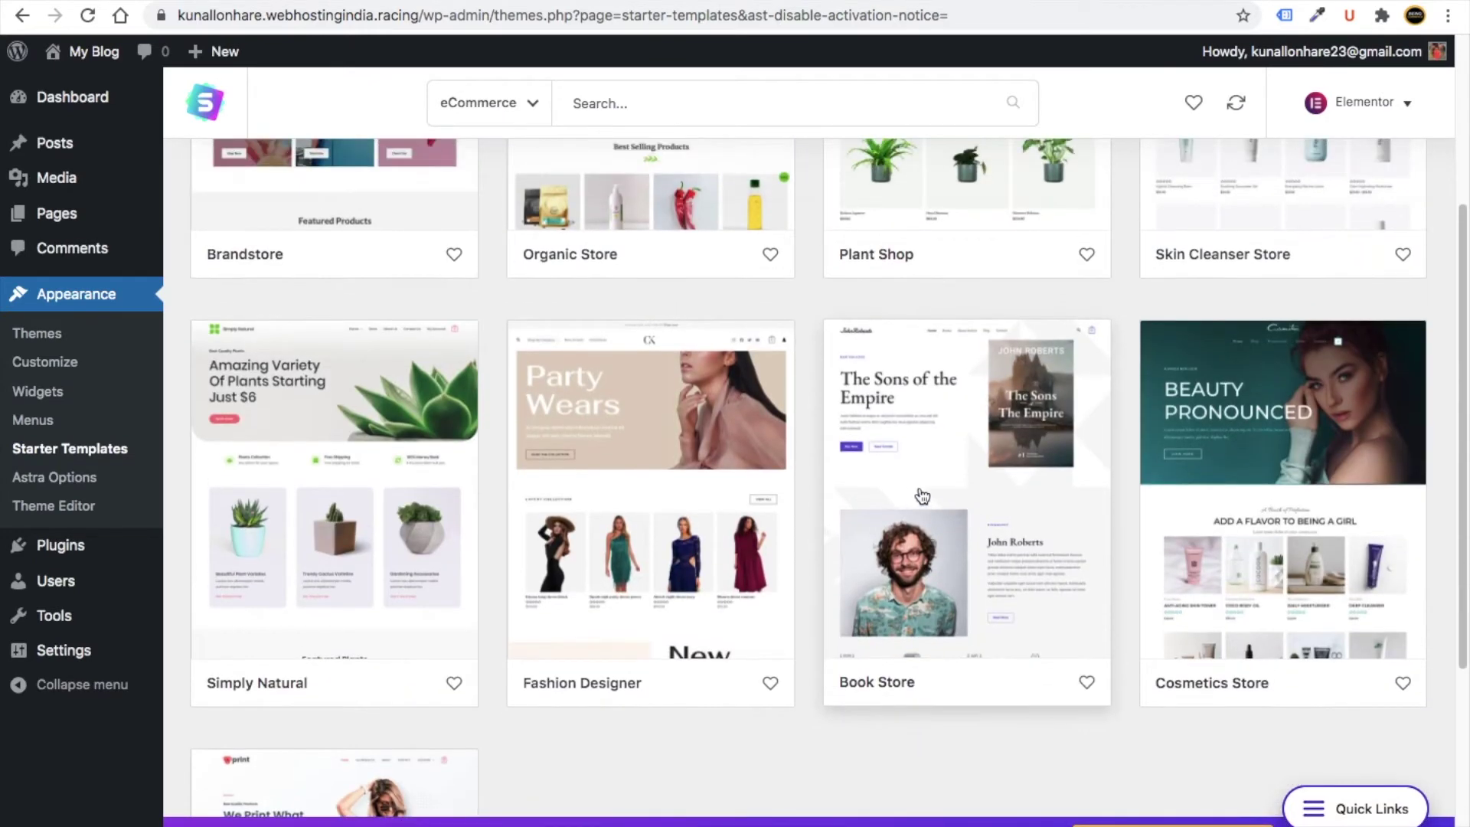
left_click(945, 491)
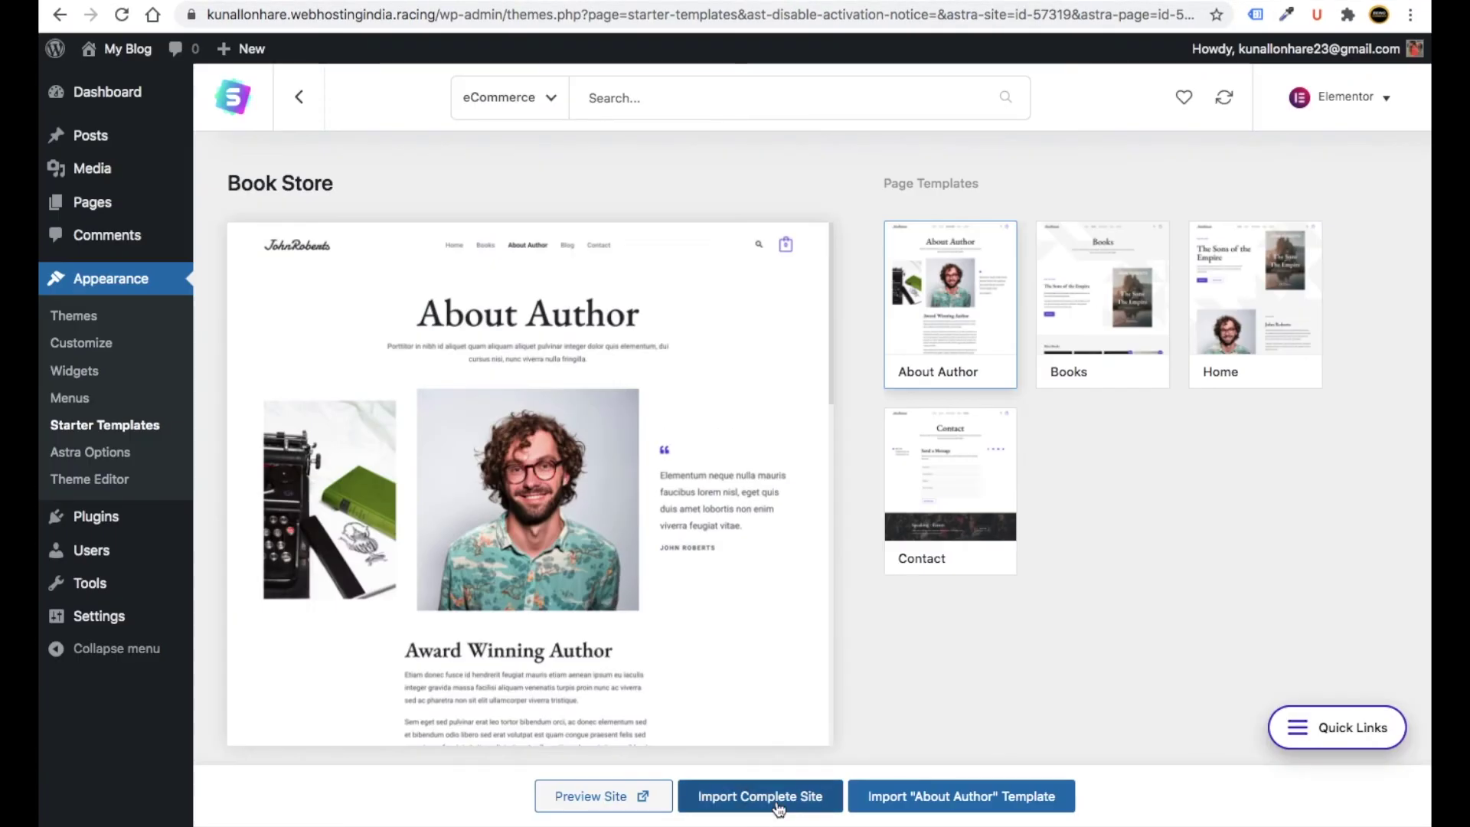
- Import the complete Book Store site as a Beginner for Myself/My company, skipping the details step
left_click(730, 750)
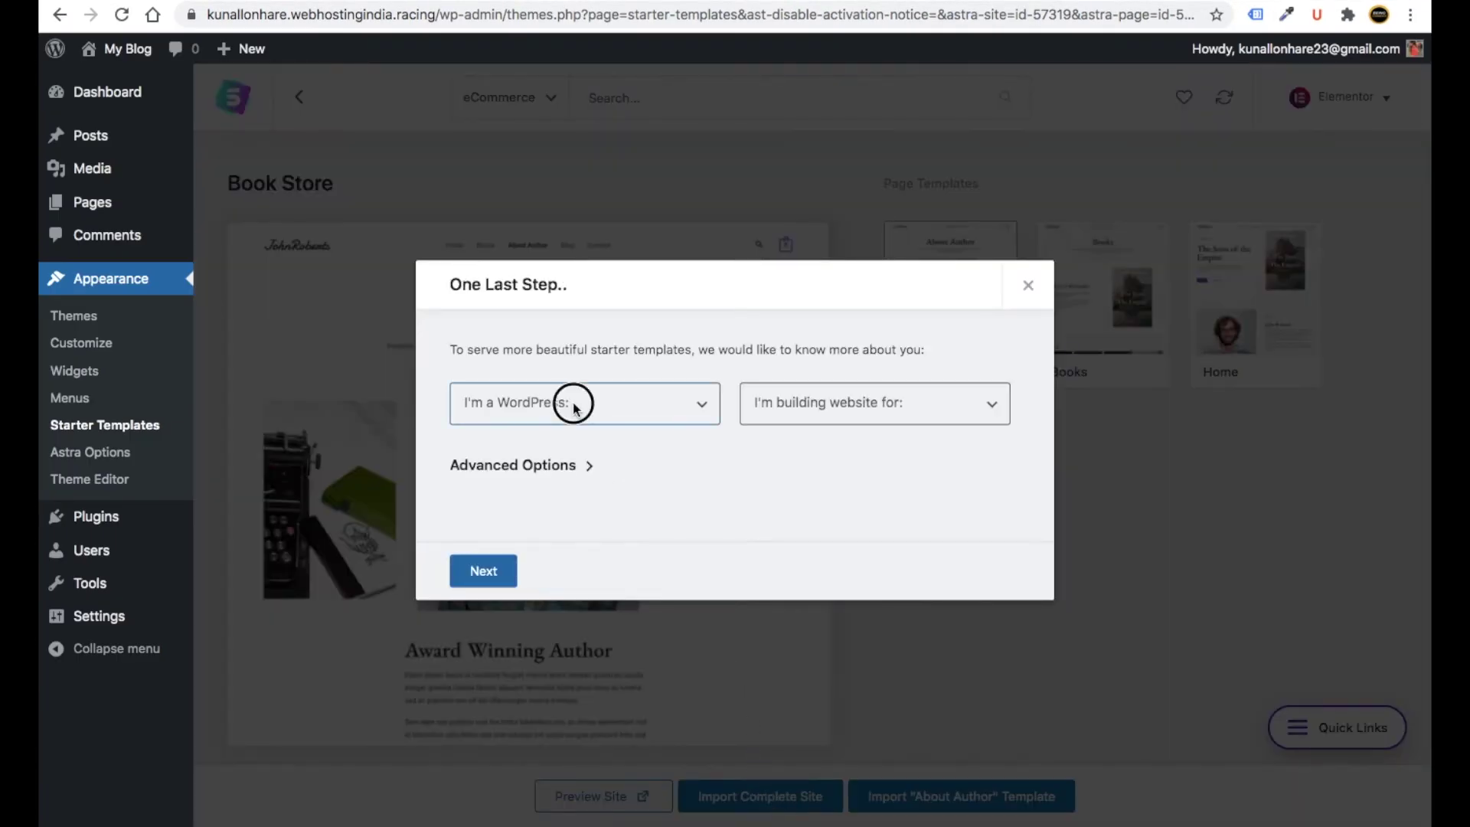
left_click(571, 411)
left_click(557, 421)
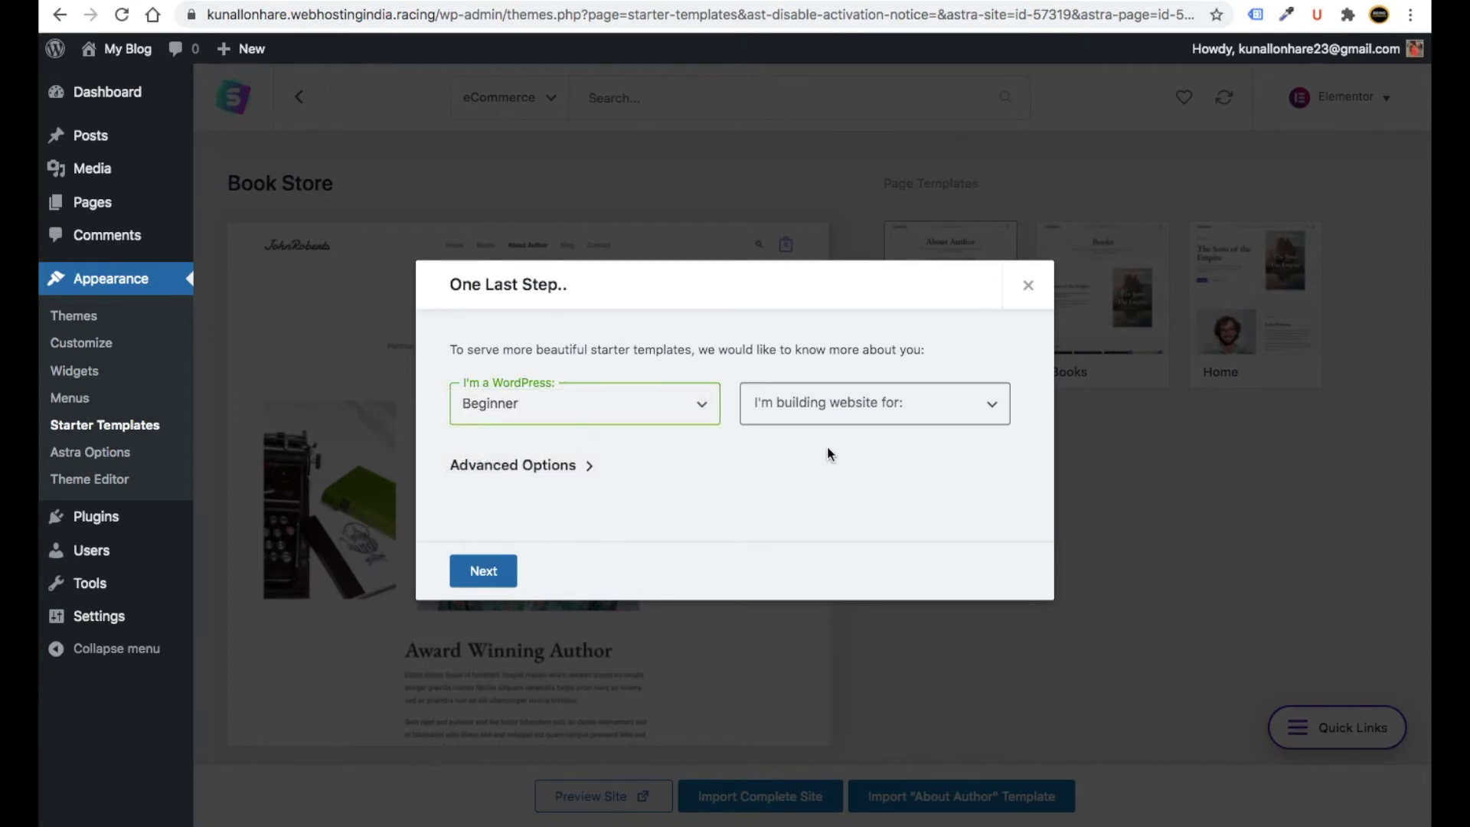
left_click(815, 413)
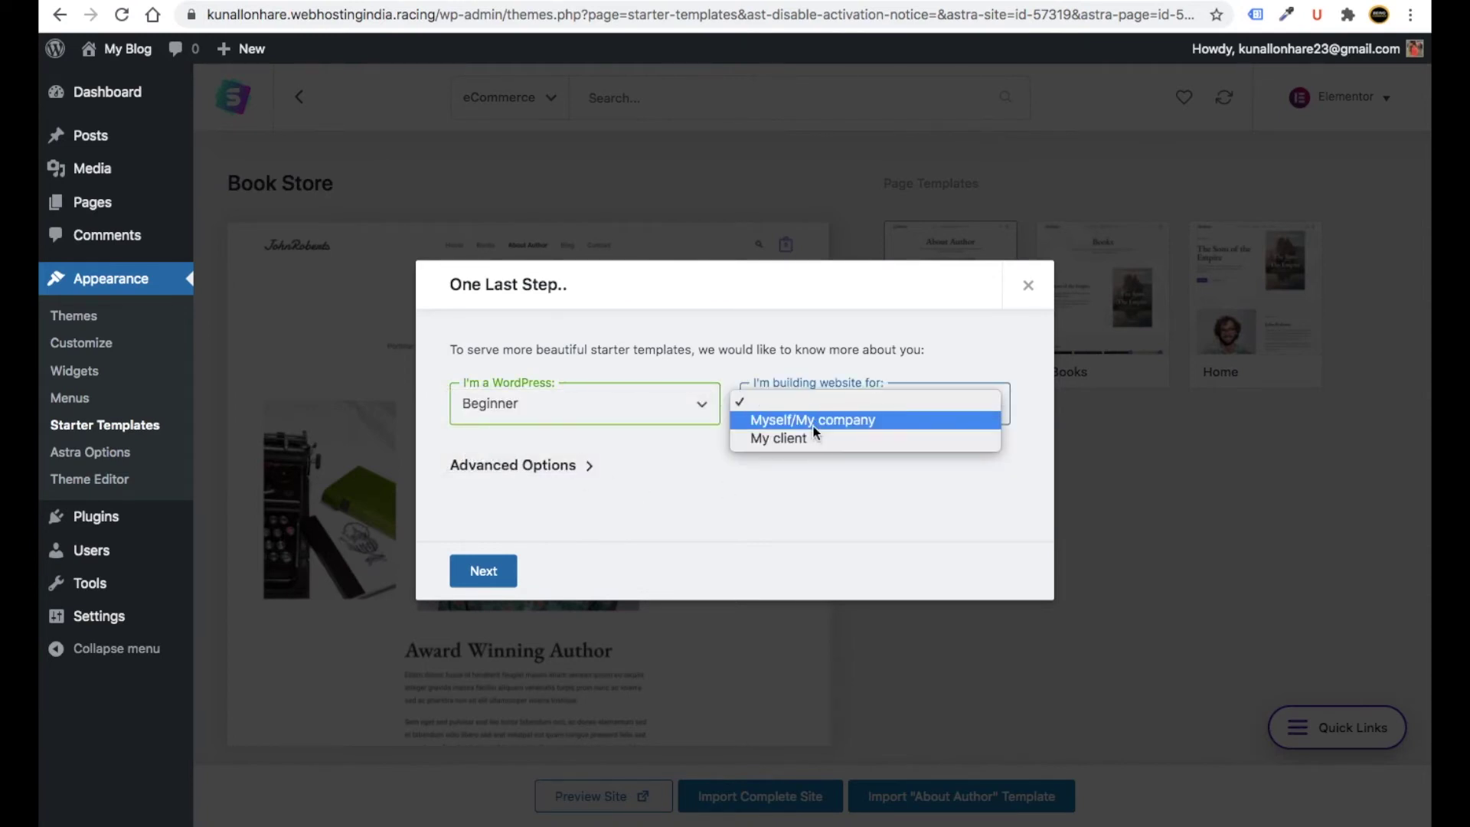
left_click(656, 480)
key("Down")
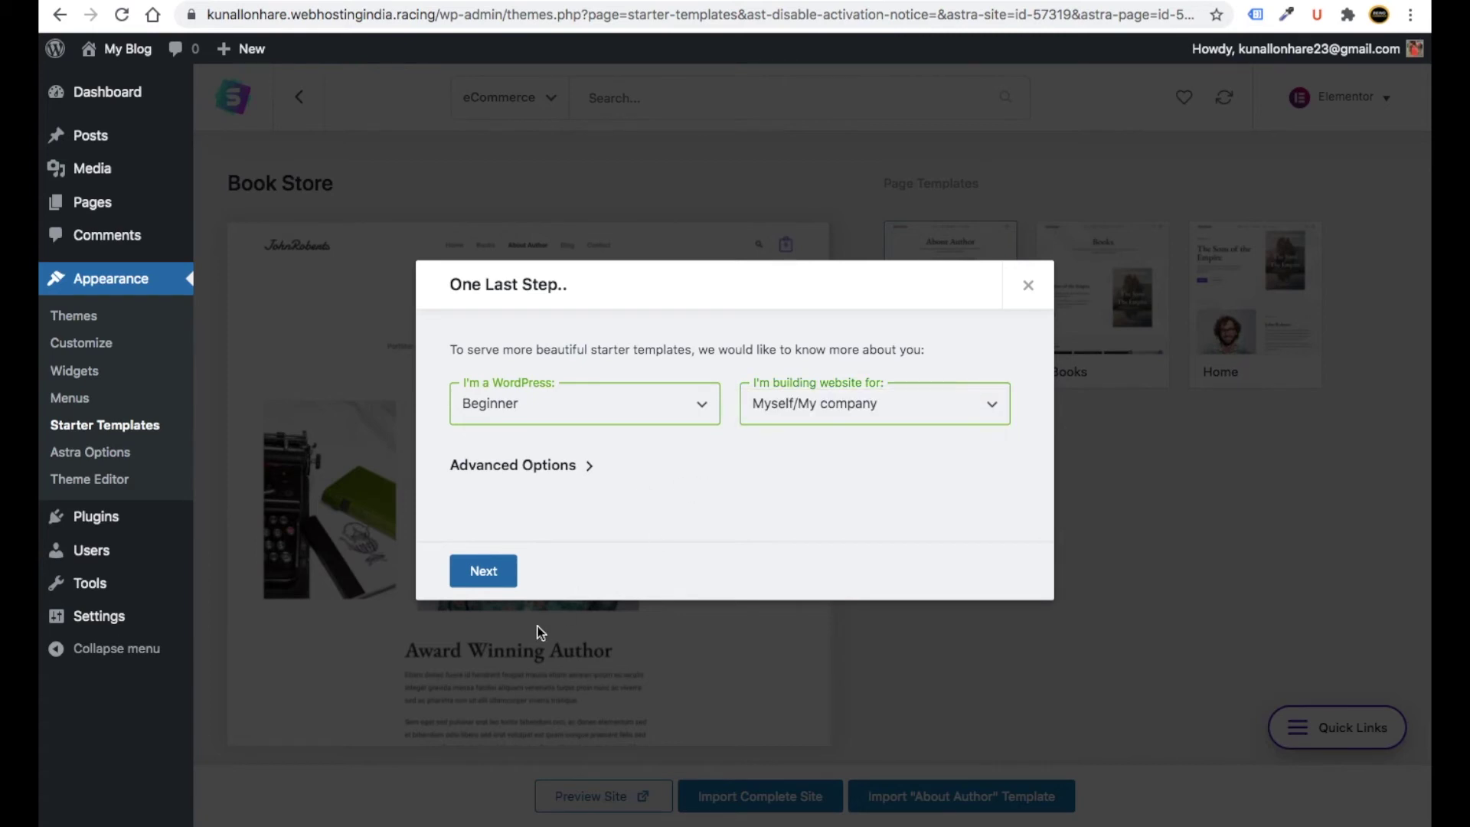
left_click(499, 576)
left_click(736, 545)
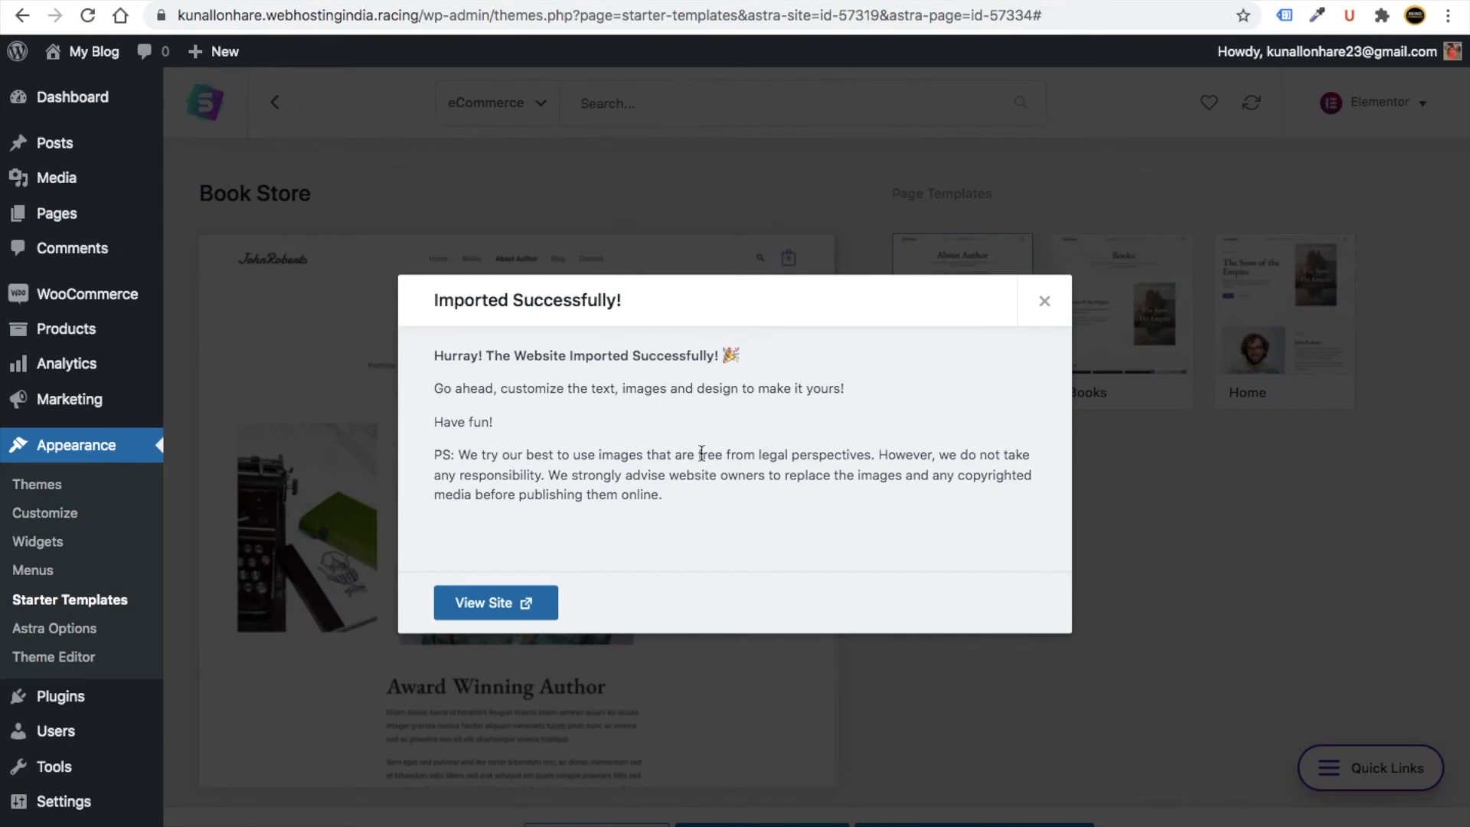
left_click(525, 613)
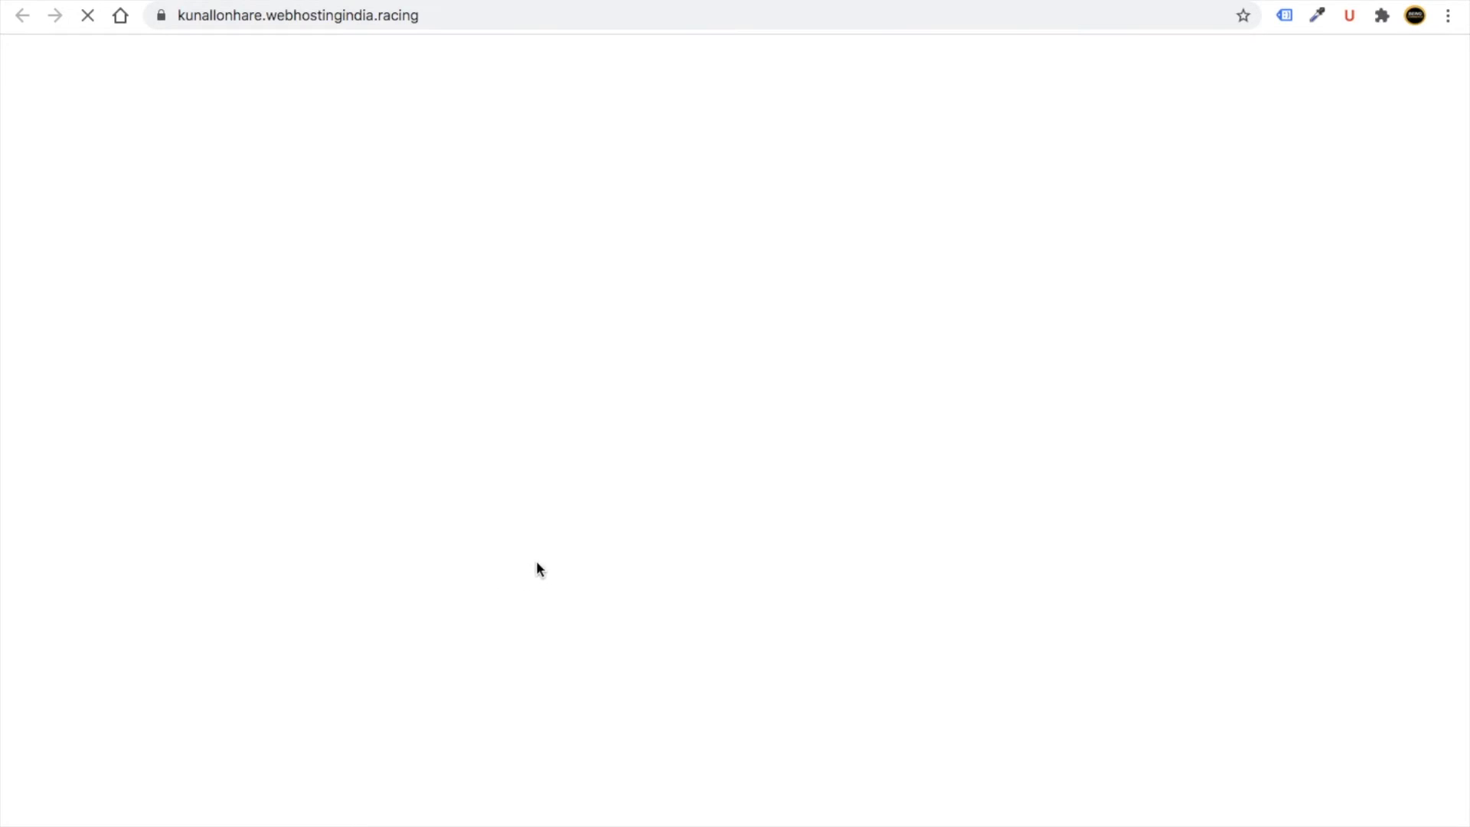
- Scroll through the book store homepage, then enter my-link.in/tidio in a new tab
scroll(539, 580, "down", 20)
scroll(551, 578, "down", 4)
scroll(551, 574, "up", 20)
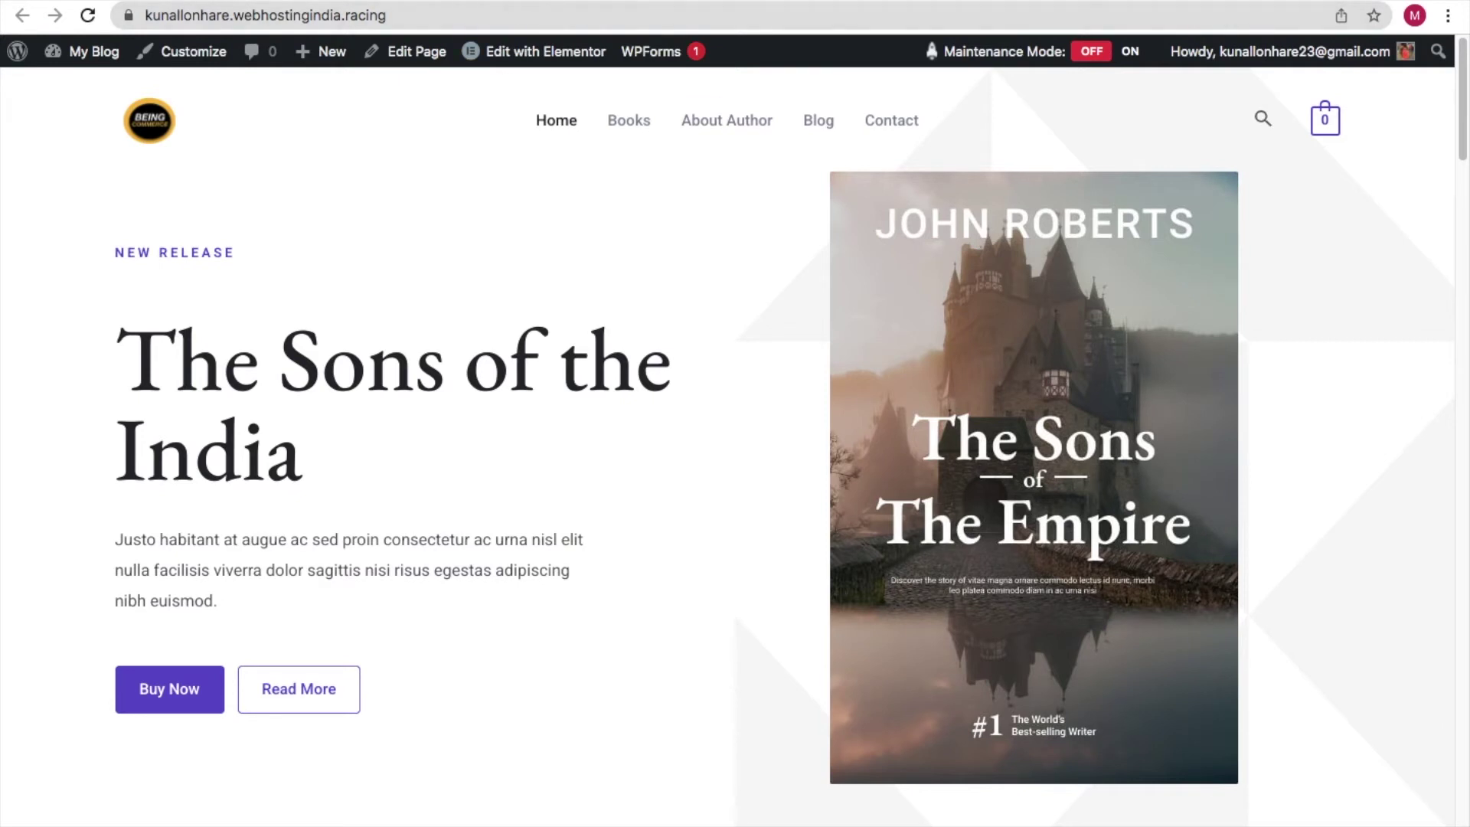
key("super+t")
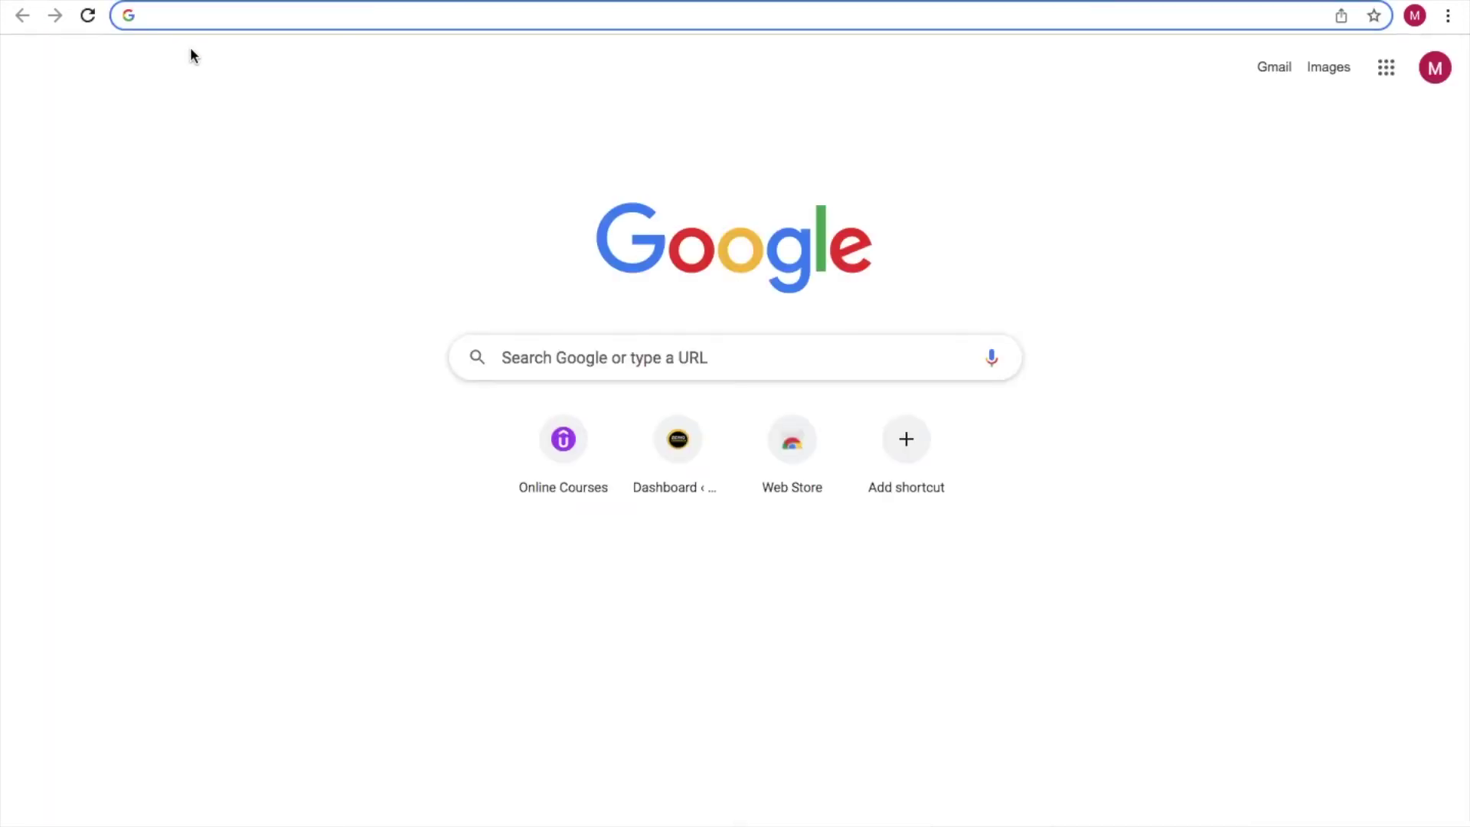
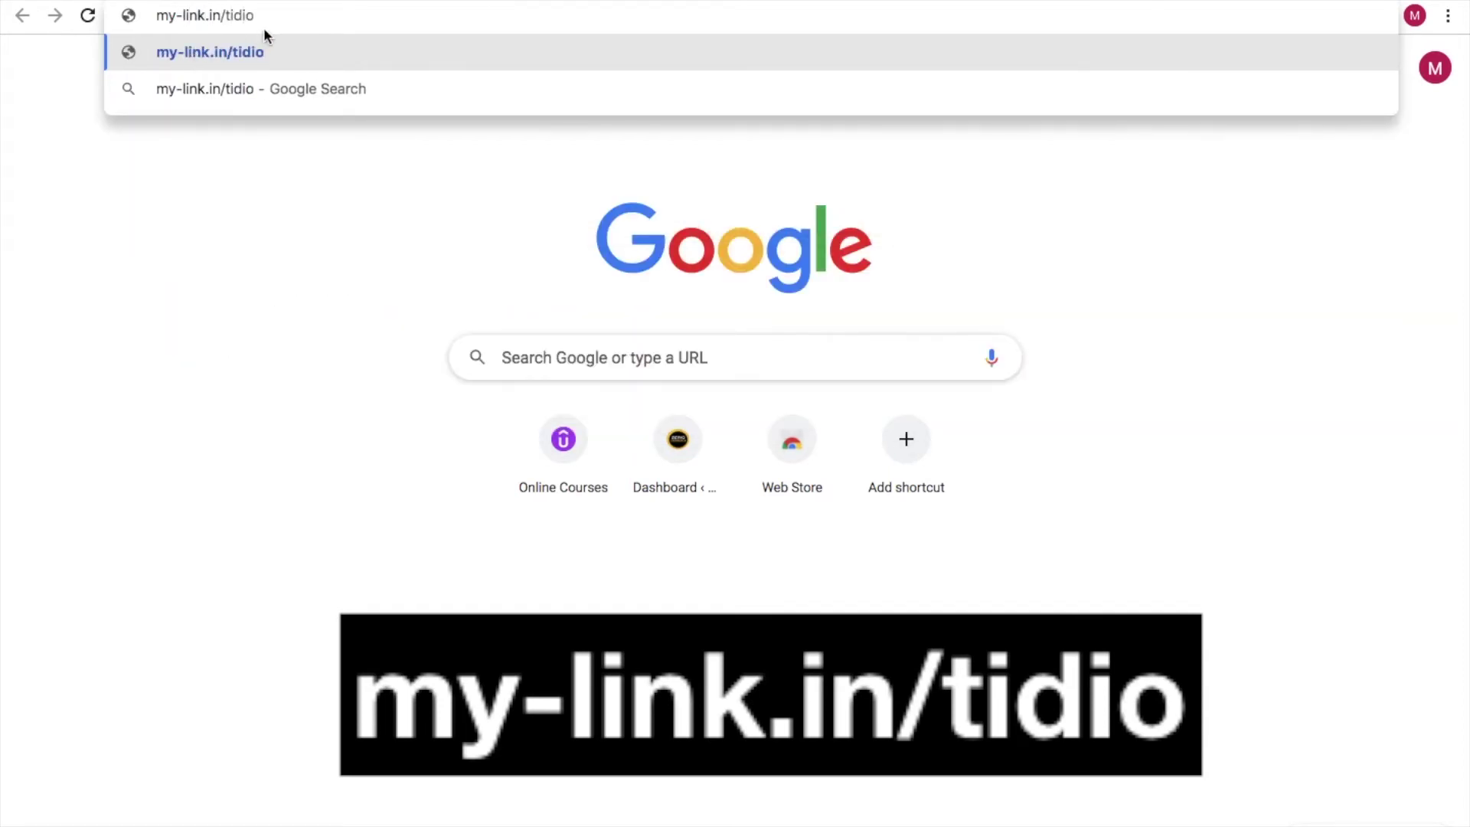
- Accept the my-link.in/tidio suggestion and load the Tidio page
key("ctrl+a")
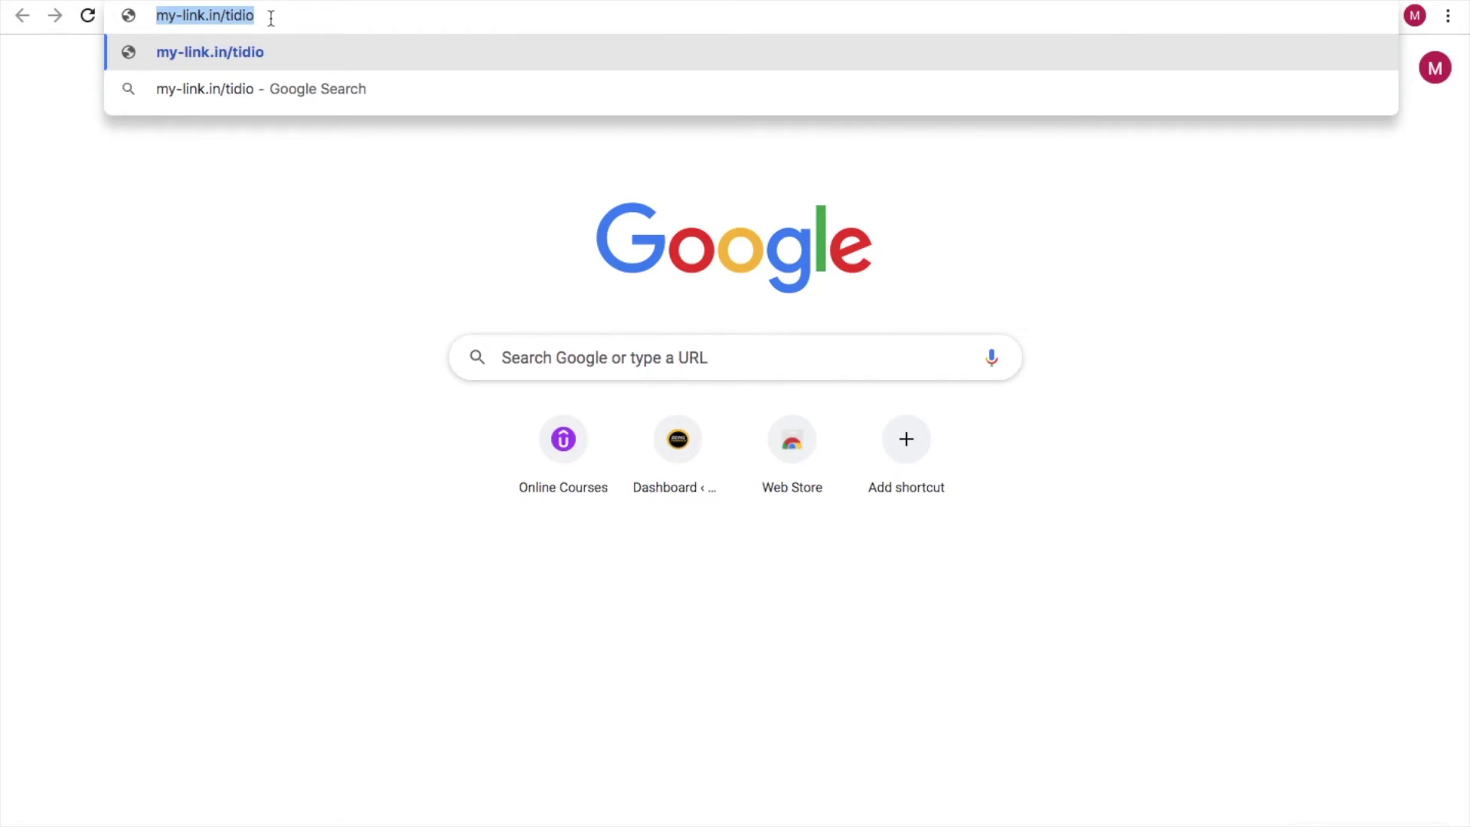
key("Return")
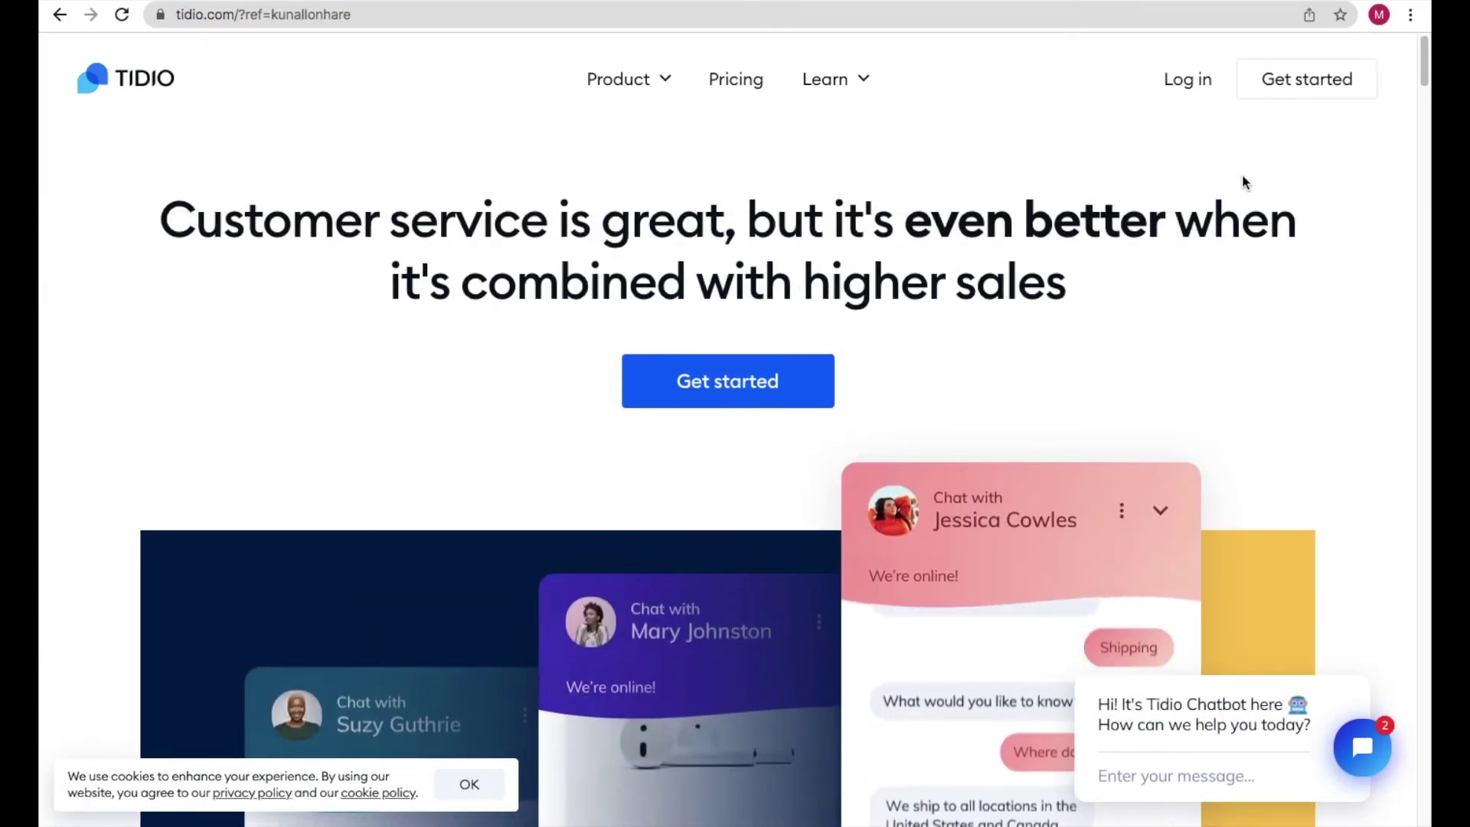
- Start a Tidio e-mail sign-up and paste in the account e-mail and password
left_click(1280, 94)
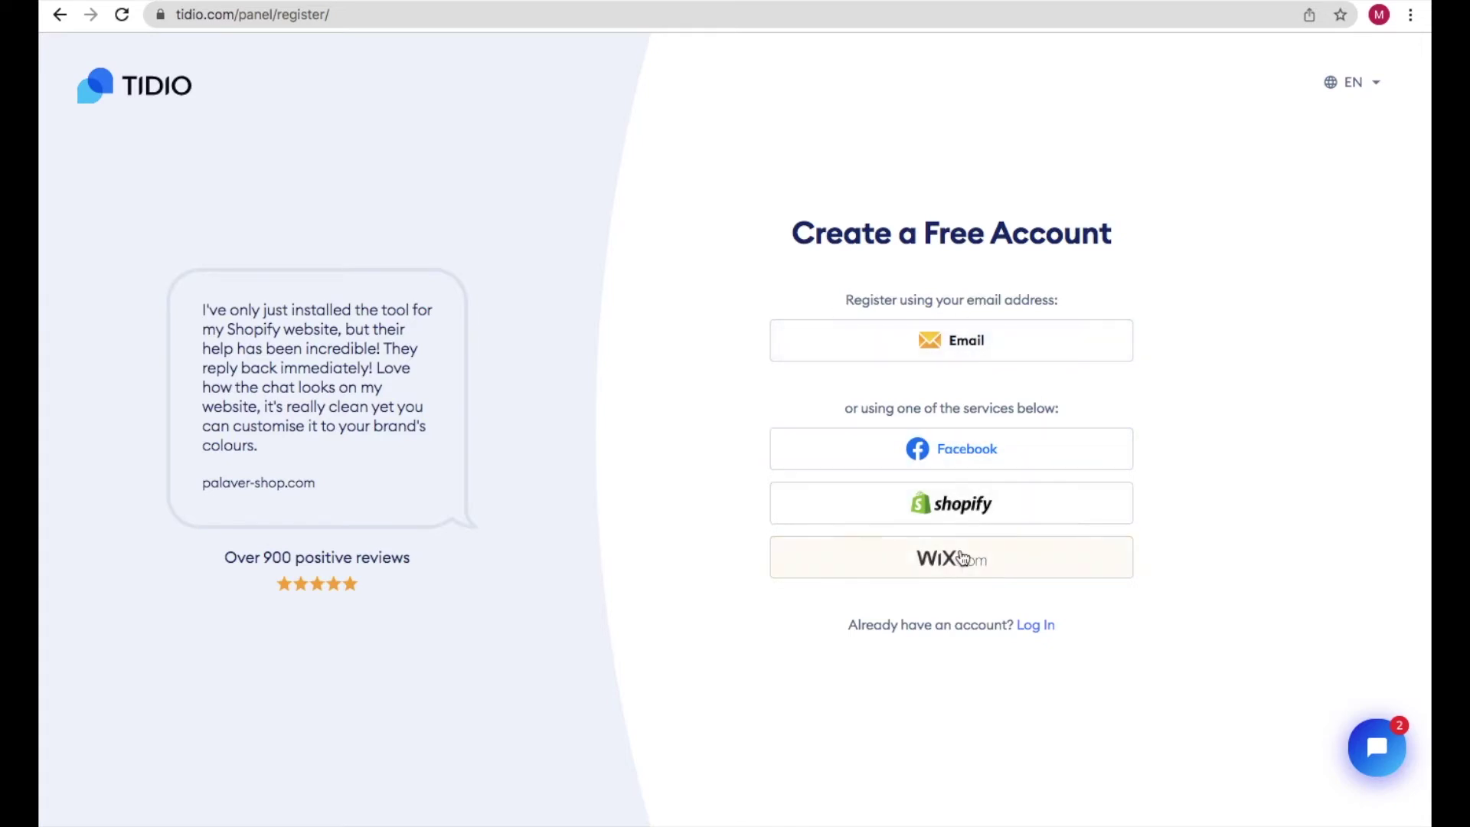
left_click(953, 349)
key("ctrl+v")
left_click(841, 297)
key("ctrl+v")
left_click(844, 411)
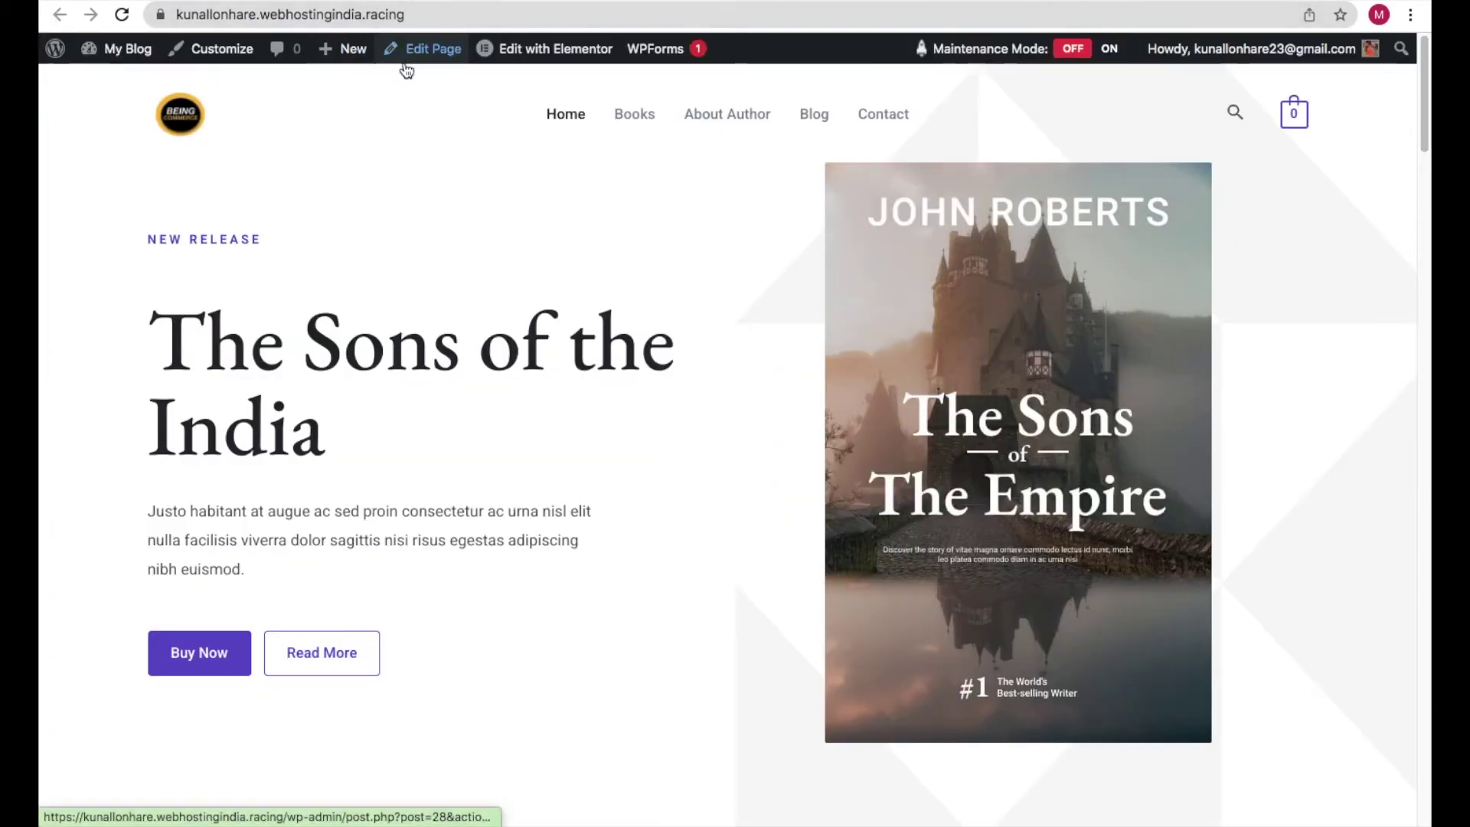
- Copy the book site's https address from the WordPress tab's address bar
left_click(444, 13)
left_click(421, 13)
left_click_drag(449, 13, 213, 13)
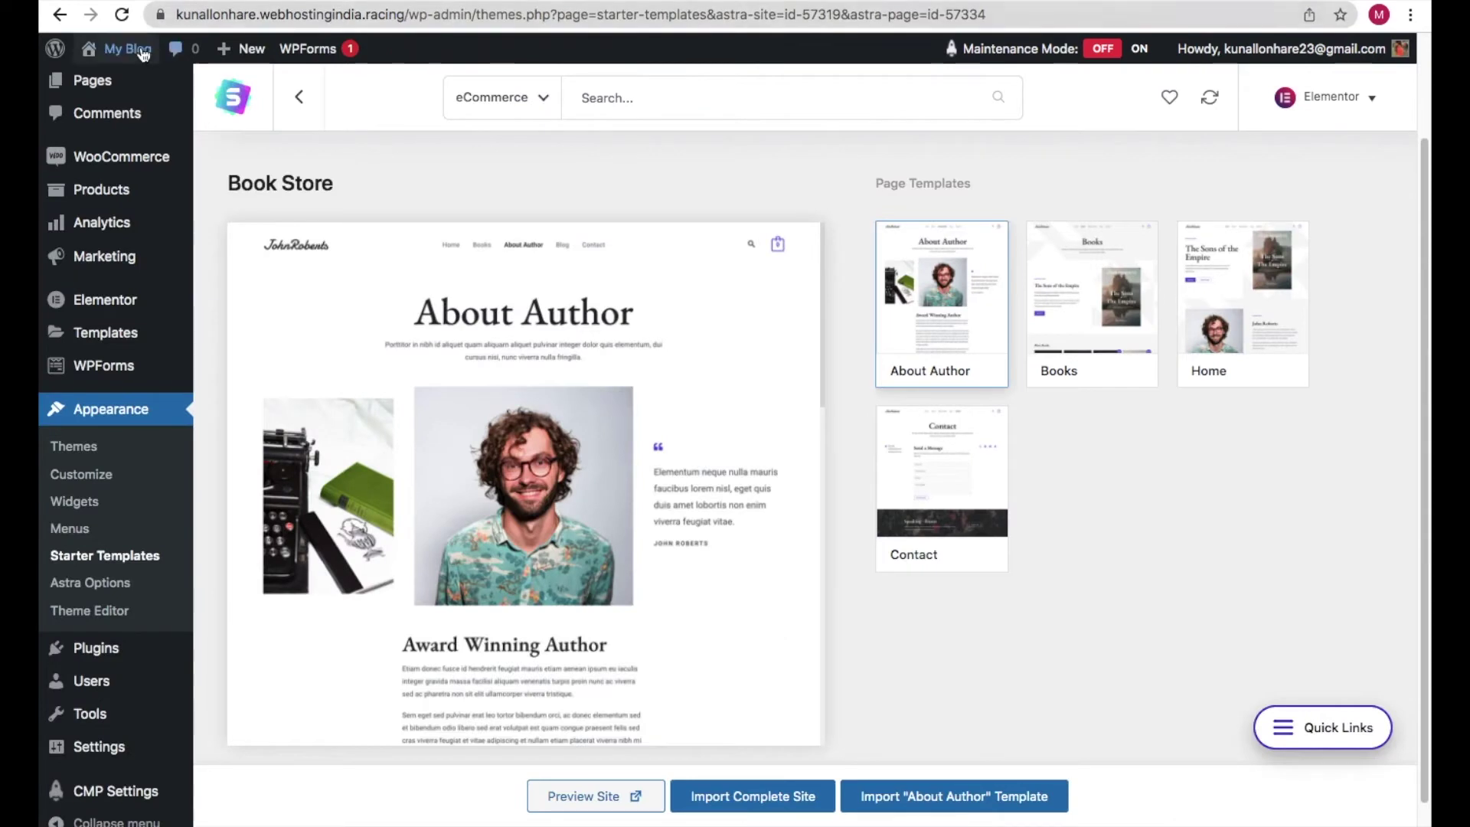
mouse_move(143, 54)
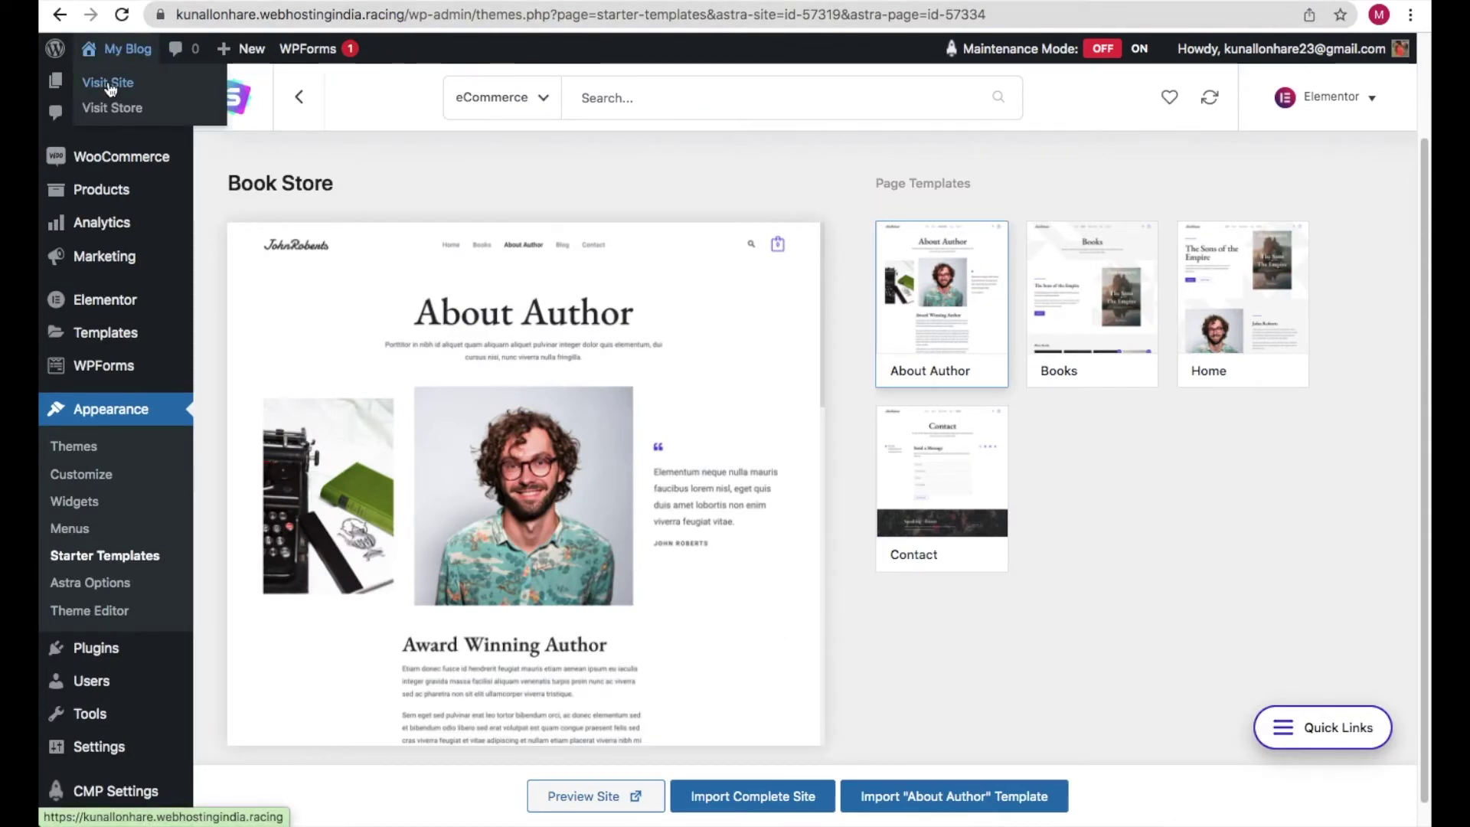
right_click(109, 87)
key("Escape")
left_click(115, 49)
left_click(466, 17)
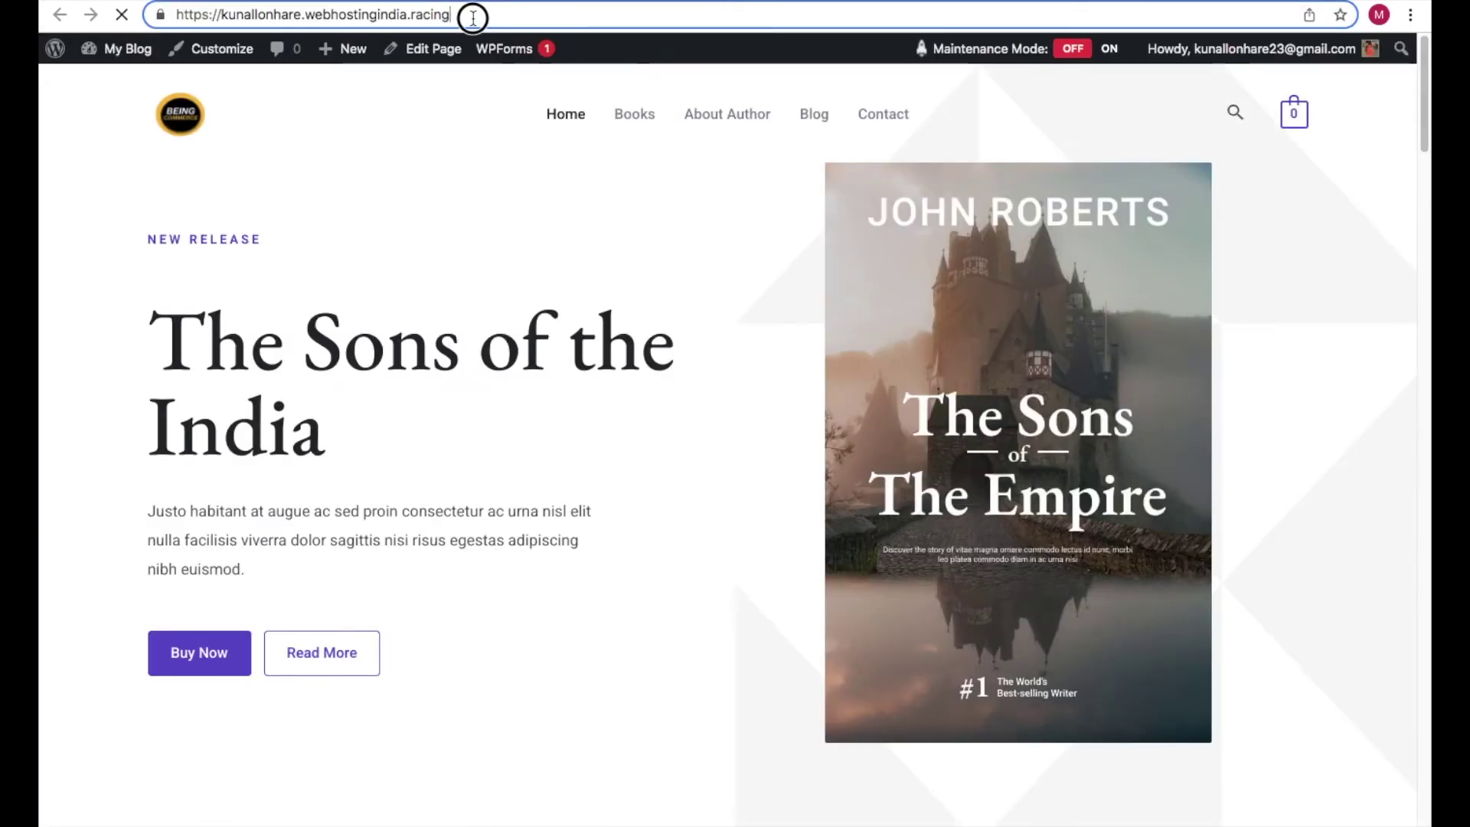
left_click_drag(469, 18, 212, 17)
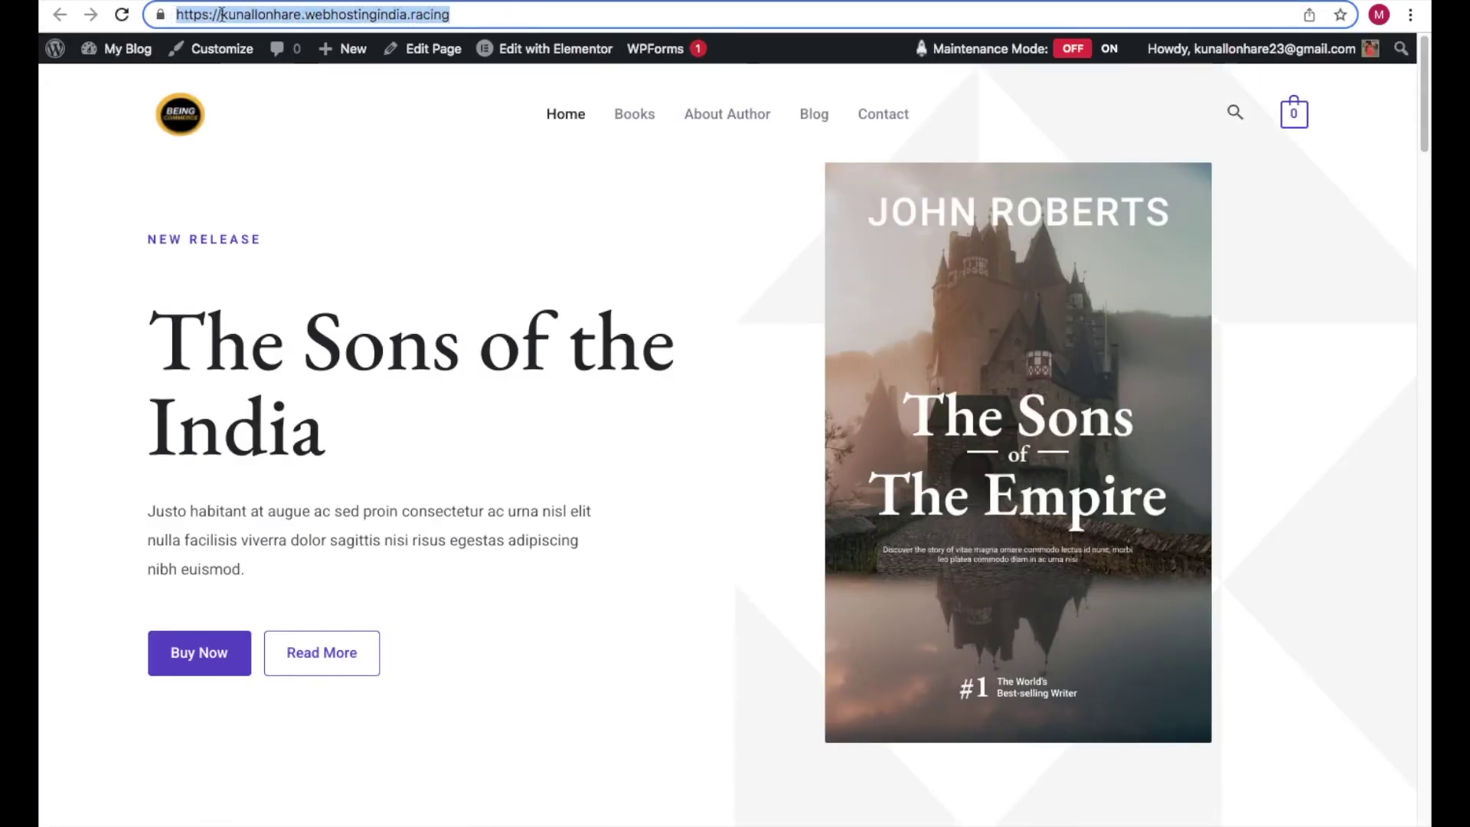
right_click(214, 15)
left_click(551, 132)
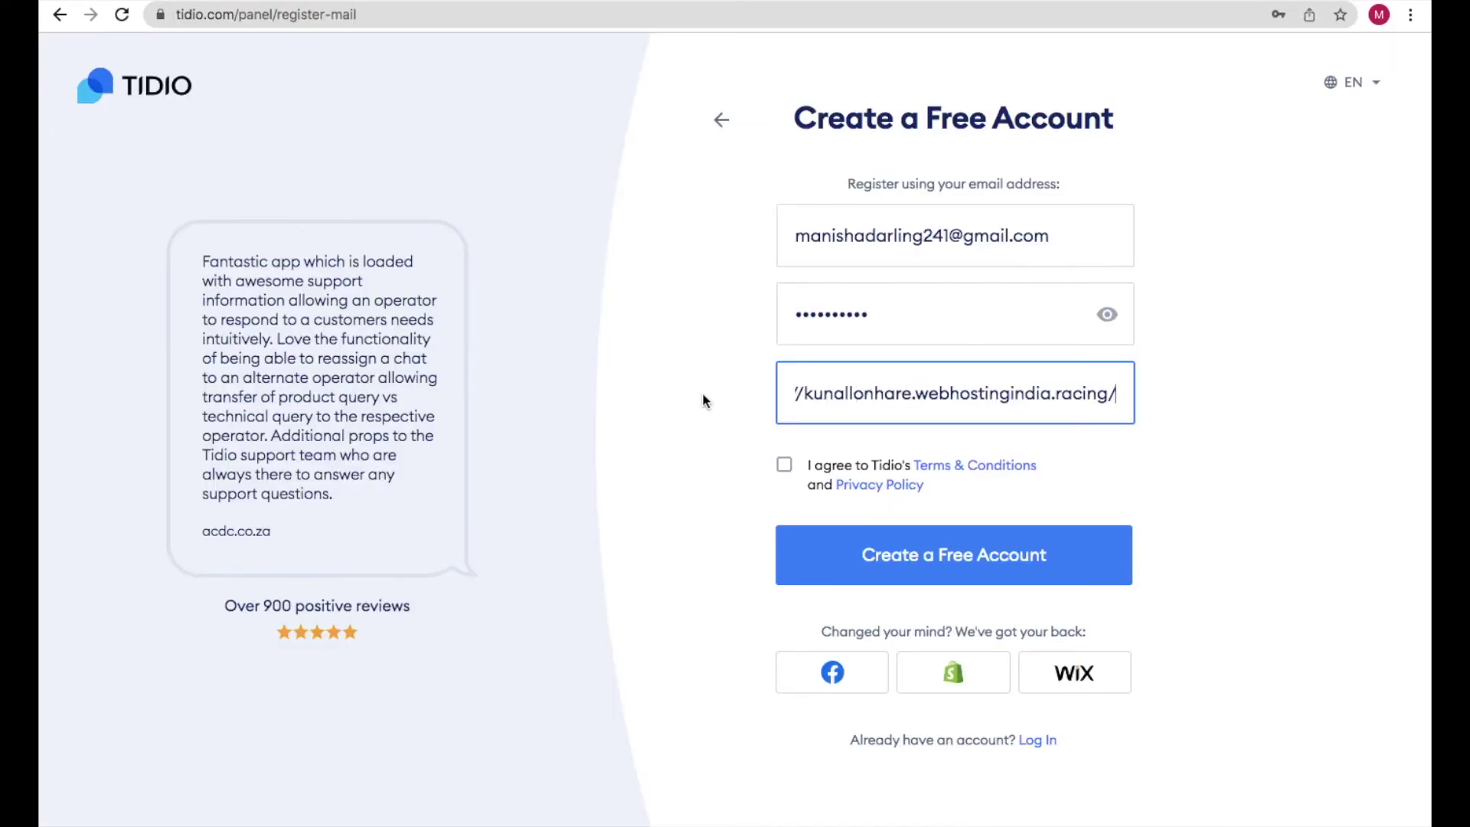
- Paste the site address, accept the terms and create the free Tidio account
left_click(694, 397)
left_click(785, 470)
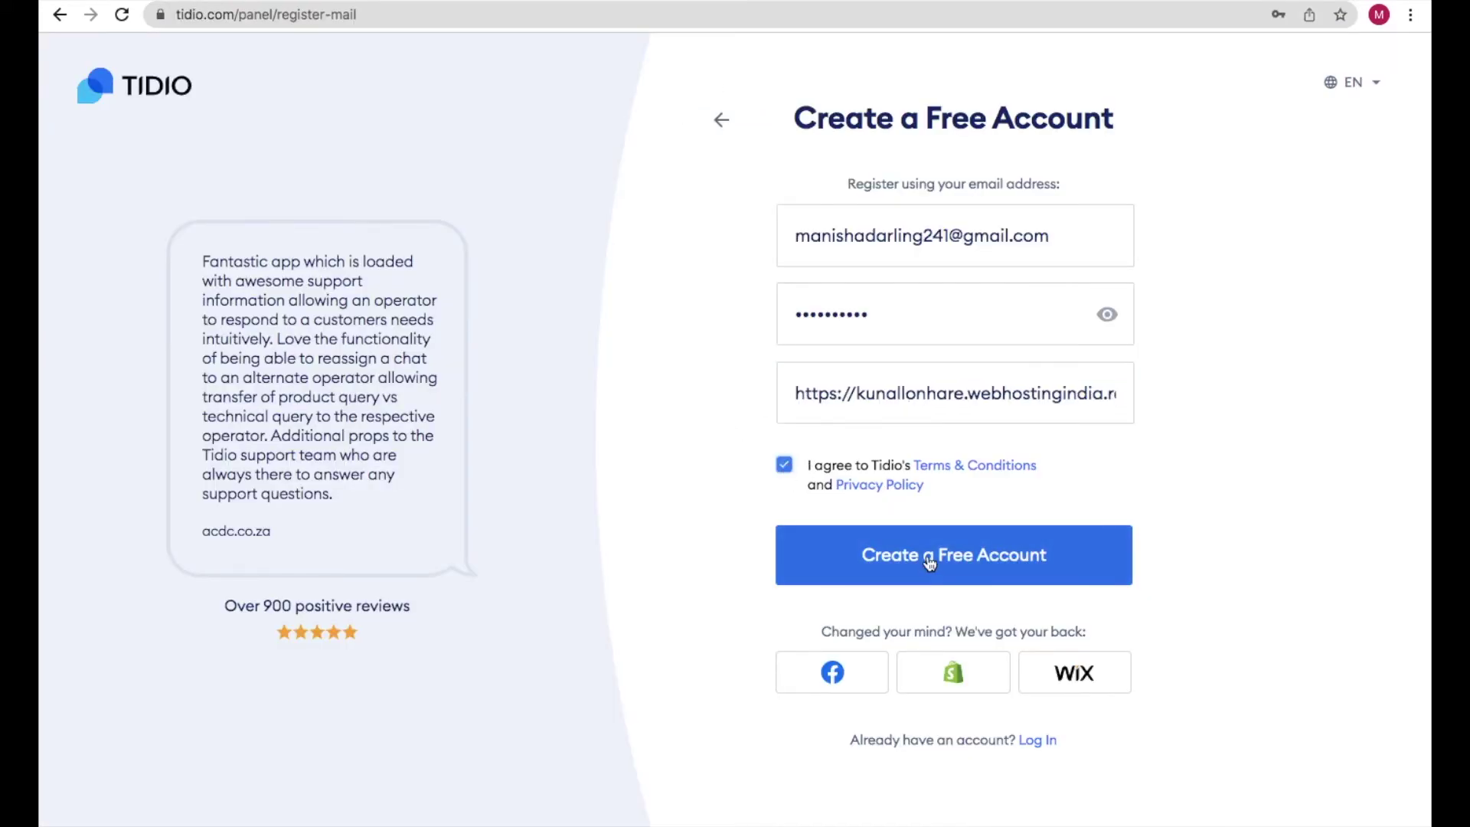
left_click(966, 567)
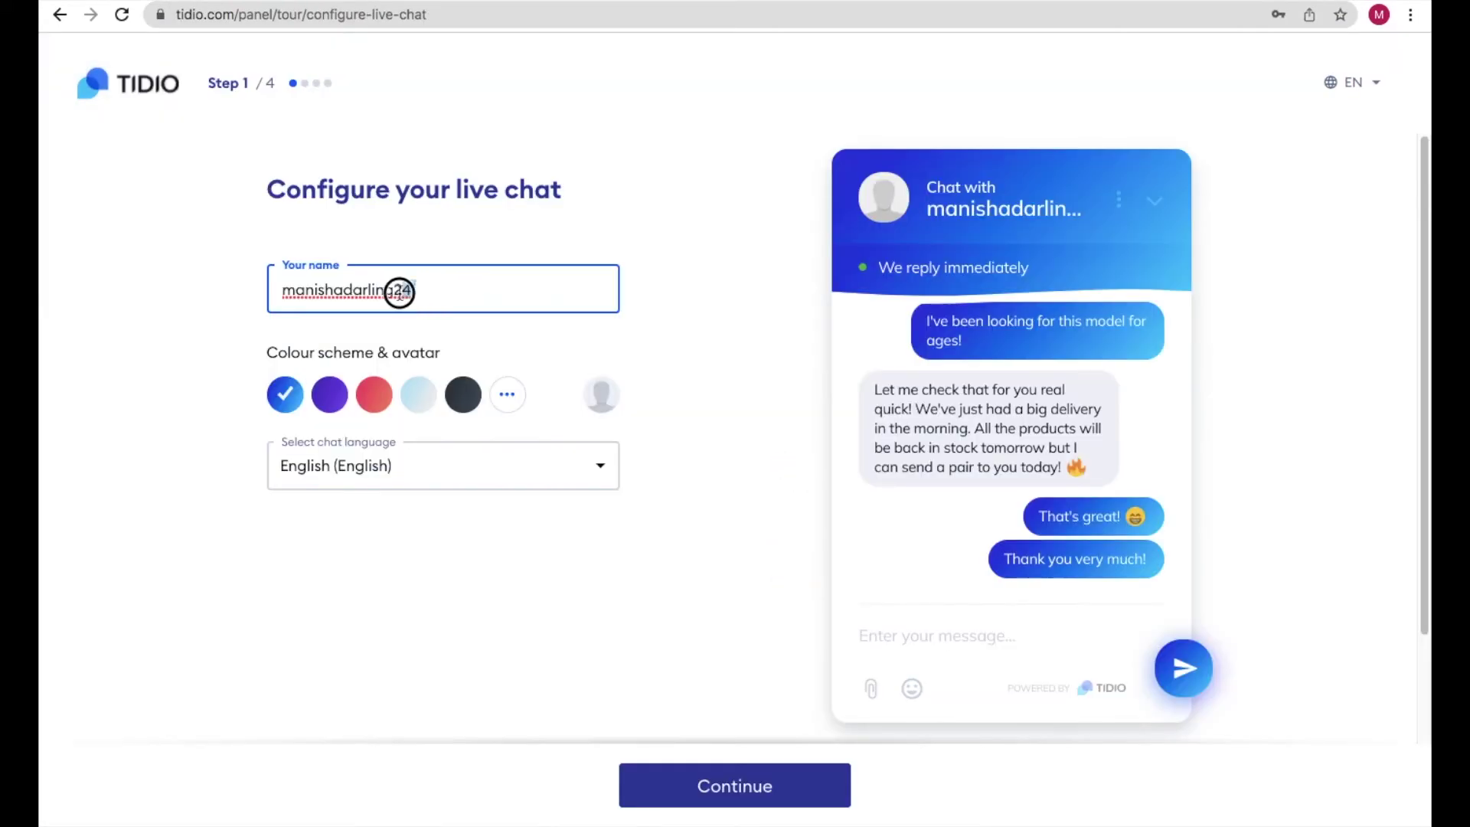
left_click_drag(414, 289, 321, 288)
left_click(240, 257)
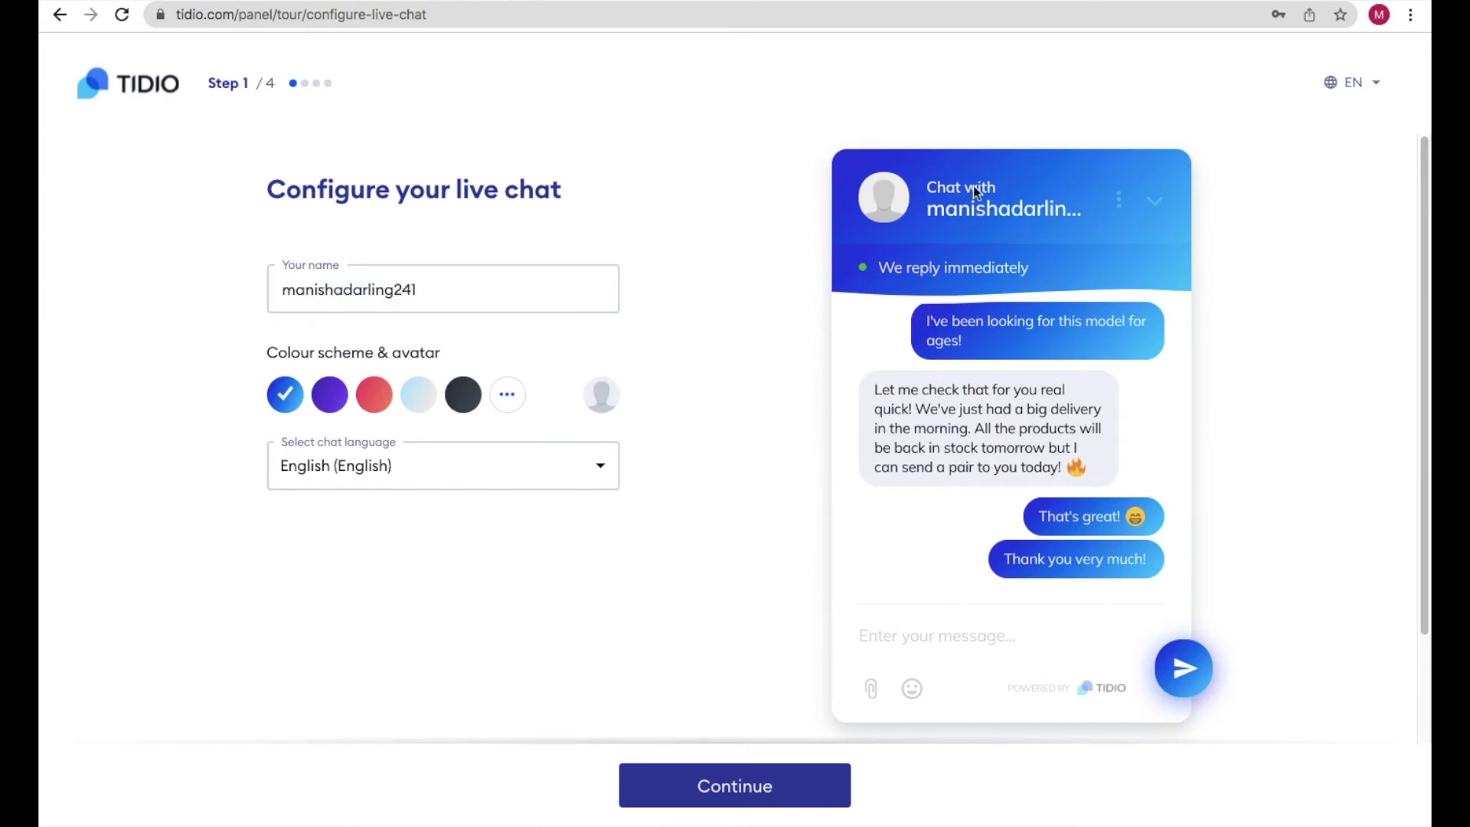
- Replace the default chat name with 'Being Commerce Demo'
left_click_drag(526, 268, 220, 289)
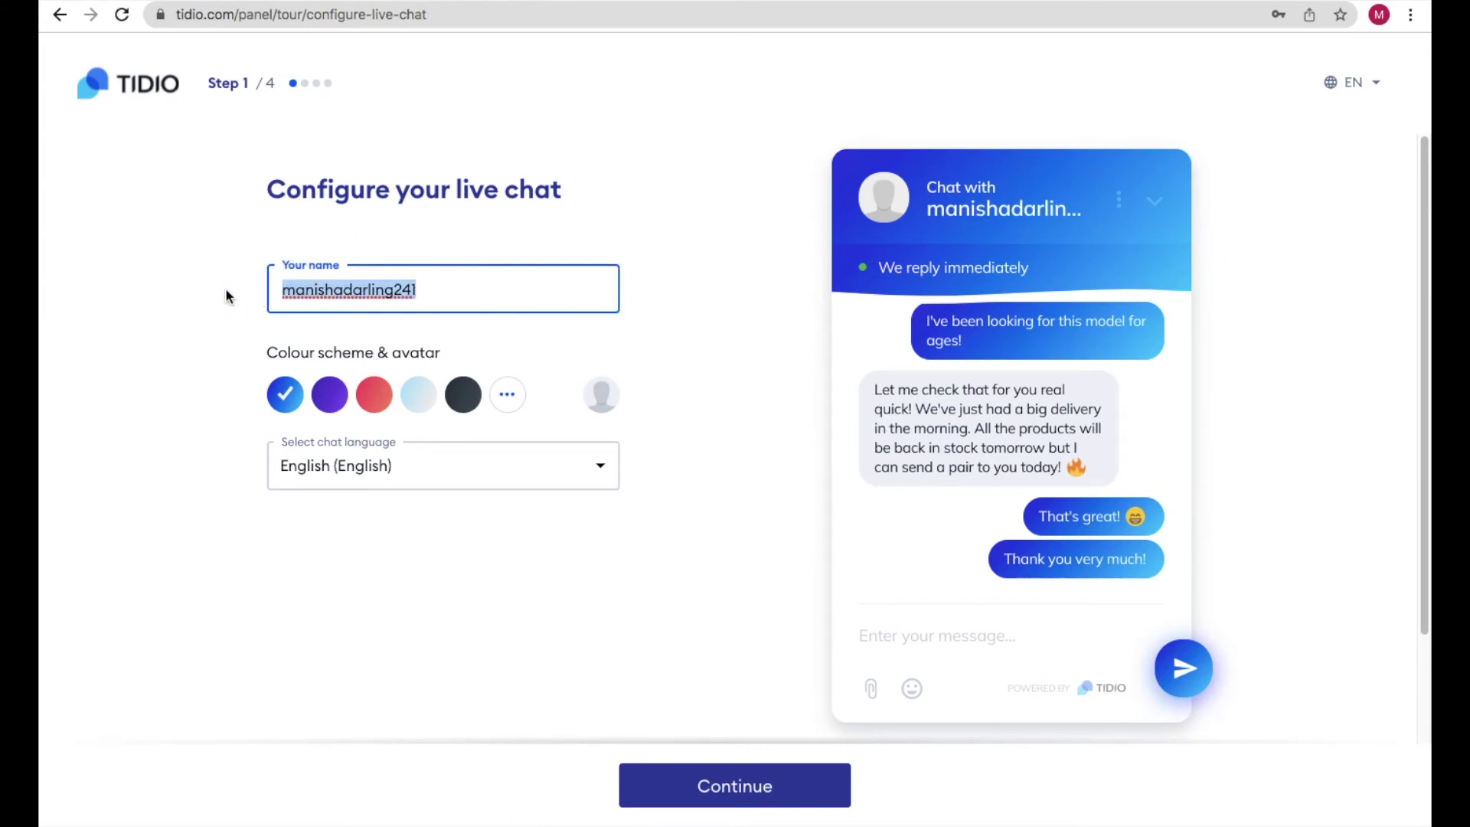
key("BackSpace")
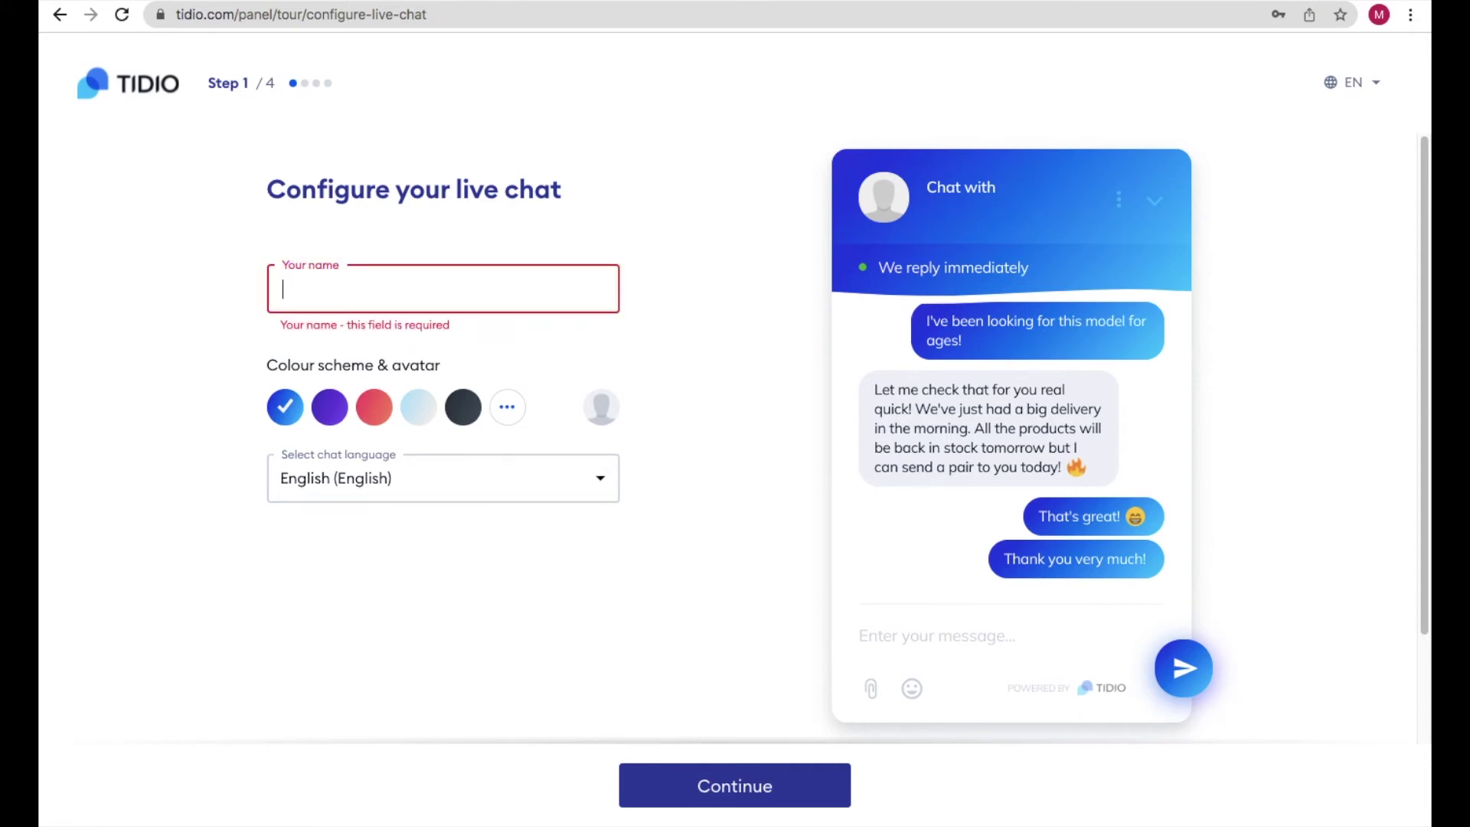
type("Being Comme")
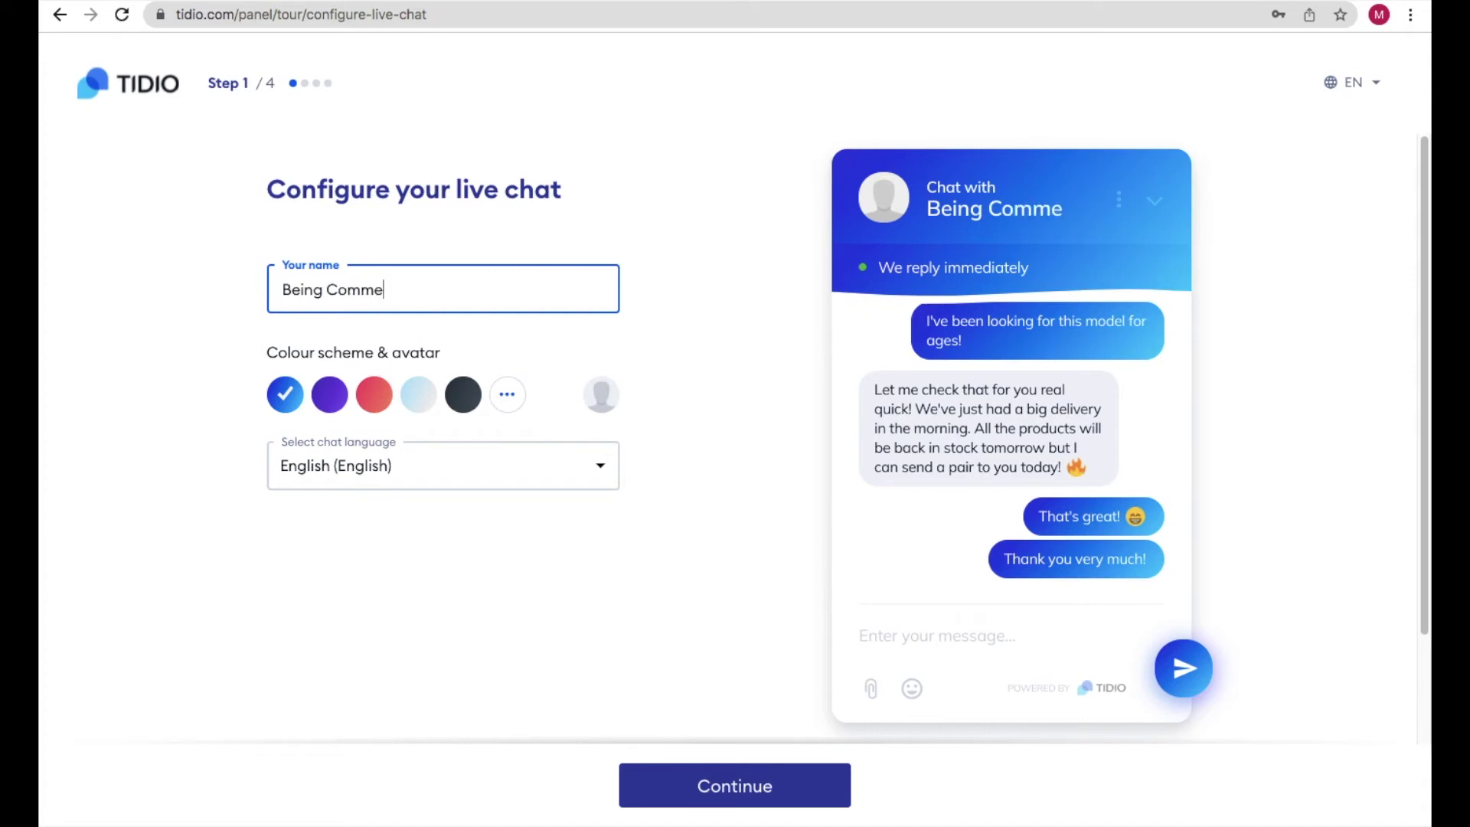
type("rce D")
- Pick the red colour scheme after trying several others, and continue to step 2
left_click(334, 402)
left_click(382, 406)
left_click(418, 395)
left_click(463, 394)
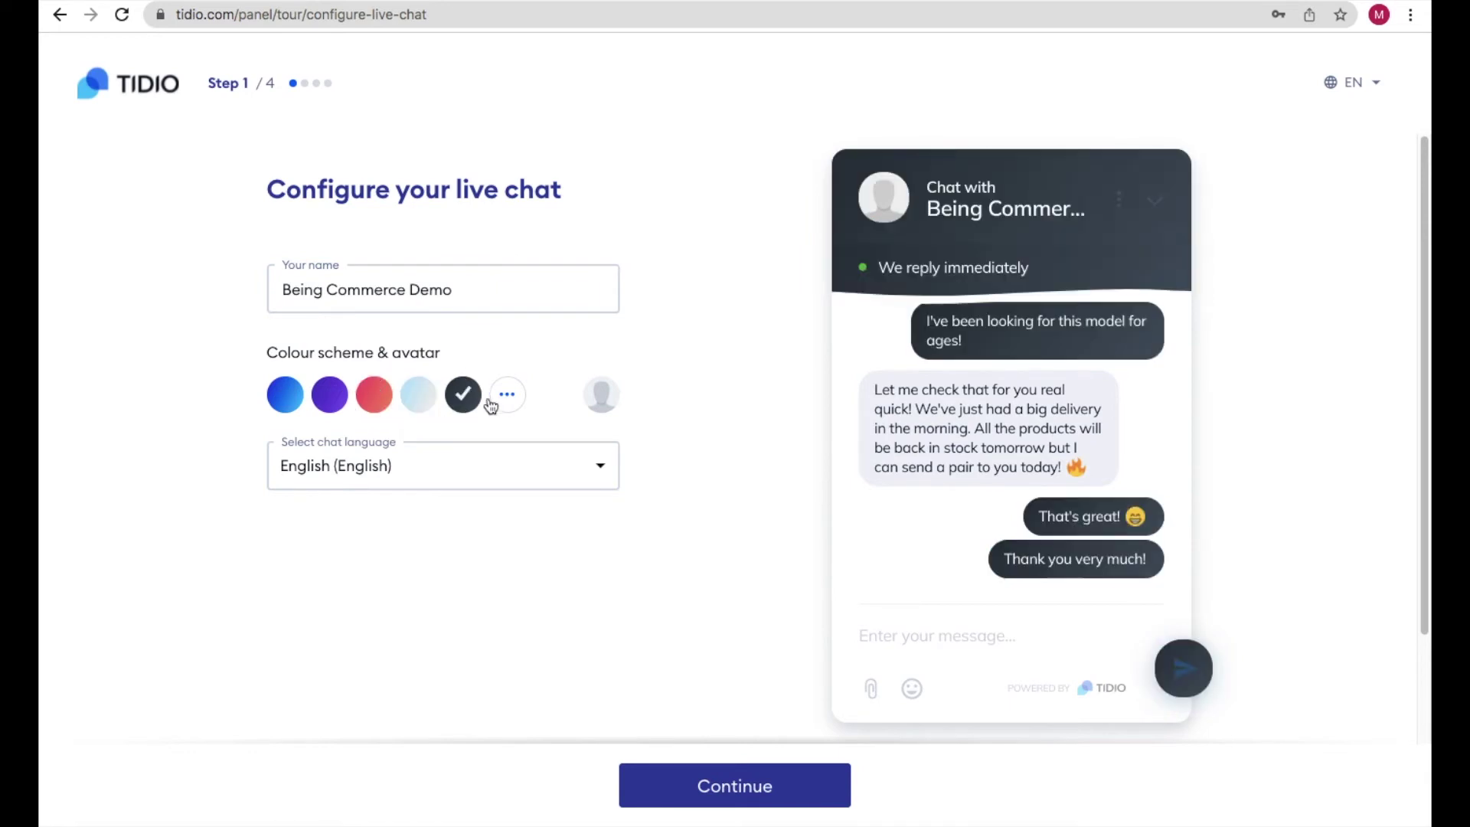
left_click(507, 394)
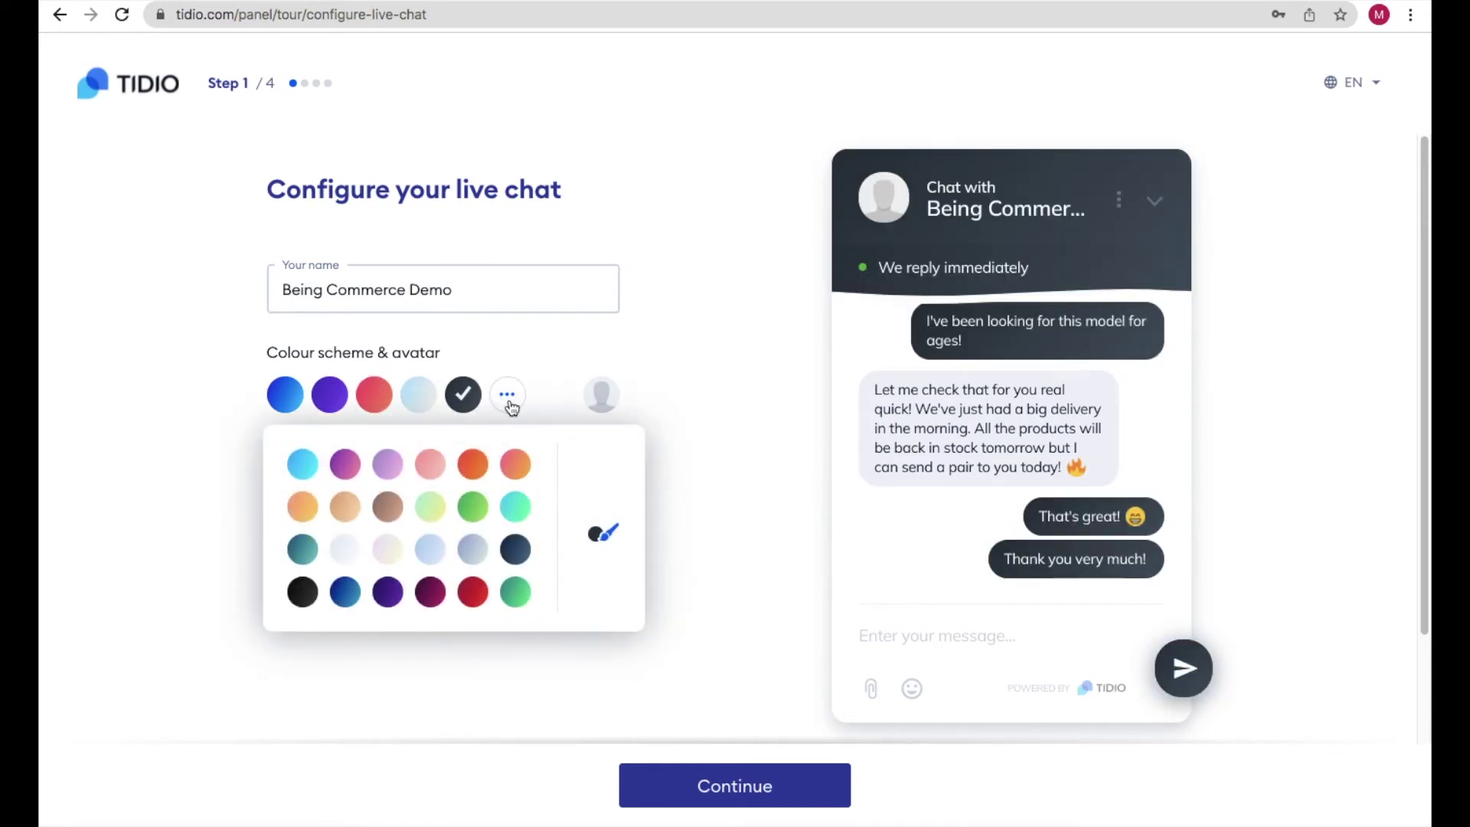
left_click(475, 506)
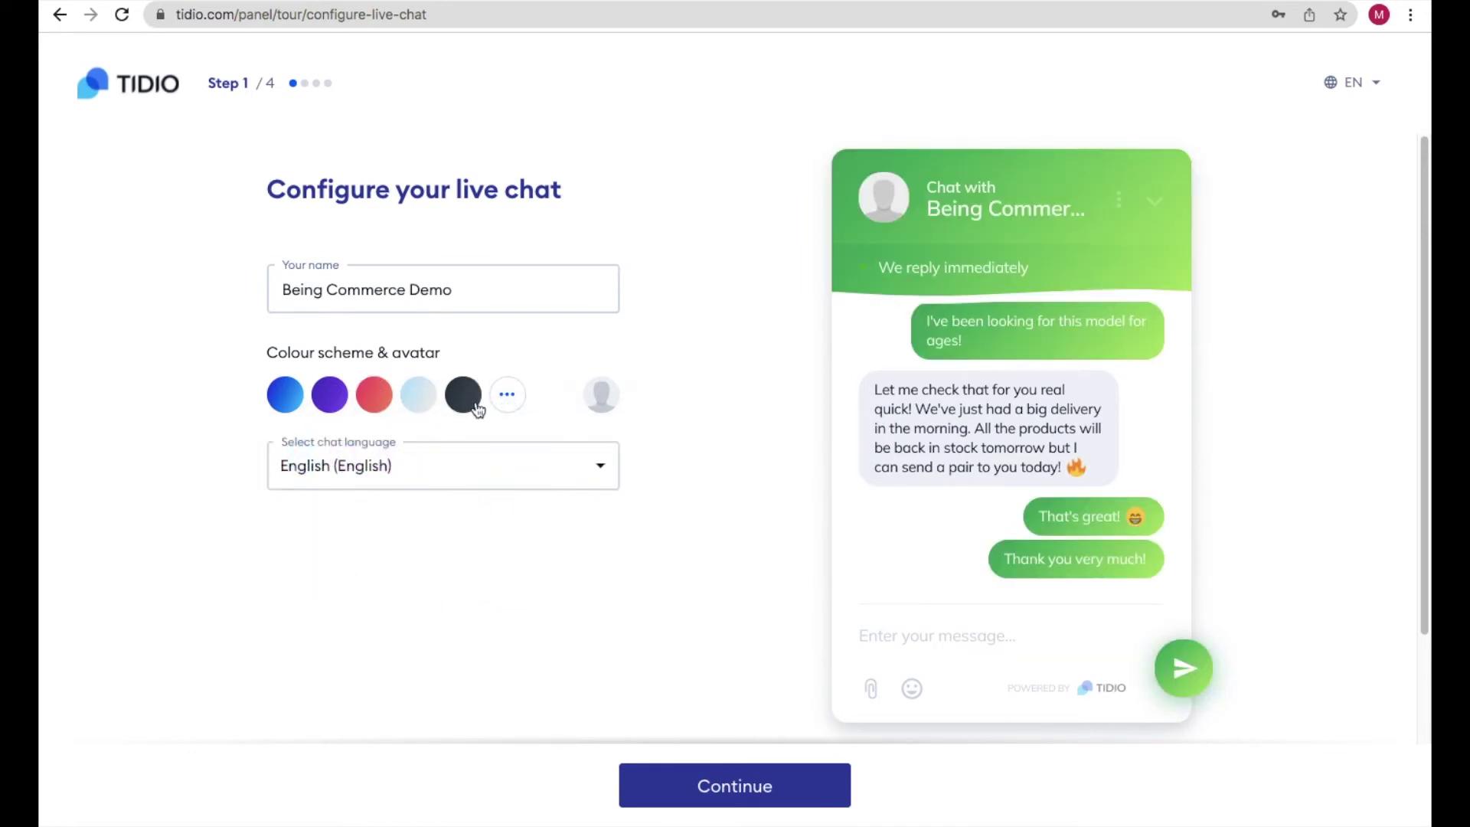
left_click(420, 402)
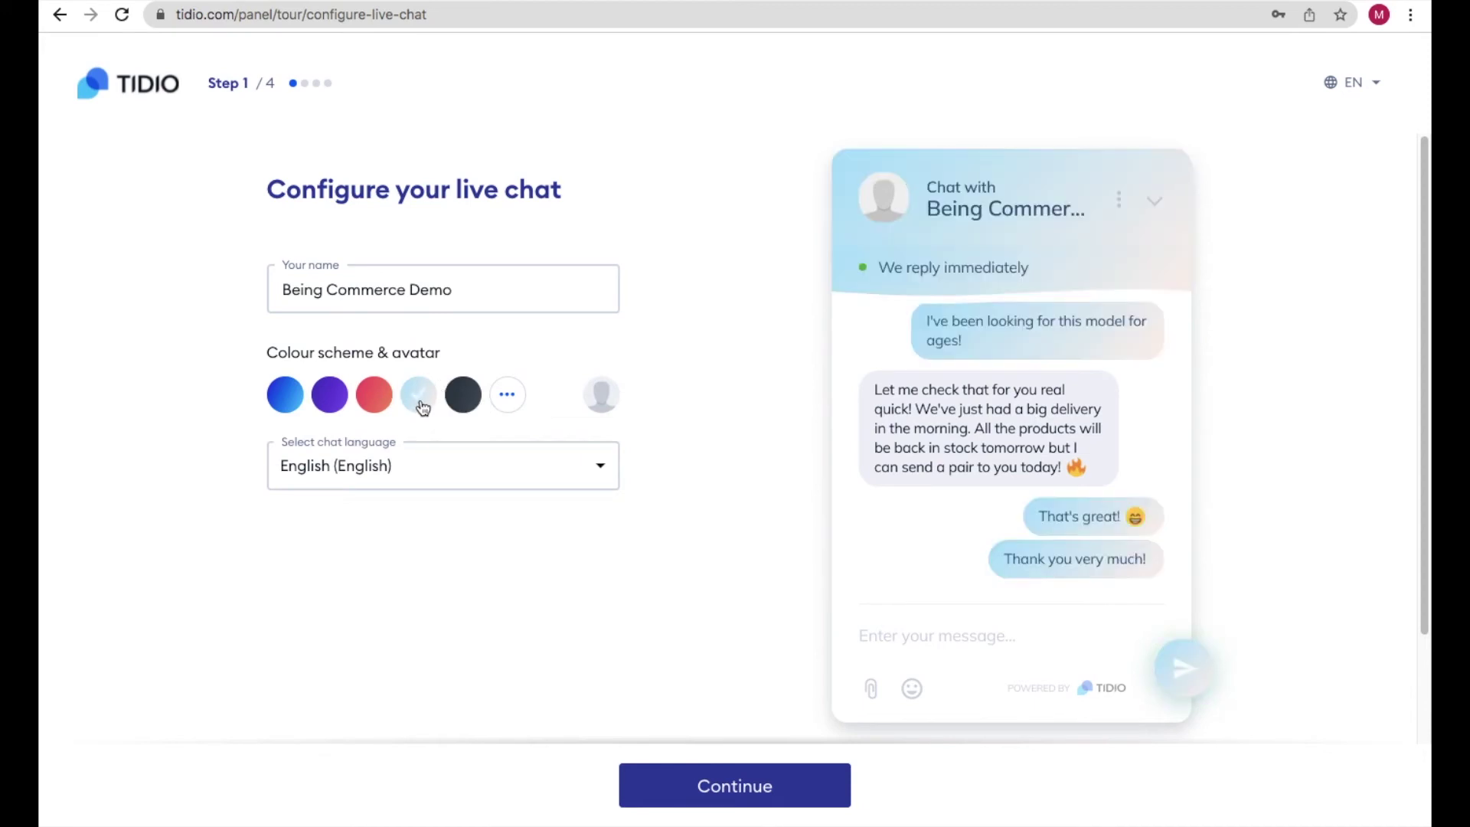
left_click(376, 408)
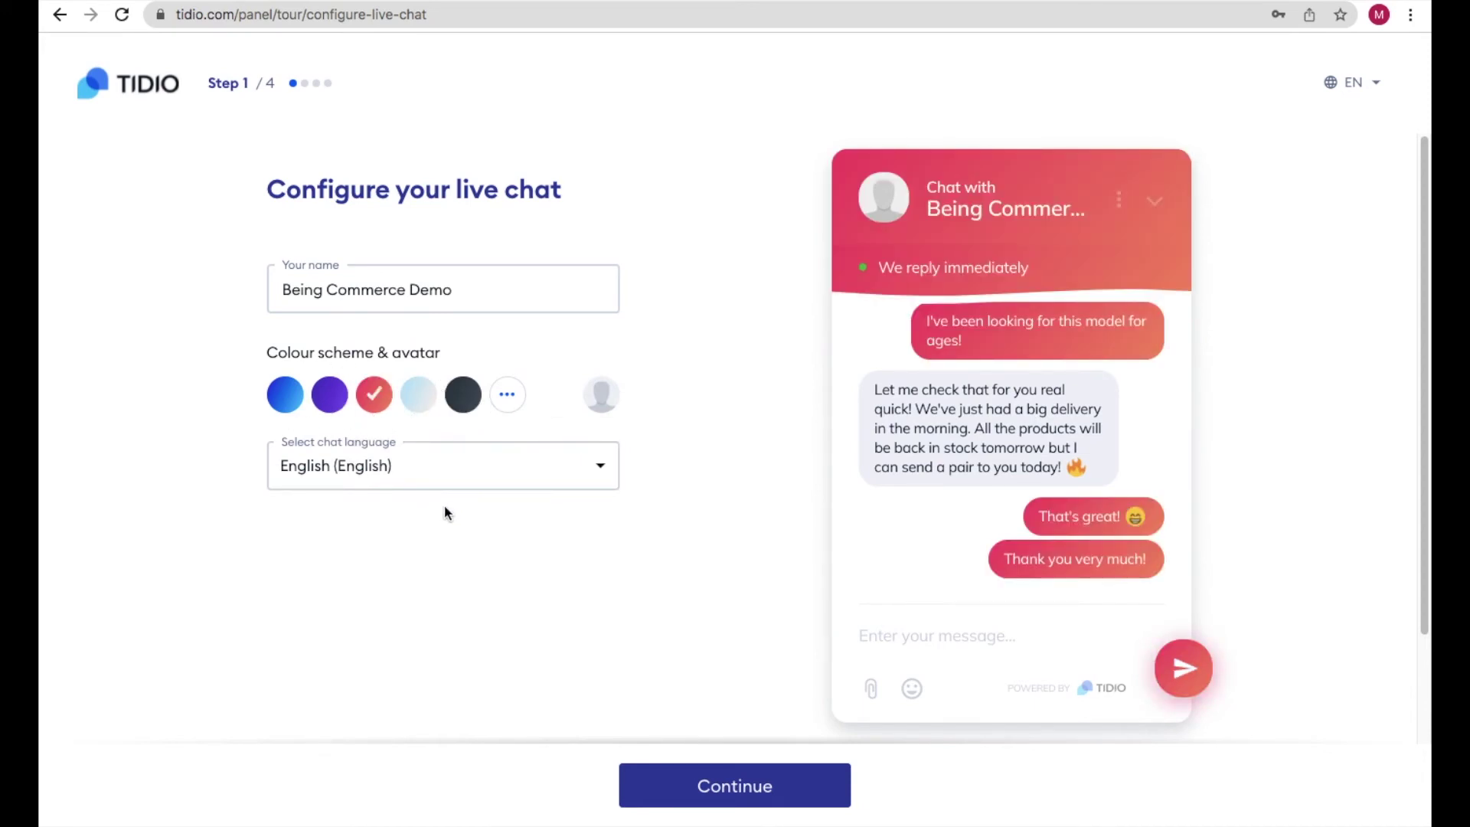
left_click(740, 788)
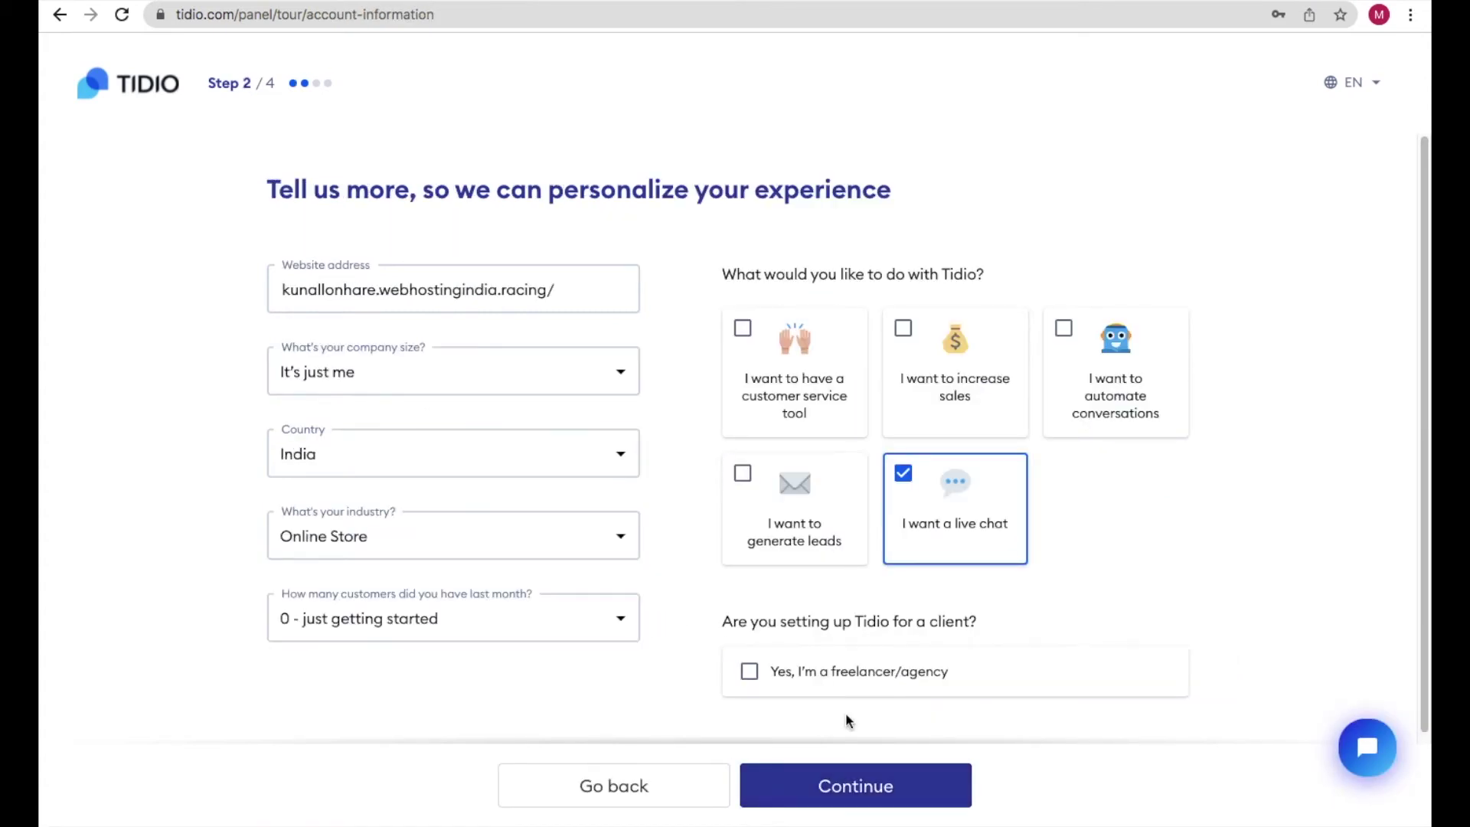
- Choose 'Just greet them warmly' for the first chatbot and finish Tidio's setup past the Install the code step
left_click(877, 793)
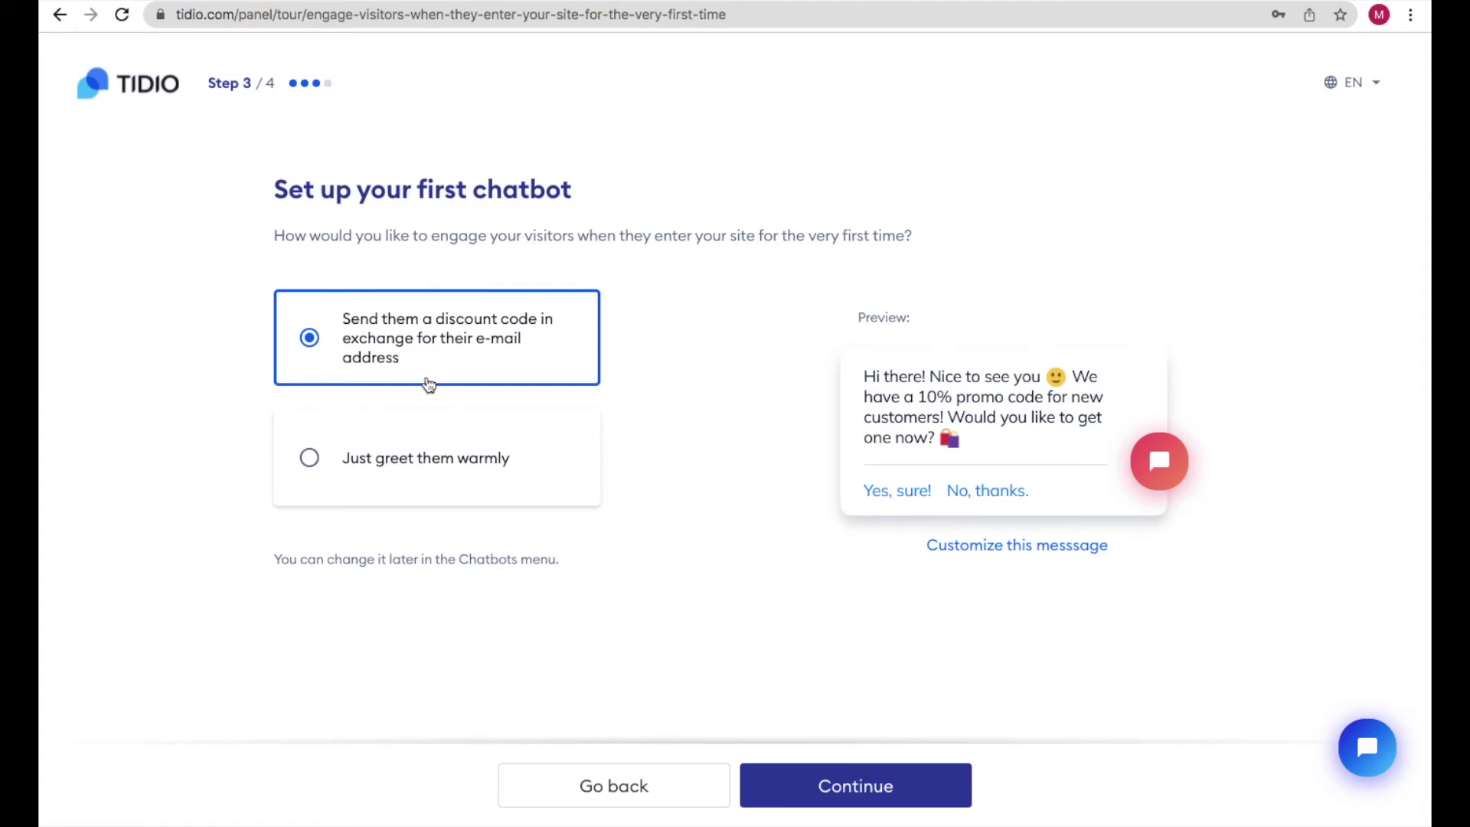
left_click(406, 469)
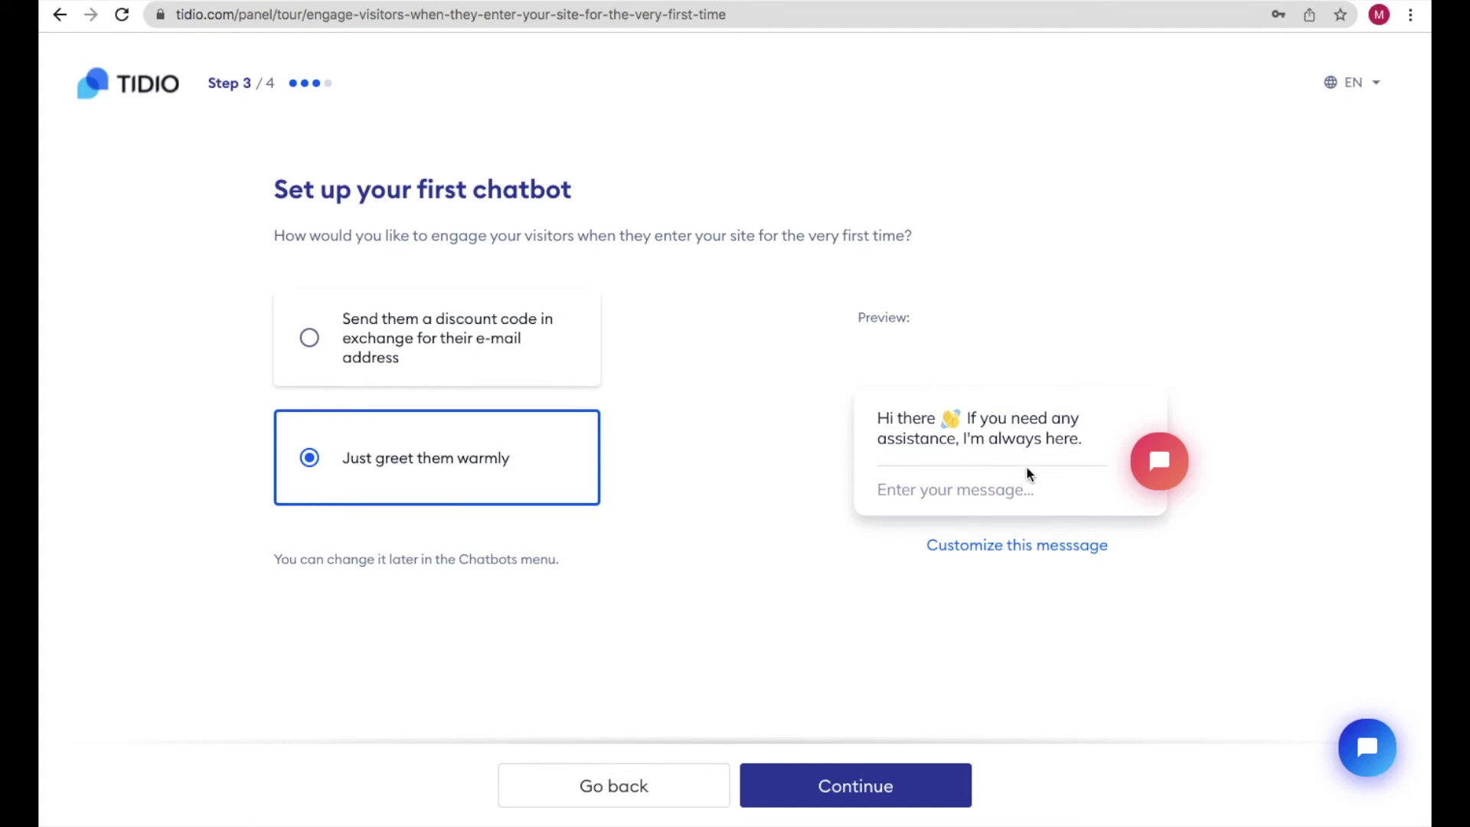
left_click(789, 785)
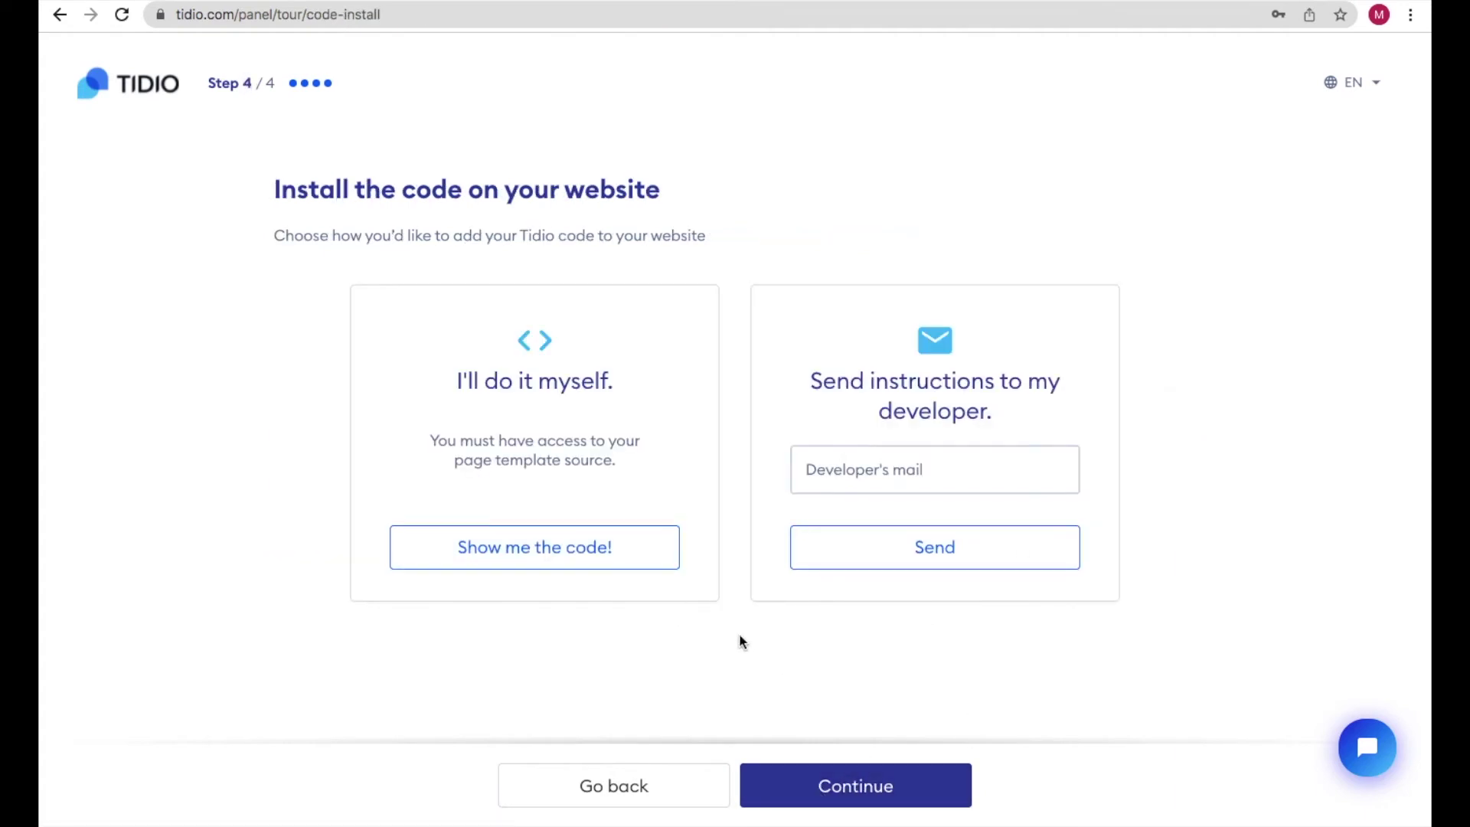
left_click(831, 773)
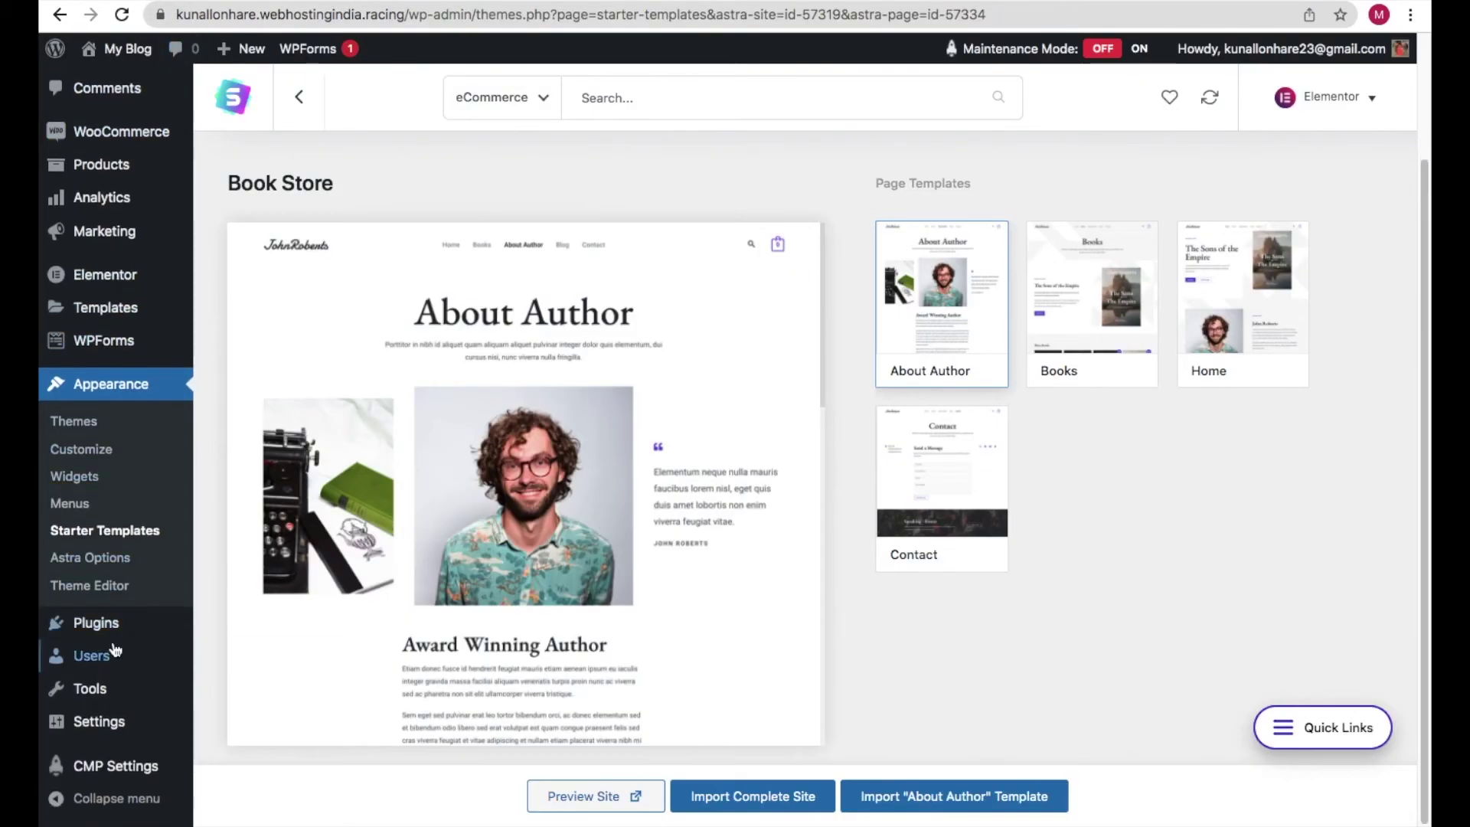
- Search Plugins > Add New for 'tidio' and install the Tidio – Live Chat plugin
mouse_move(113, 636)
left_click(232, 654)
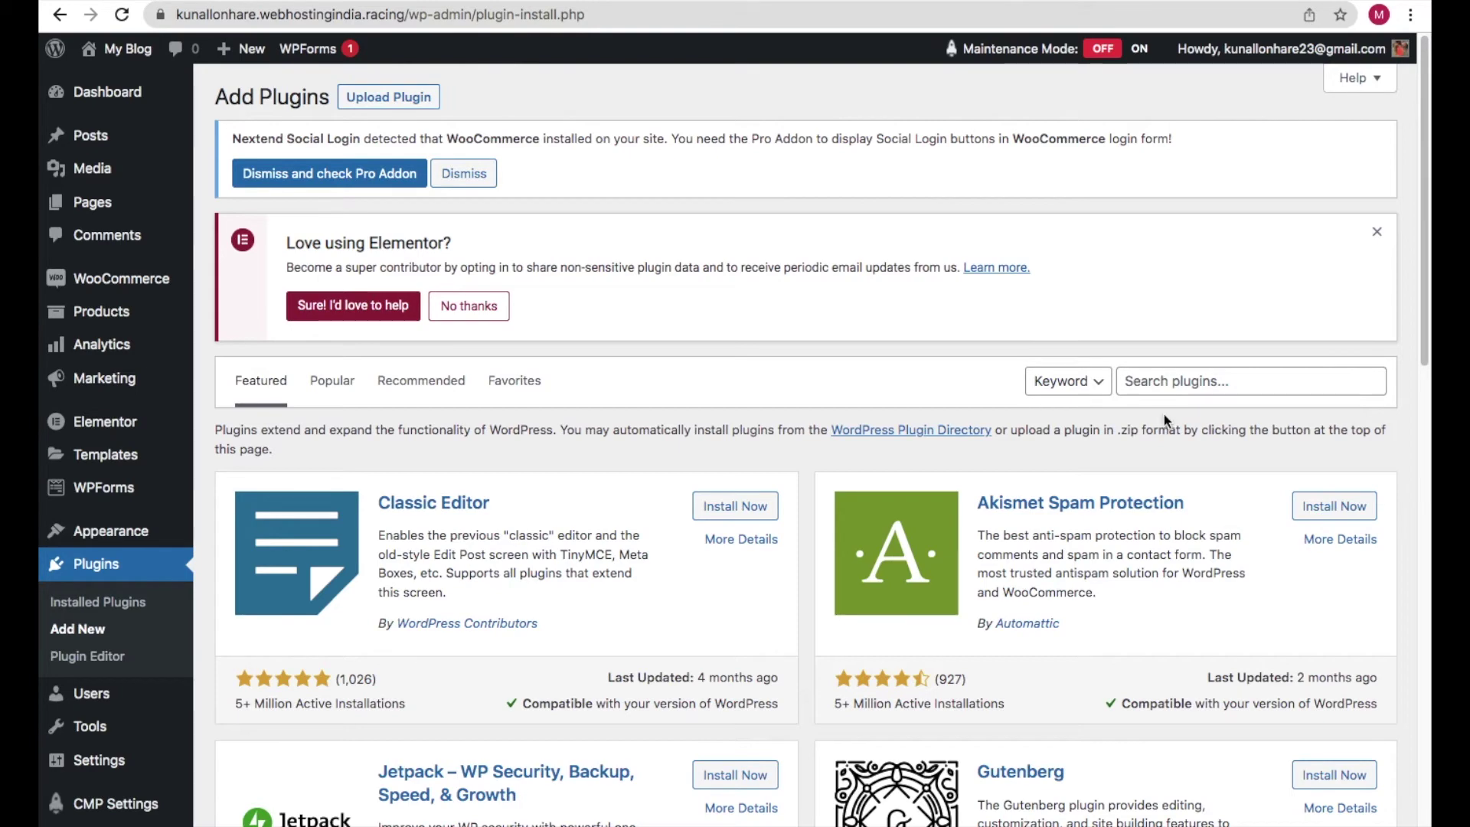
left_click(1160, 388)
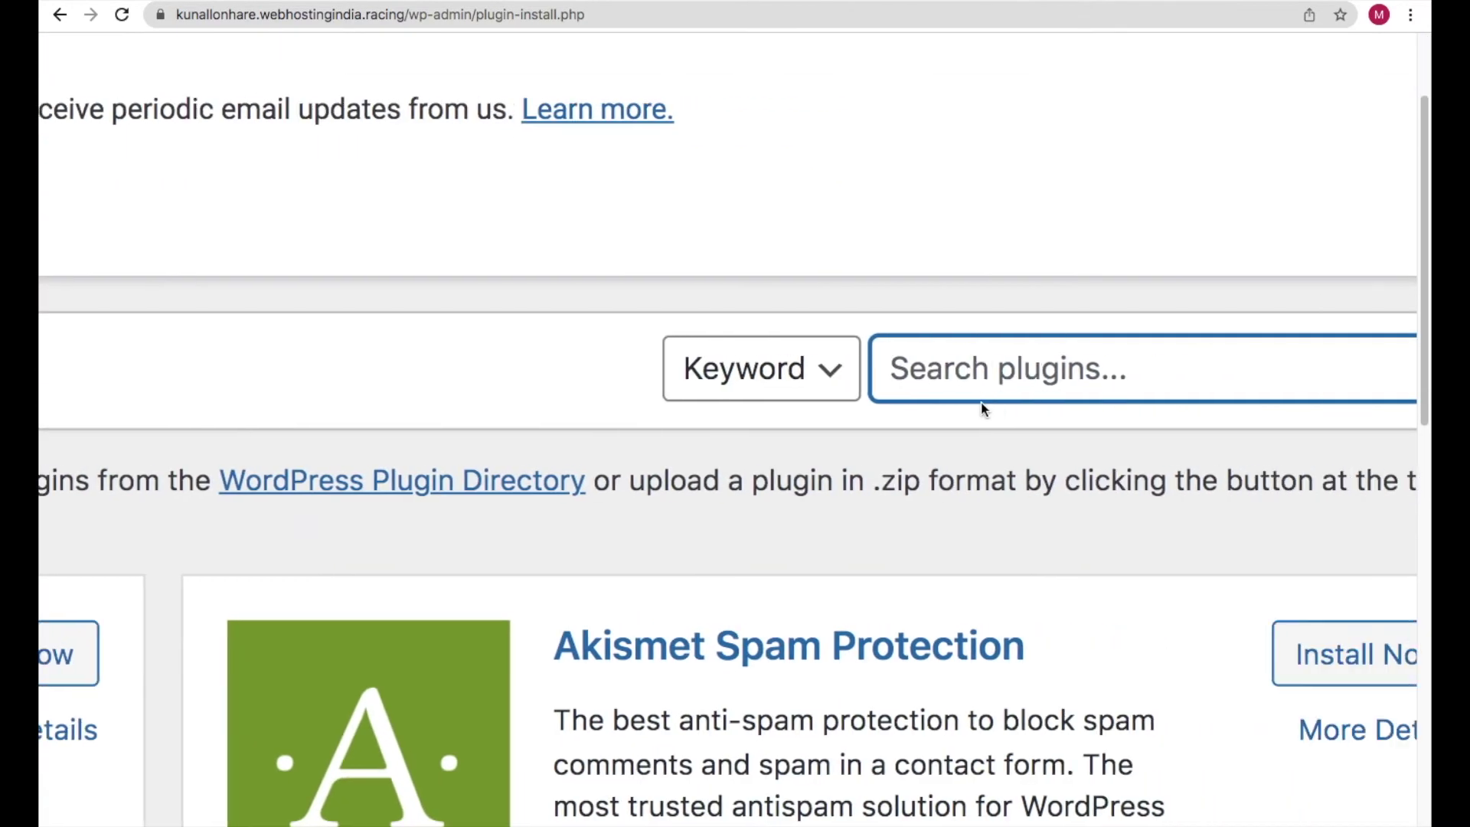
type("tidio")
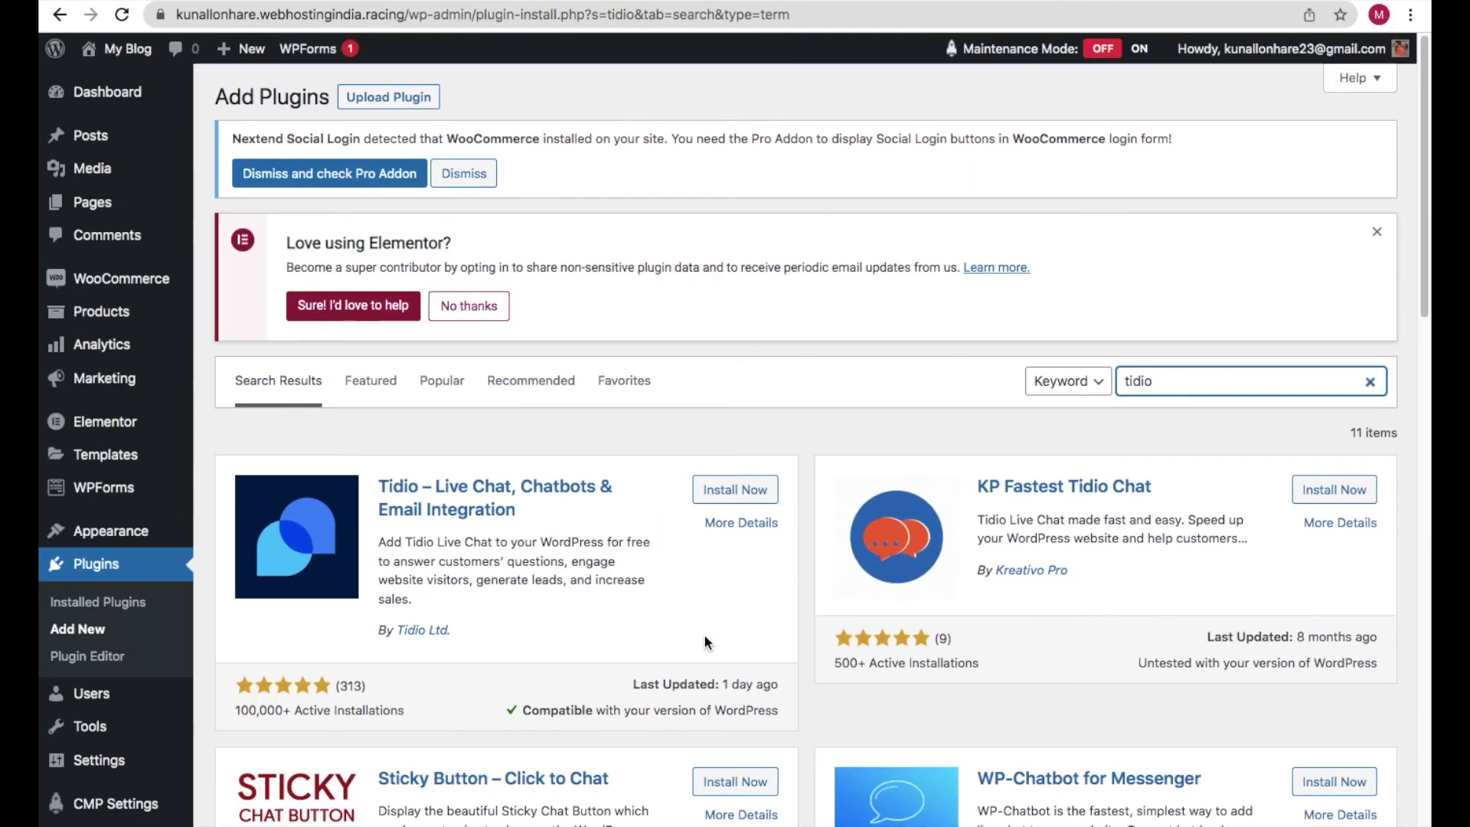
left_click(821, 519)
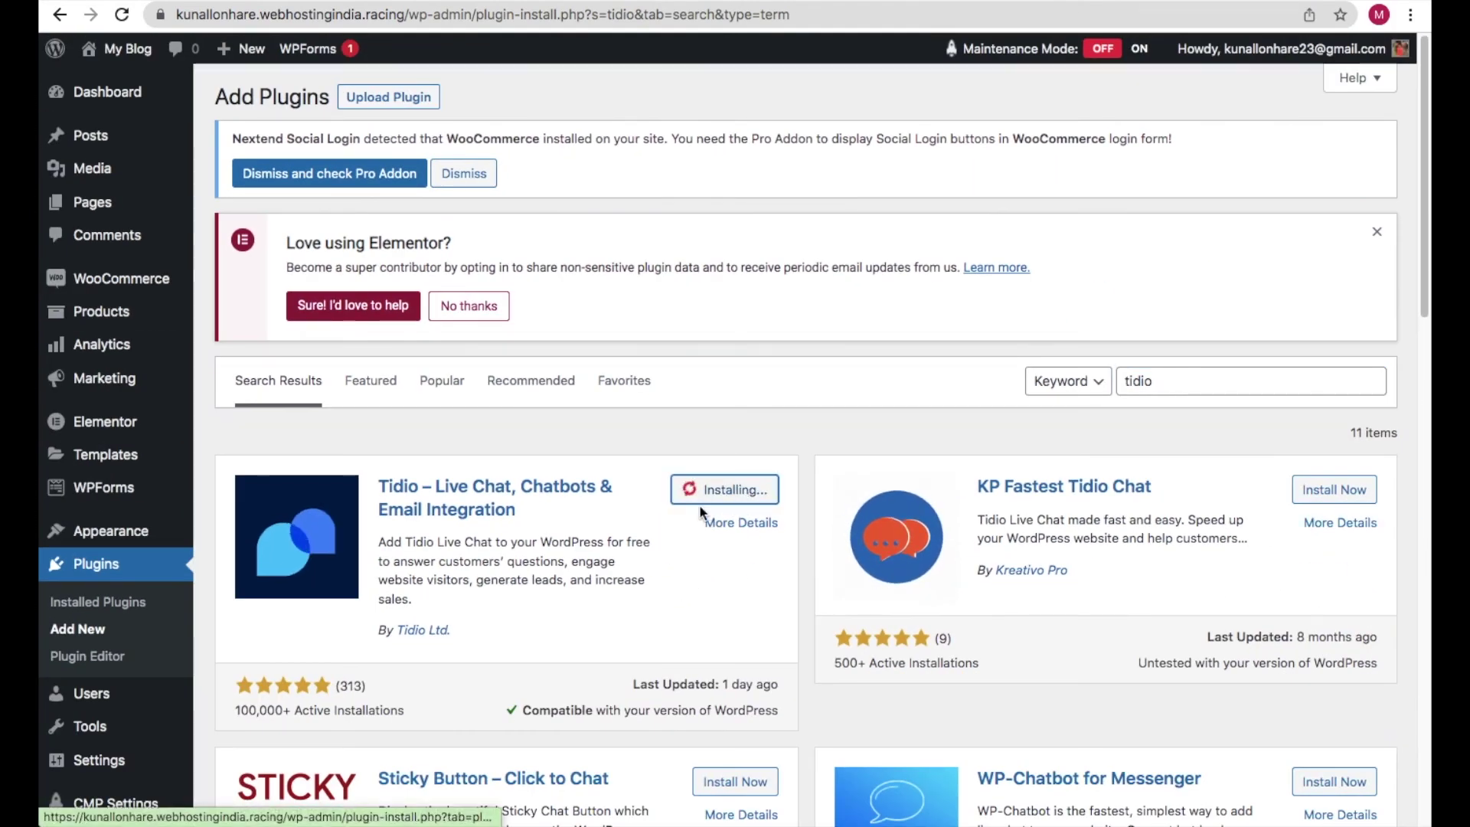
scroll(307, 651, "down", 3)
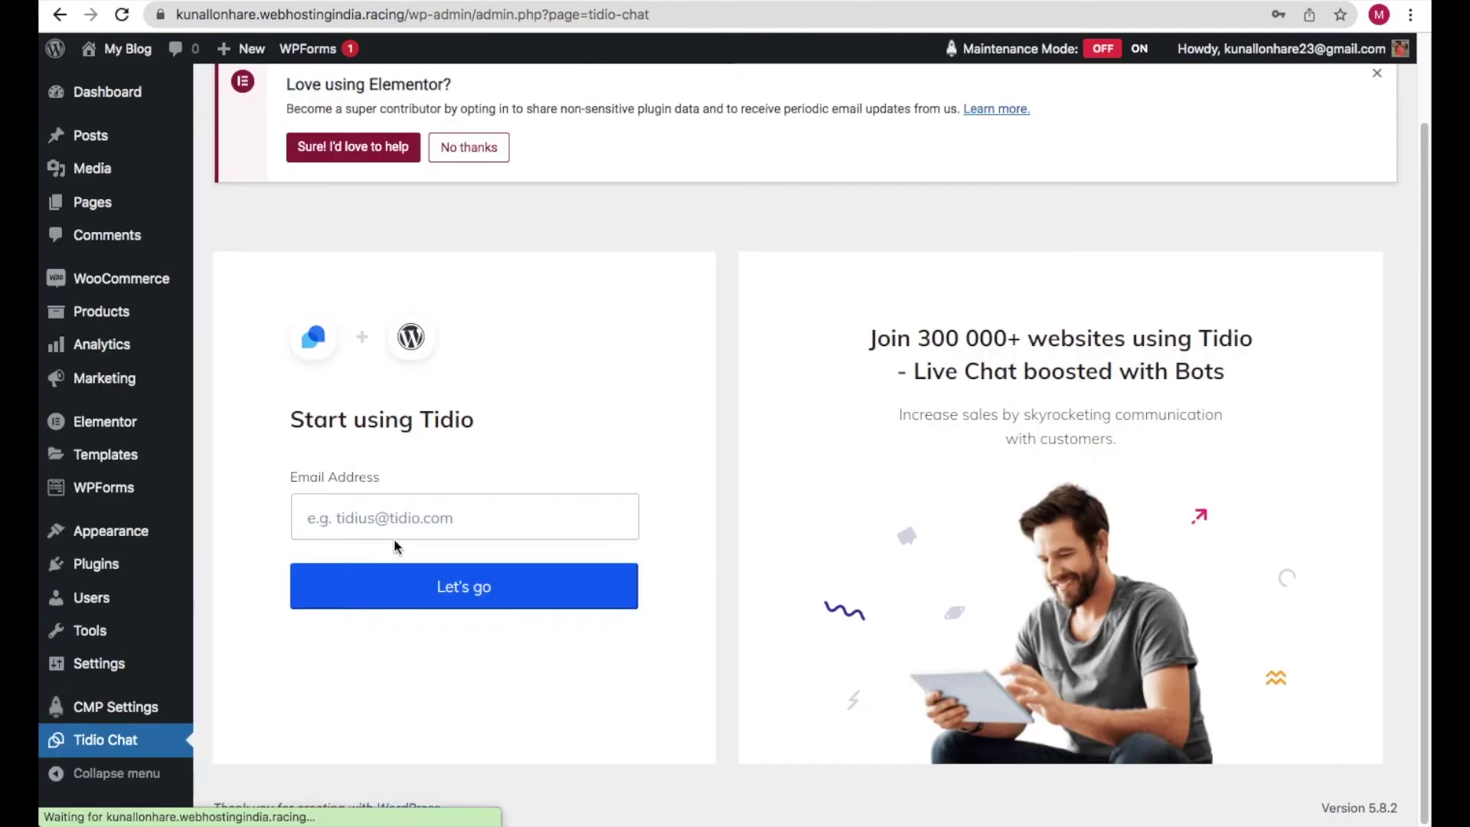
- Log the Tidio Chat plugin into the Tidio account using the saved e-mail and password
left_click(364, 517)
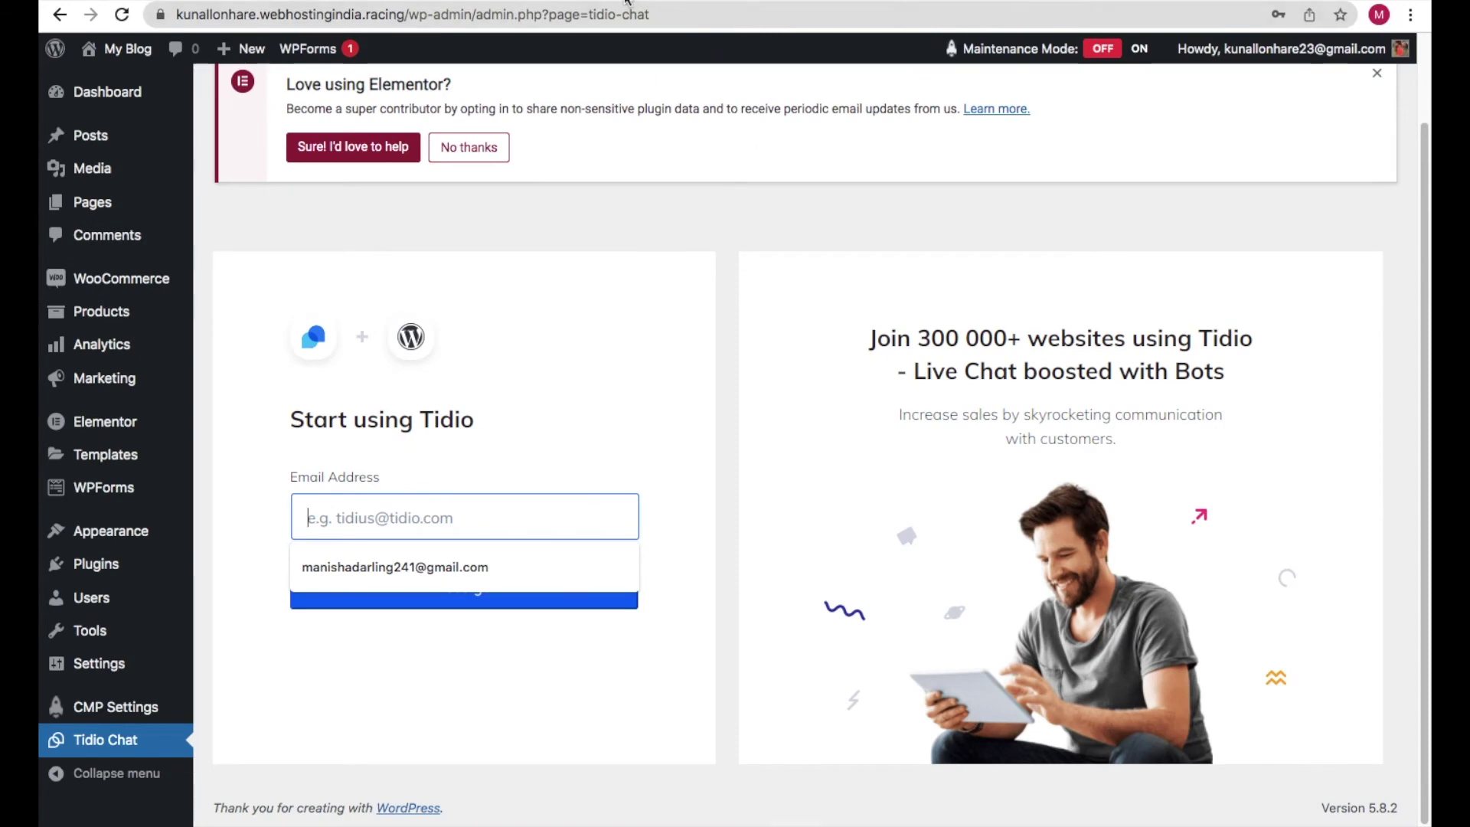
left_click(413, 567)
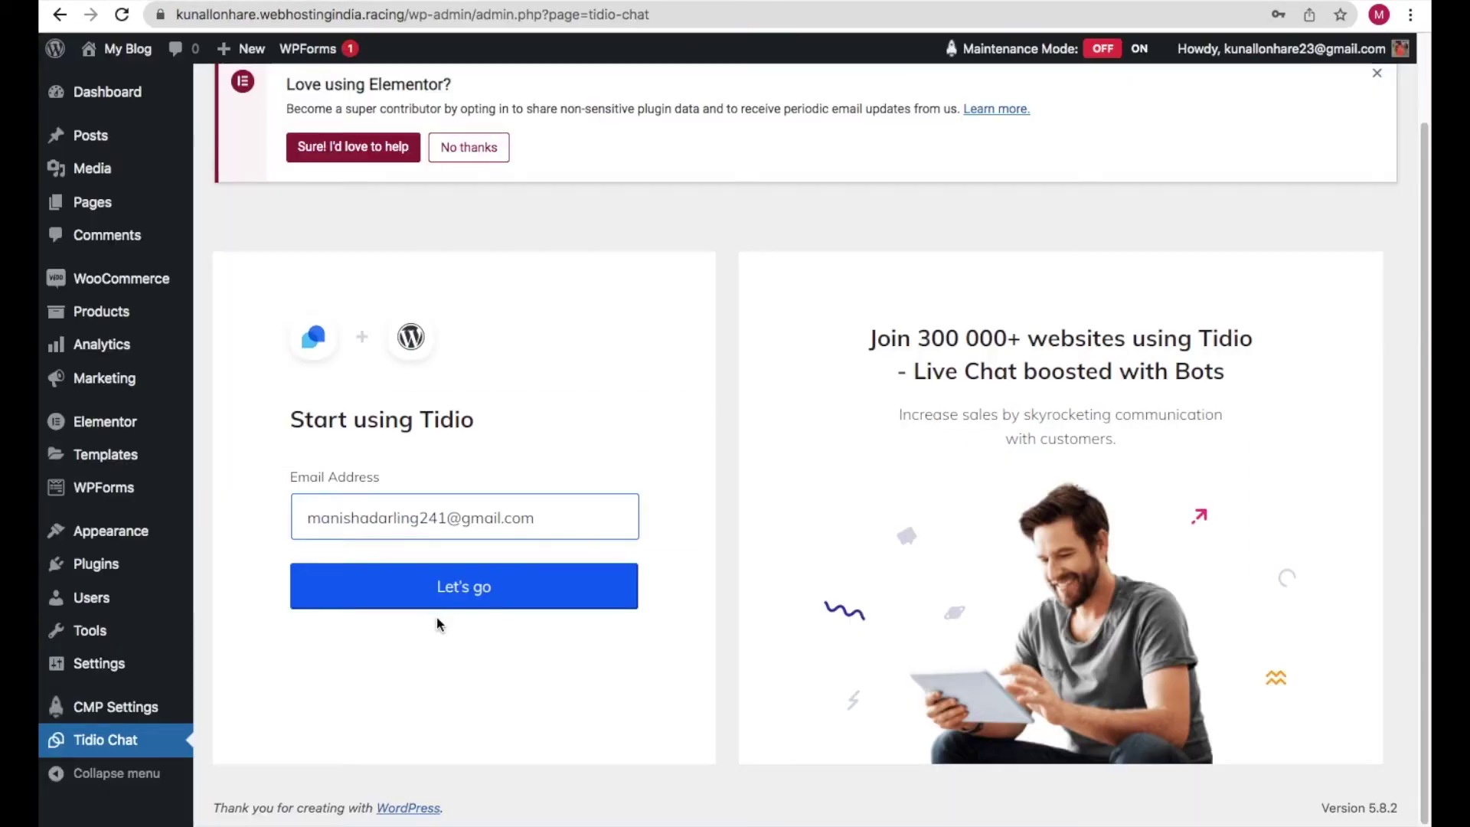
left_click(438, 602)
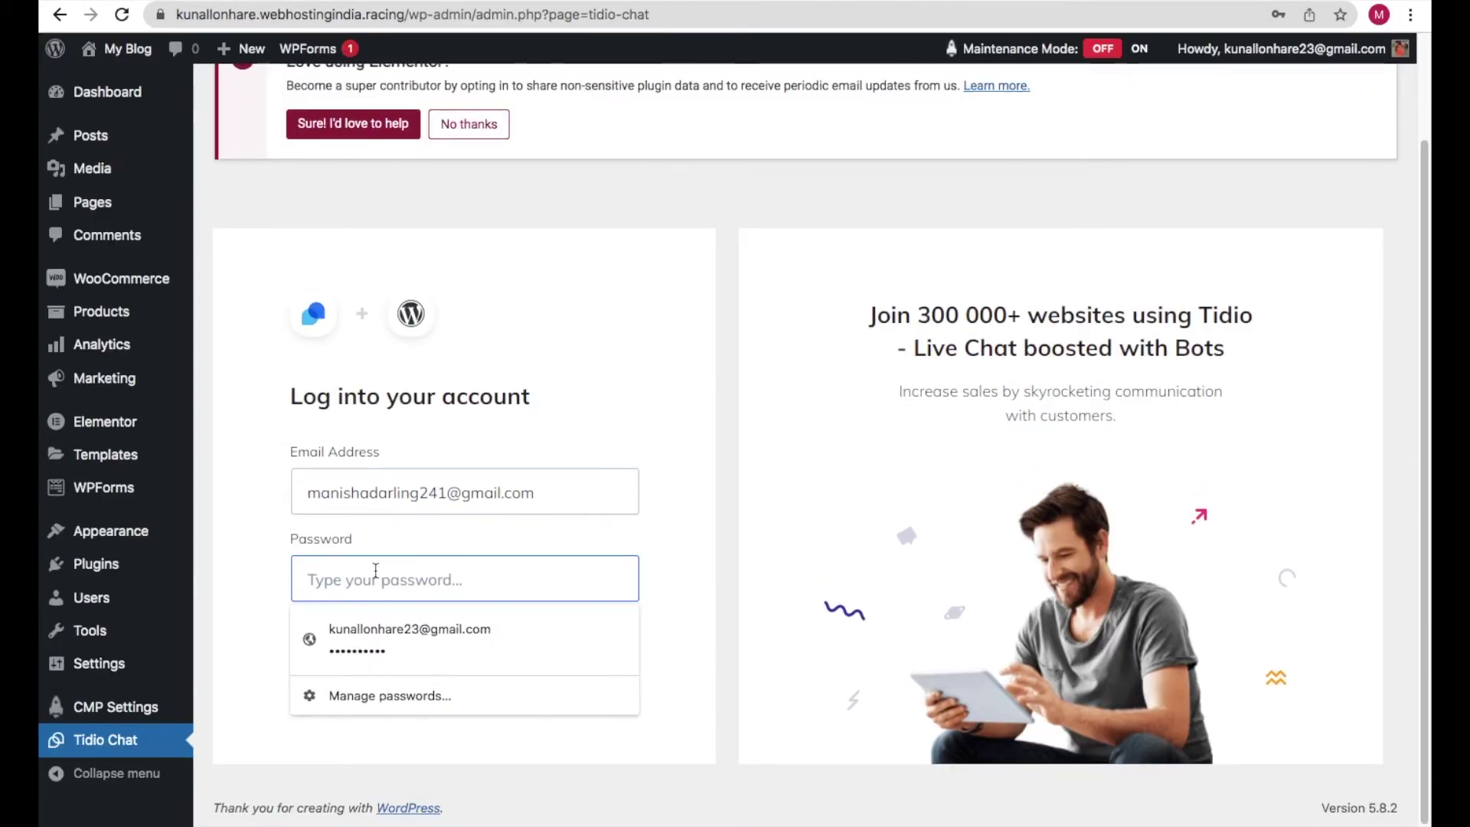
left_click(410, 640)
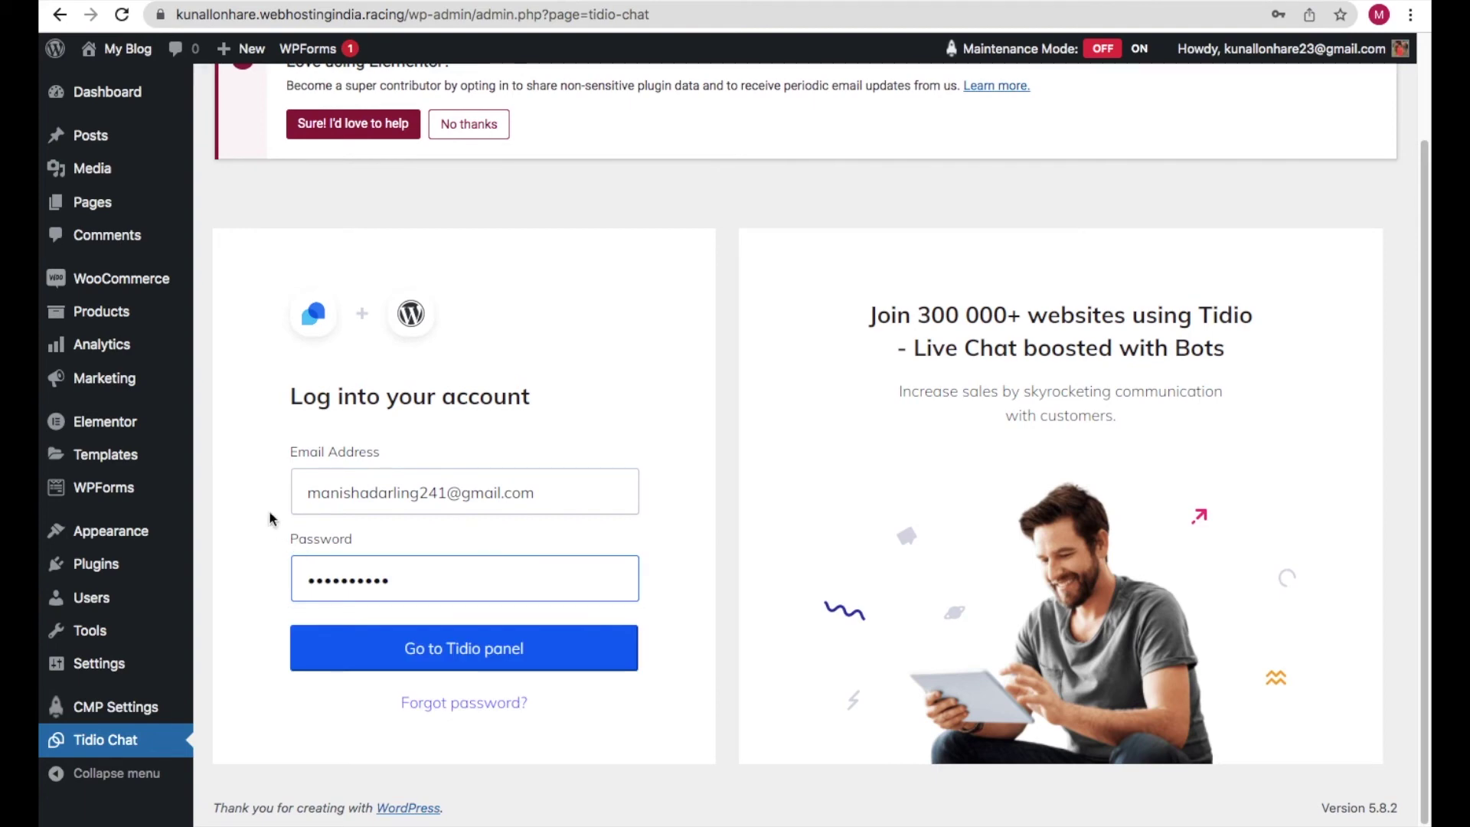
left_click(408, 655)
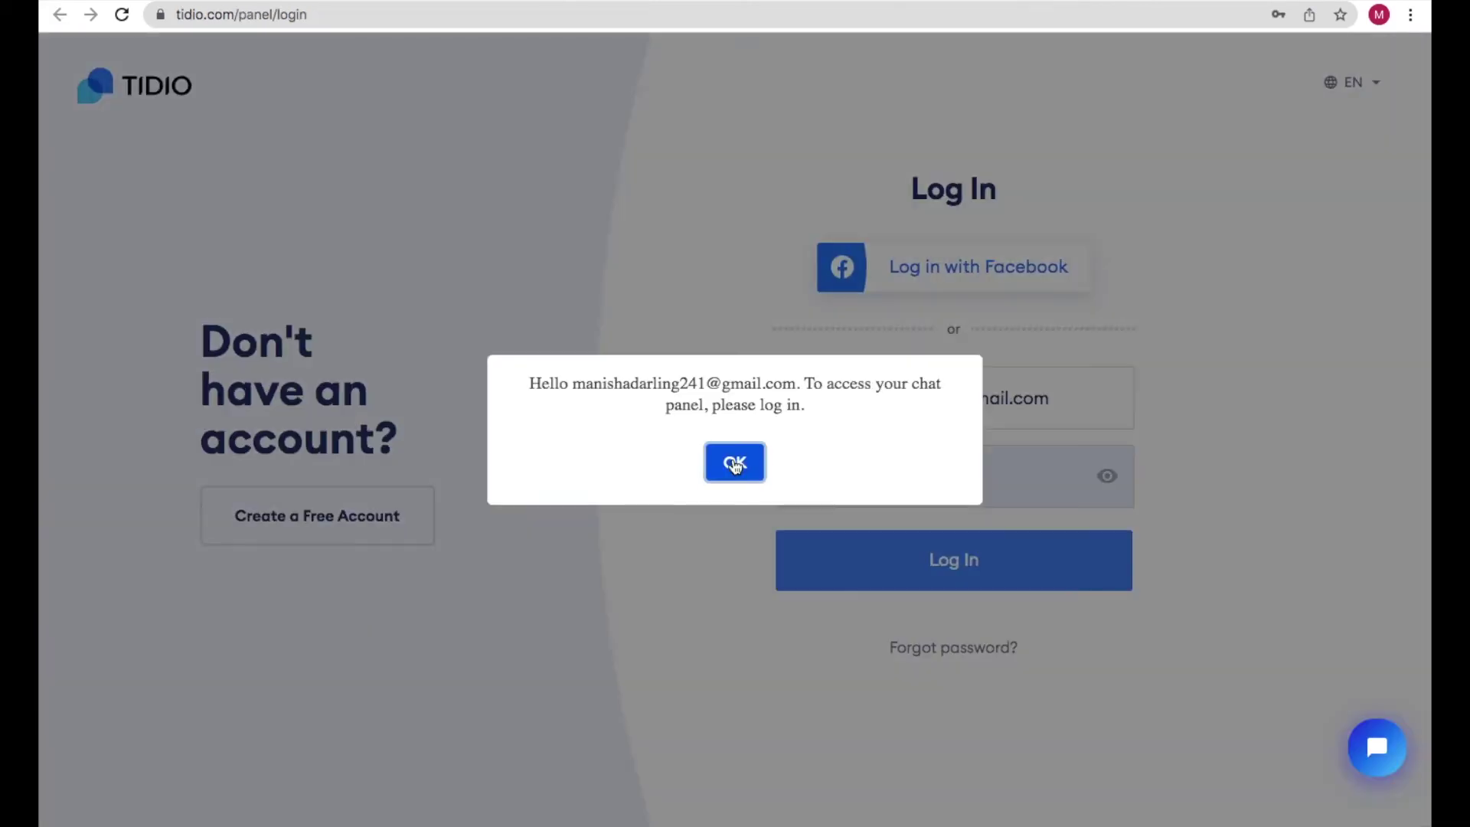
left_click(736, 462)
left_click(951, 553)
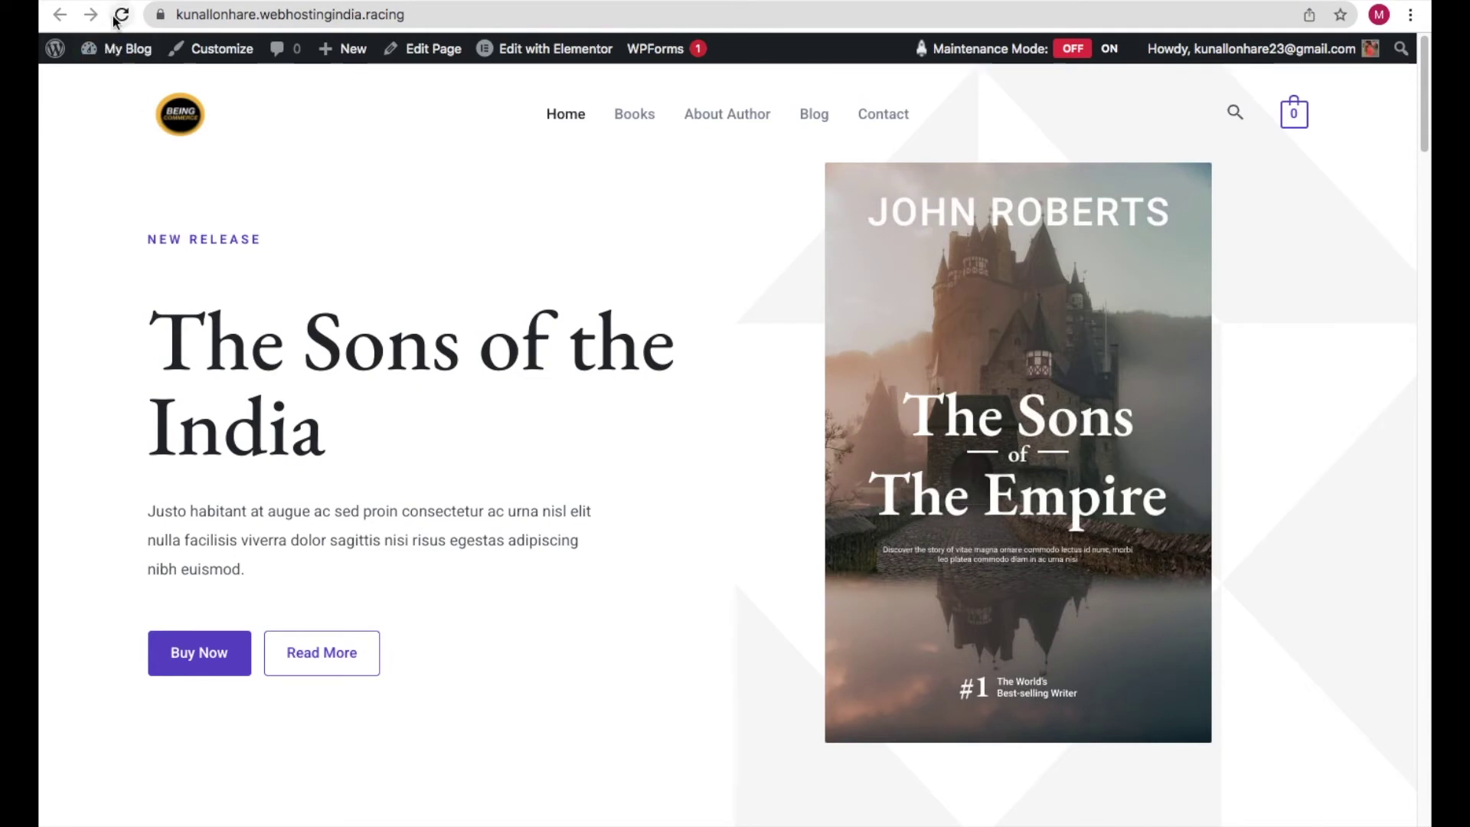
- Reload the live site and open the chat bubble to see the greeting
left_click(122, 14)
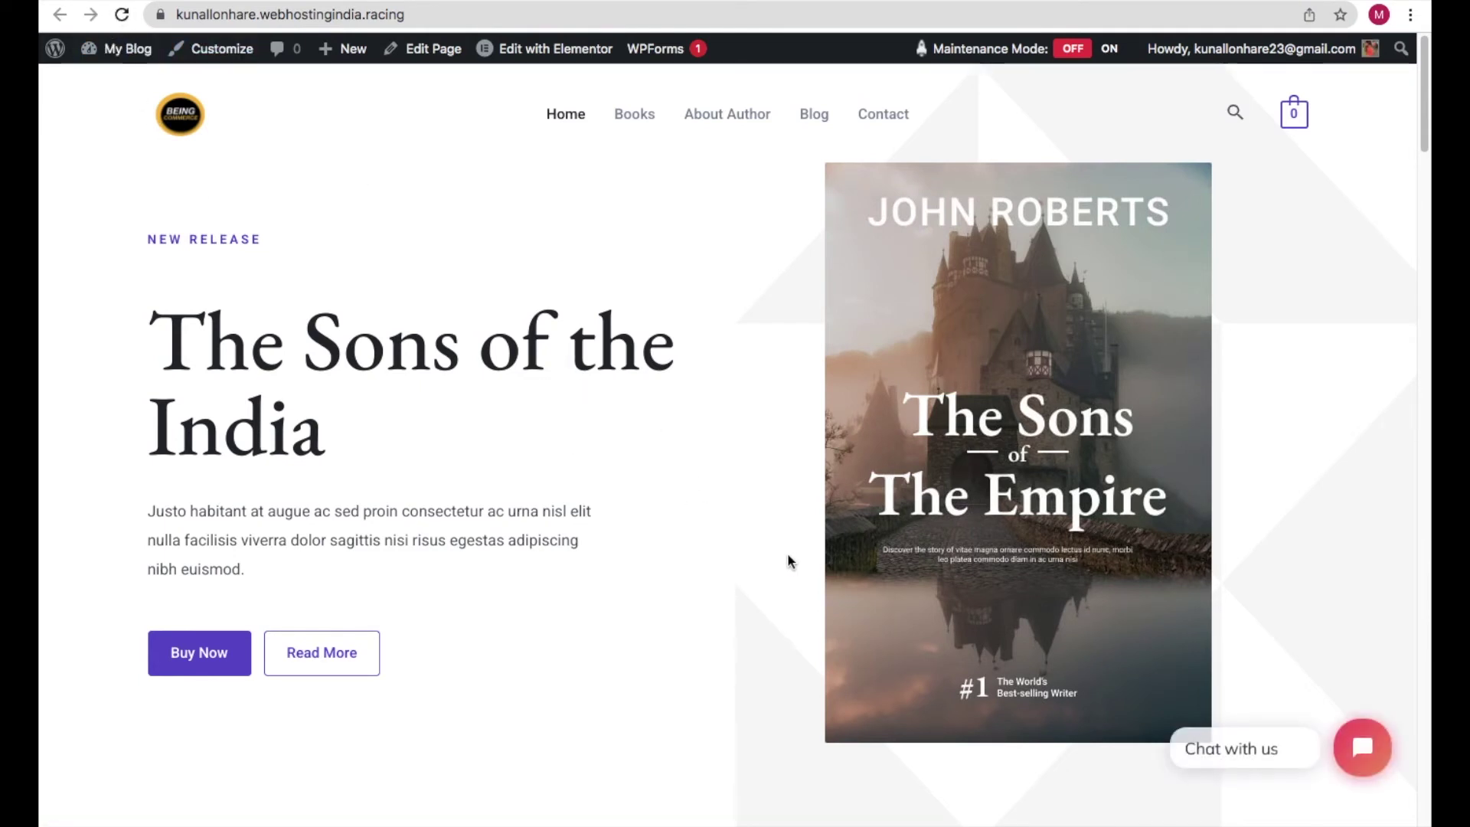
scroll(1399, 772, "up", 5)
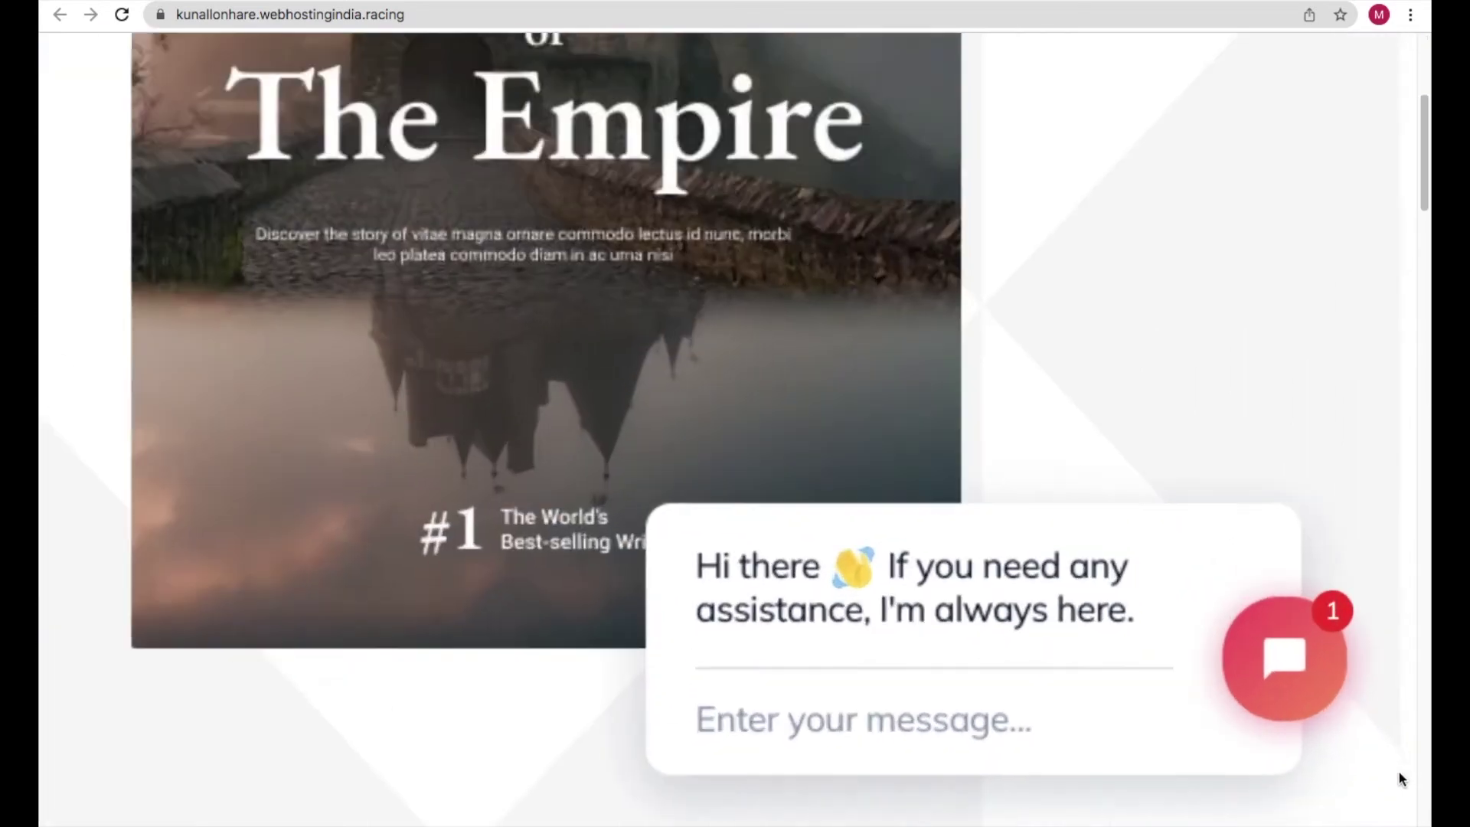
scroll(1386, 751, "down", 5)
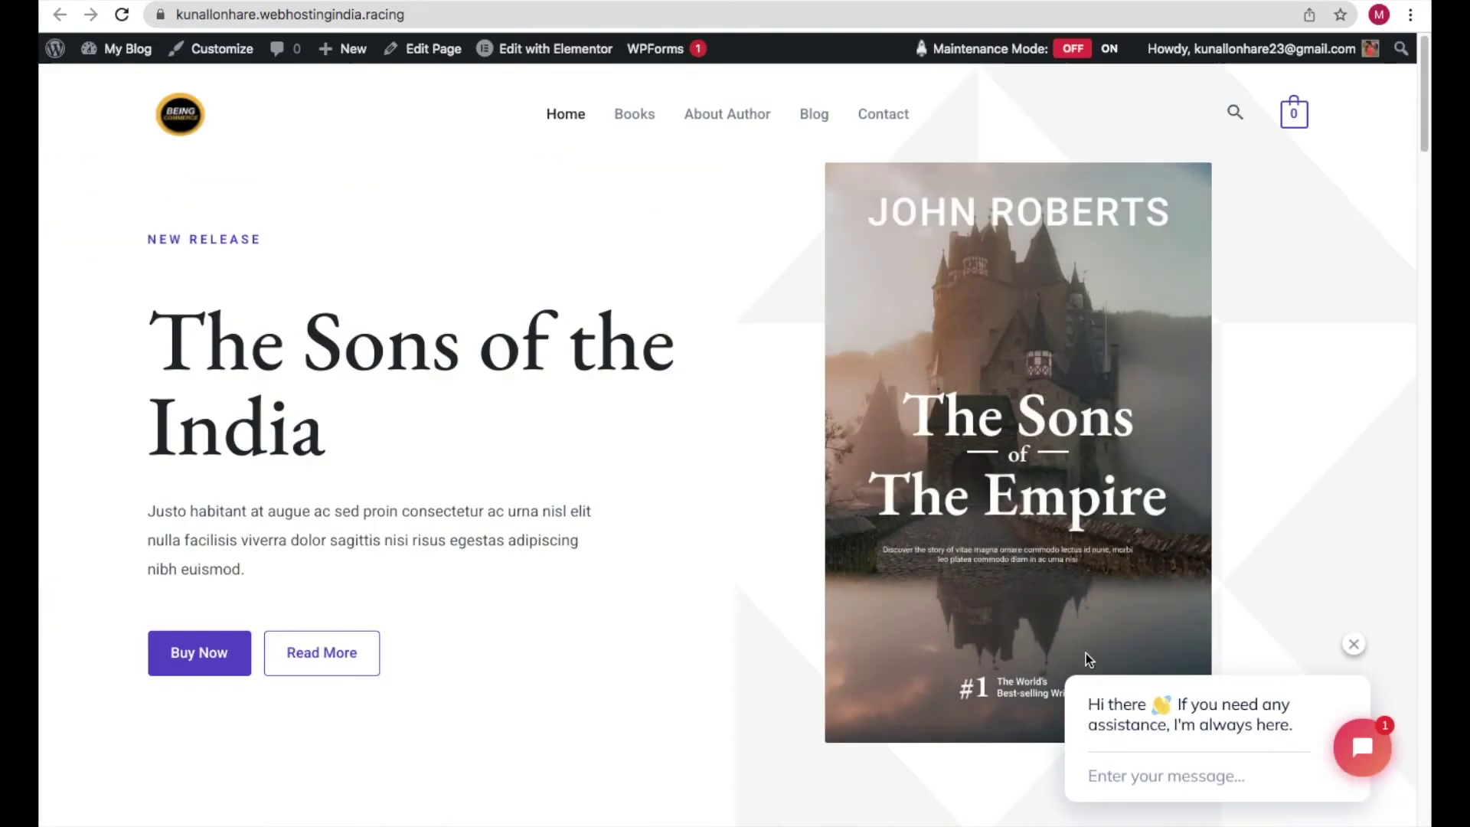
left_click(1386, 751)
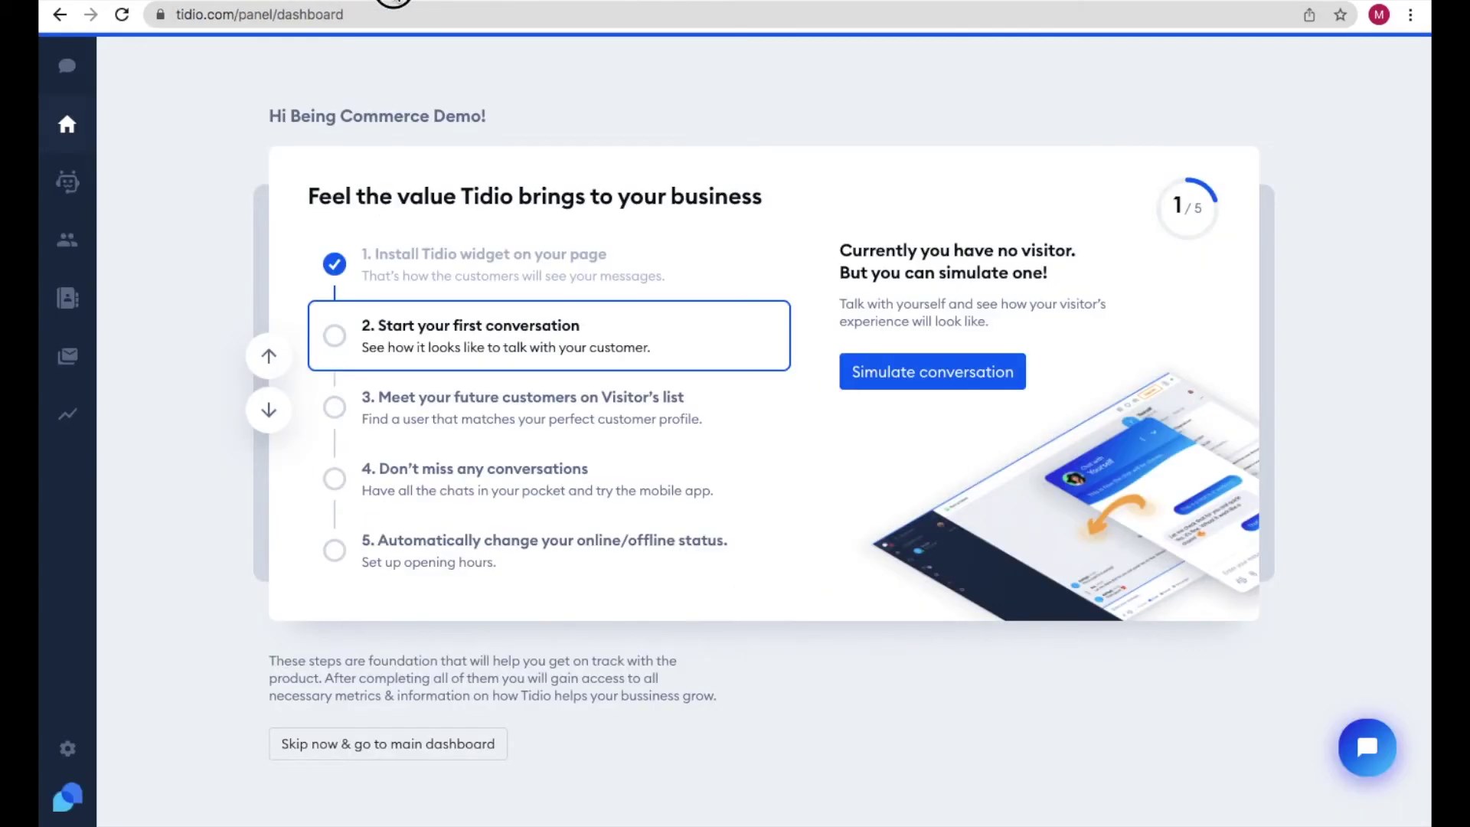
- Open the Welcome new visitors bot from Tidio's Chatbots list for editing
key("ctrl+Tab")
left_click(68, 184)
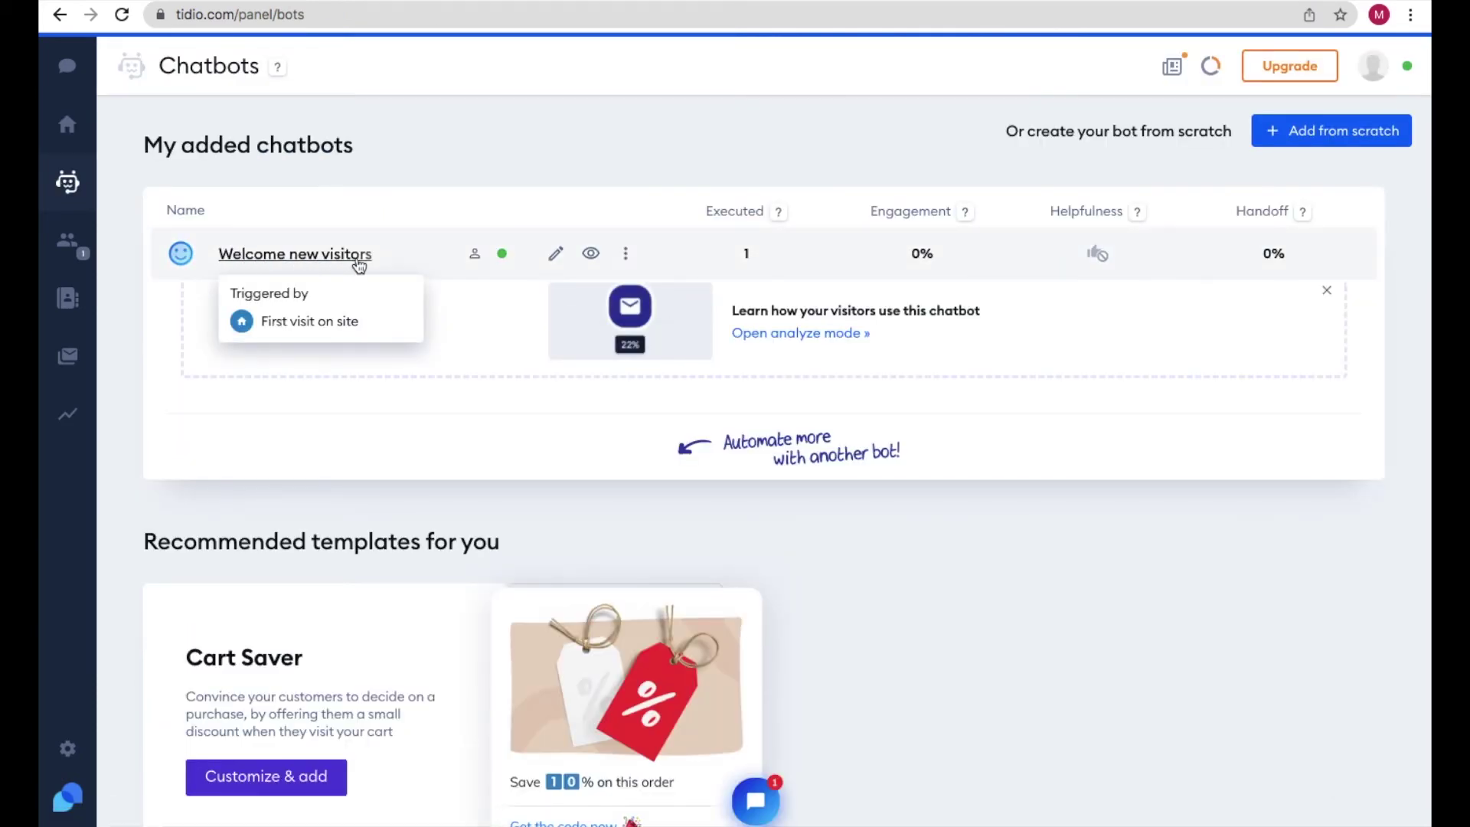
left_click(557, 254)
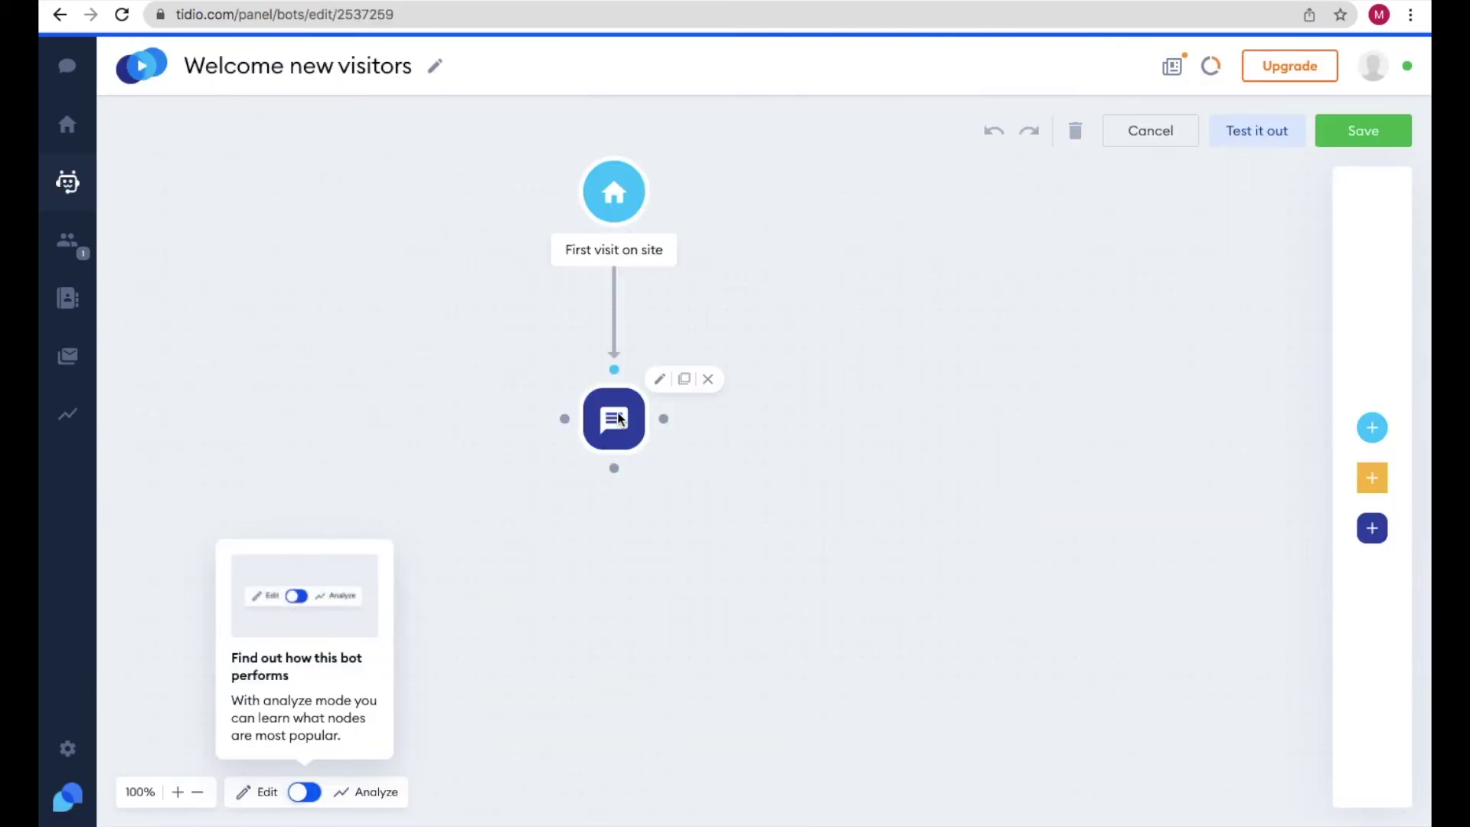
left_click(616, 418)
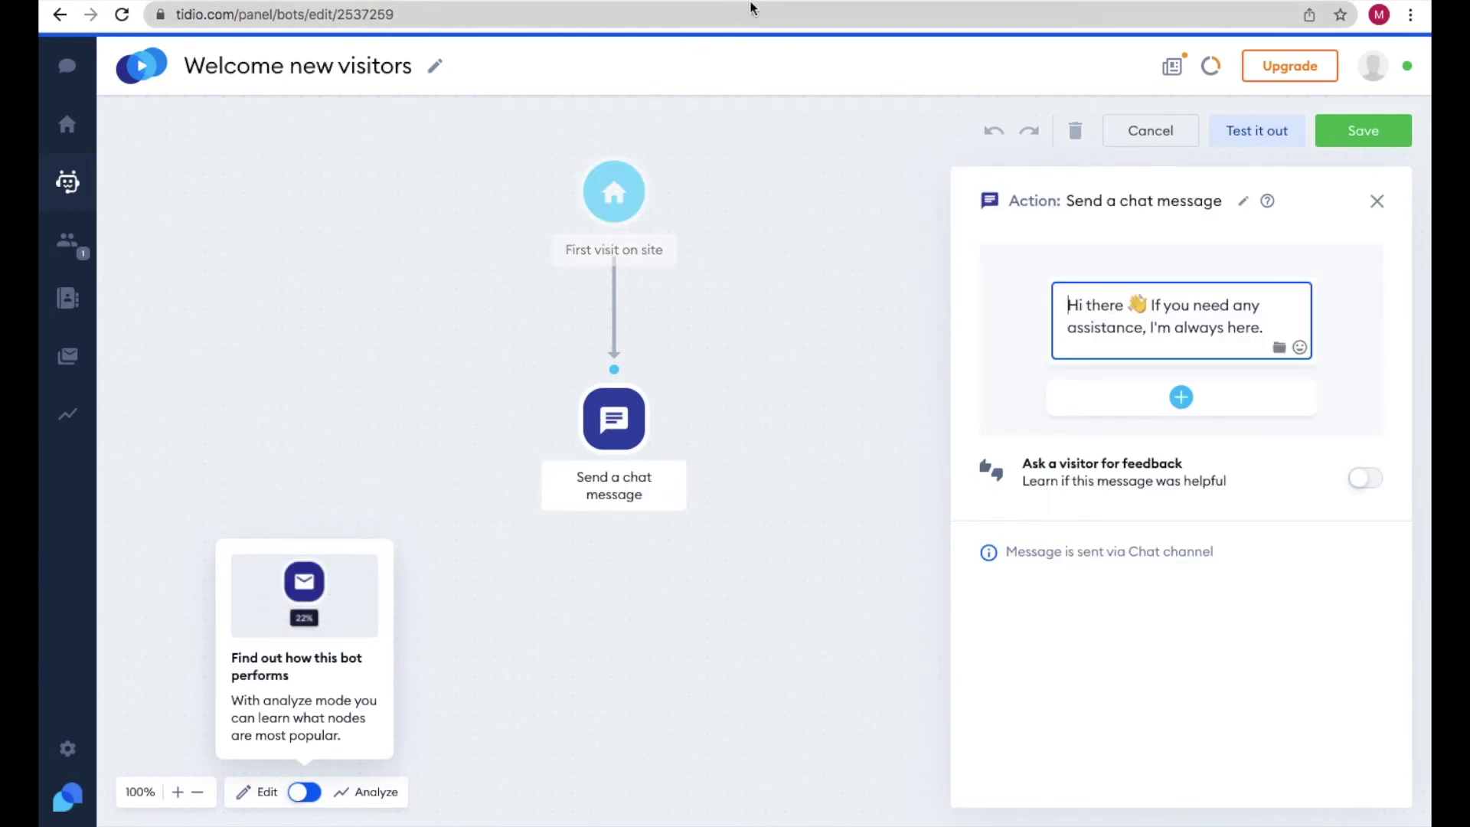
left_click(796, 1)
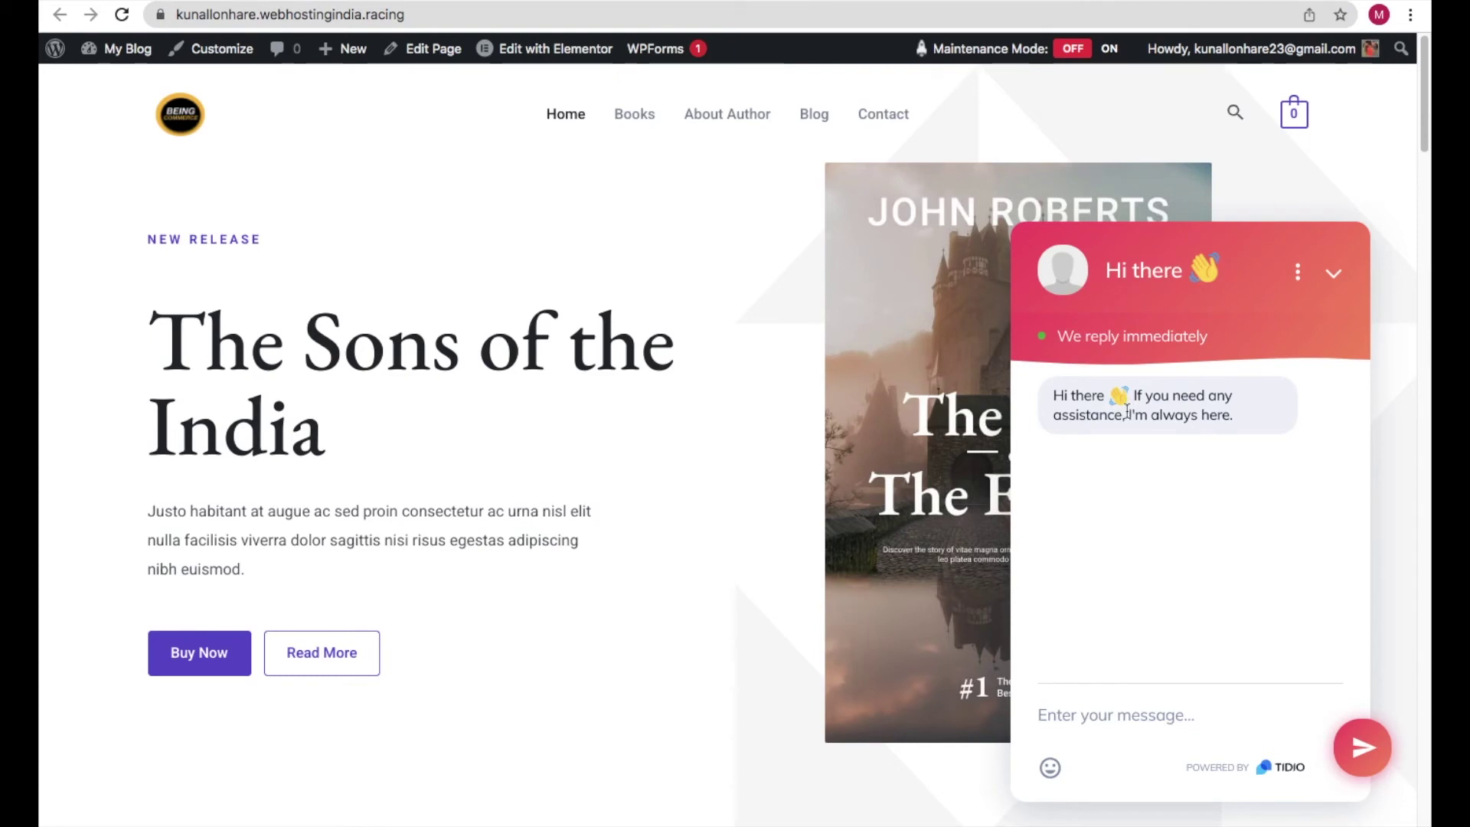
key("ctrl+Tab")
left_click(1377, 202)
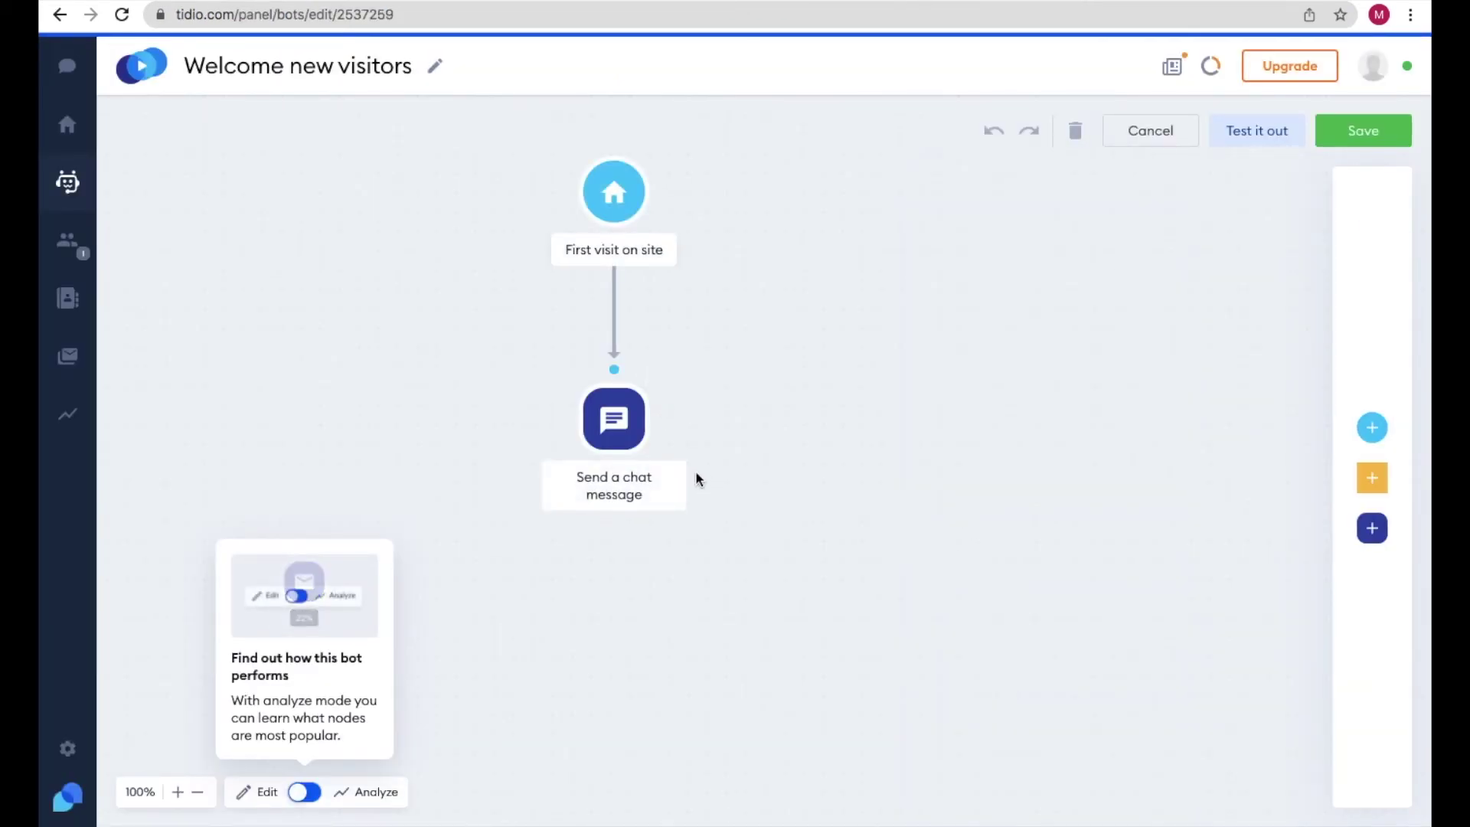
key("ctrl+Tab")
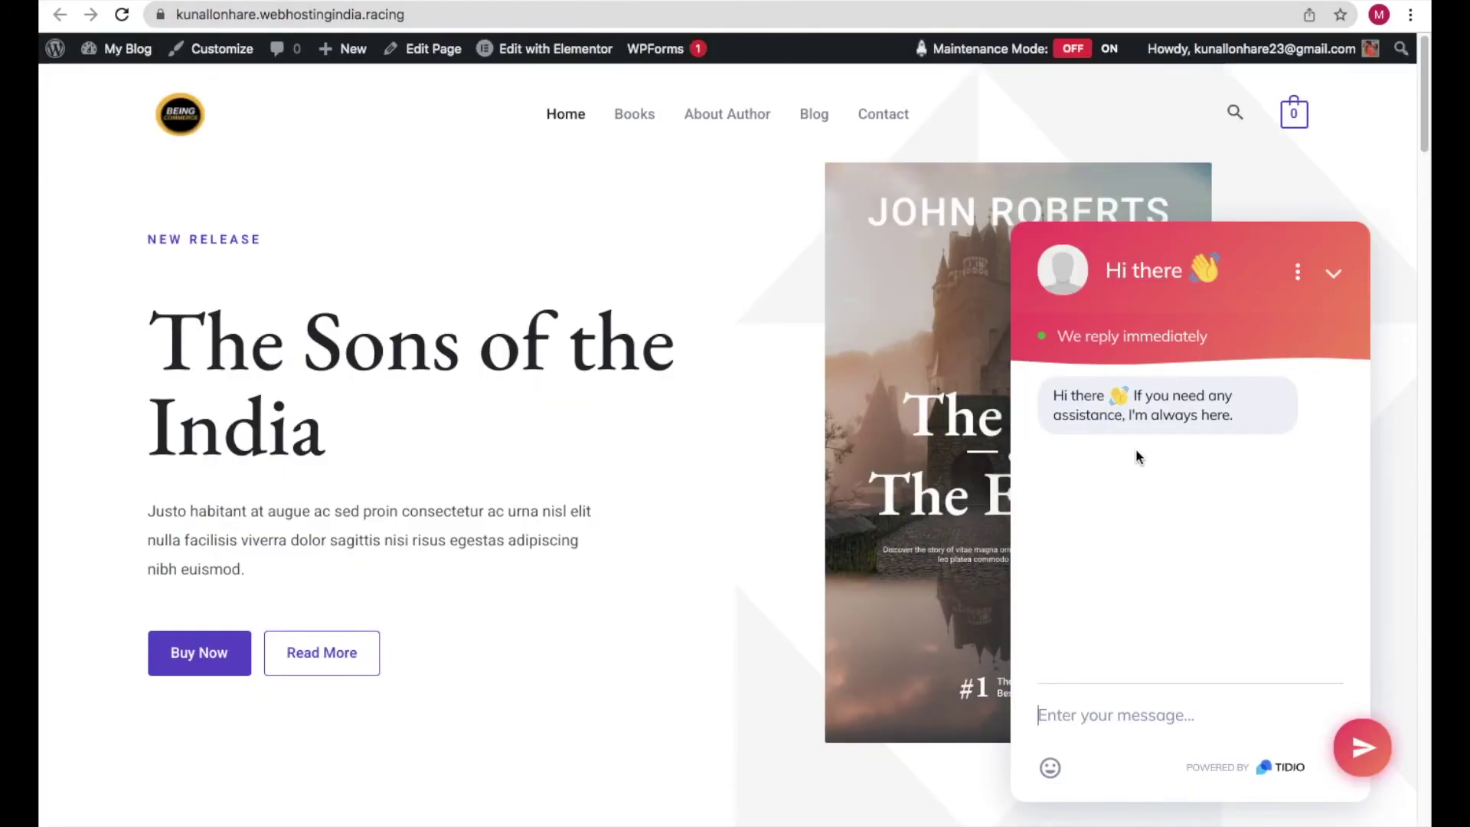
key("ctrl+shift+Tab")
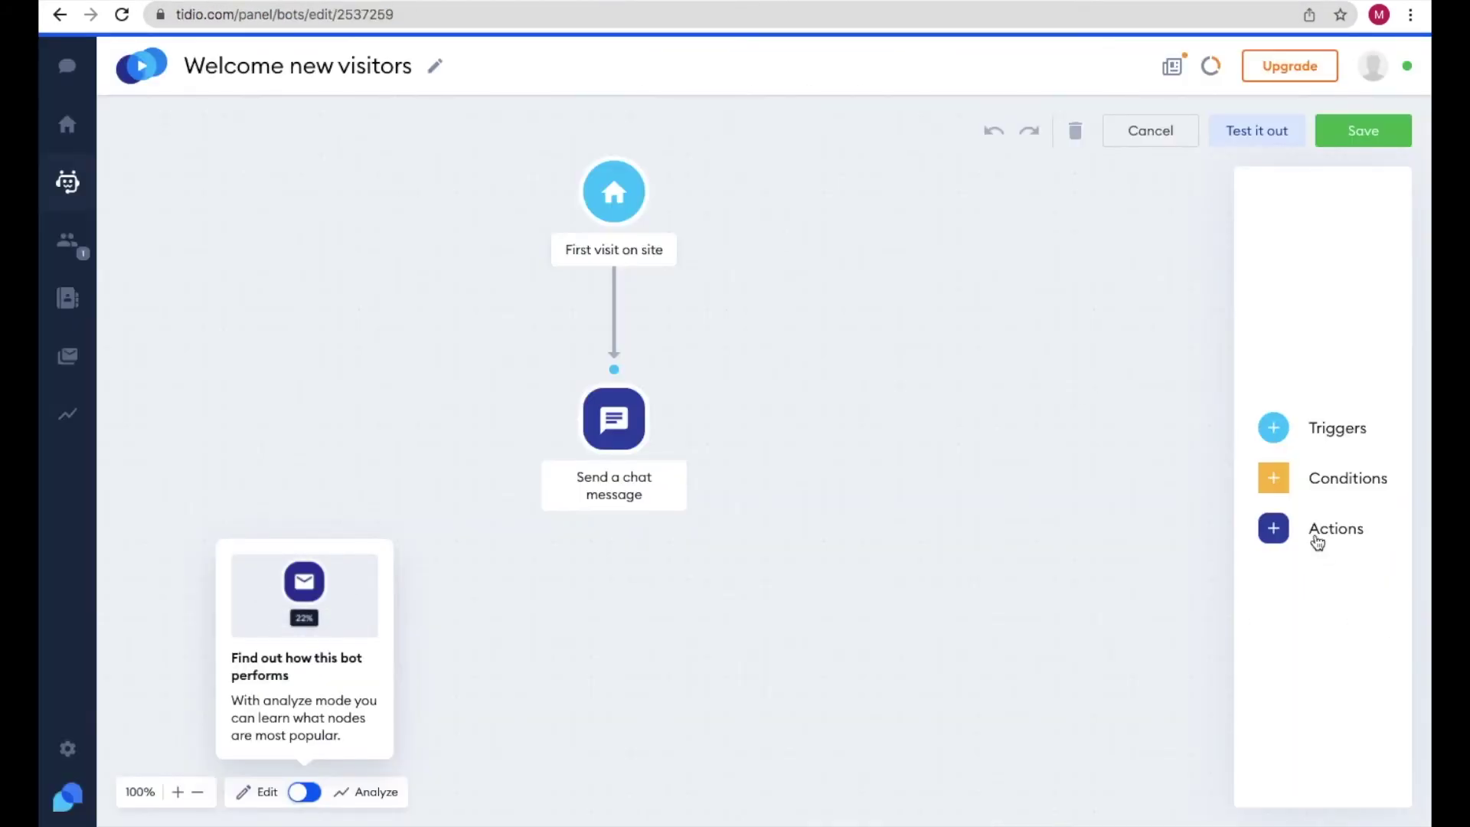
- Add a Decision (Buttons) step below the greeting asking 'What I can help with?'
left_click(1273, 529)
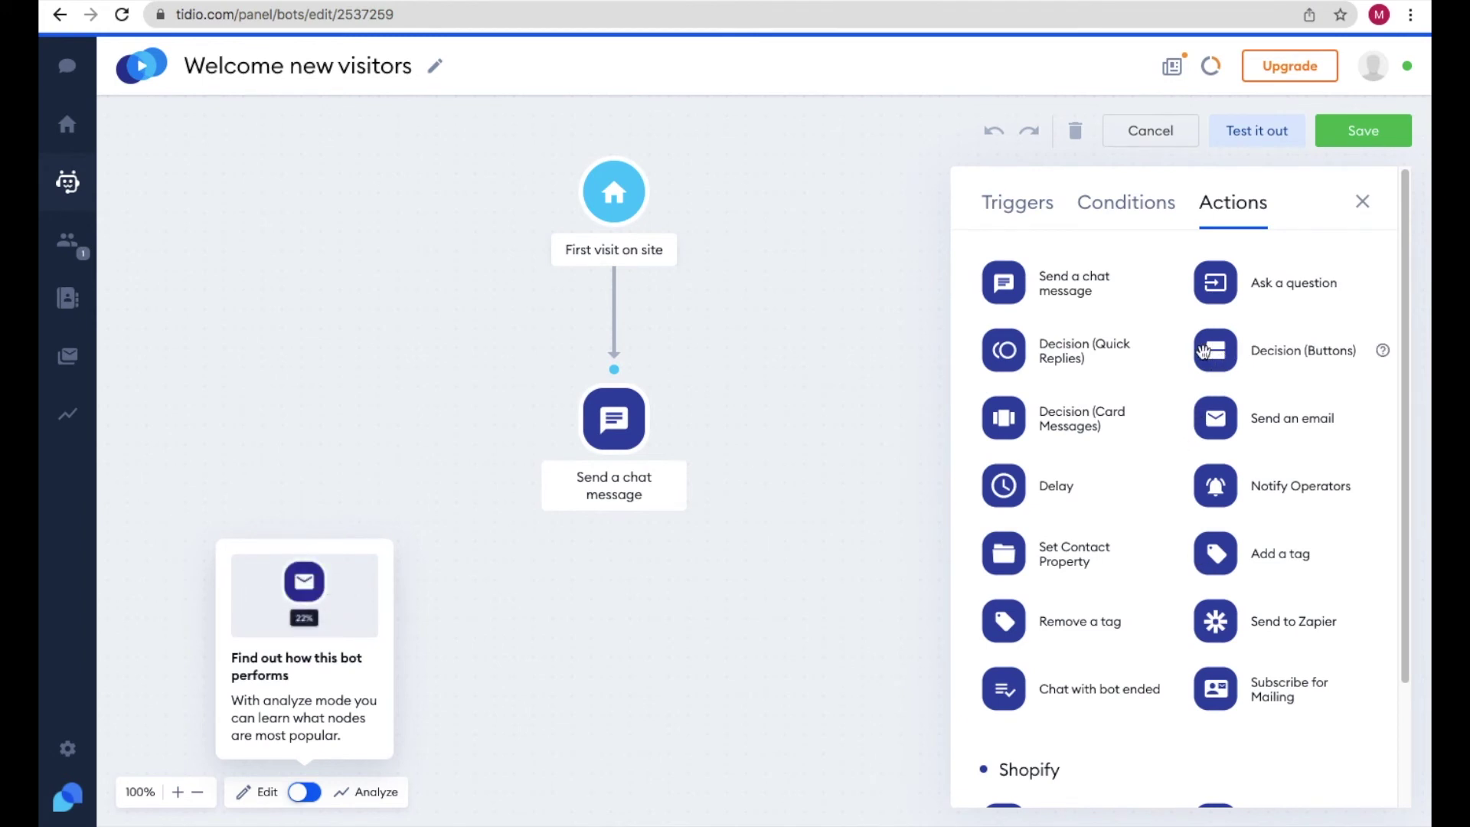
left_click_drag(1208, 352, 632, 557)
left_click(1112, 294)
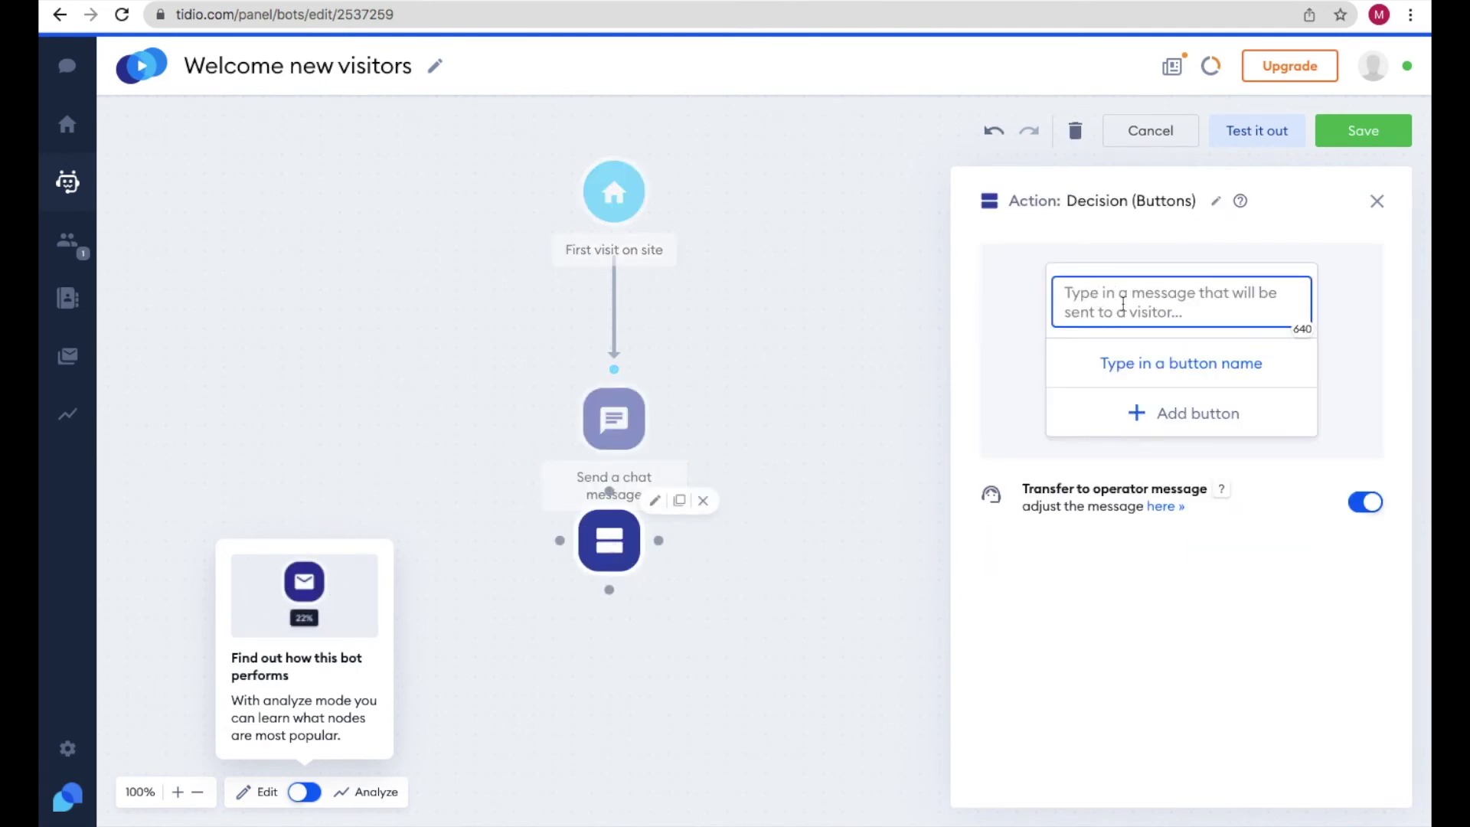
type("What I can help with?")
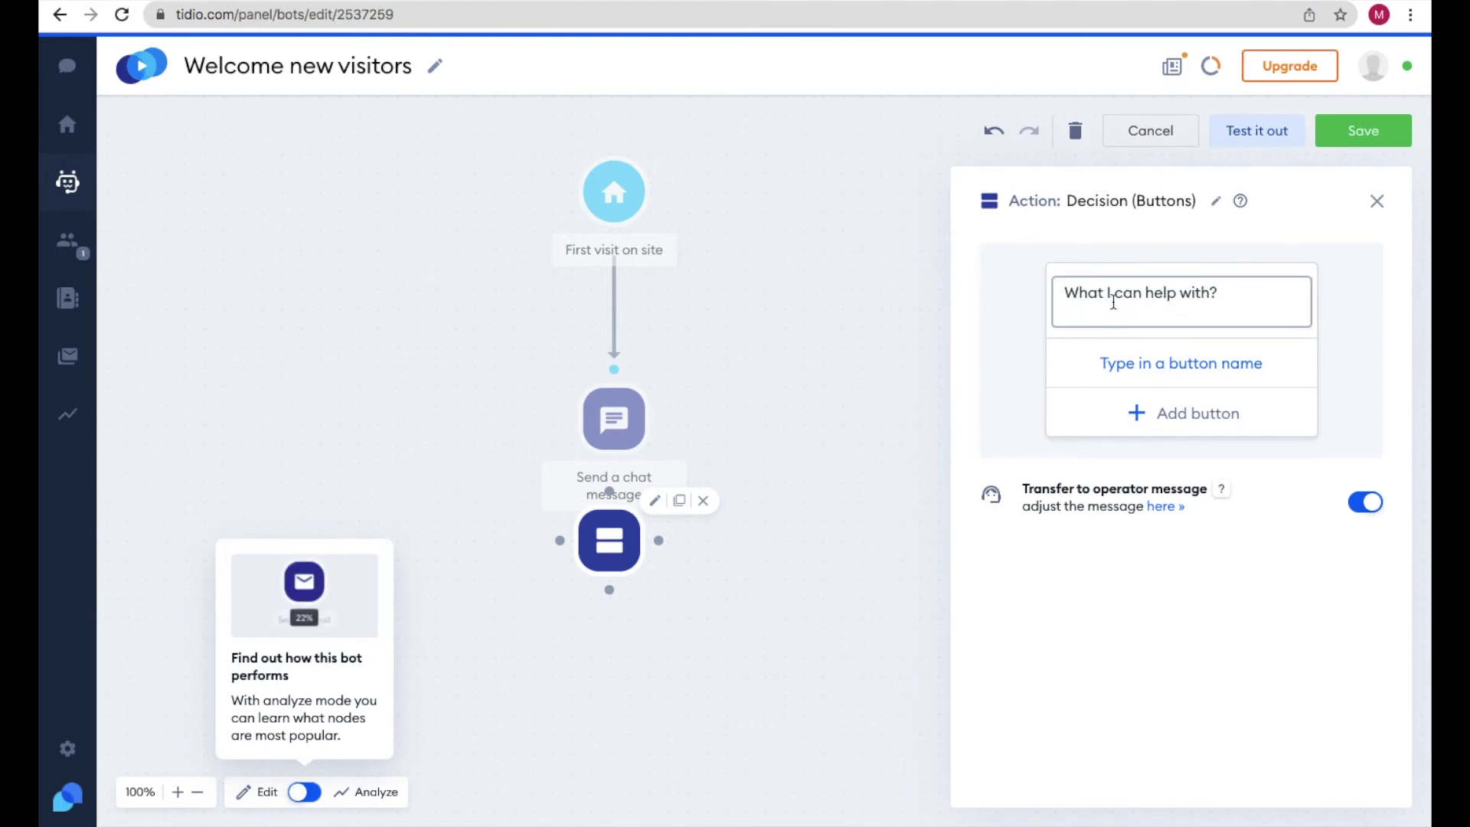
left_click_drag(1221, 292, 1037, 328)
left_click(1021, 329)
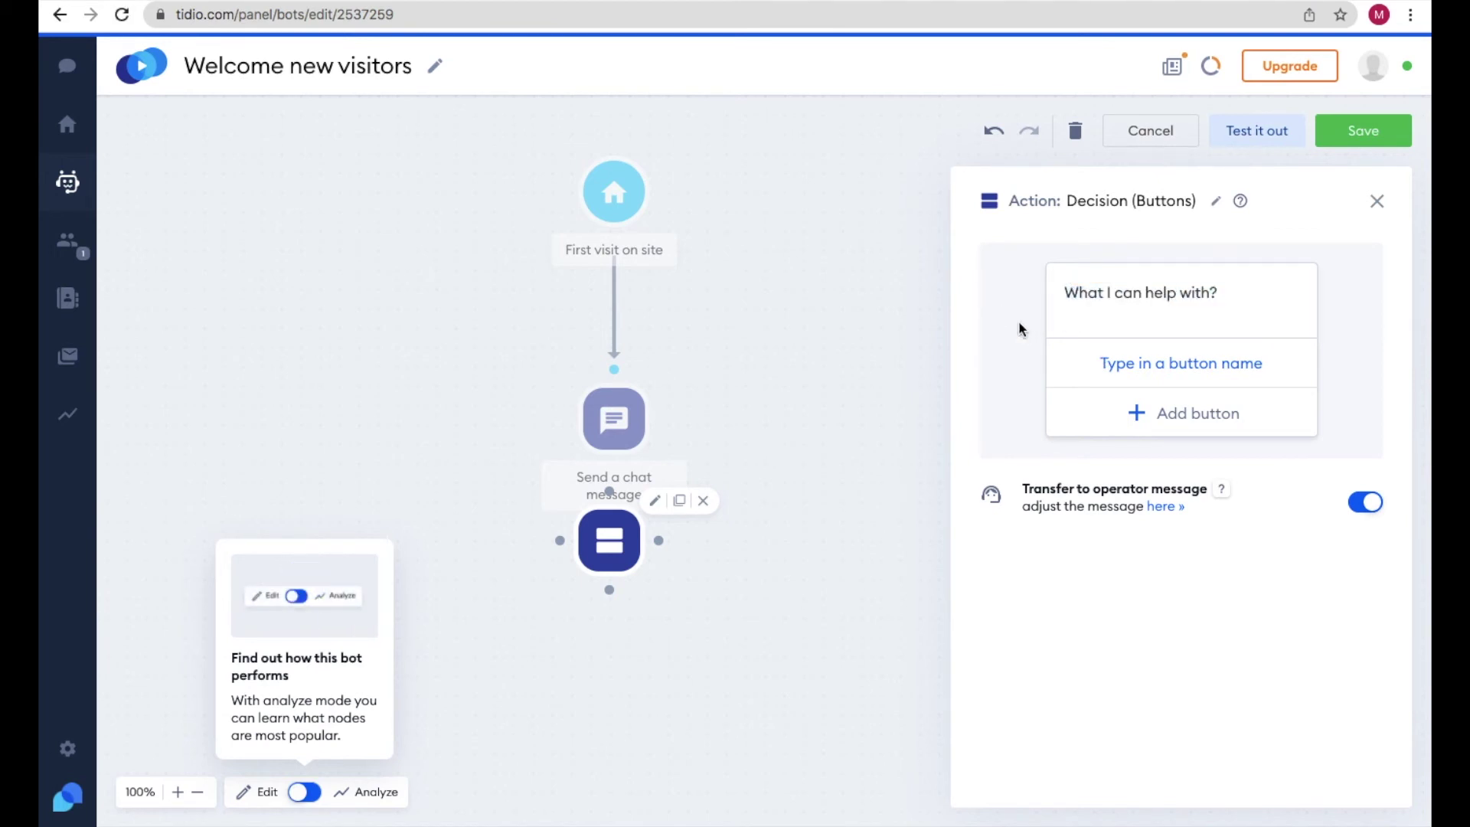
- Add the buttons 'Return a product' and 'Product not received' to the decision
left_click(1145, 366)
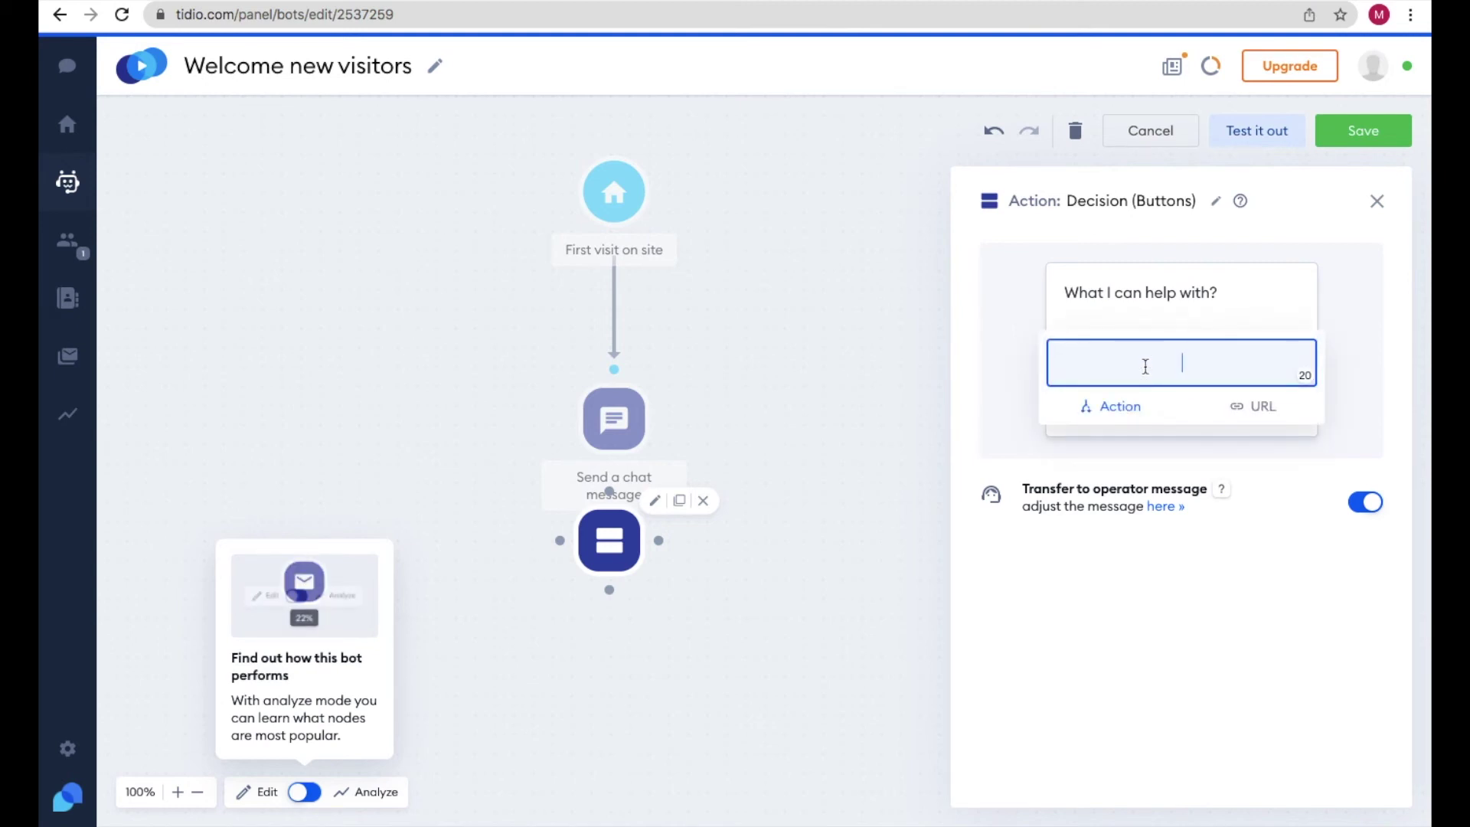
type("Return a product")
left_click(1015, 410)
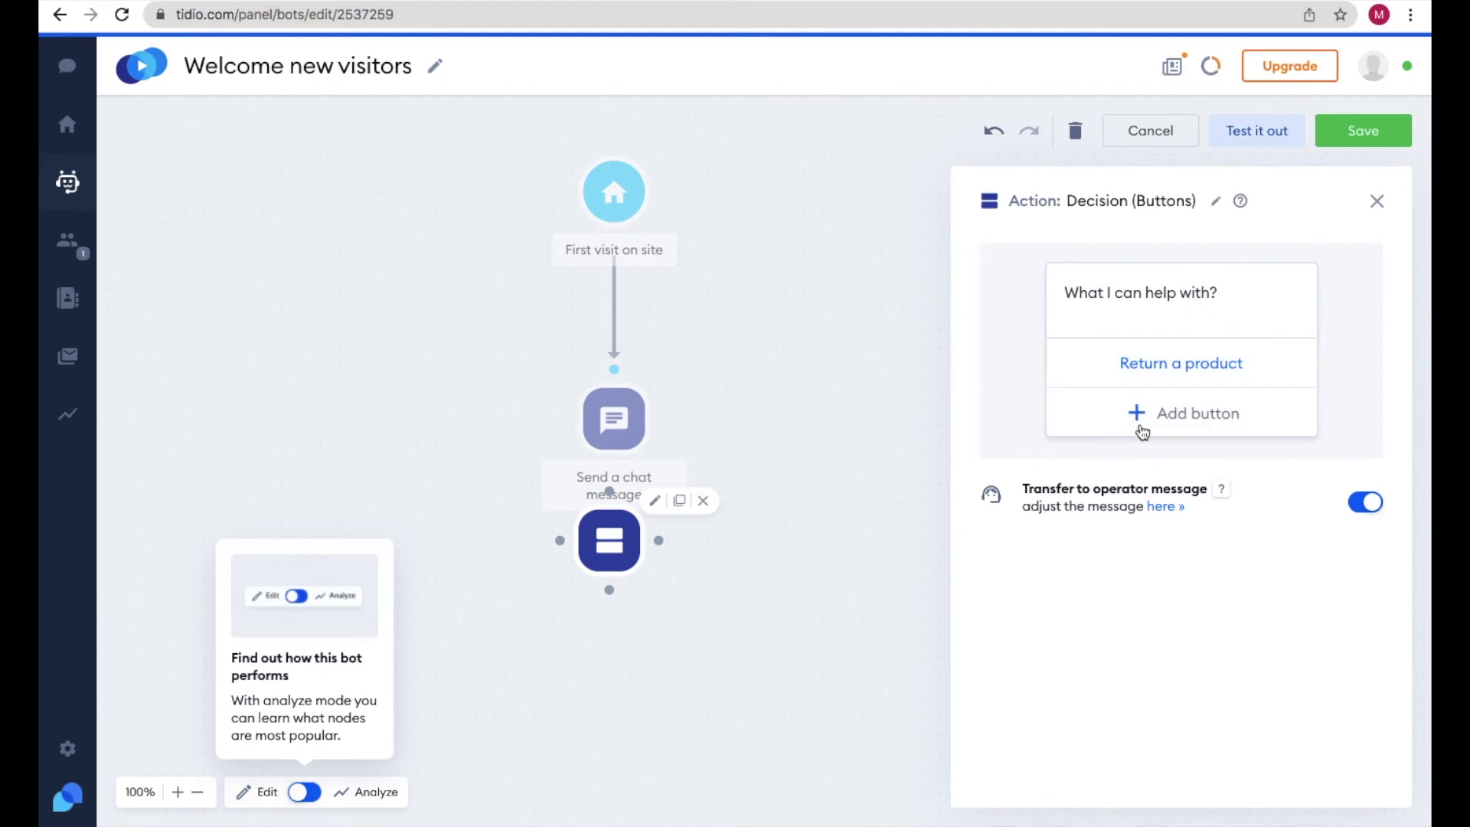
left_click(1175, 418)
type("Product not received")
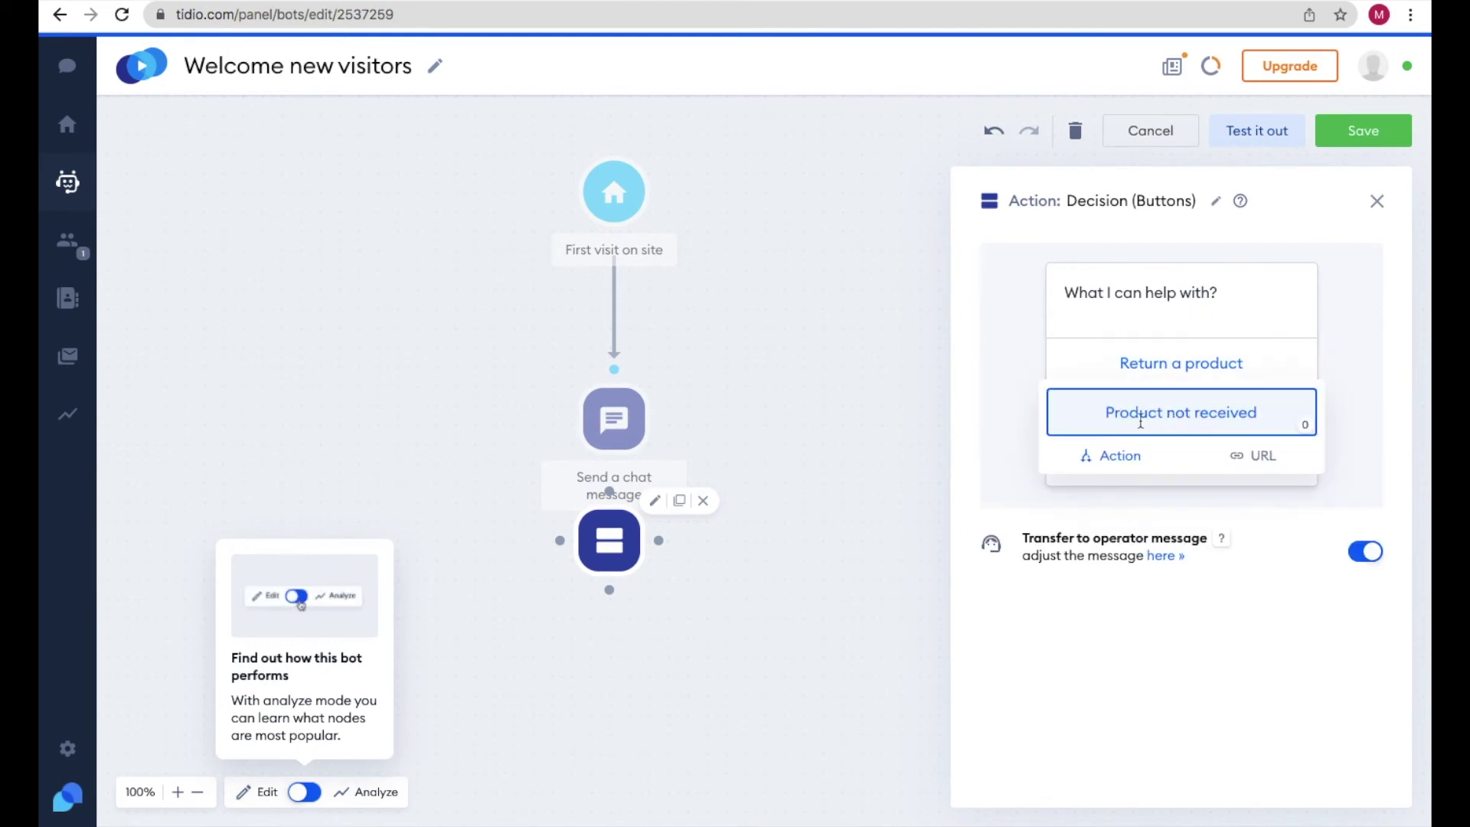
left_click(988, 420)
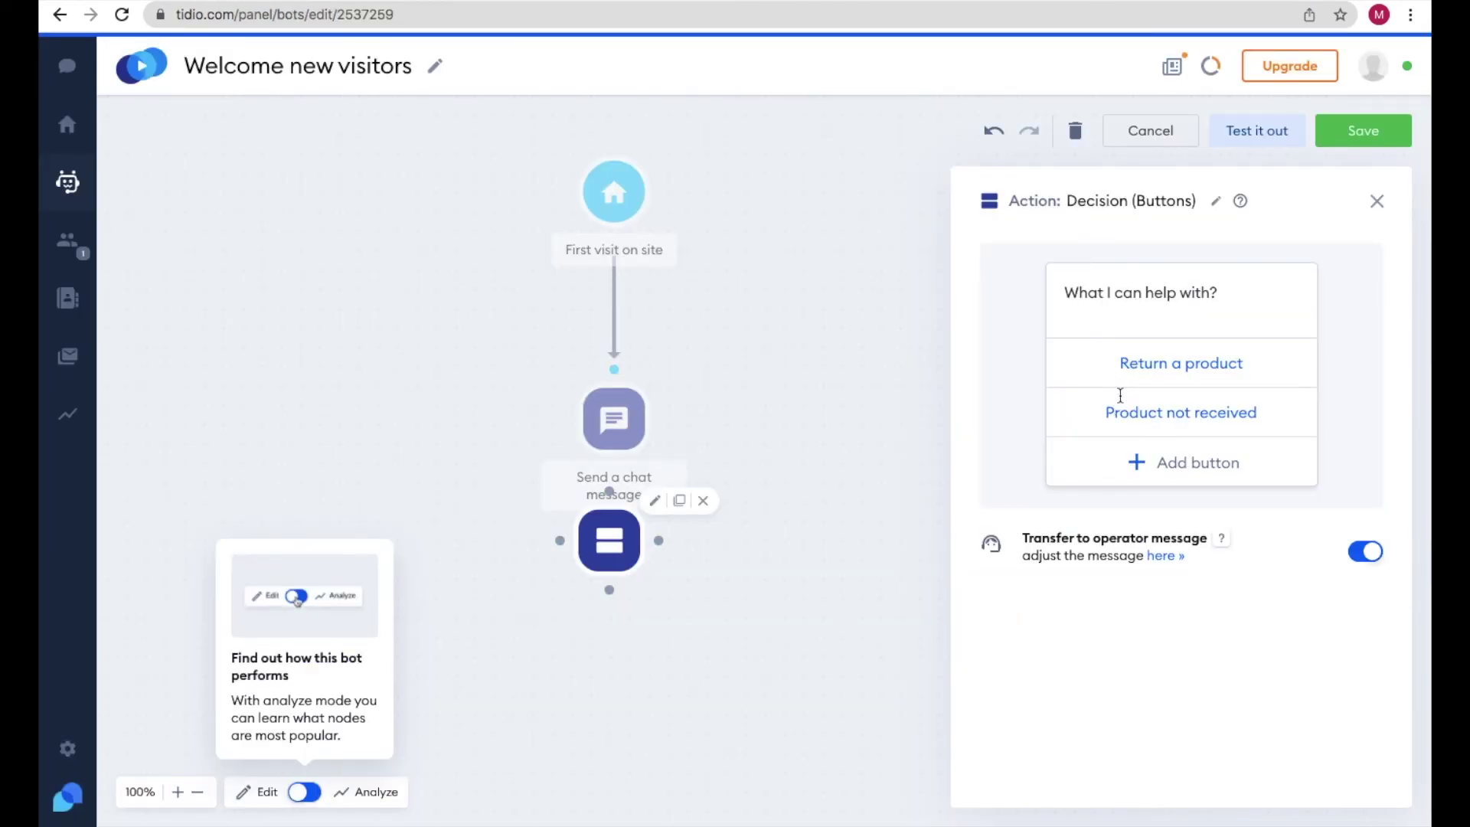
- Try the URL option on the Return a product button, then close the decision settings
left_click(1238, 363)
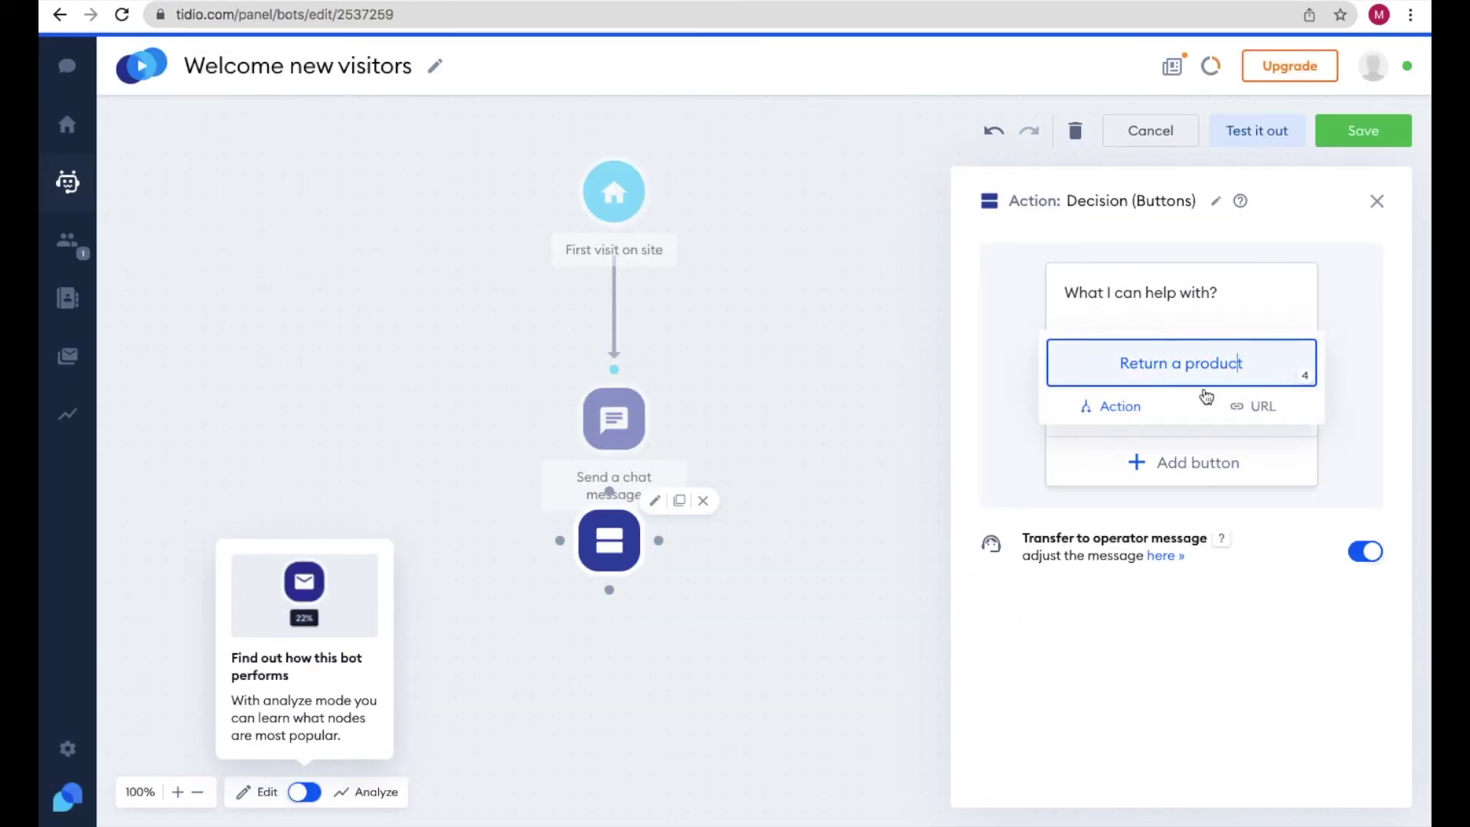
left_click(1261, 411)
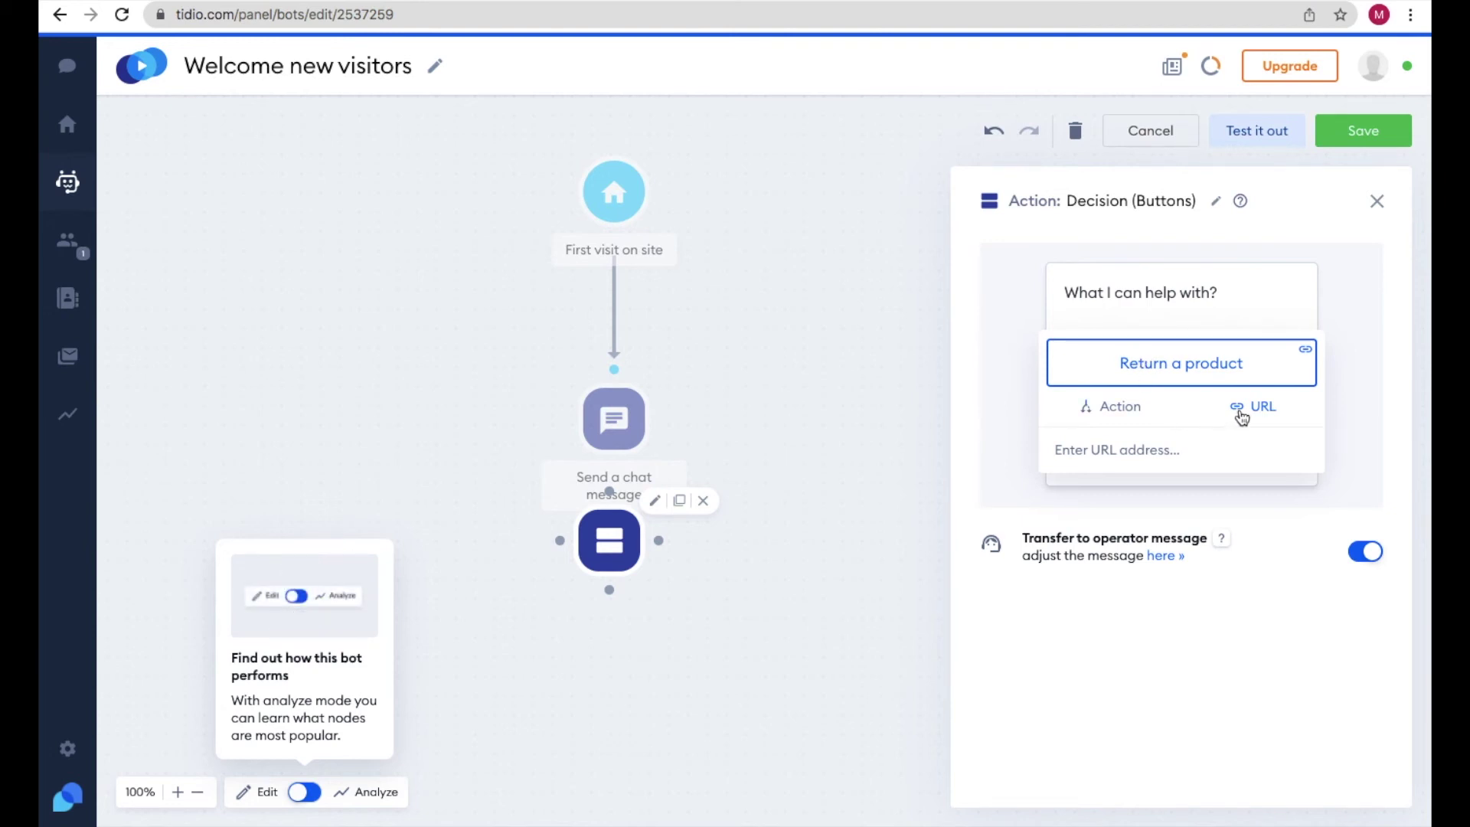
left_click(977, 397)
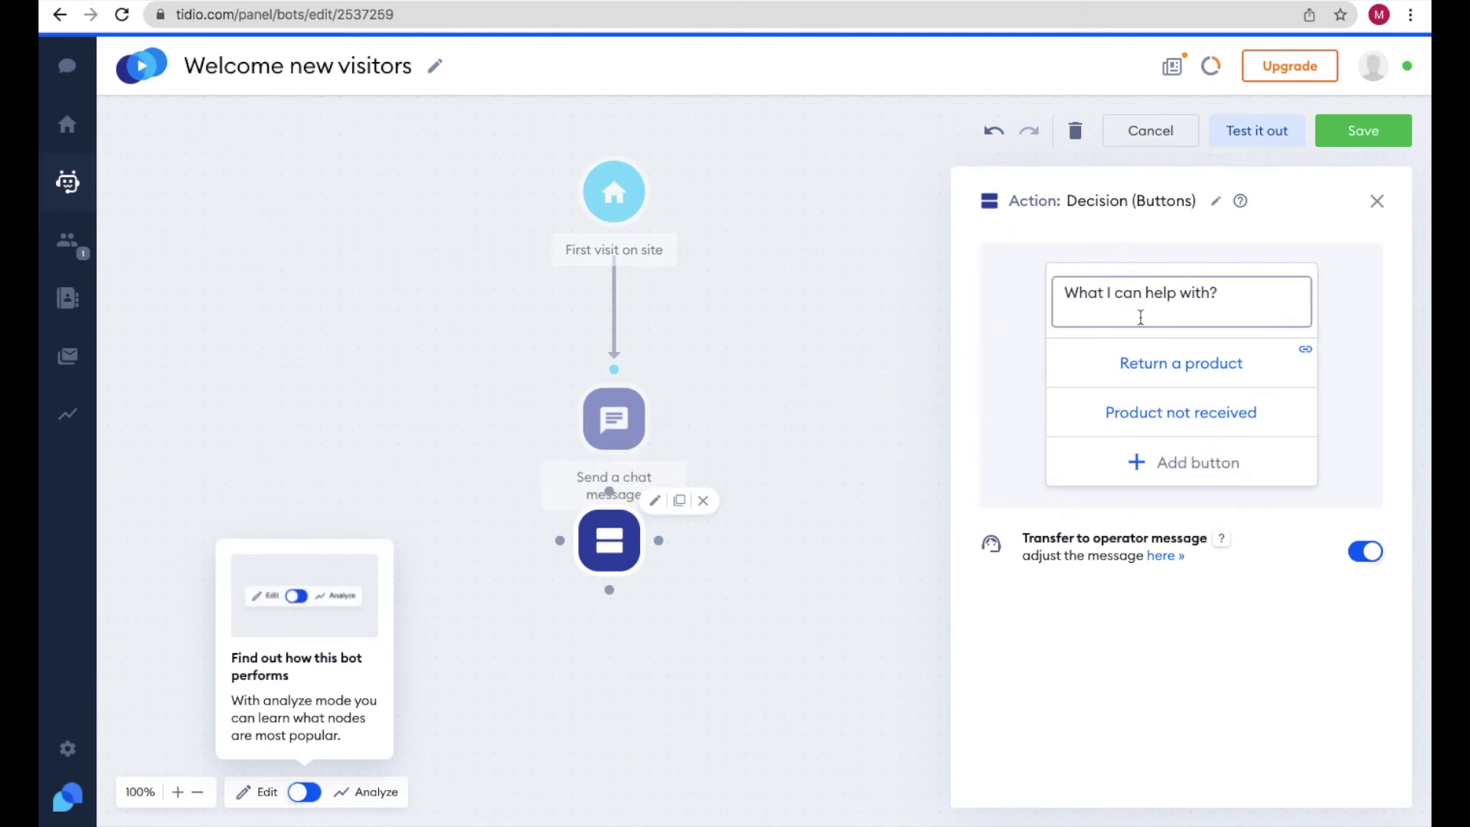
left_click(1378, 203)
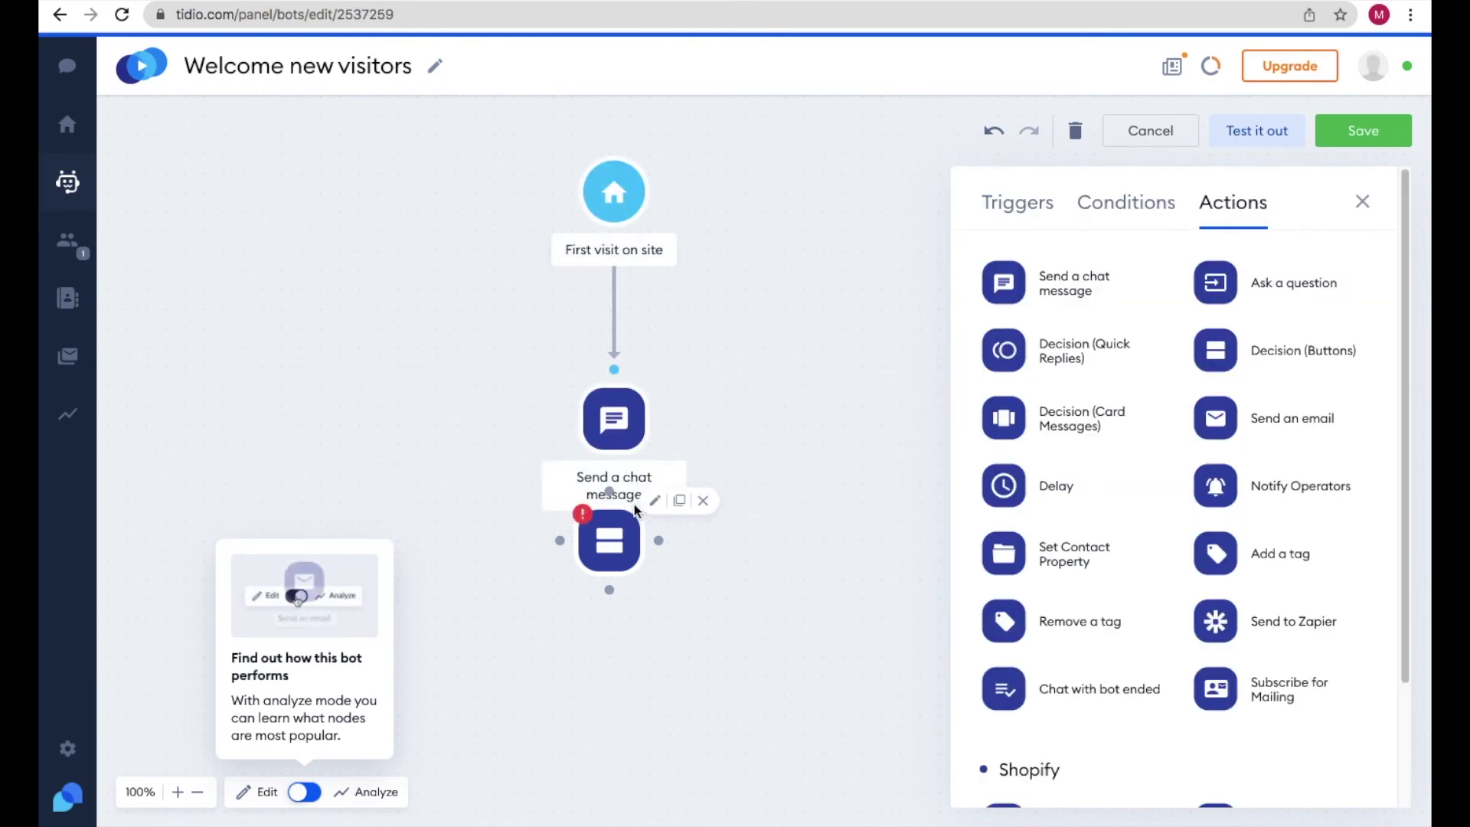
- Place a second Decision (Buttons) step left of the flow with the pasted apology message
left_click_drag(613, 464, 617, 496)
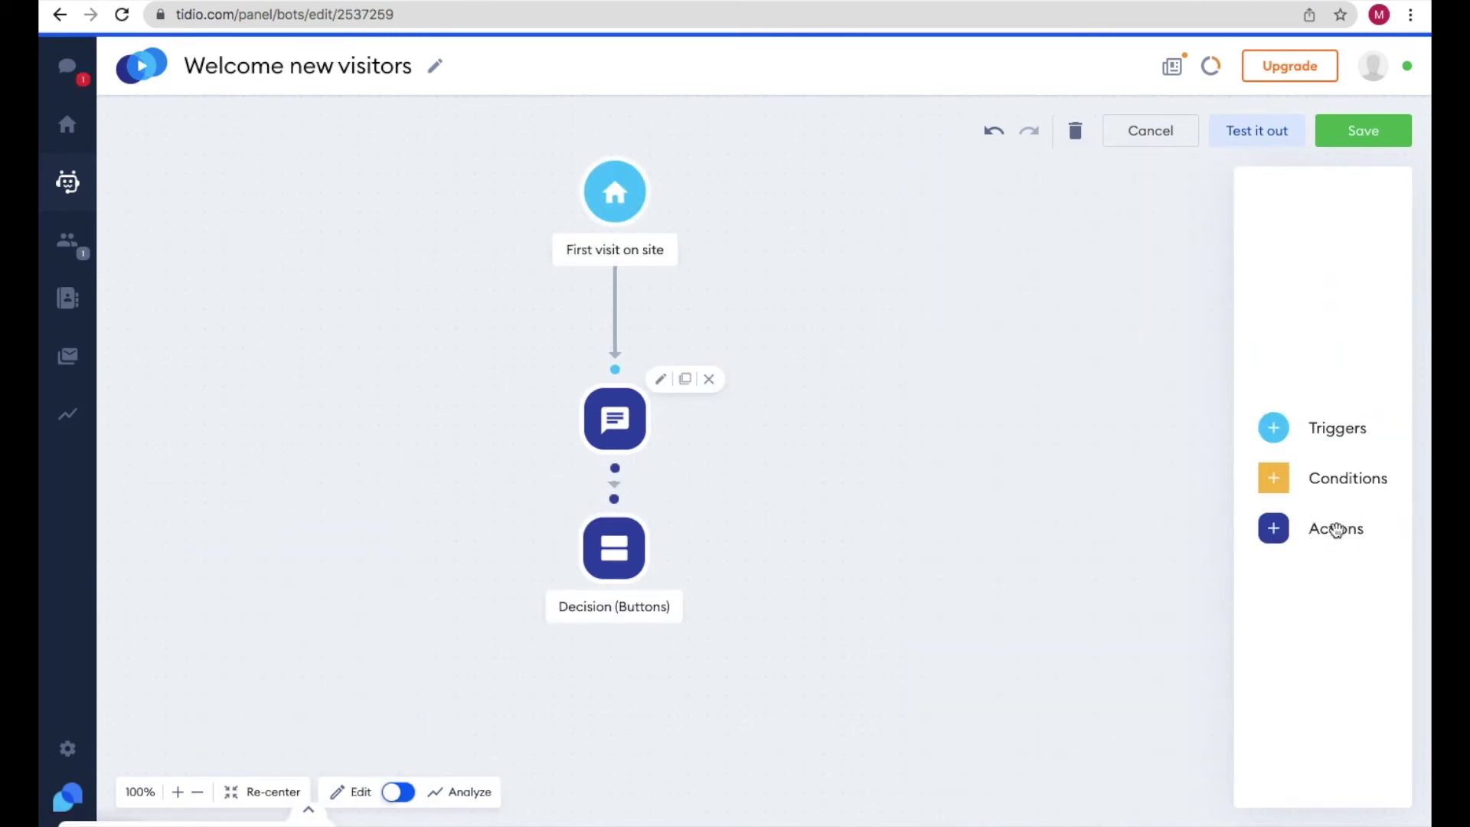
left_click(1339, 536)
left_click_drag(1216, 350, 348, 574)
left_click(1113, 286)
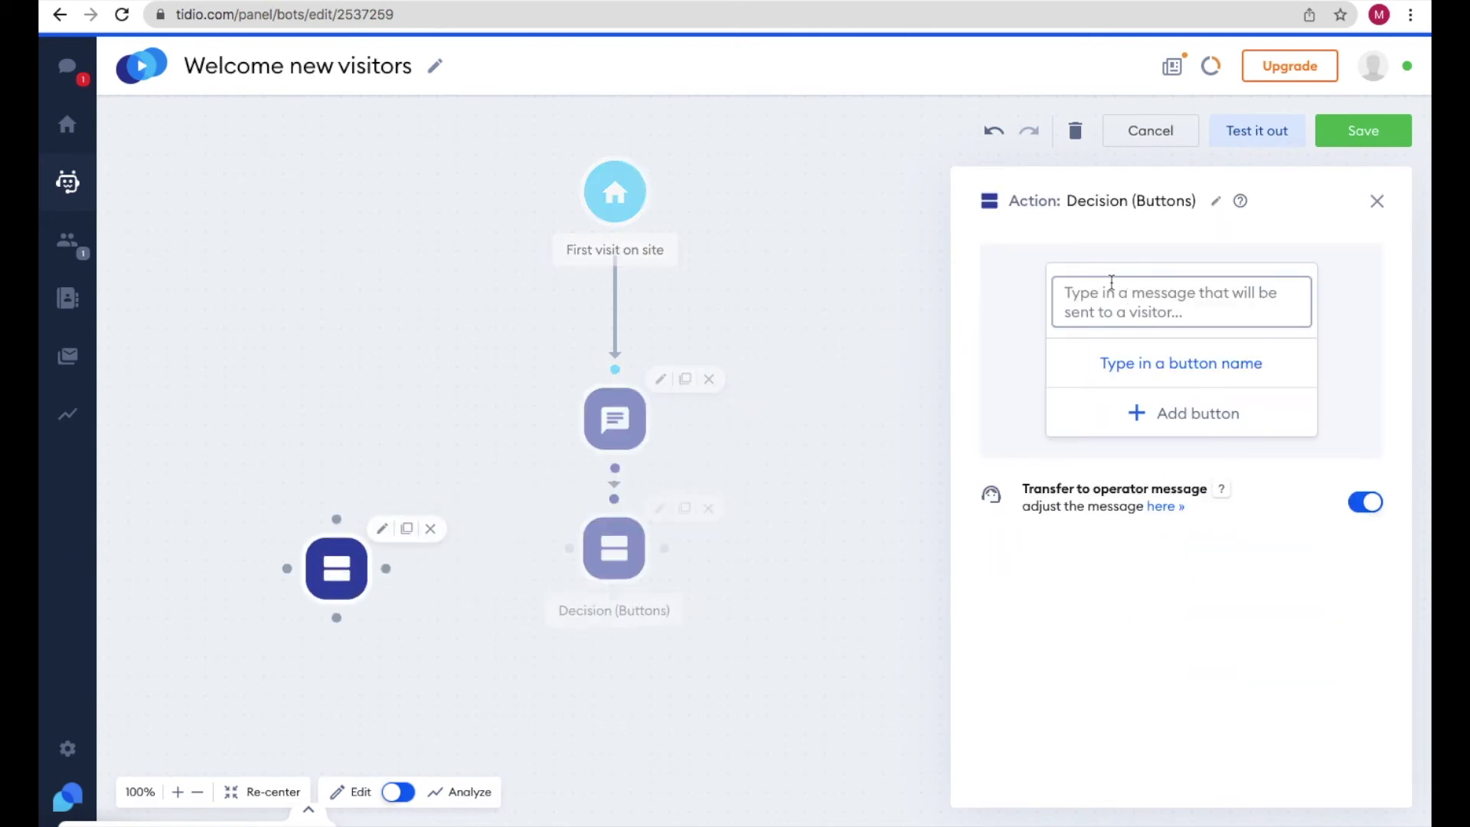
type("We are sorry you are not happy with our product. Any reason will help us to improve future service.")
triple_click(1119, 342)
left_click(1164, 410)
- Give the apology decision the buttons 'Damaged Product' and 'Quality Service'
left_click(1163, 406)
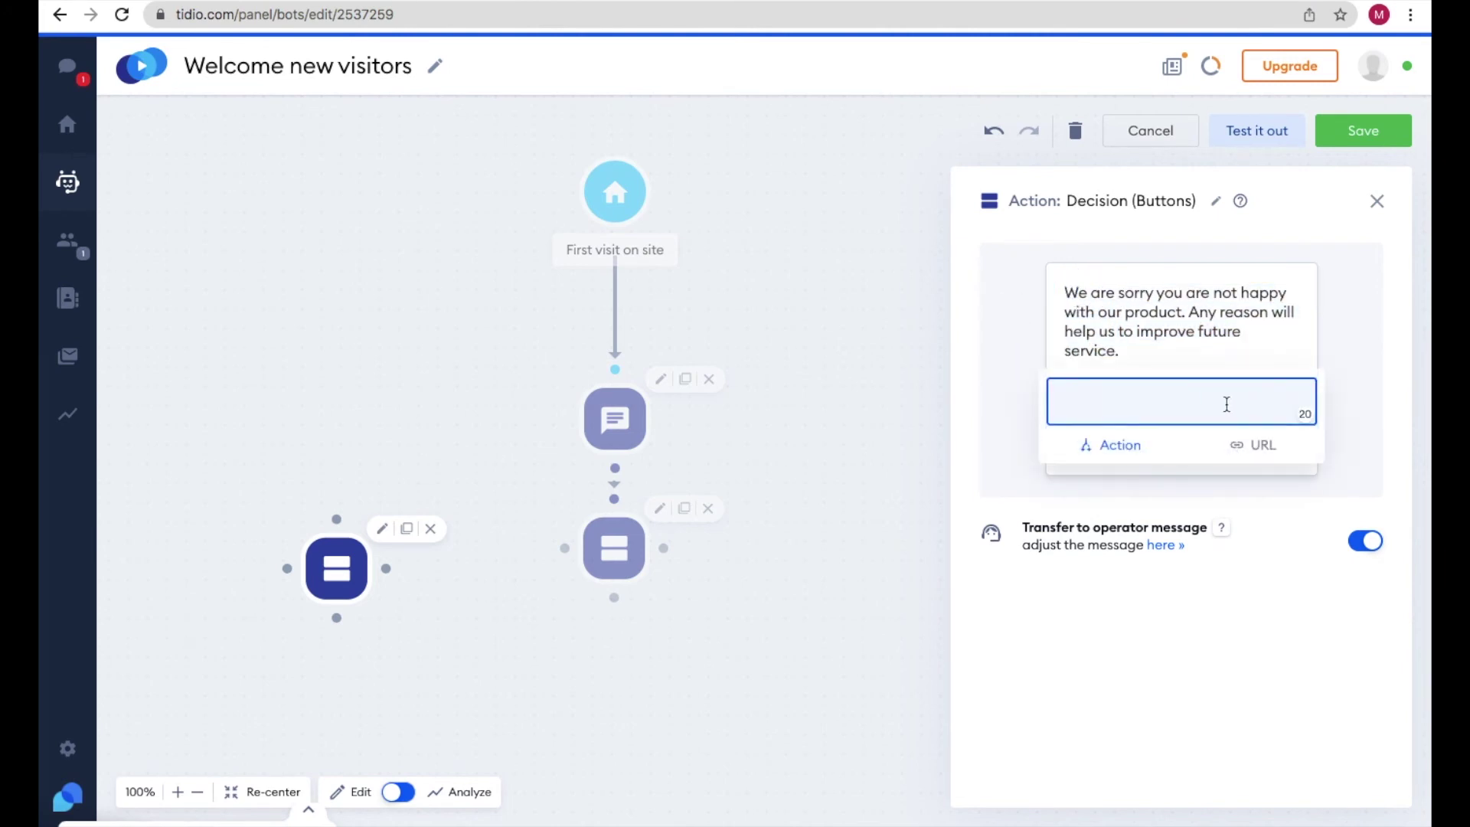
type("Damaged Product")
key("Return")
left_click(1124, 450)
type("Quality Service")
key("Return")
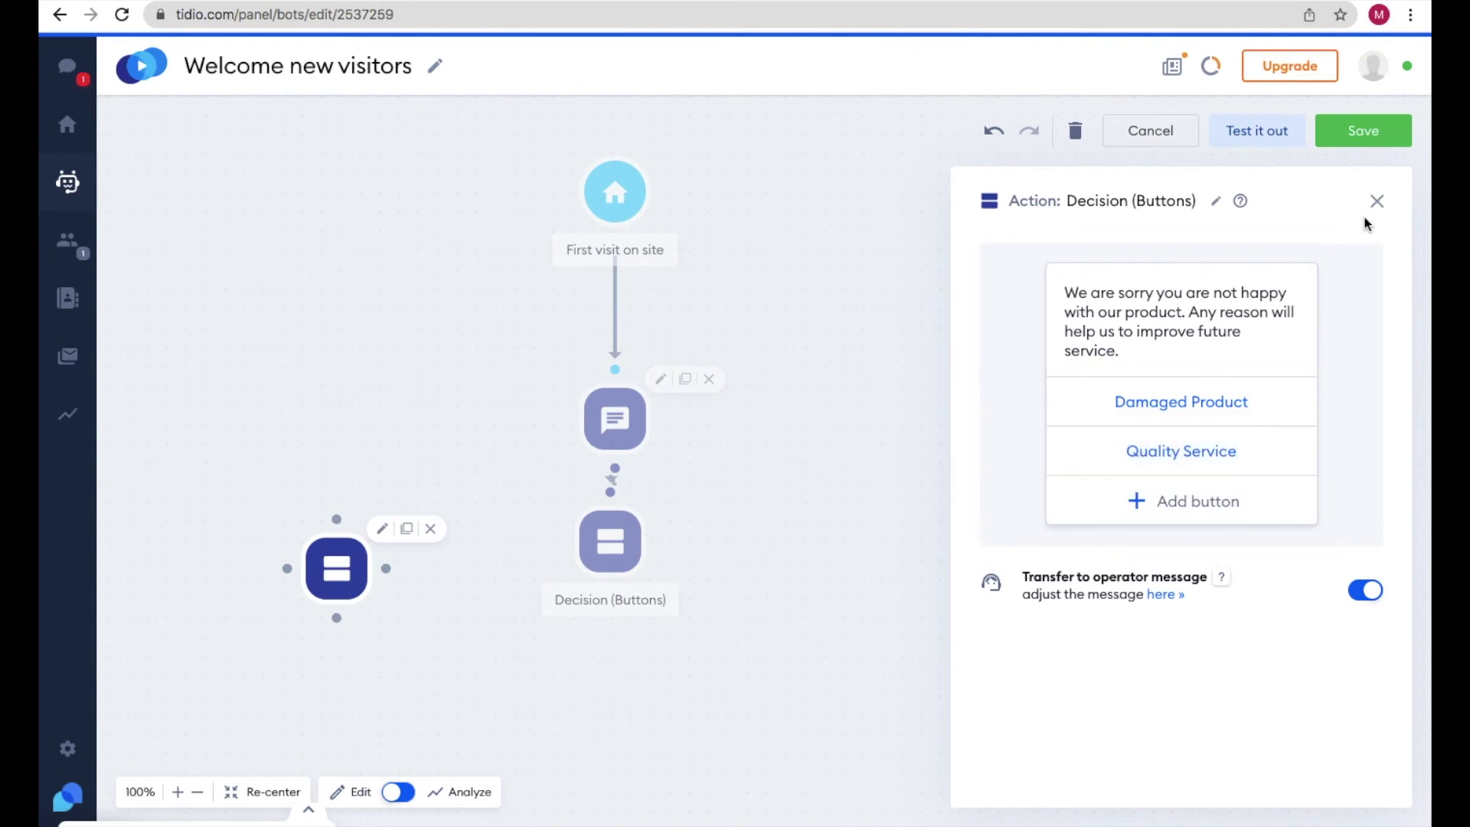
left_click(1376, 202)
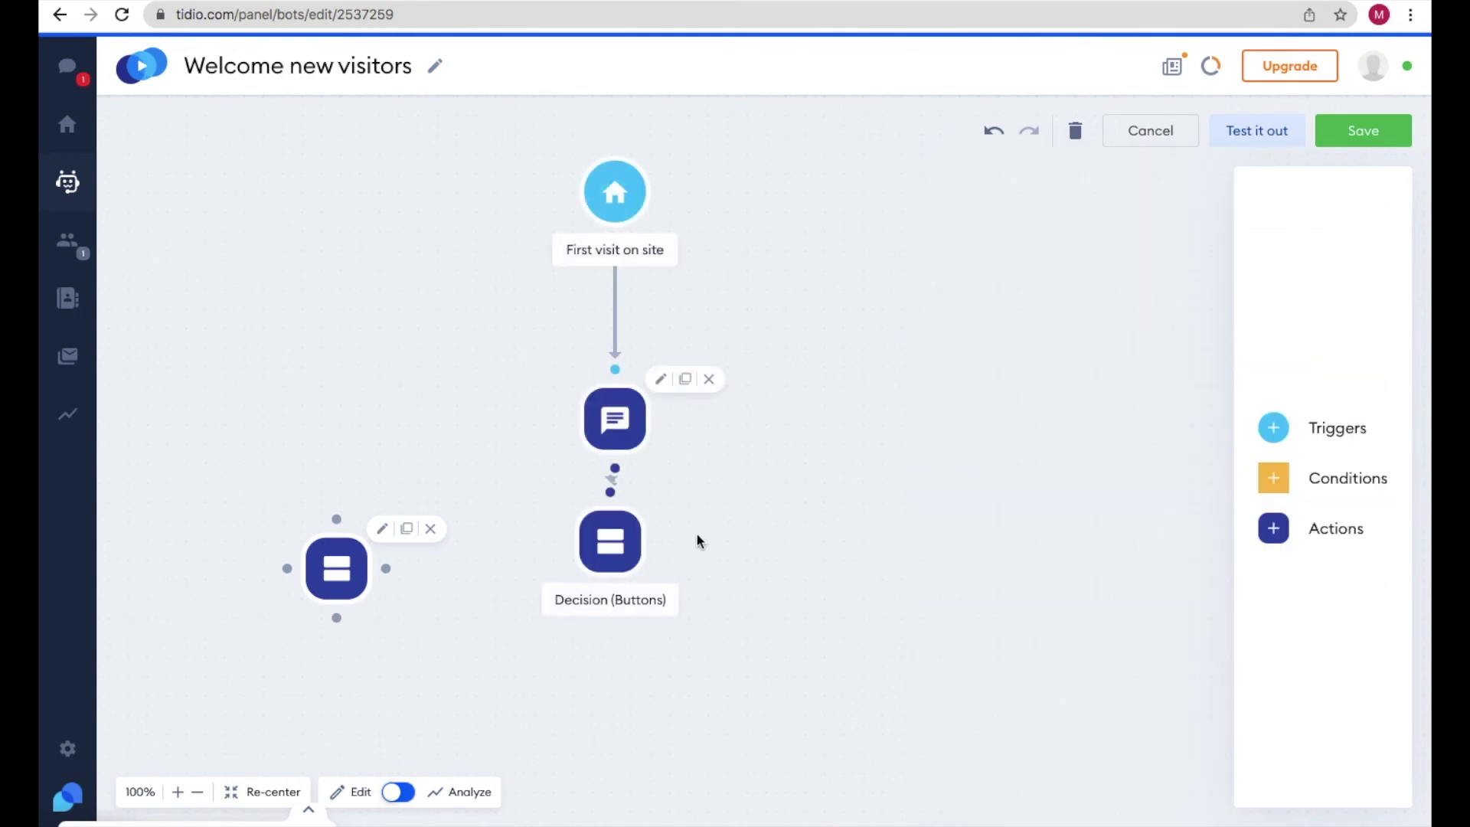
- Connect the first decision's 'Return a product' choice to the apology decision
left_click(599, 541)
left_click_drag(560, 543, 337, 520)
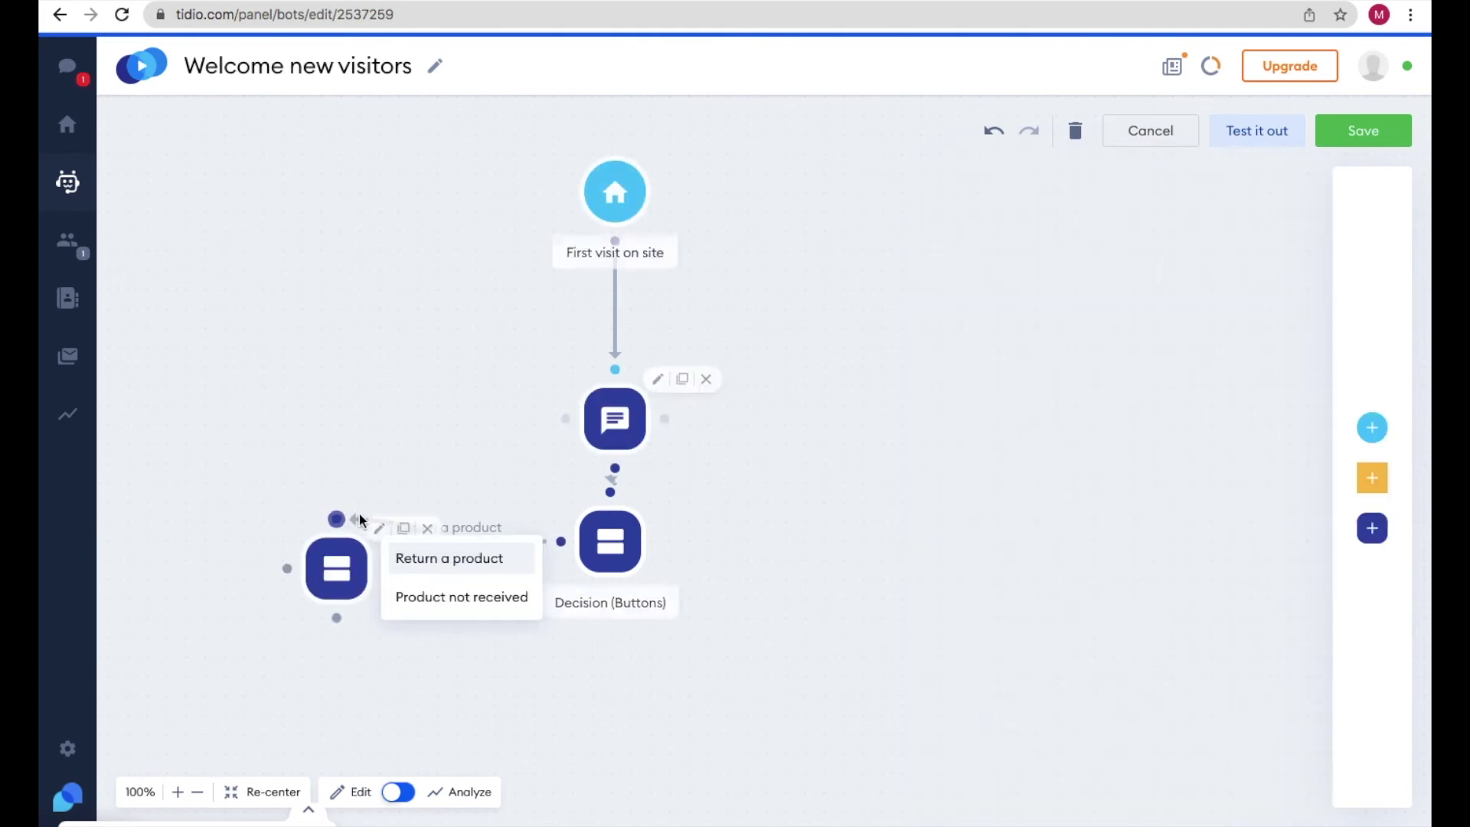
left_click(440, 561)
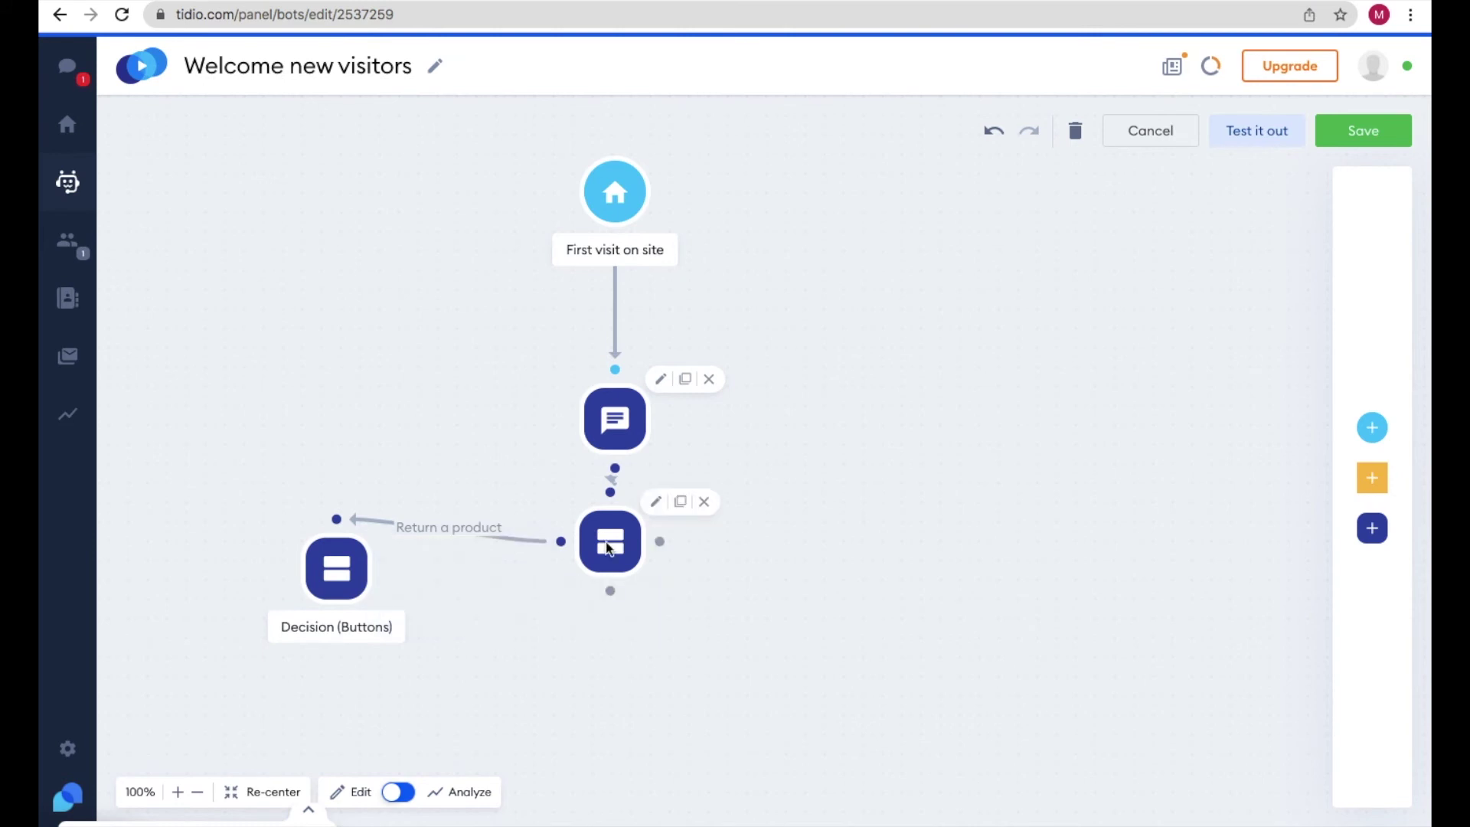
- Review the greeting, first decision and apology decision steps in the flow
left_click(617, 409)
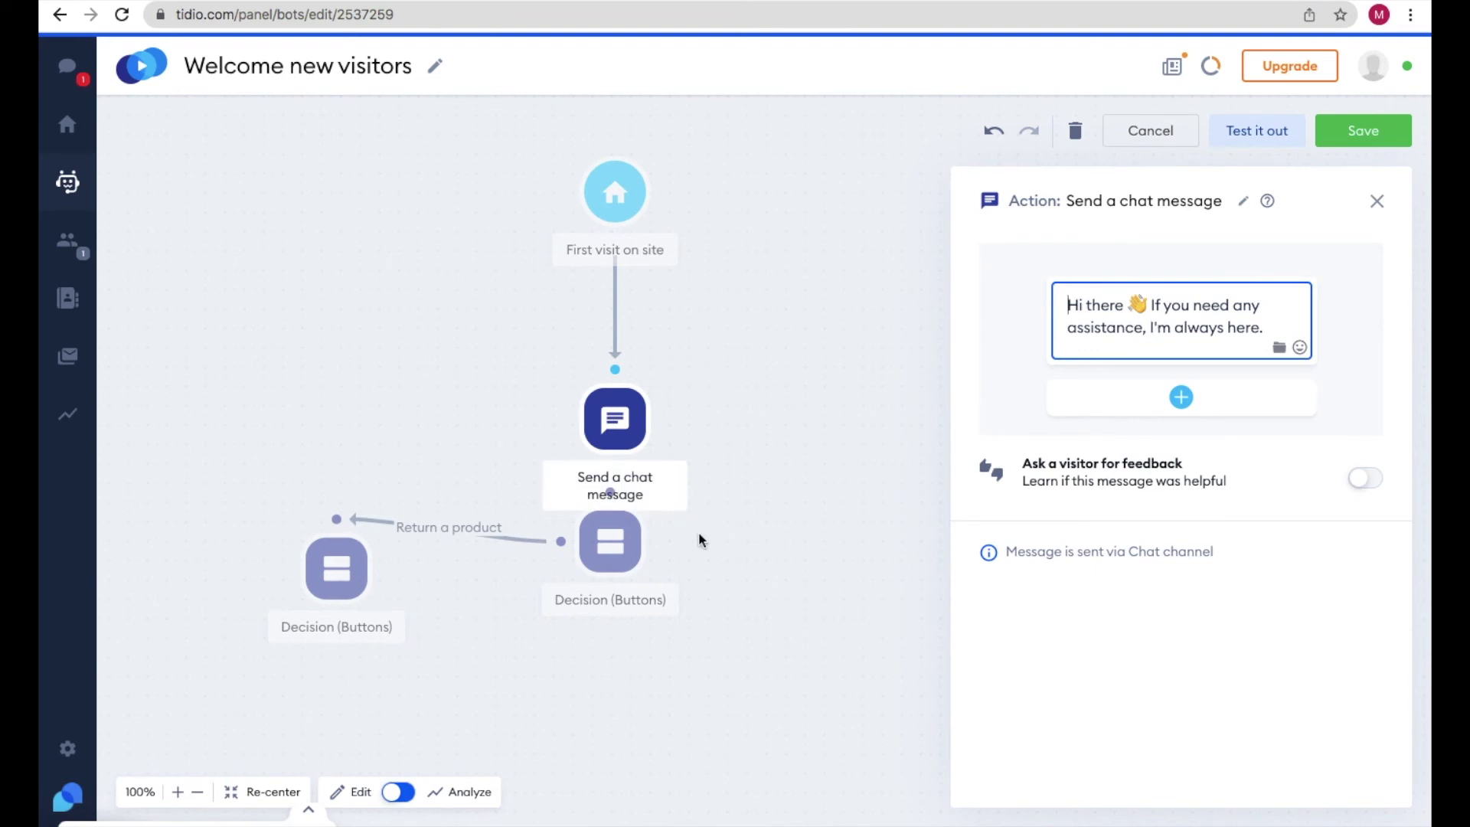
left_click(613, 541)
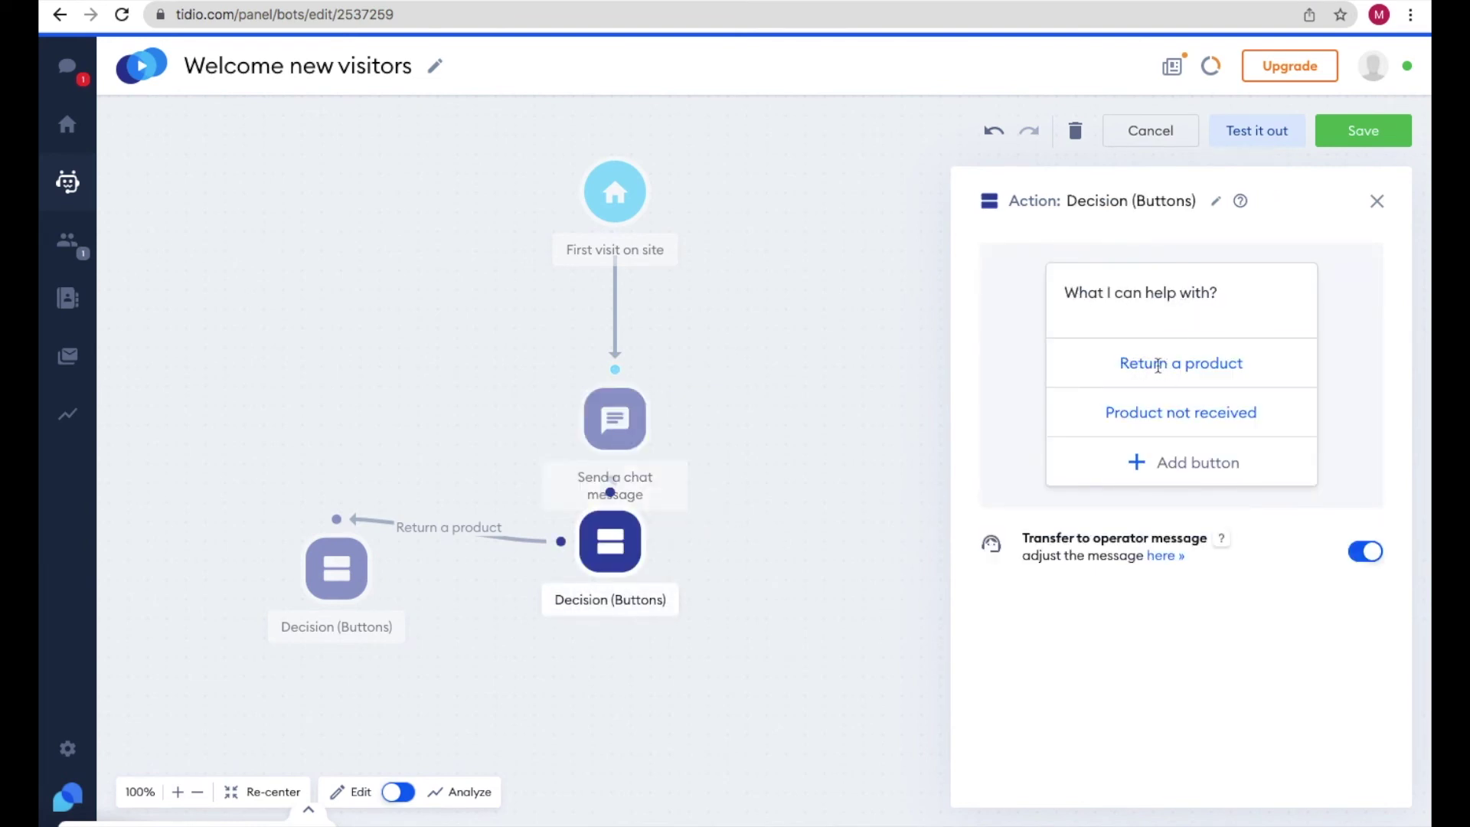
left_click(341, 576)
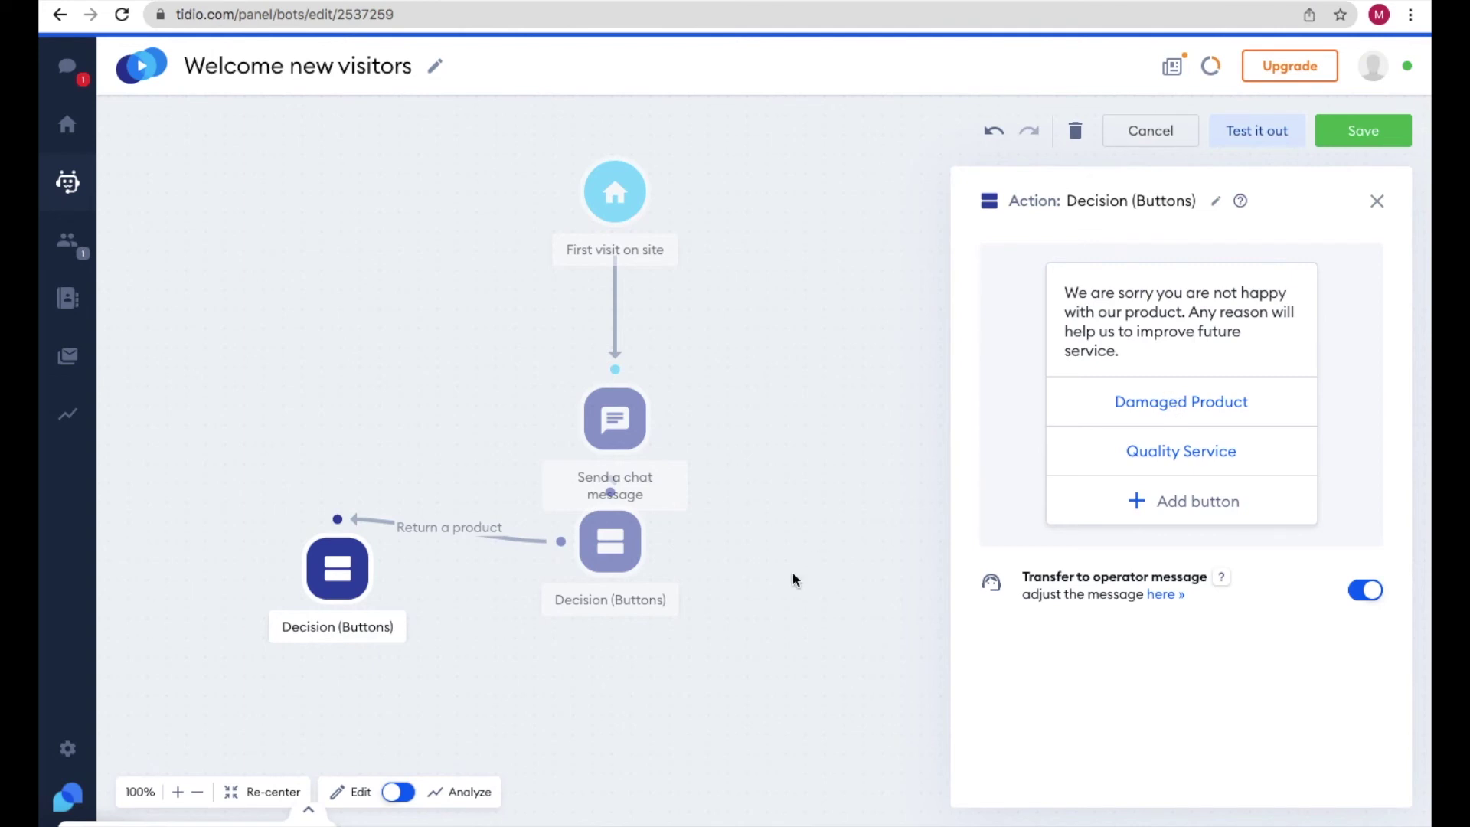
- Add an Ask a question step below the apology decision: 'Provide your phone number so that we can contact you.'
left_click(1376, 202)
left_click(1345, 535)
left_click_drag(1215, 282, 299, 733)
type("Provide")
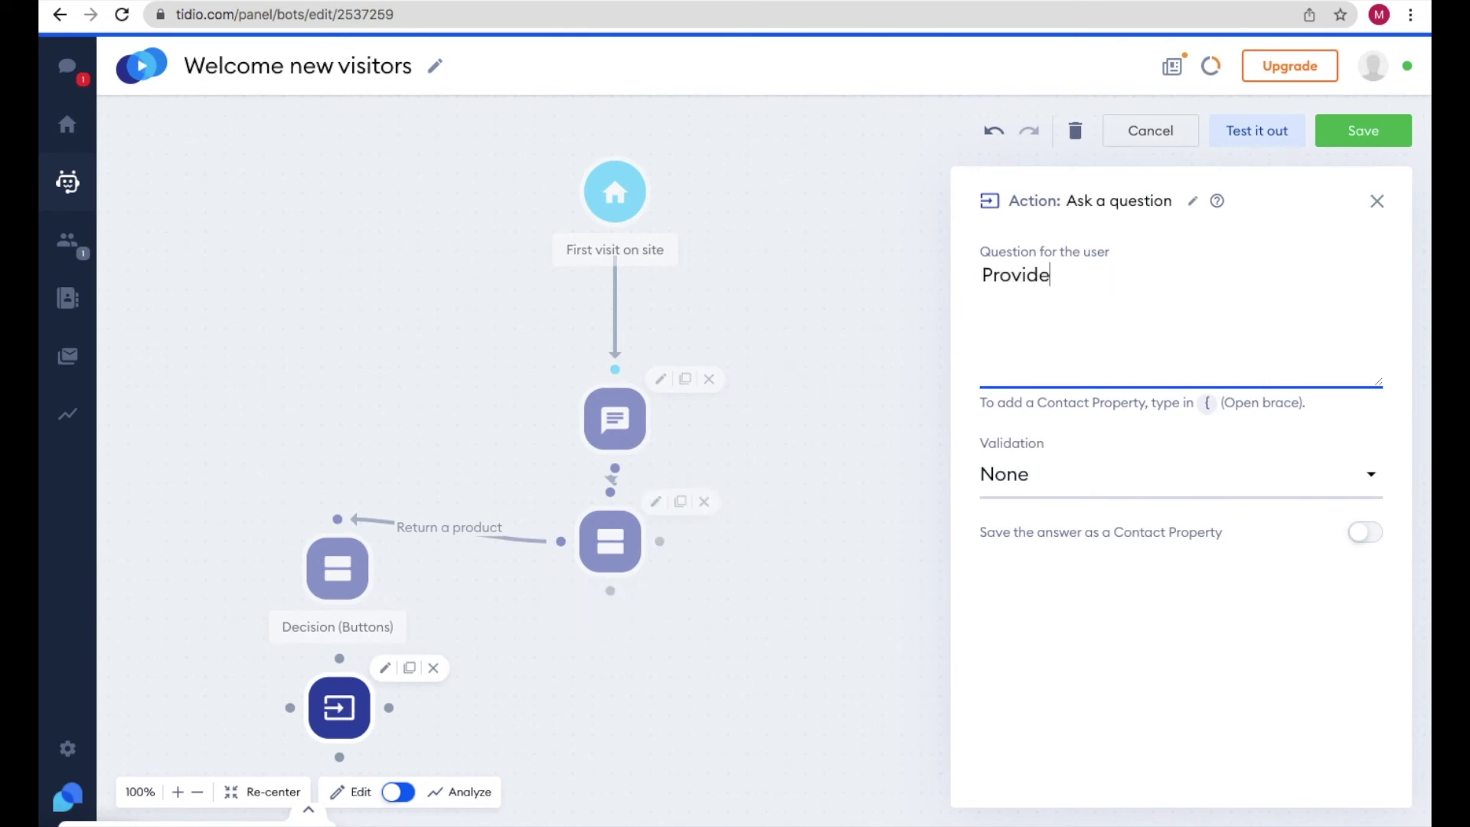
type(" your phone number so that we can contact you.")
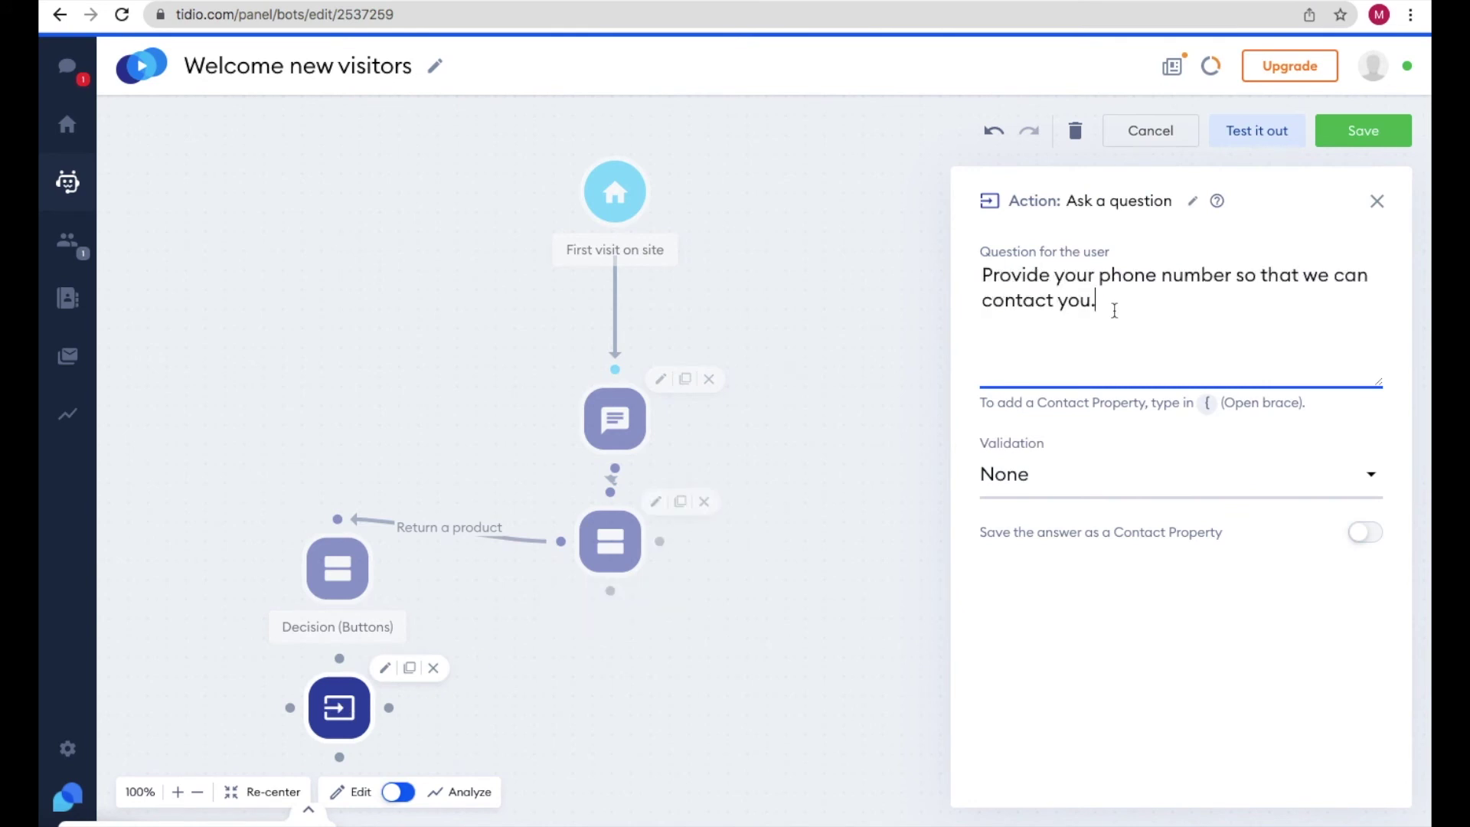
left_click_drag(1105, 305, 993, 274)
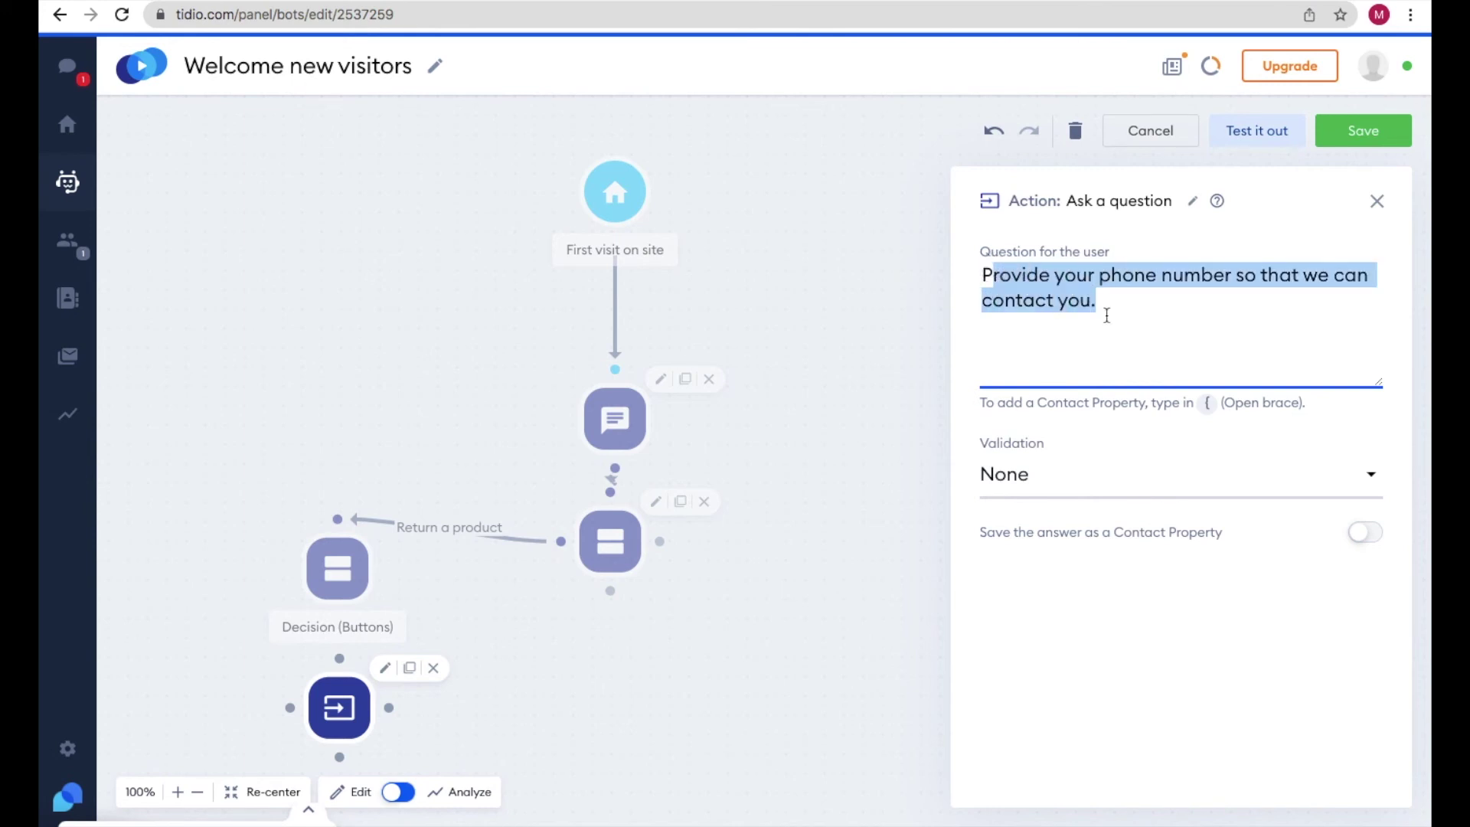
- Set the question's answer validation to Number and close its settings
left_click(1021, 484)
left_click(1051, 639)
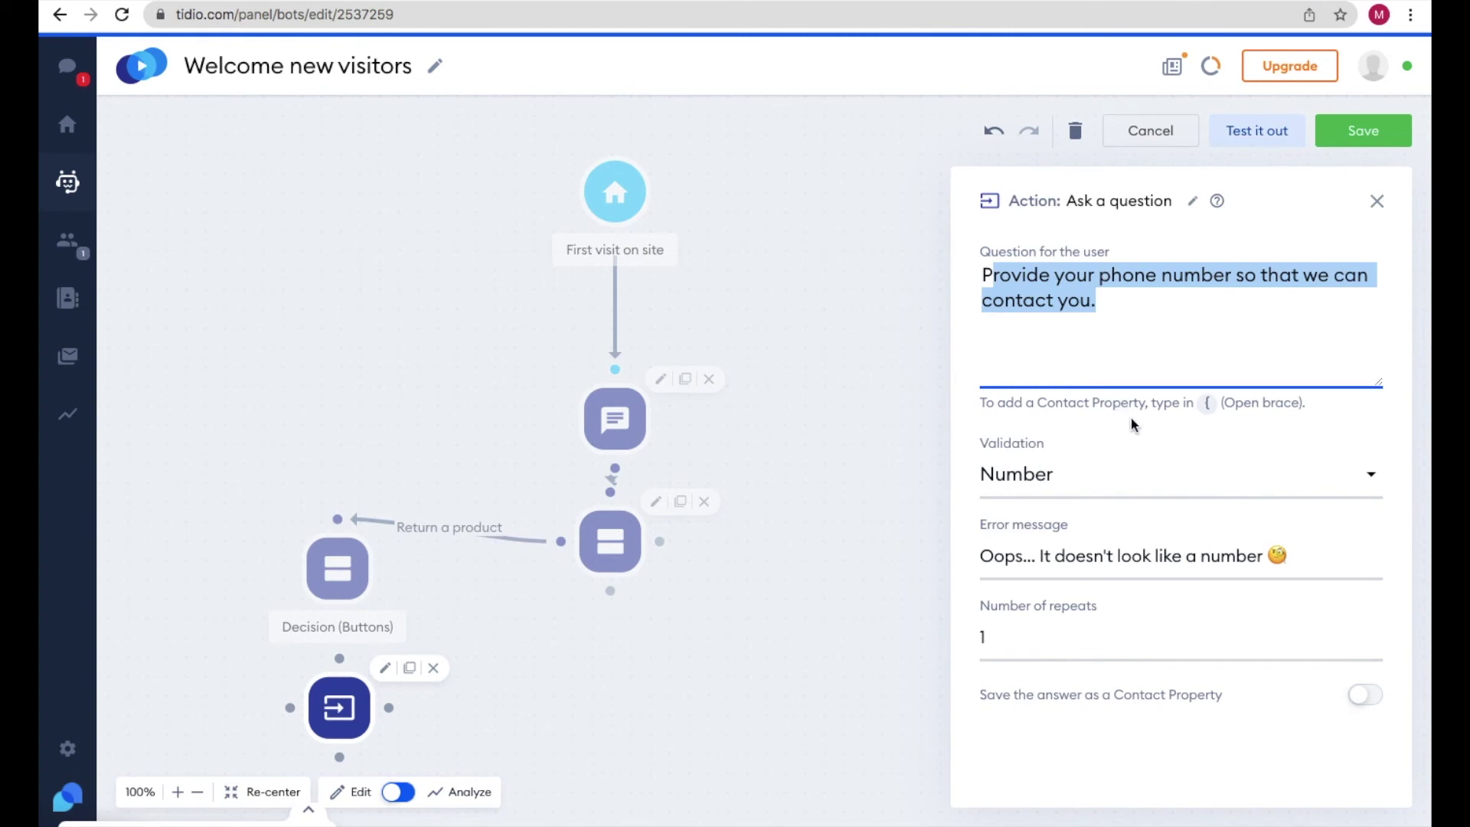
left_click(961, 576)
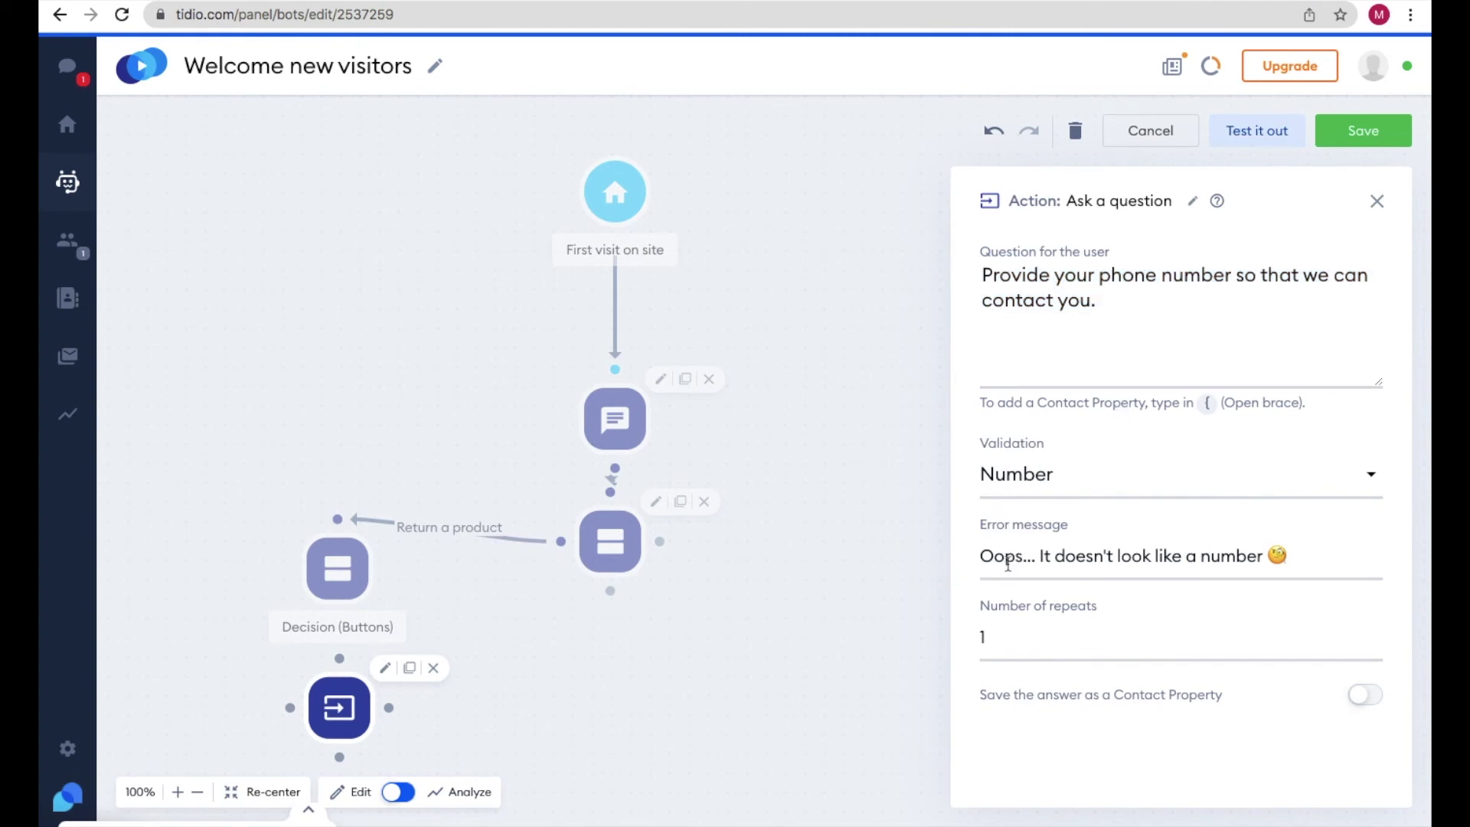
left_click(988, 638)
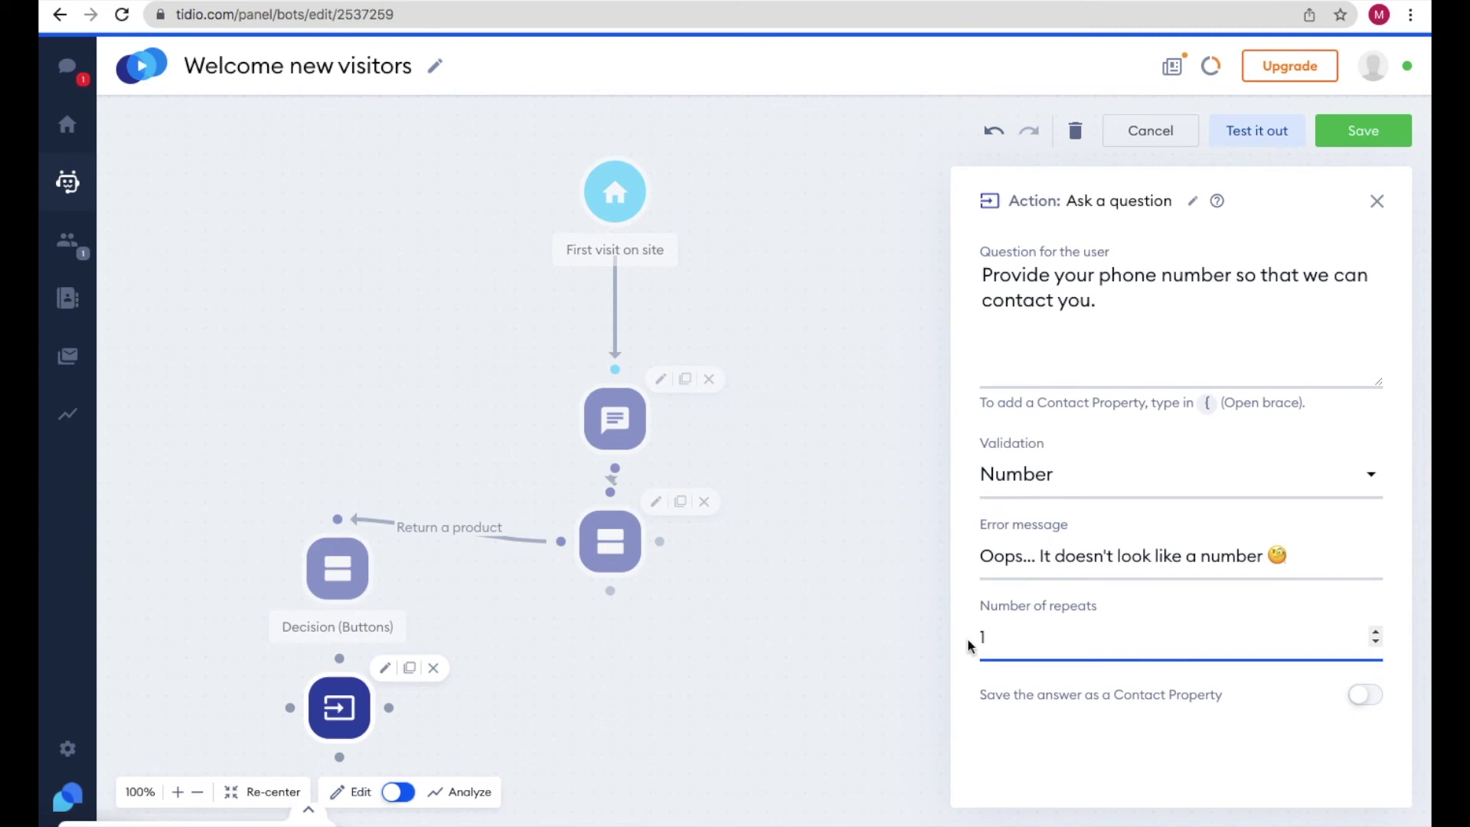
left_click(1380, 201)
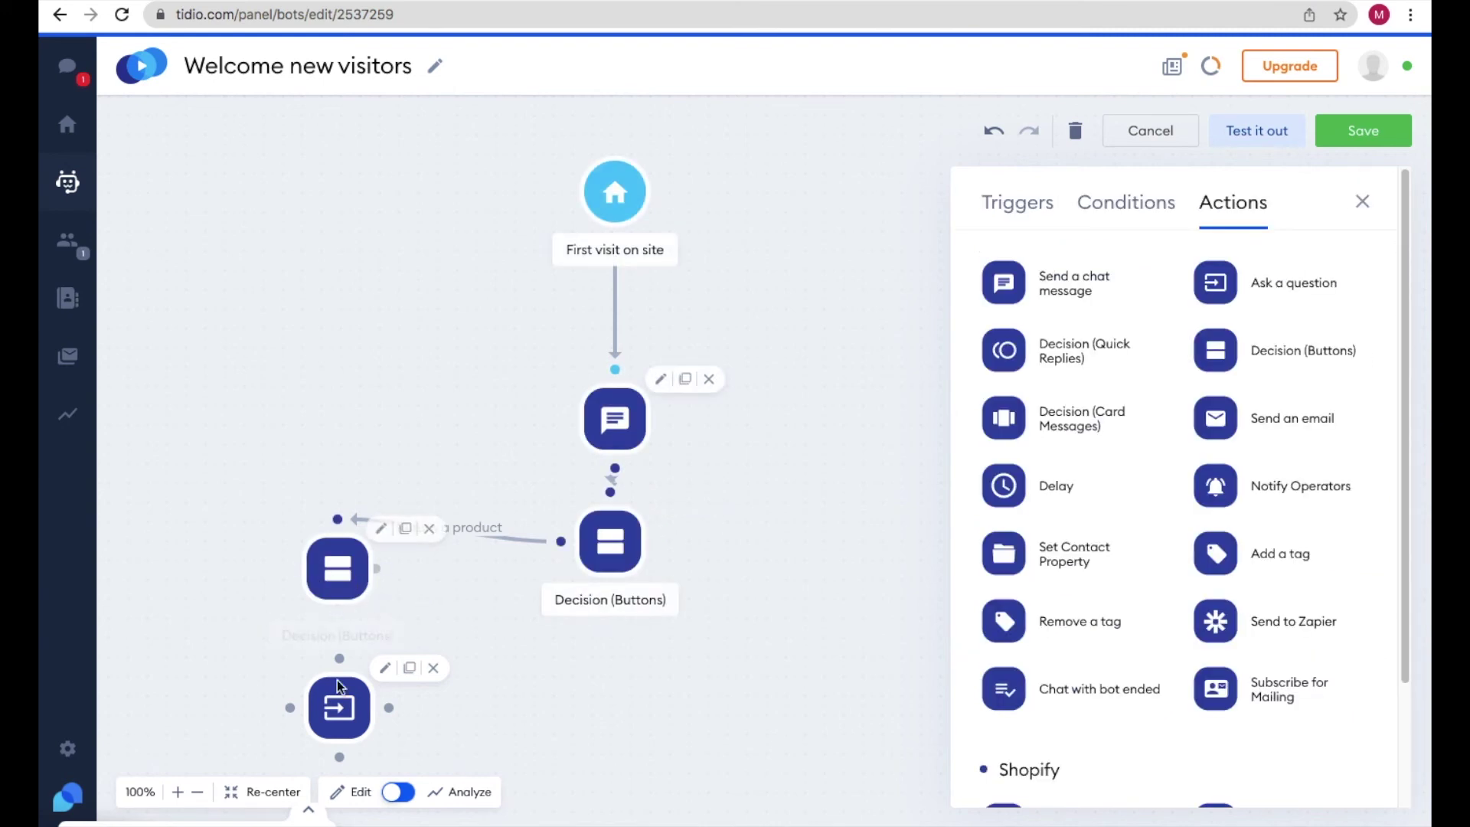
- Link the apology decision's 'Damaged Product' choice to the phone-number question step
left_click(339, 570)
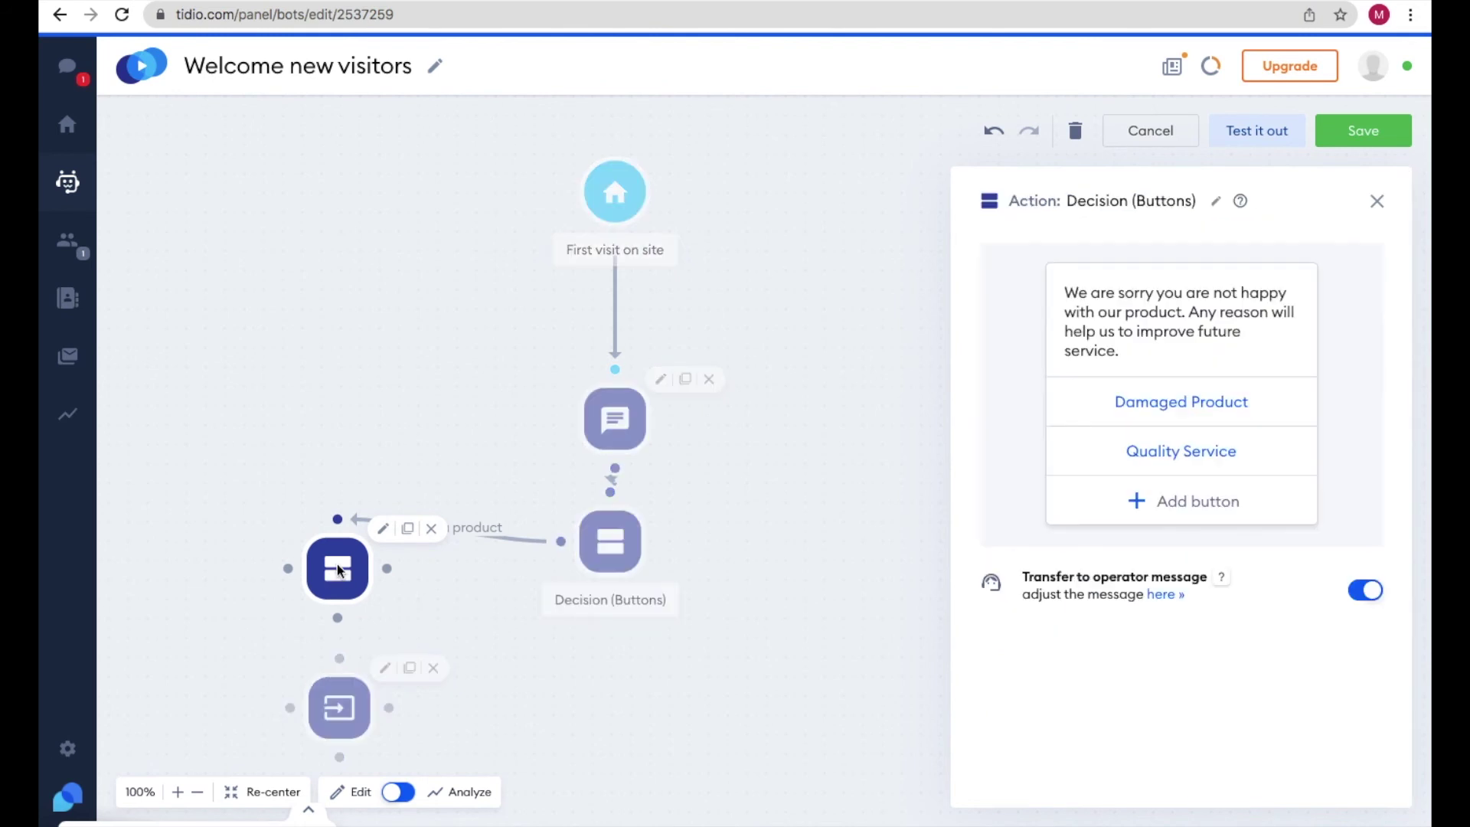
left_click_drag(288, 569, 353, 670)
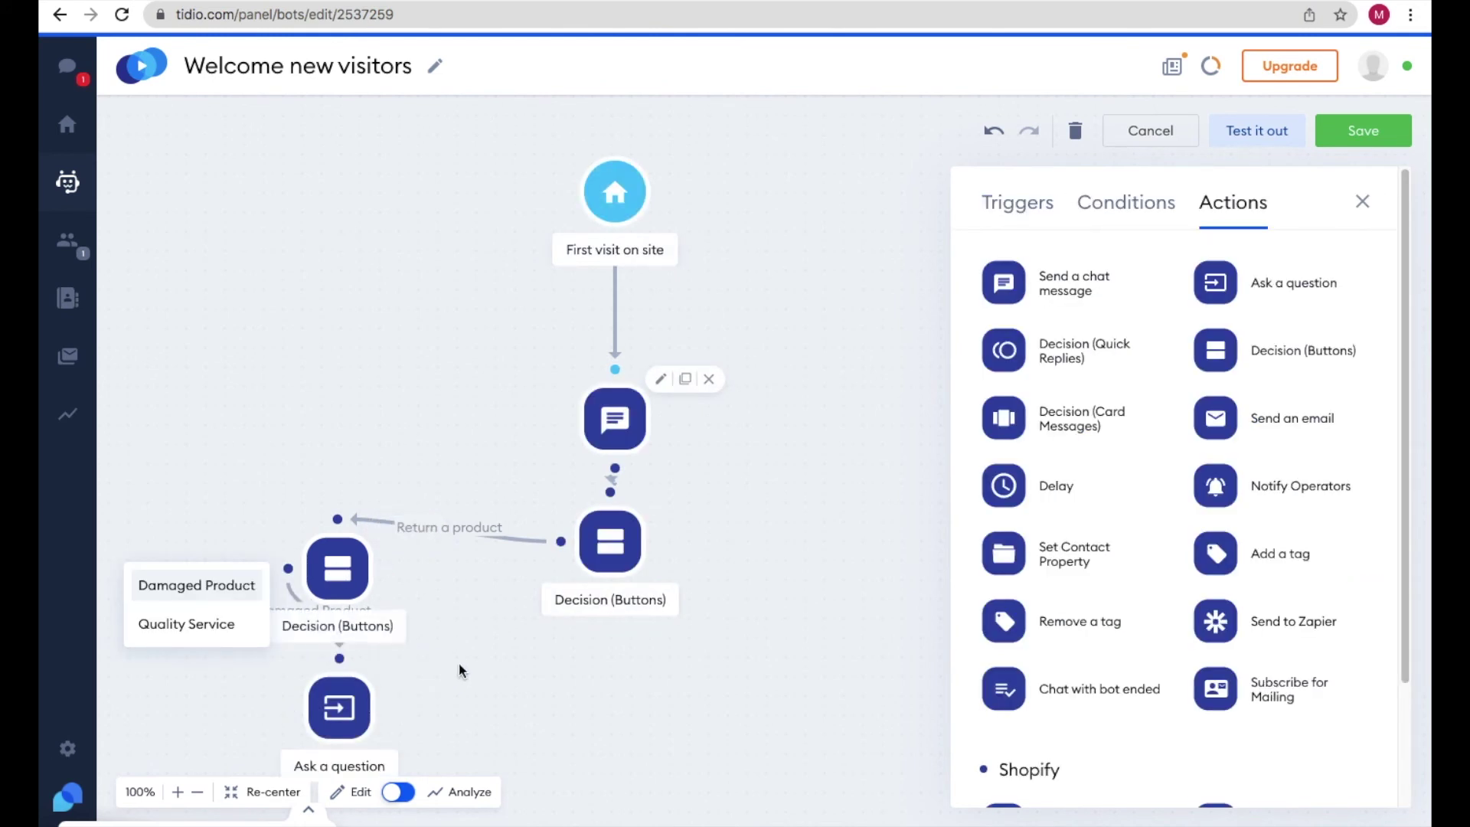
left_click(626, 421)
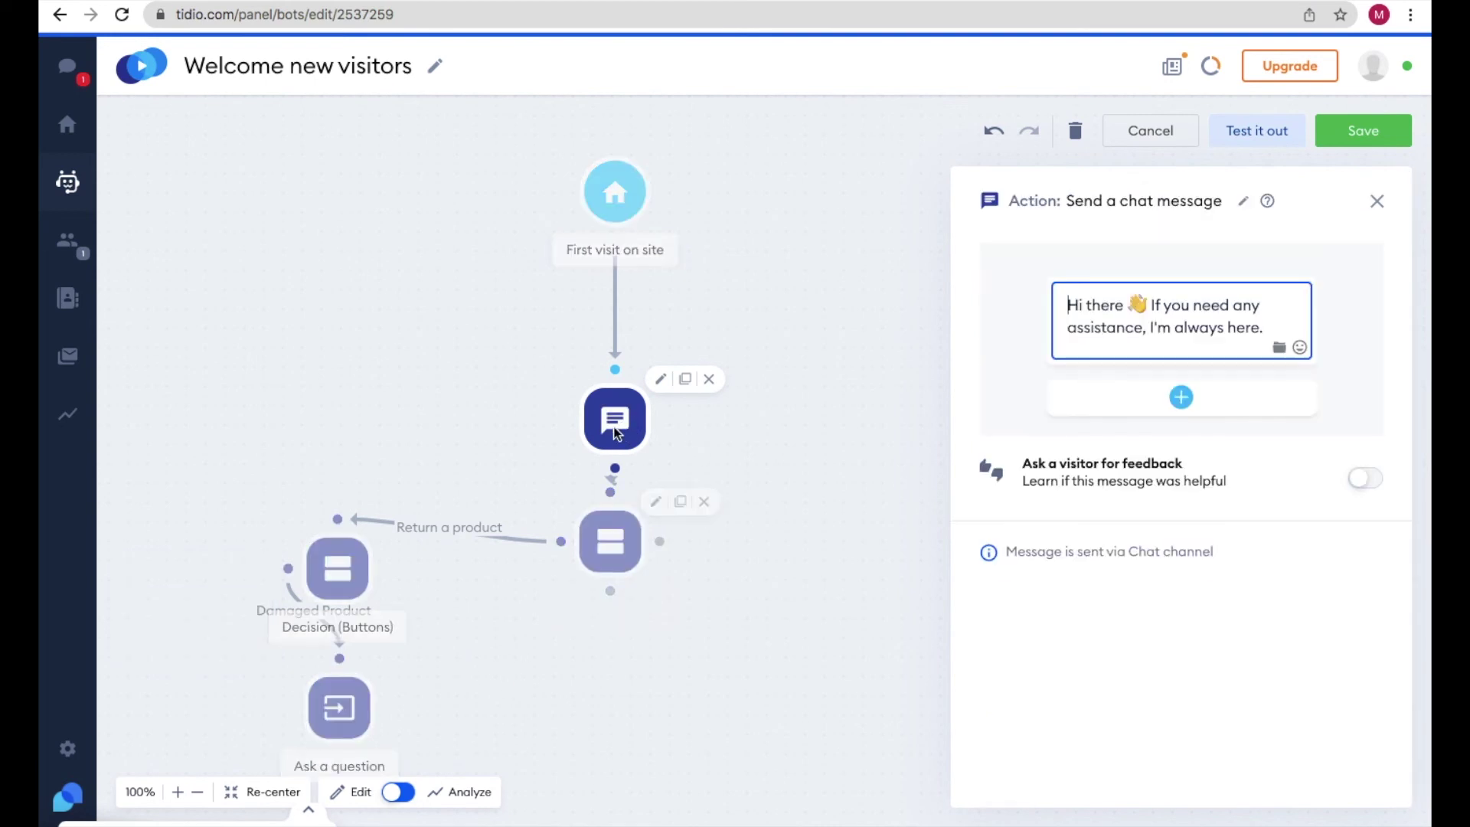
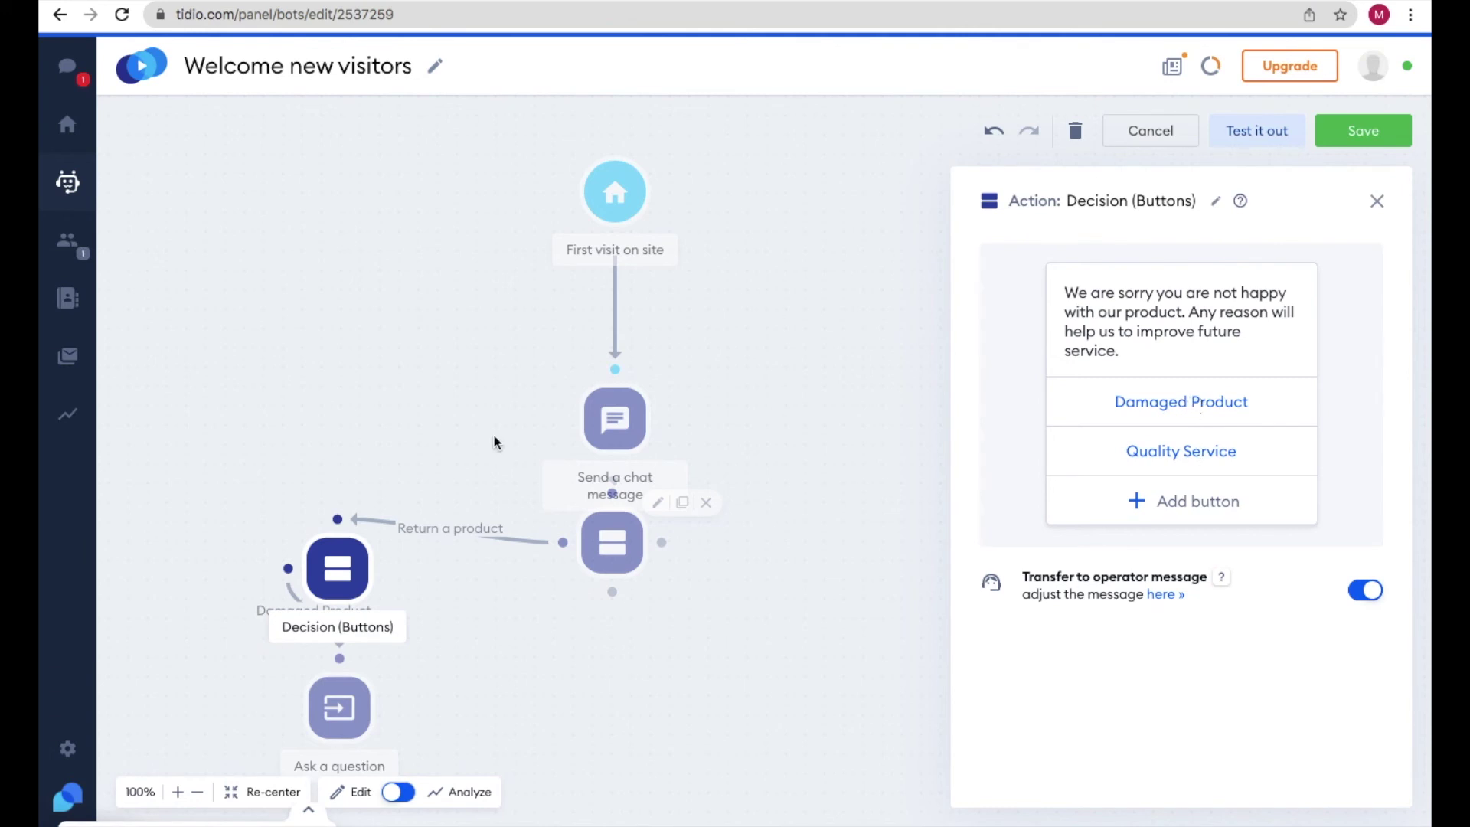
- Review the Damaged Product decision step and the phone-number question step's settings
left_click(336, 701)
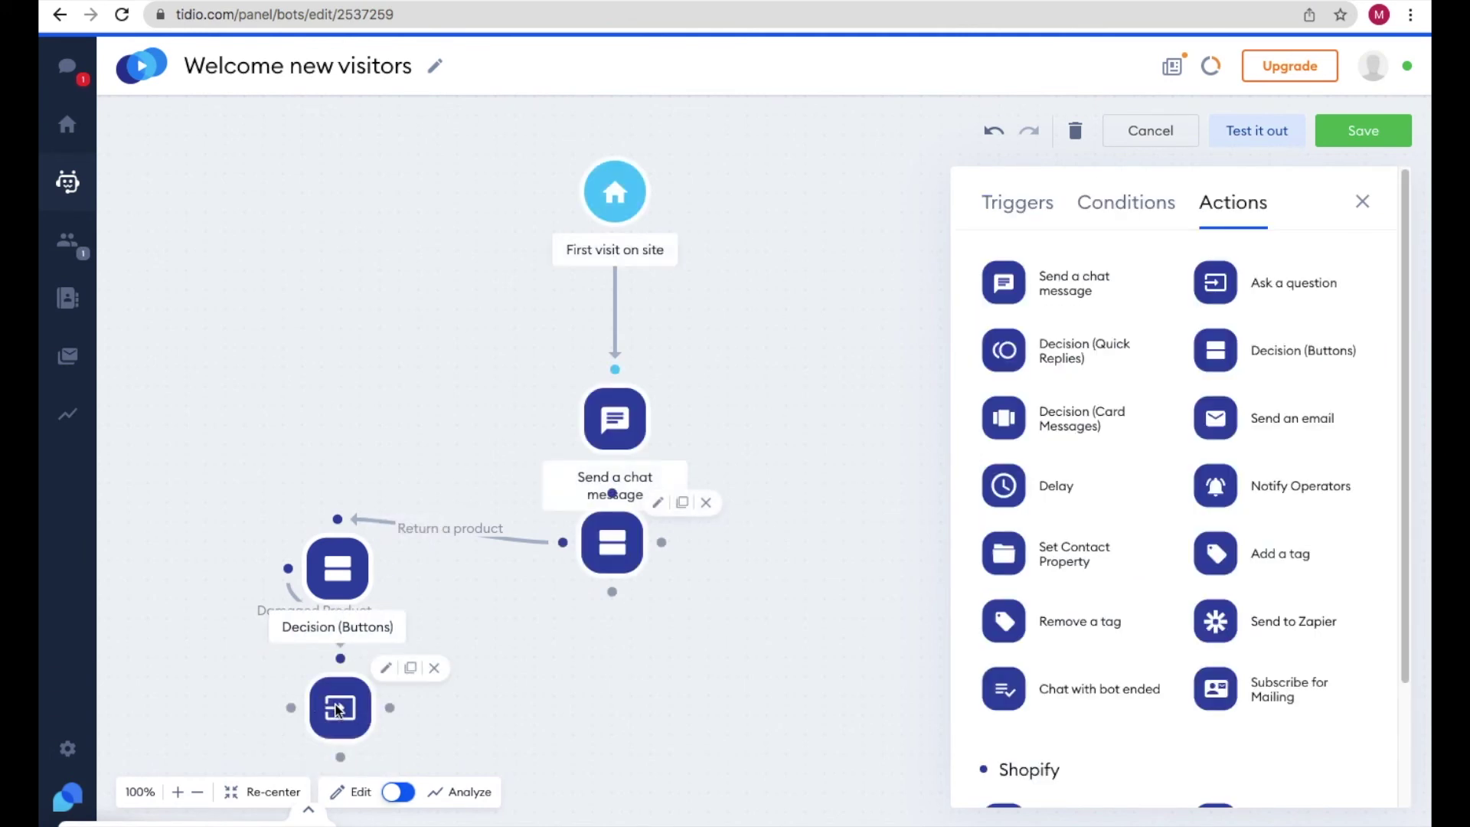
left_click(337, 701)
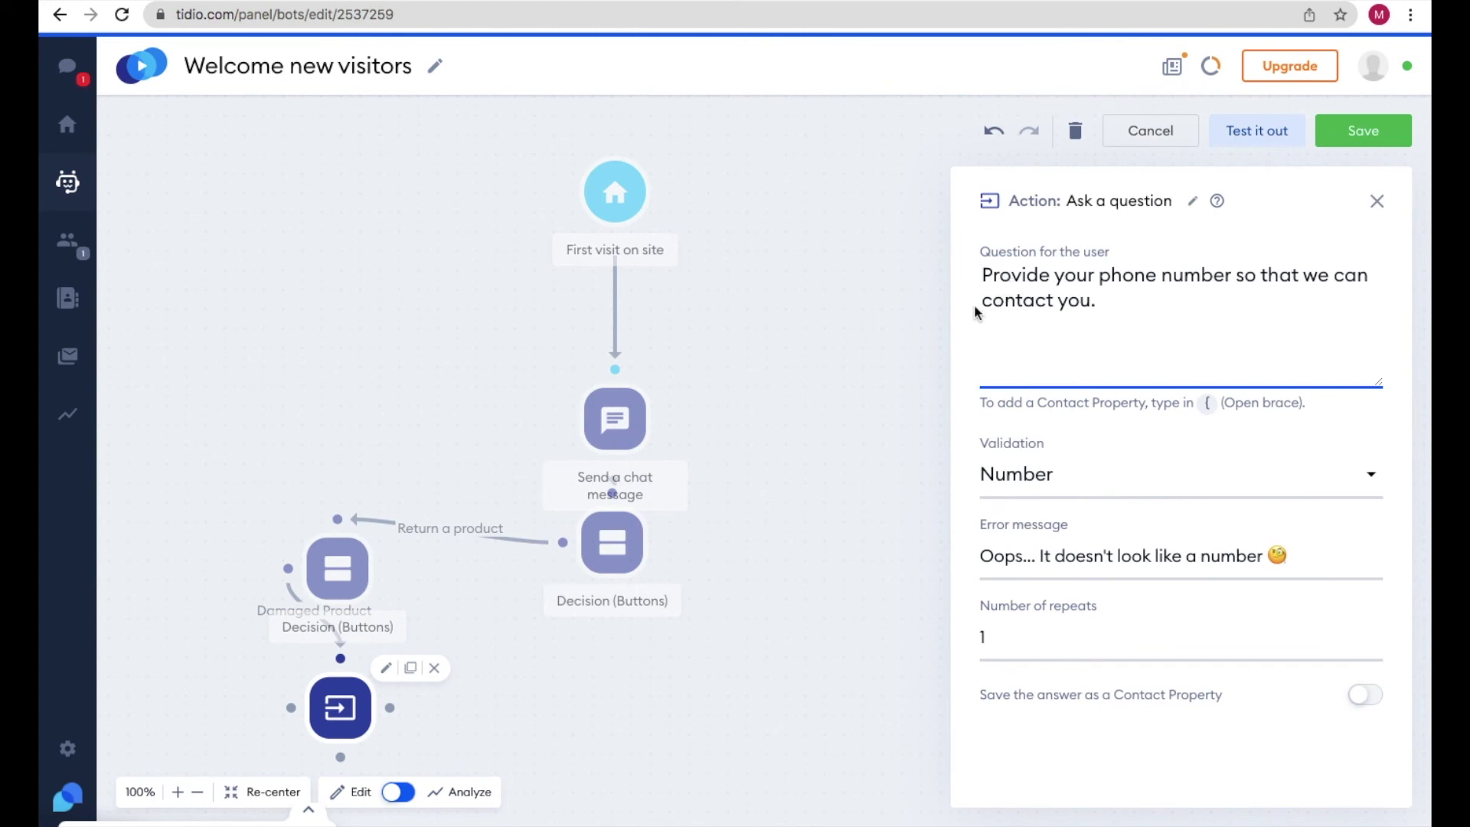
left_click(334, 567)
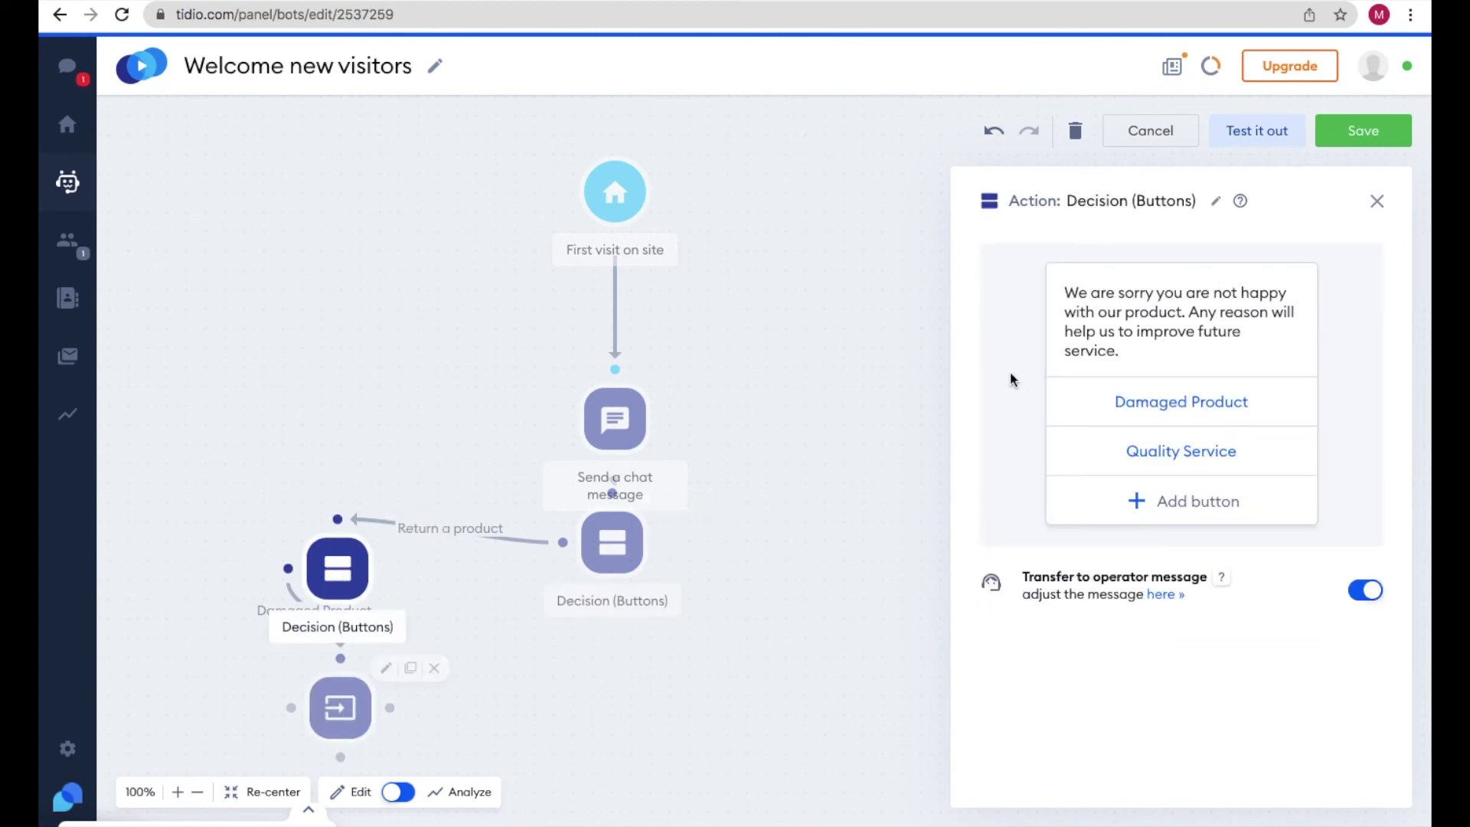
left_click(340, 704)
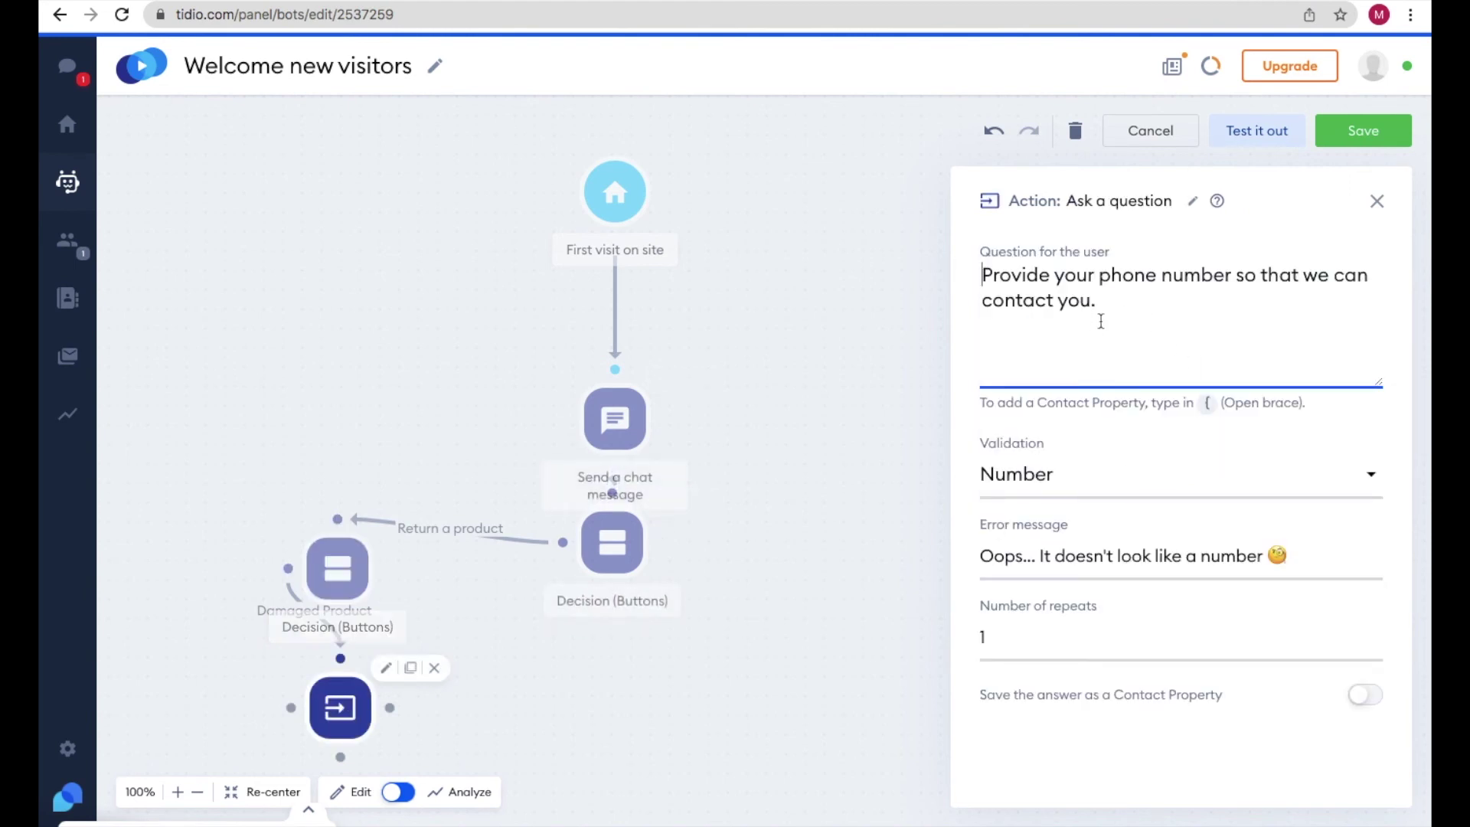
left_click(334, 567)
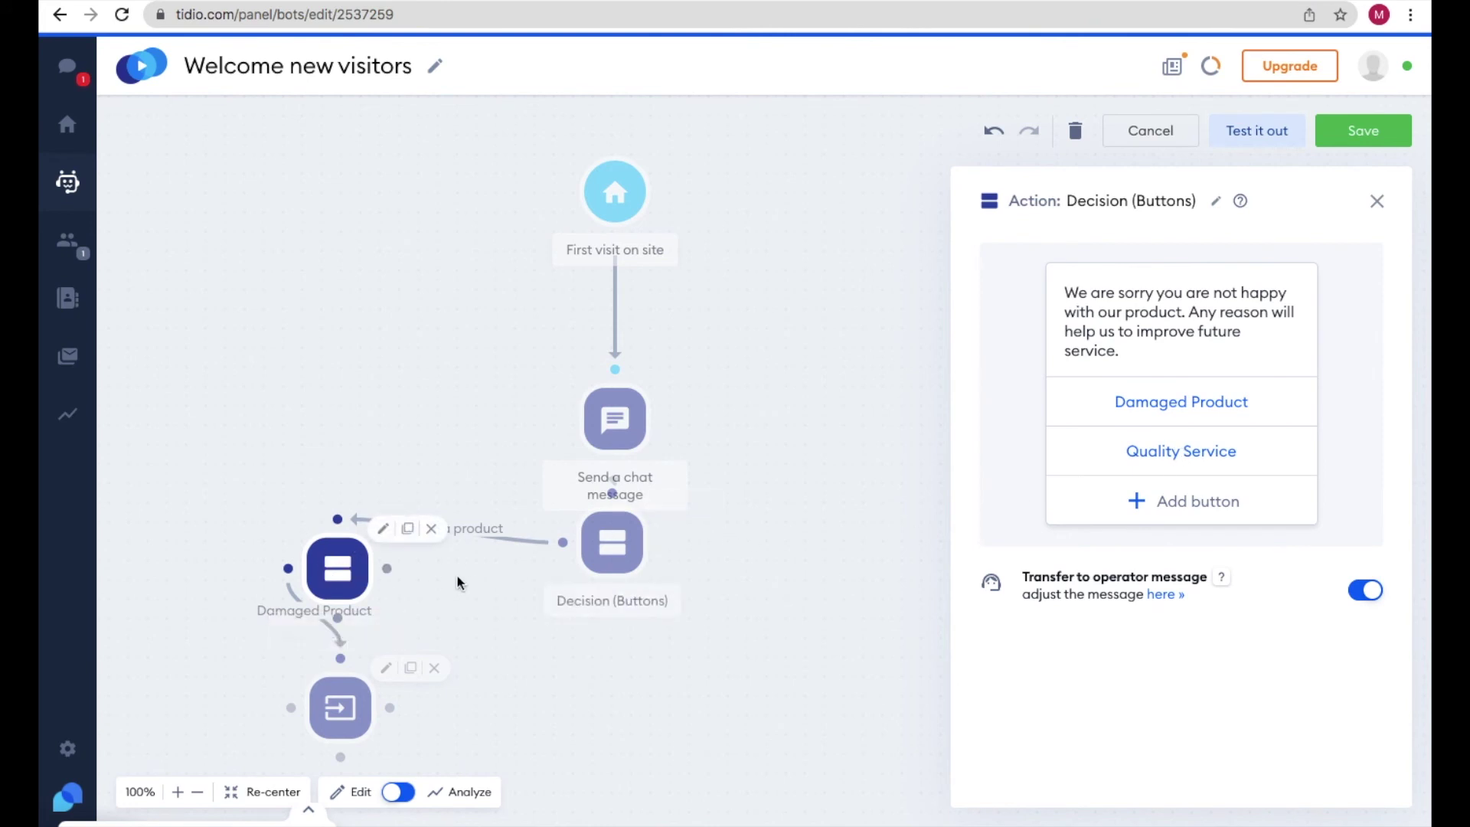
- Link the Quality Service answer to the phone-number question step
left_click(494, 569)
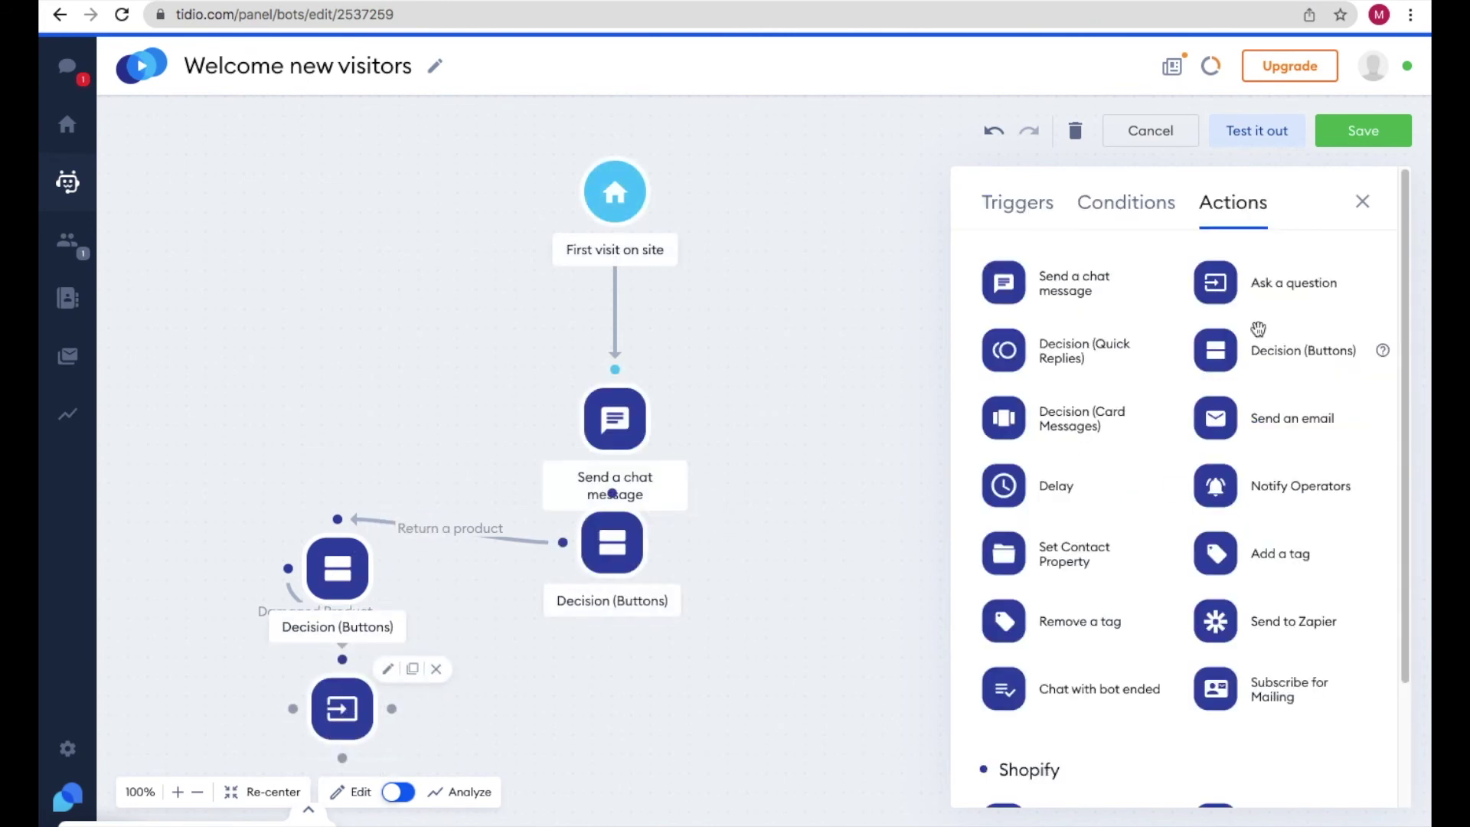
left_click(337, 709)
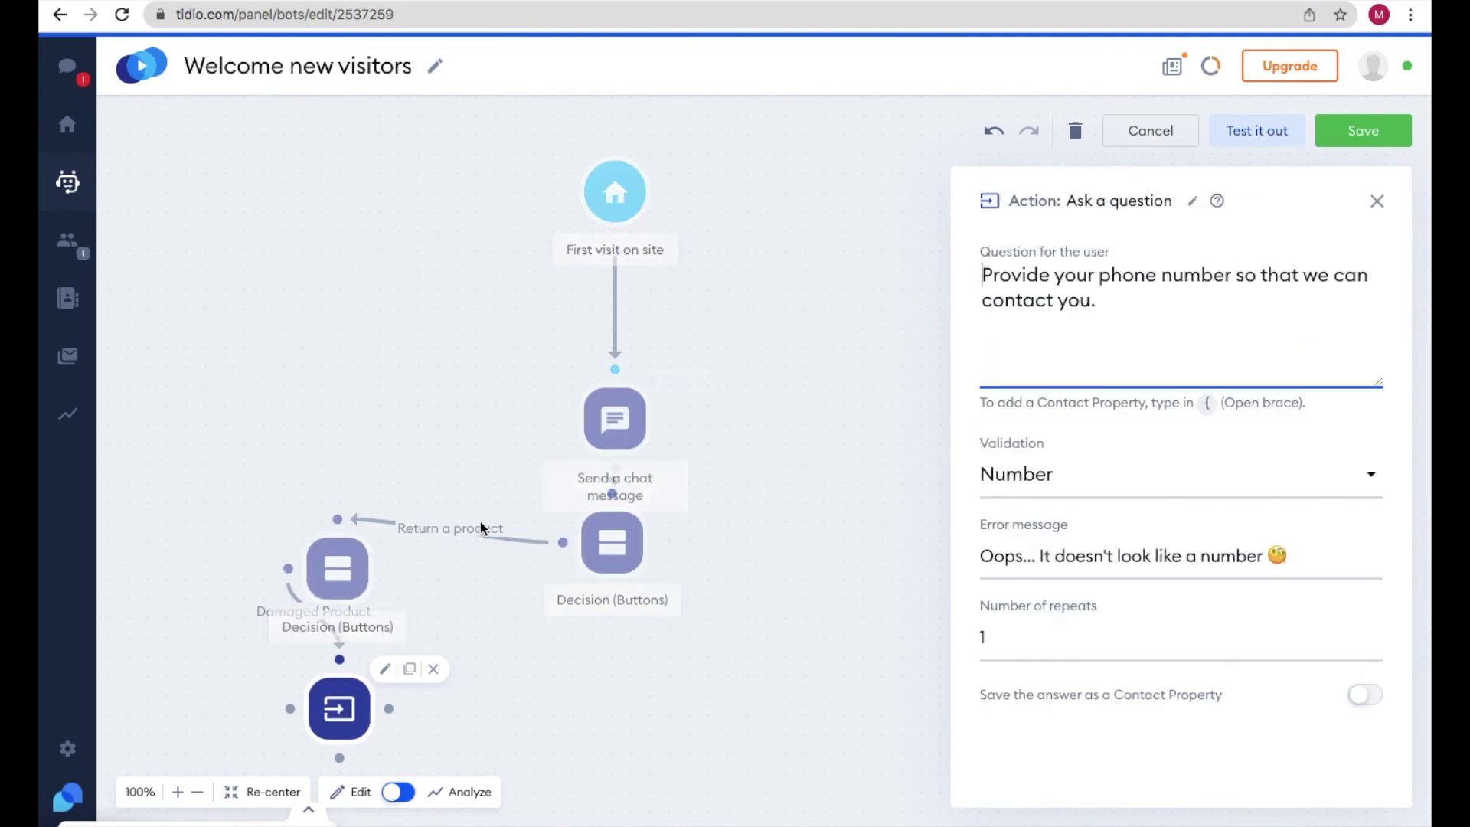
left_click(354, 573)
left_click_drag(386, 576, 383, 645)
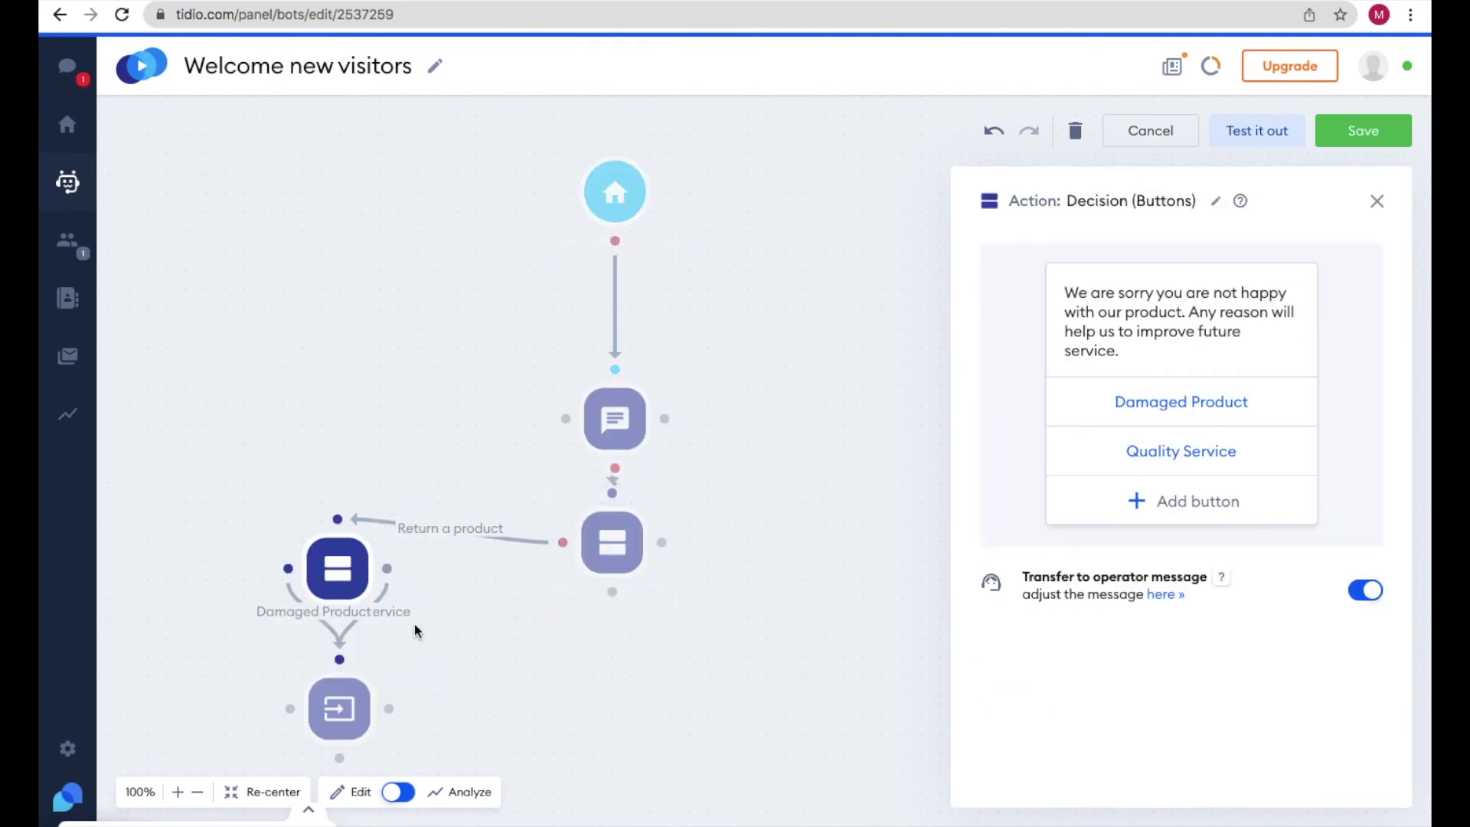
left_click(383, 645)
scroll(475, 565, "down", 5)
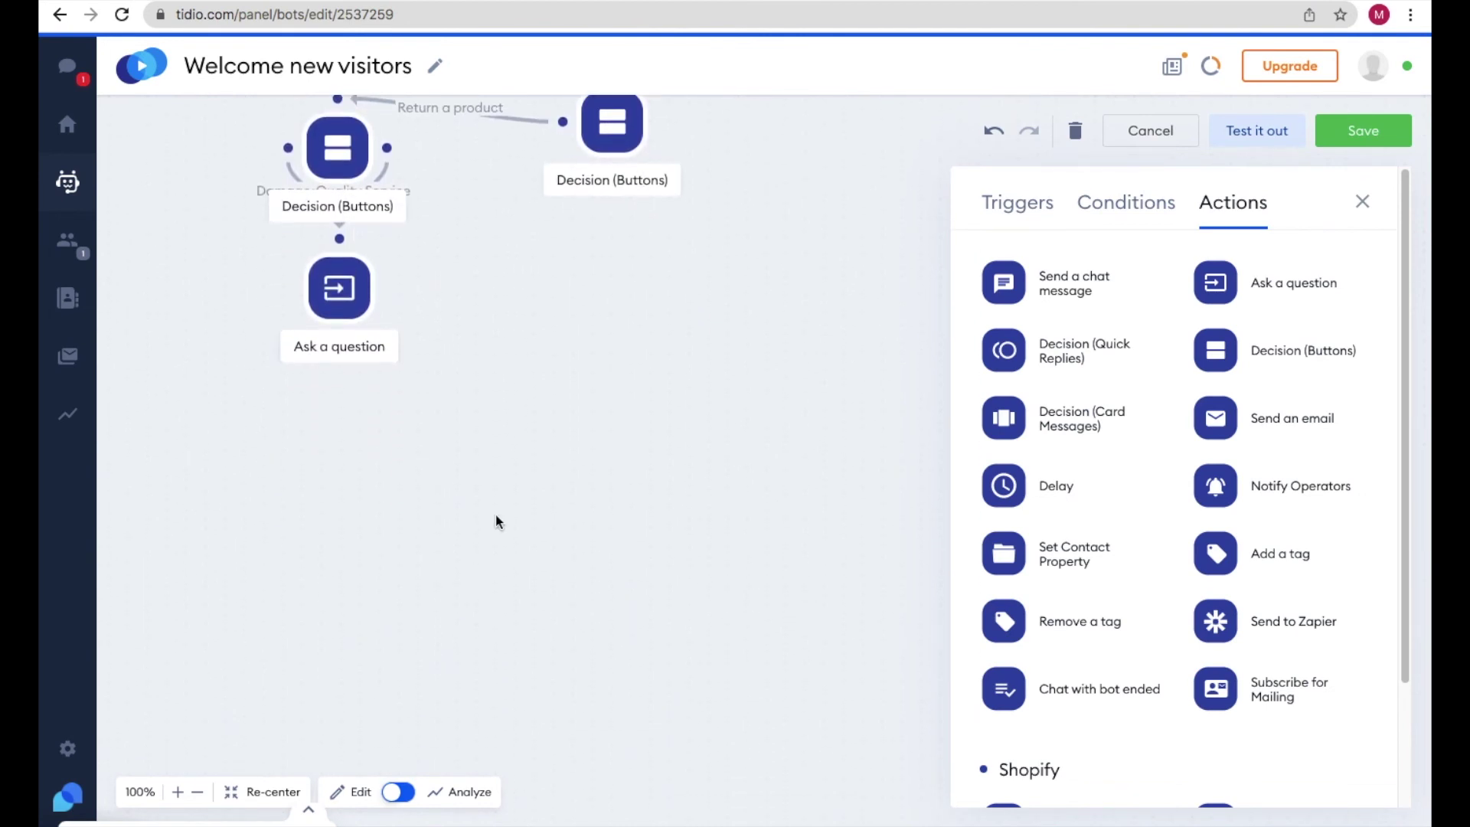
left_click(339, 288)
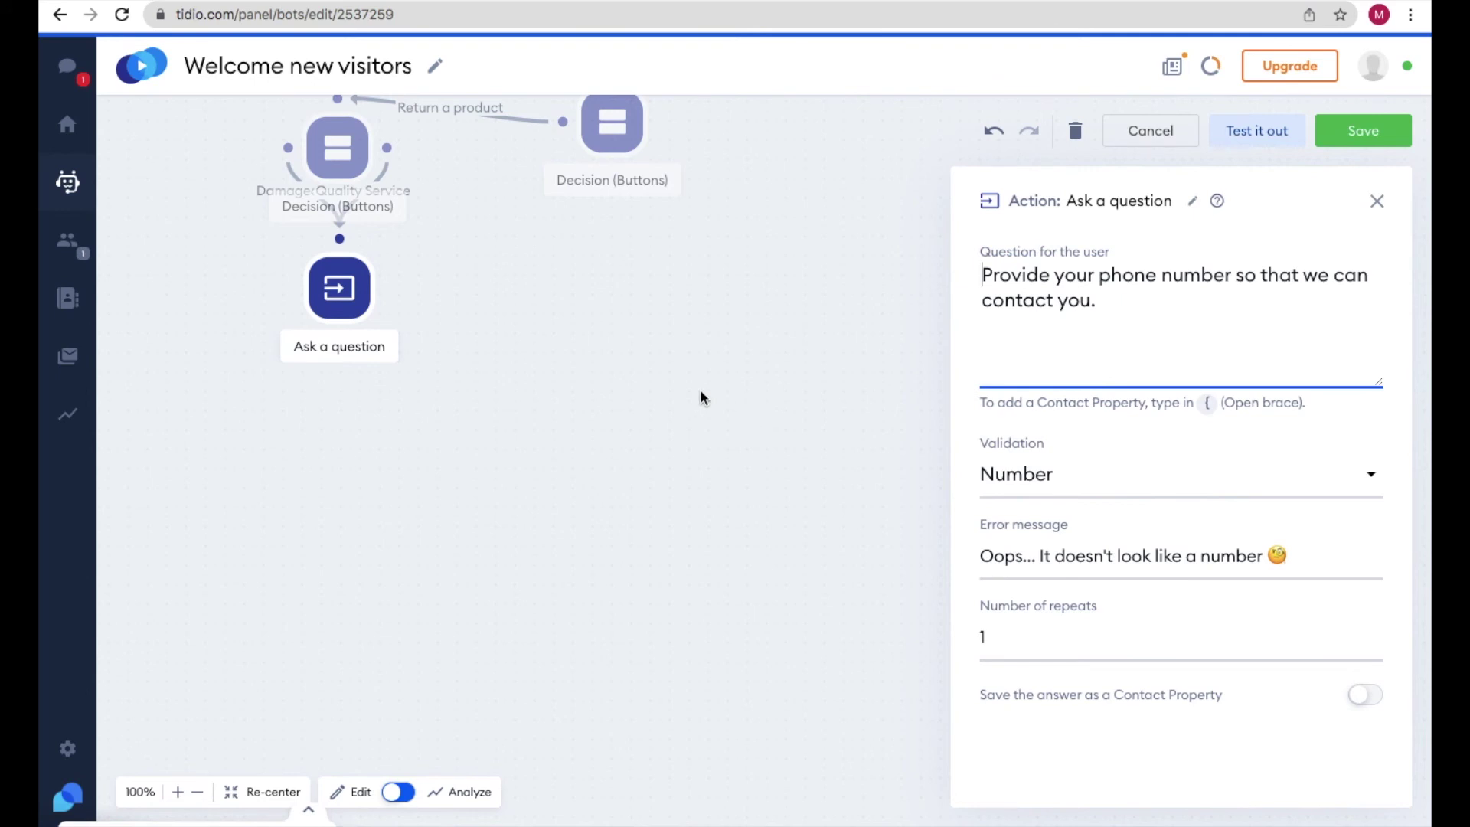
- Add a chat message step reading 'Thanks for response. We will contact you within 24 hours.'
left_click(1379, 201)
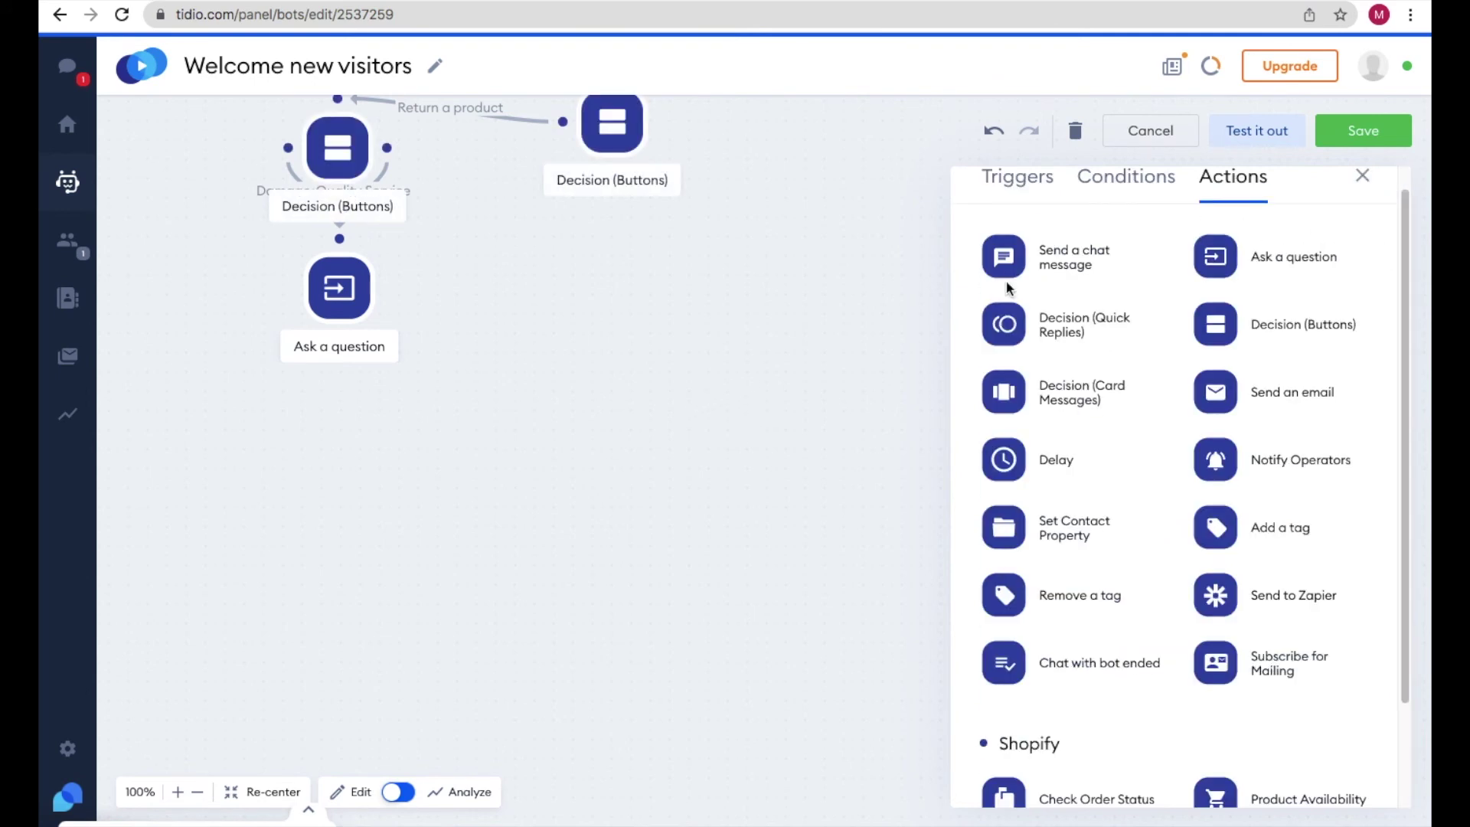
left_click_drag(999, 256, 325, 470)
left_click(321, 471)
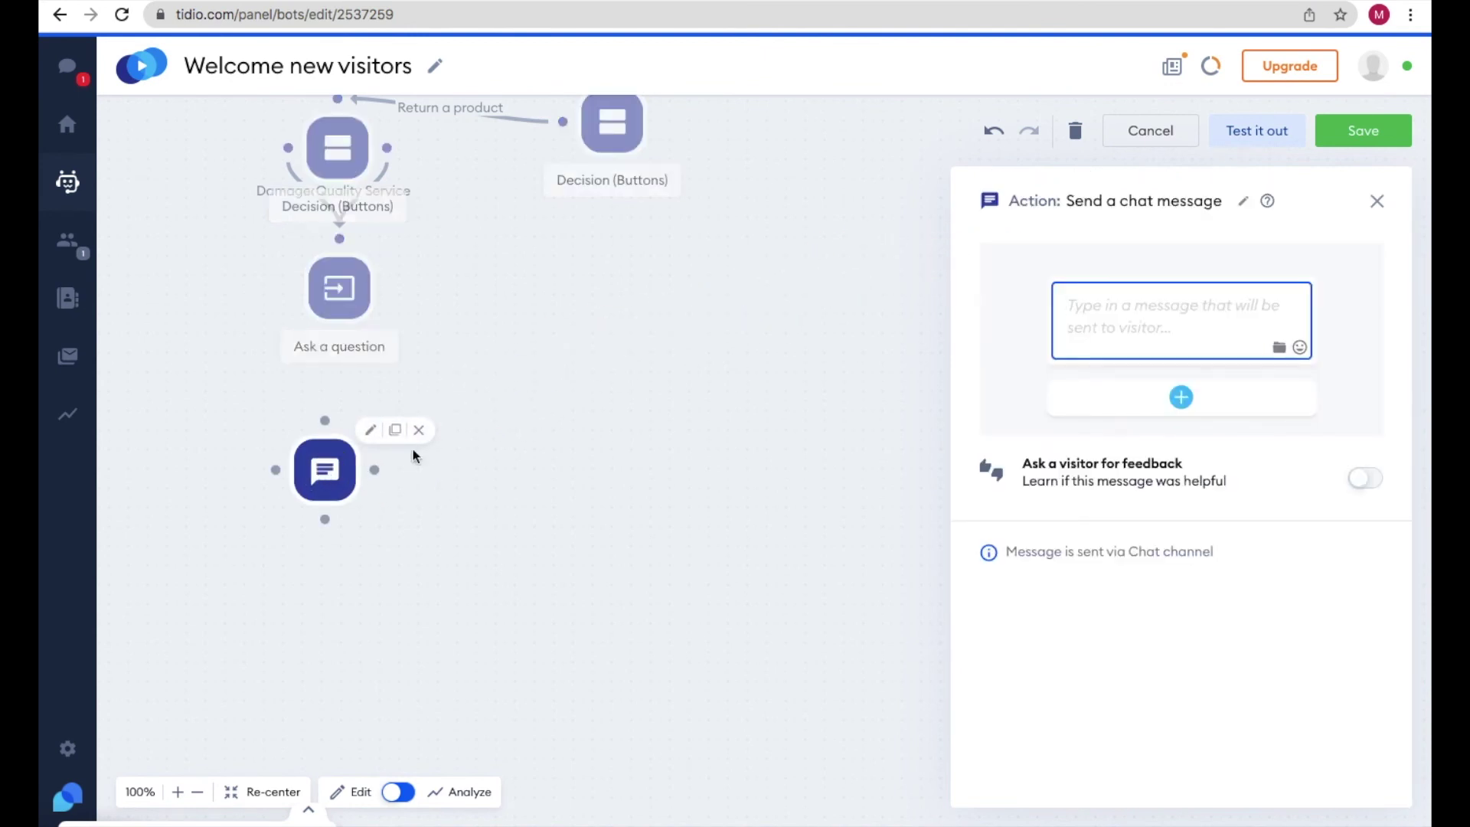
type("Thank")
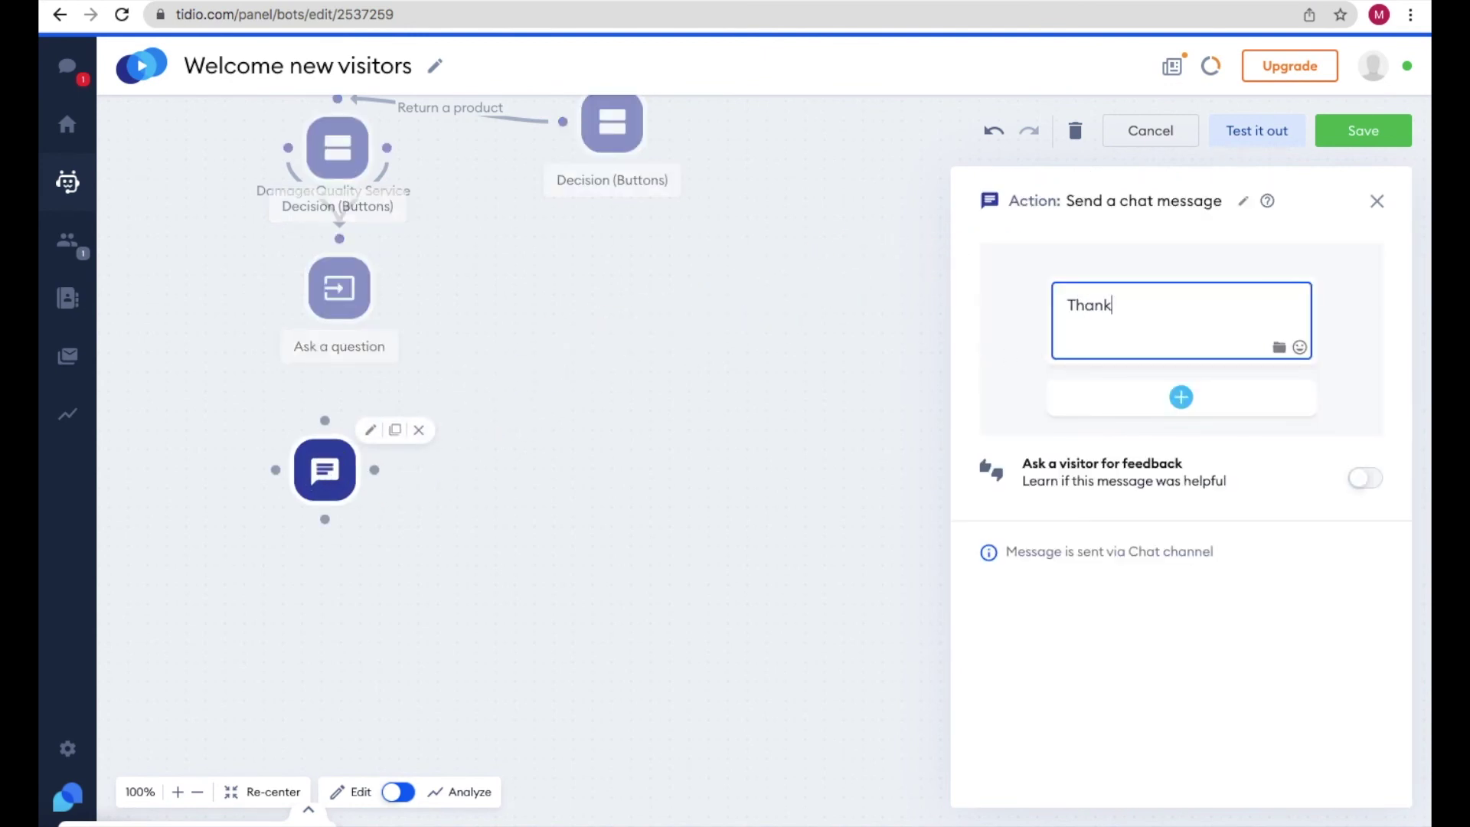
type("s for response. We will contact you within 24 hours.")
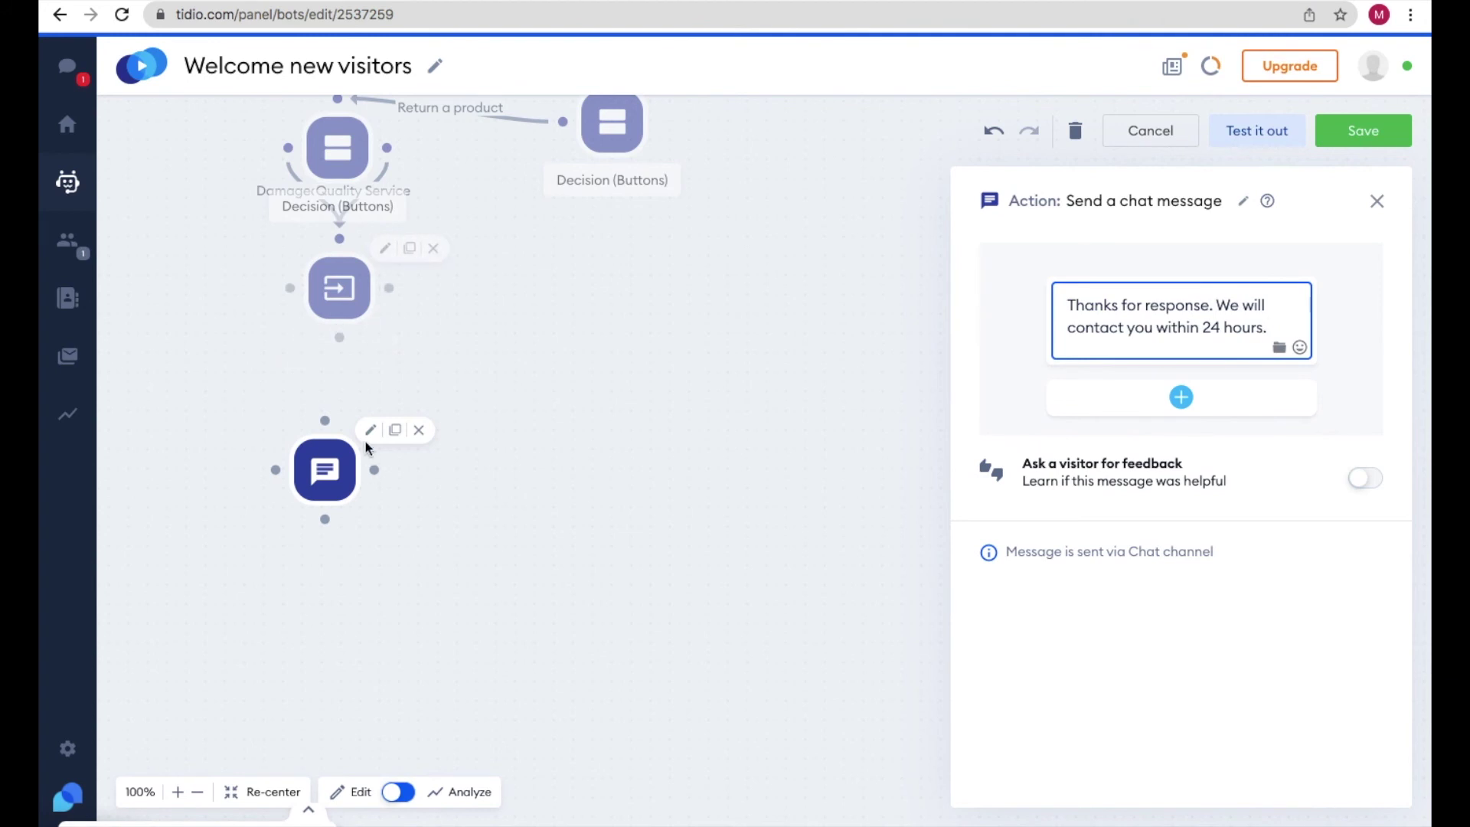
- Connect the phone-number question's Success outcome to the new thank-you message
left_click(341, 287)
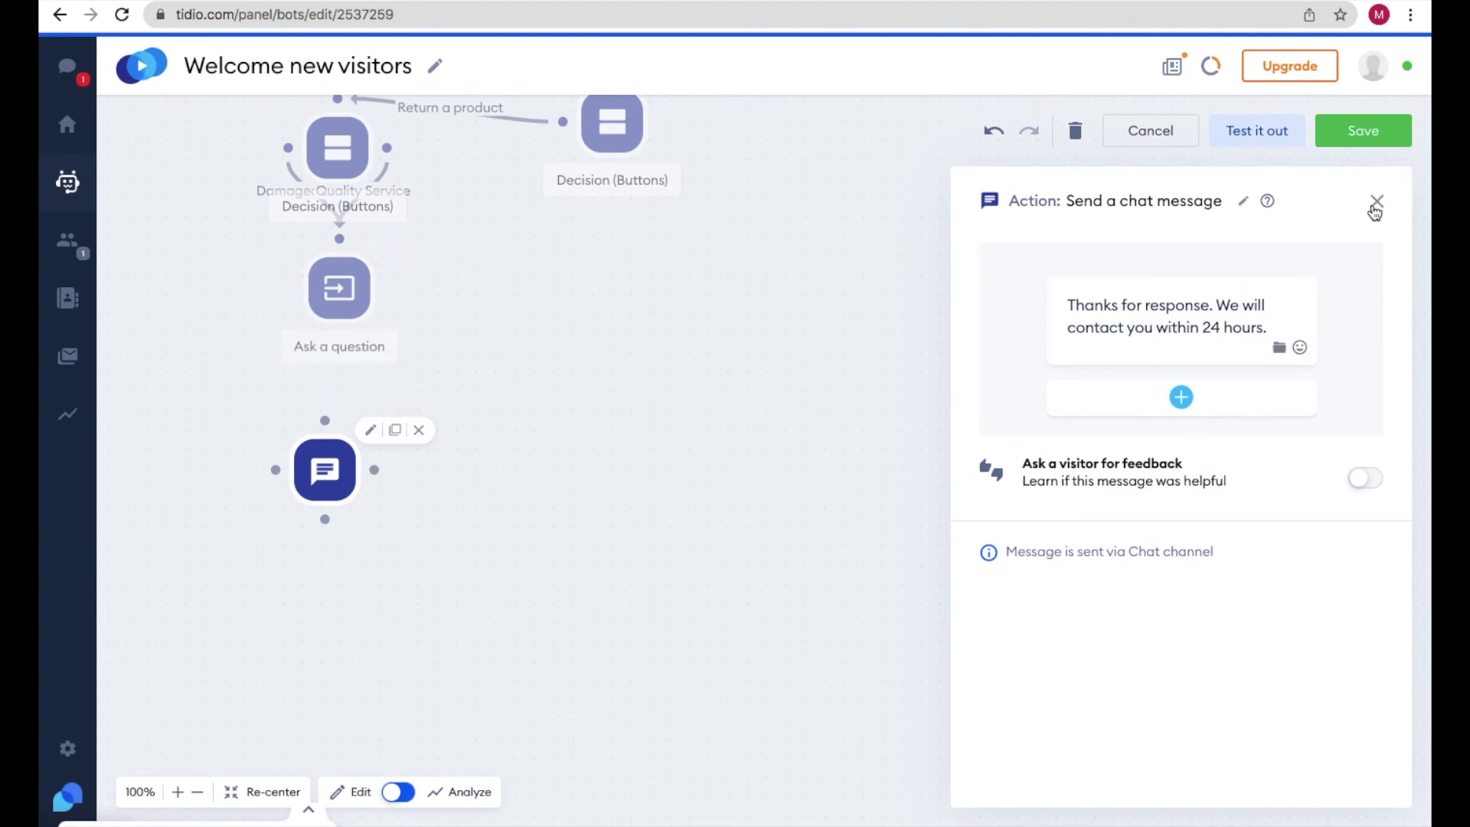
left_click_drag(339, 337, 325, 420)
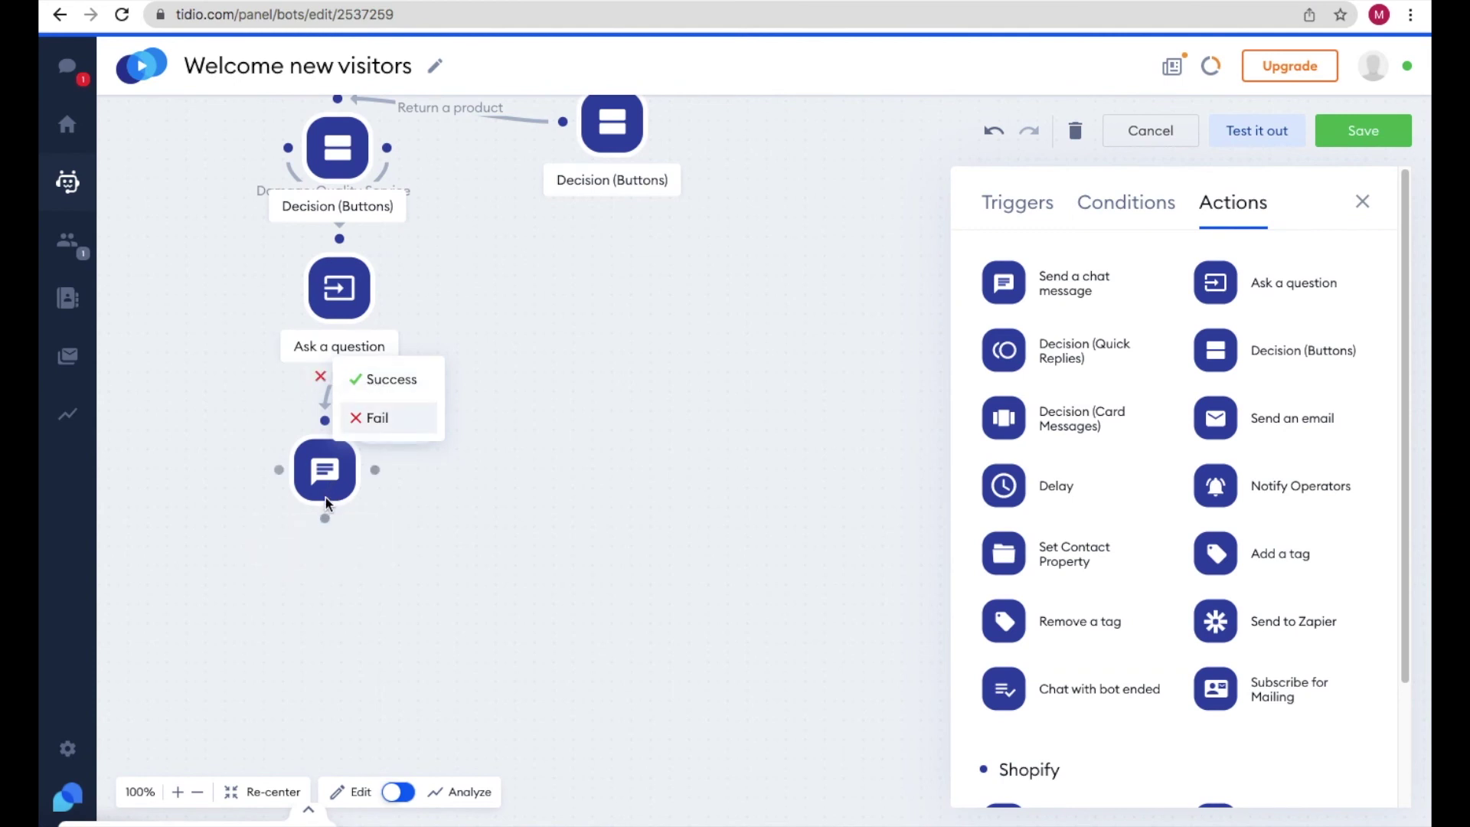
left_click(384, 378)
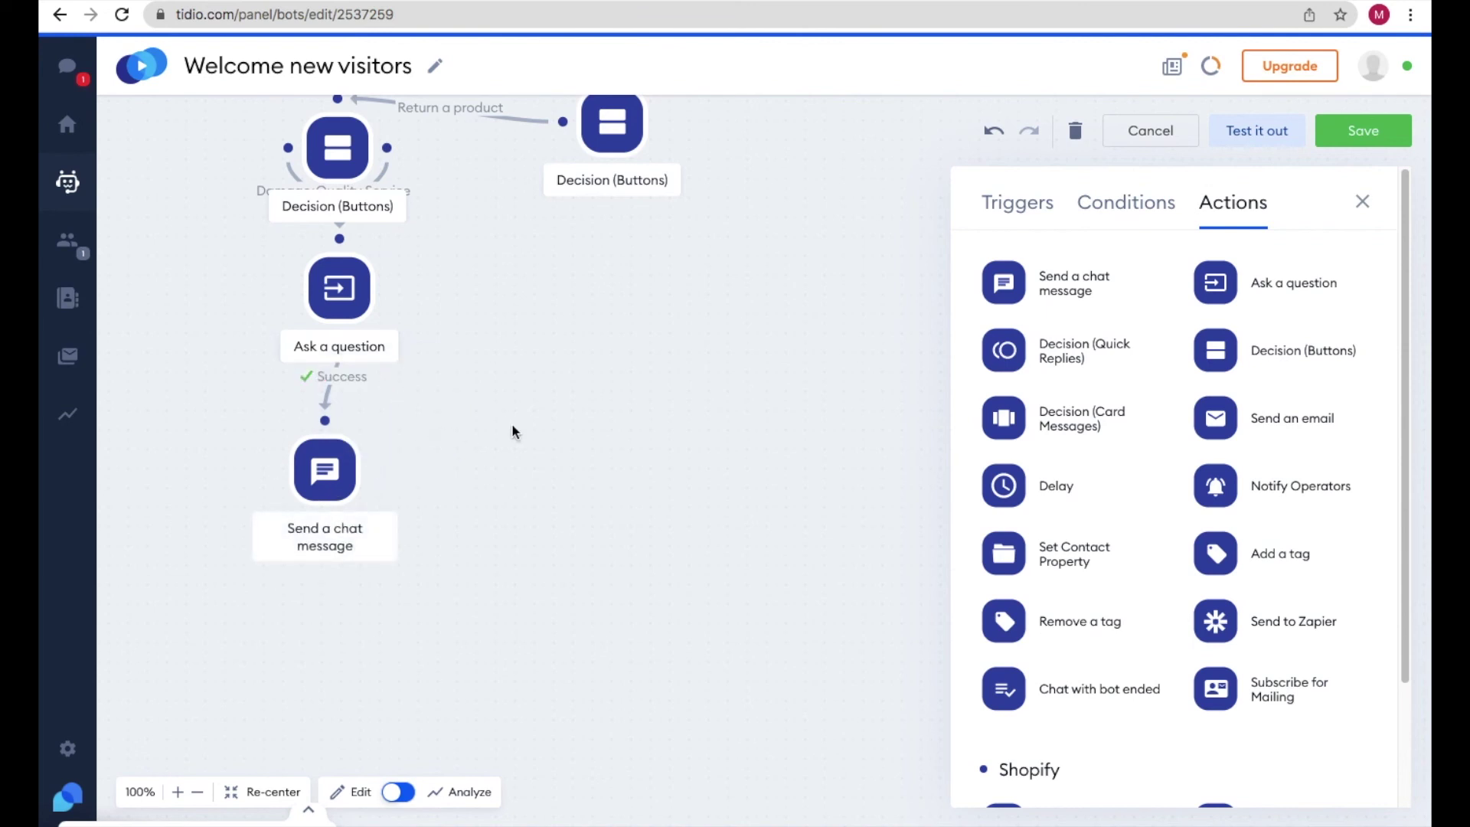
scroll(513, 424, "up", 5)
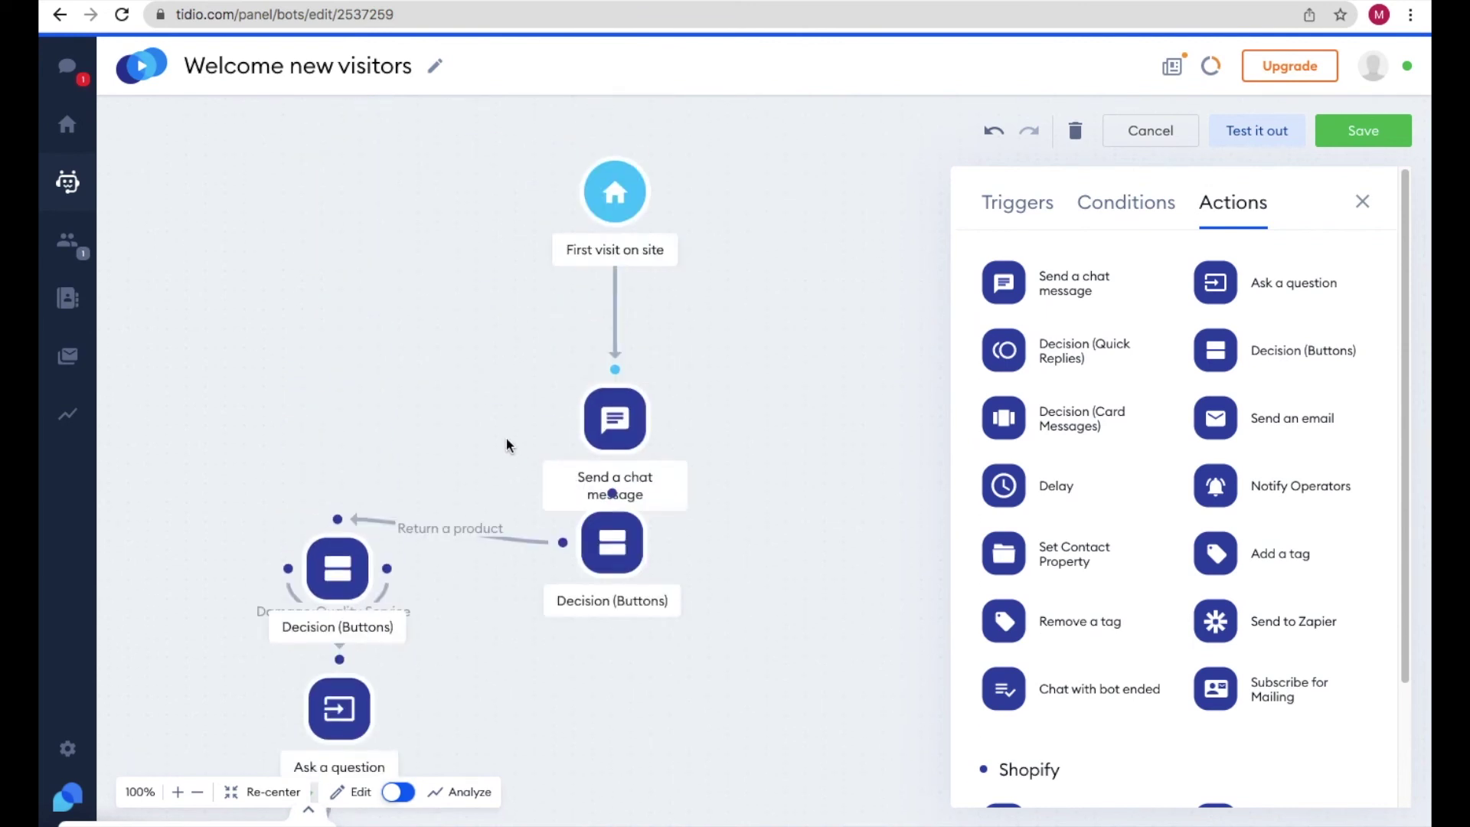
left_click(617, 328)
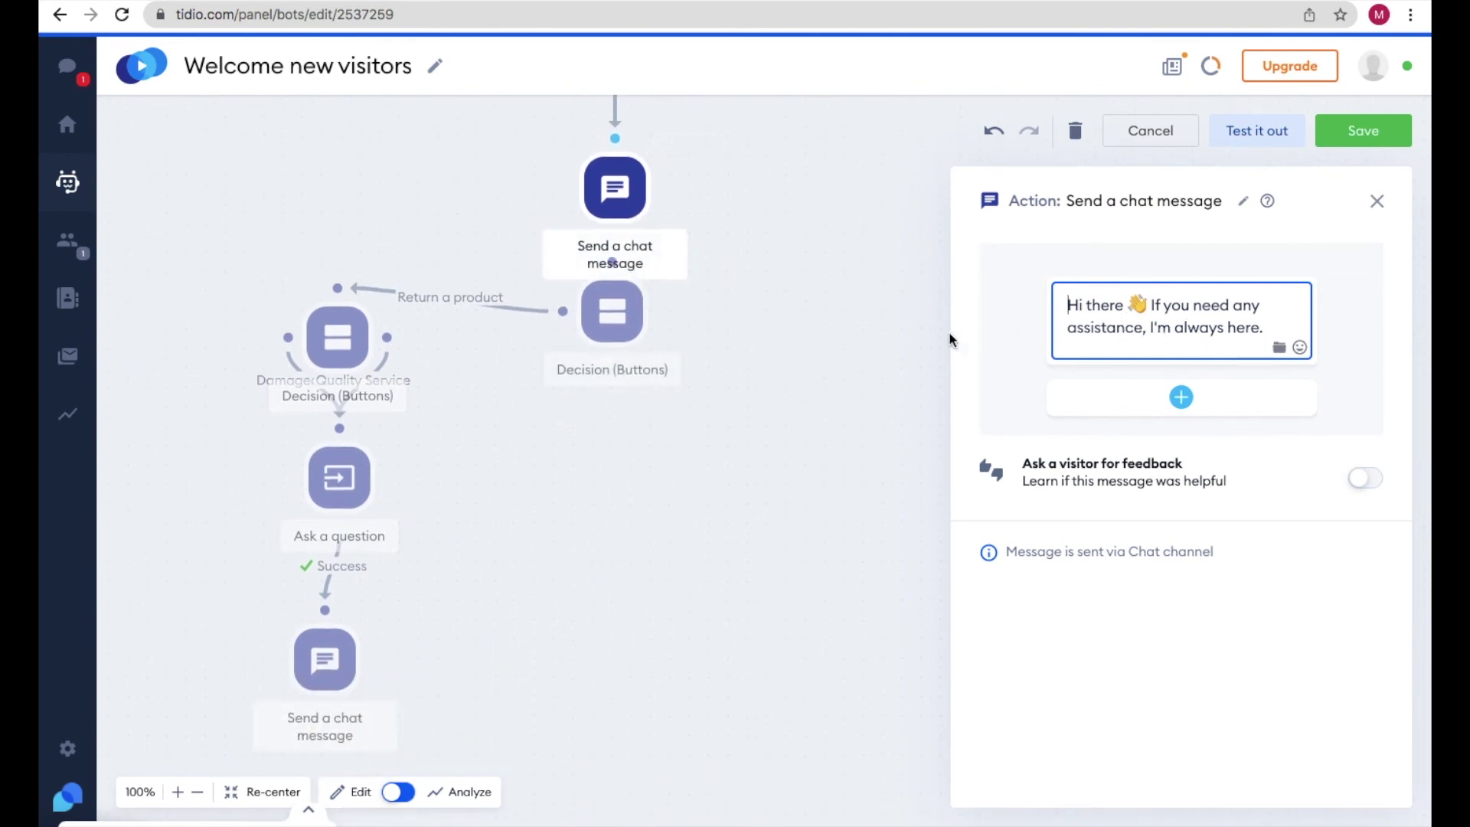
- Inspect the What I can help with? decision, Damaged Product decision, phone question and closing message
left_click(613, 313)
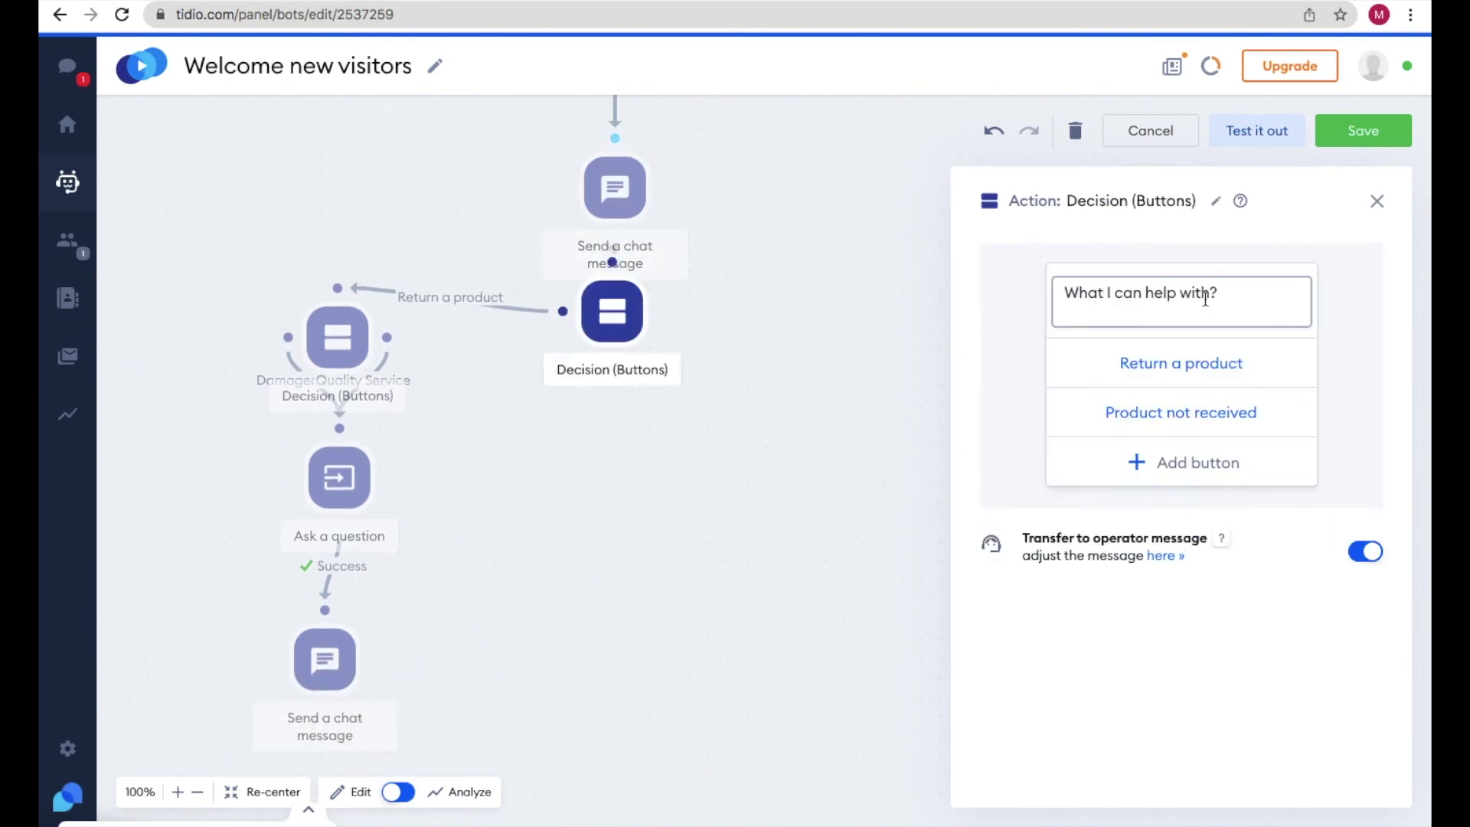
left_click(1153, 362)
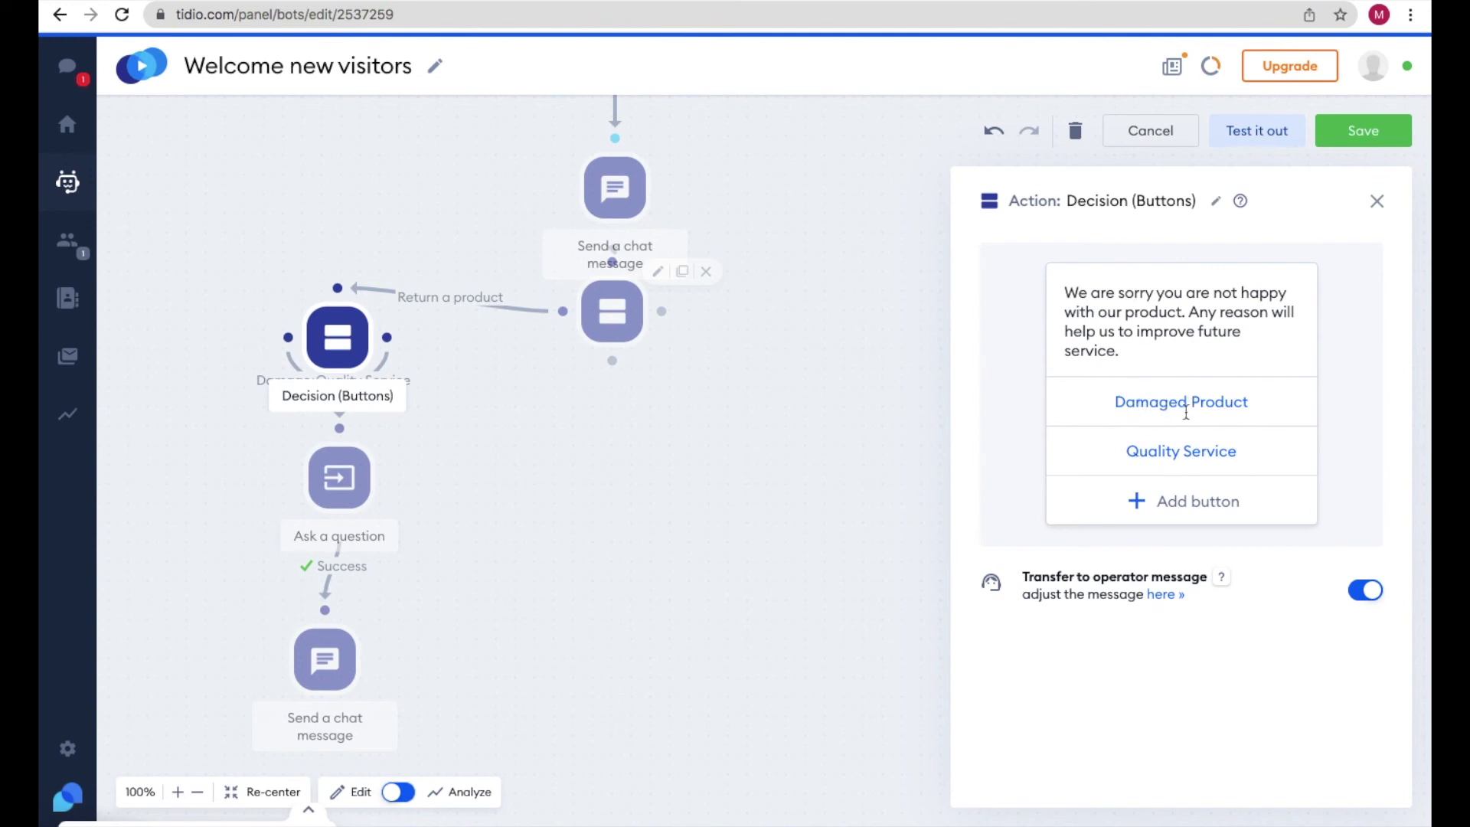
left_click(352, 477)
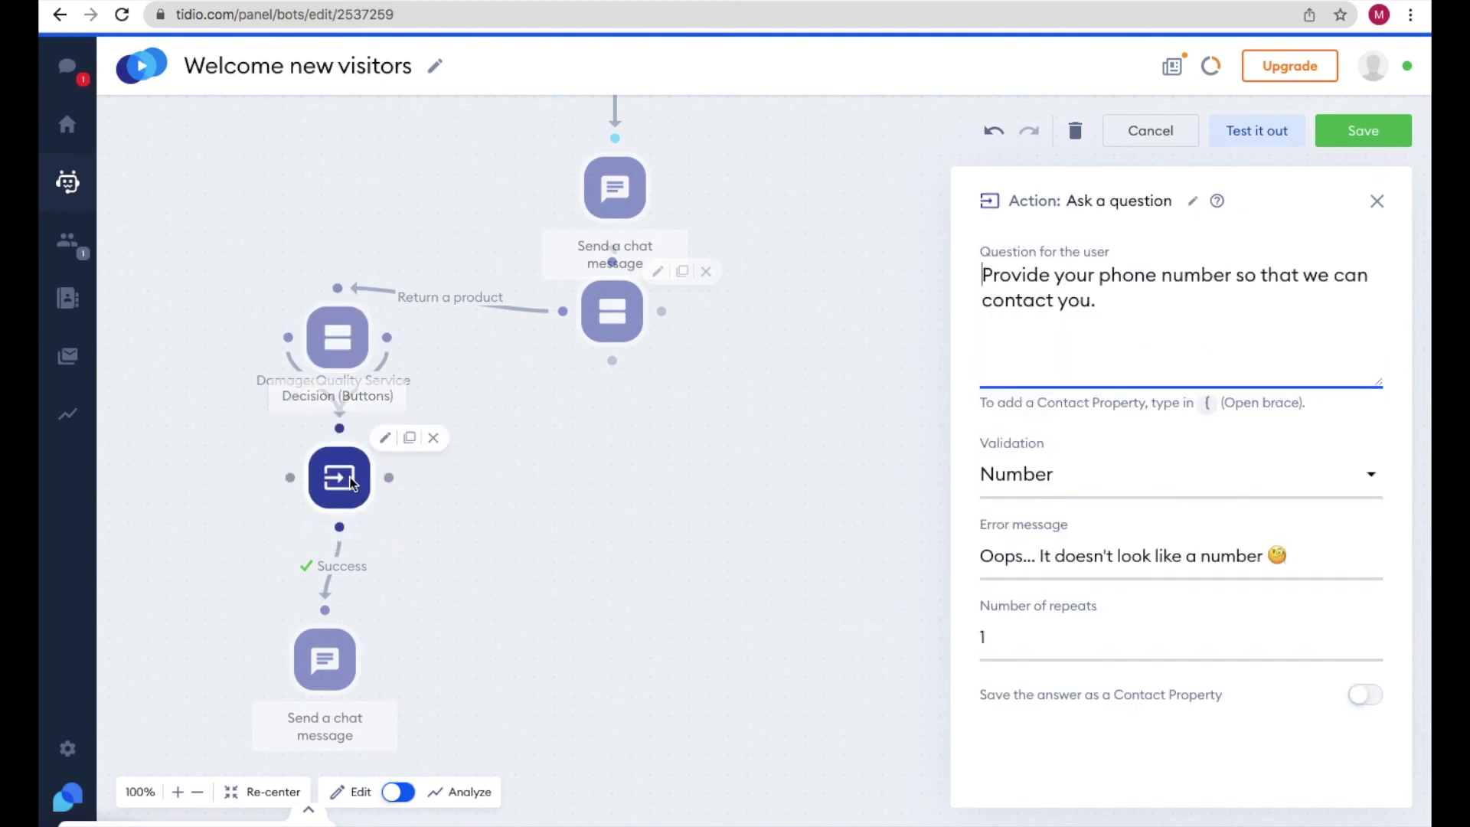
scroll(496, 499, "down", 4)
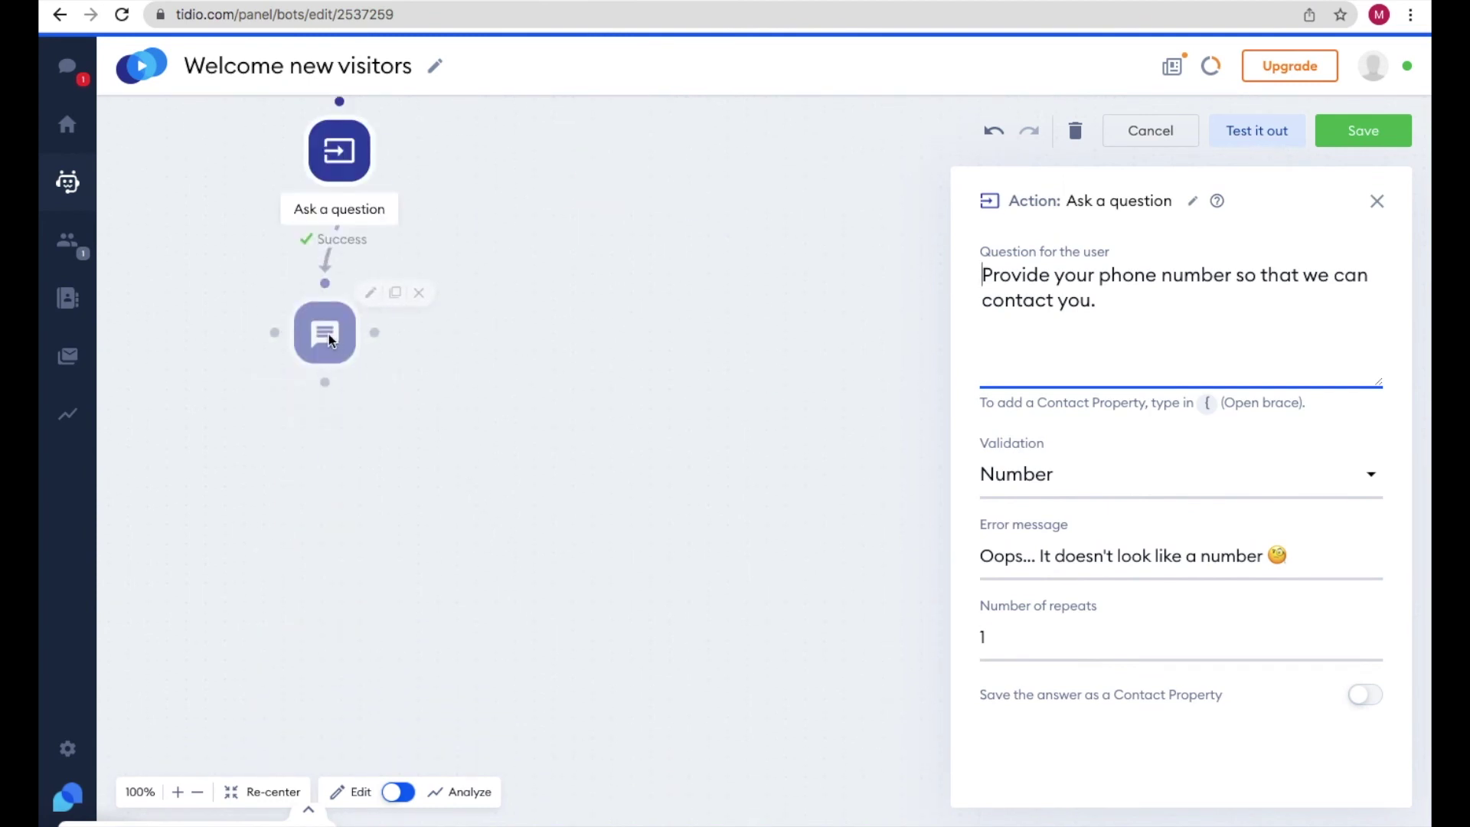
left_click(329, 334)
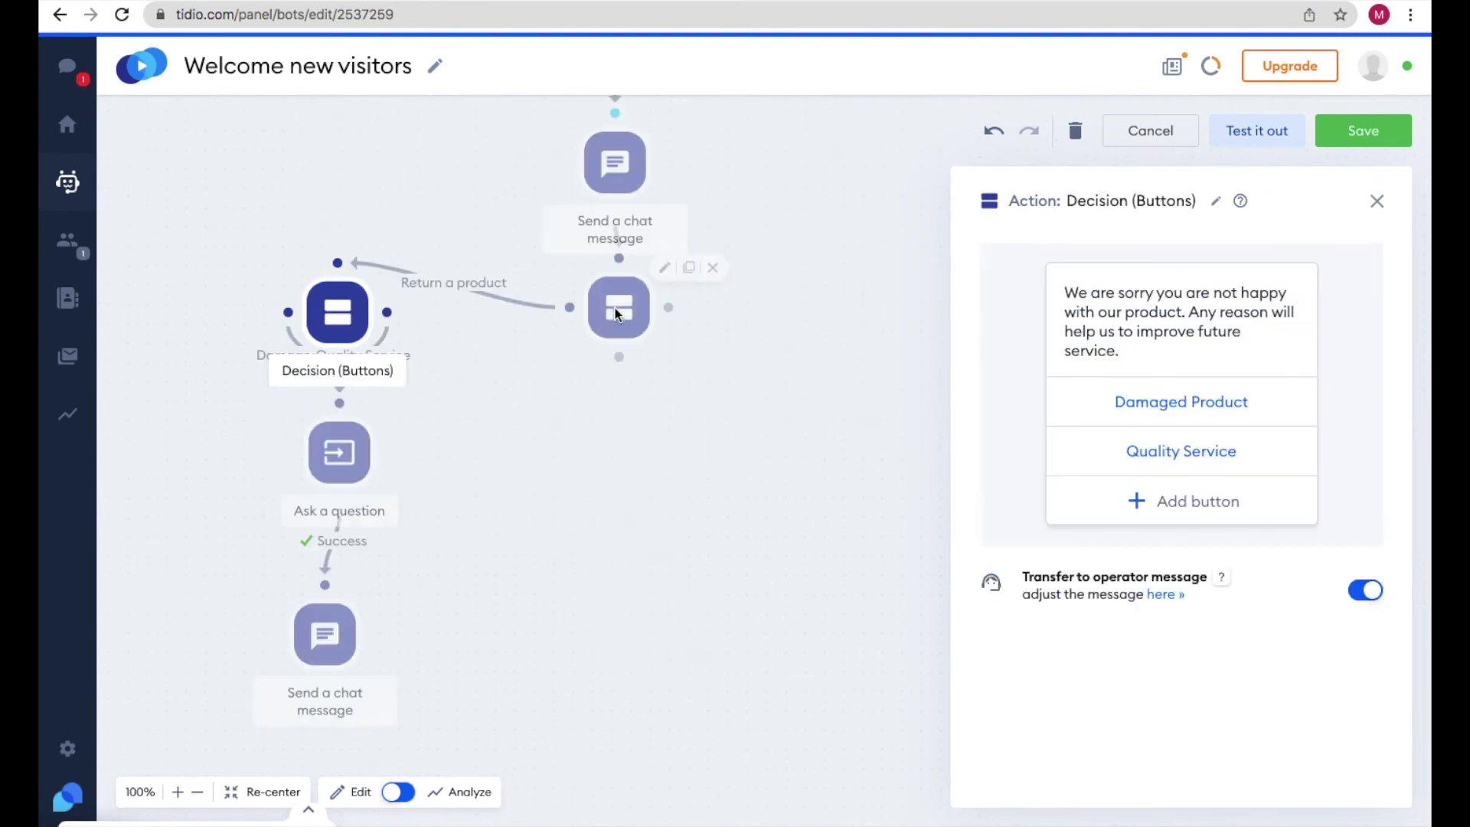
- Re-check the greeting and What I can help with? choices, then close the settings panel
left_click(619, 311)
left_click(611, 174)
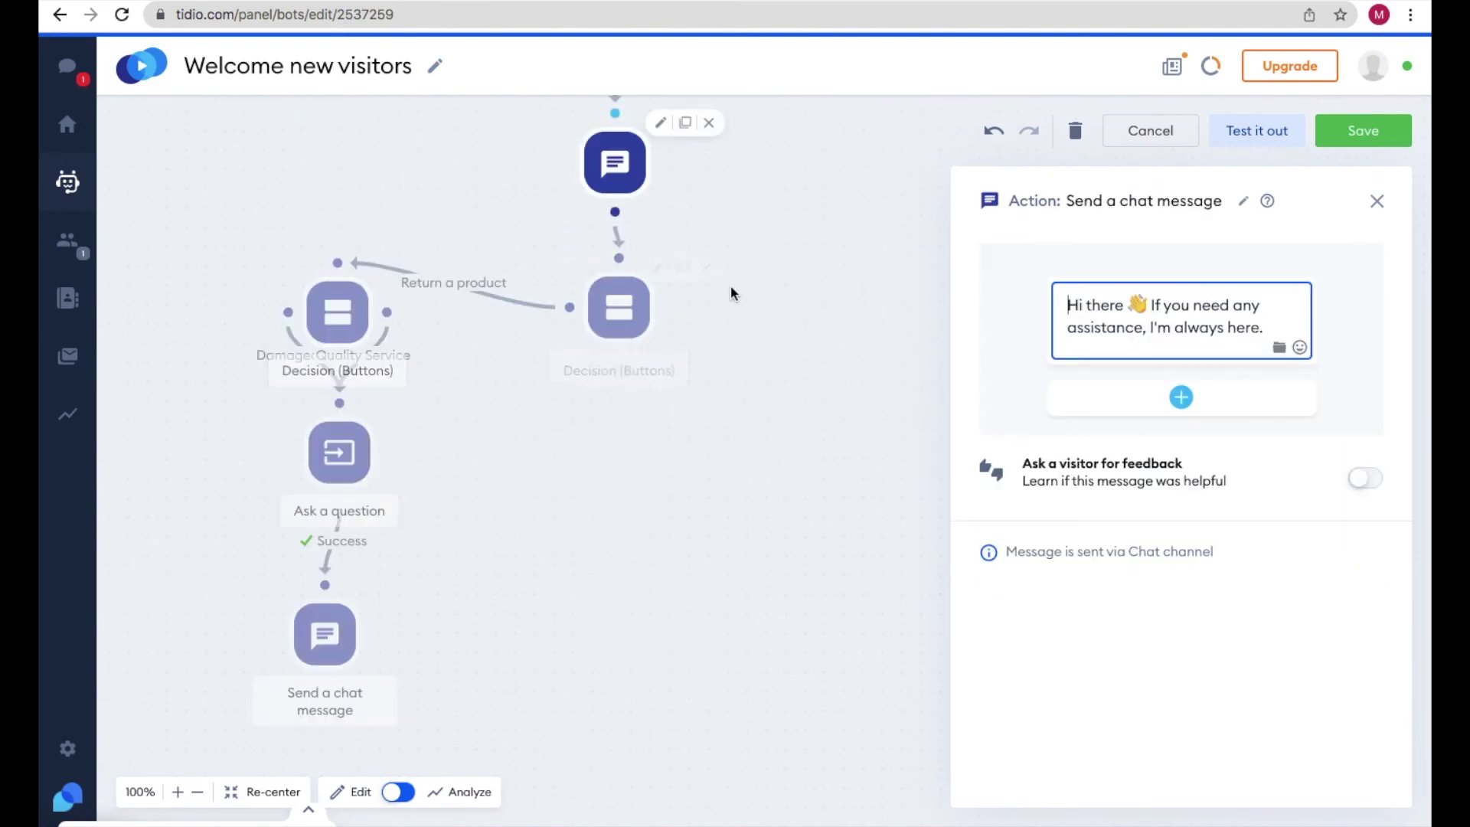
left_click(624, 325)
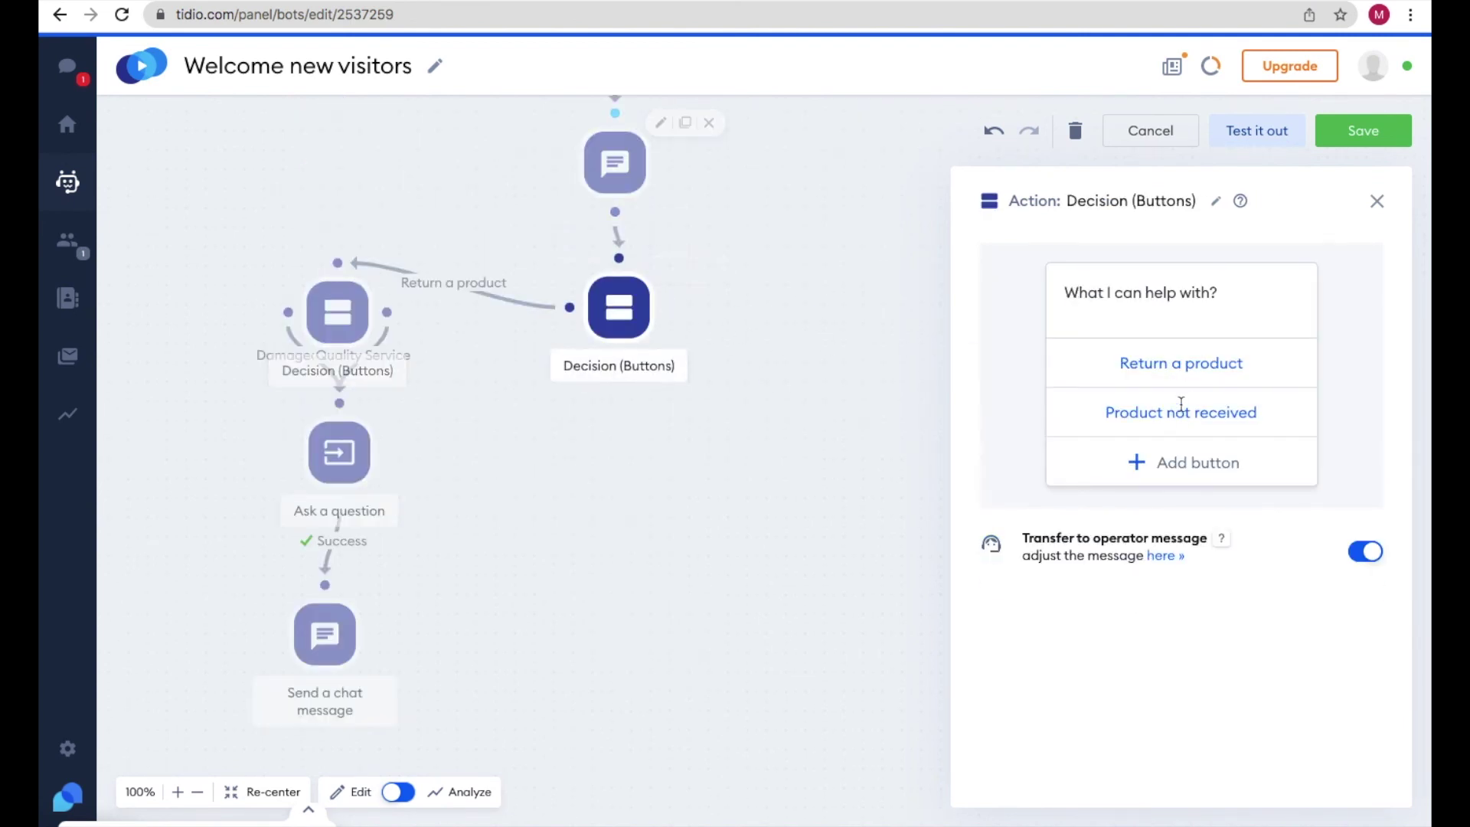
left_click(1202, 368)
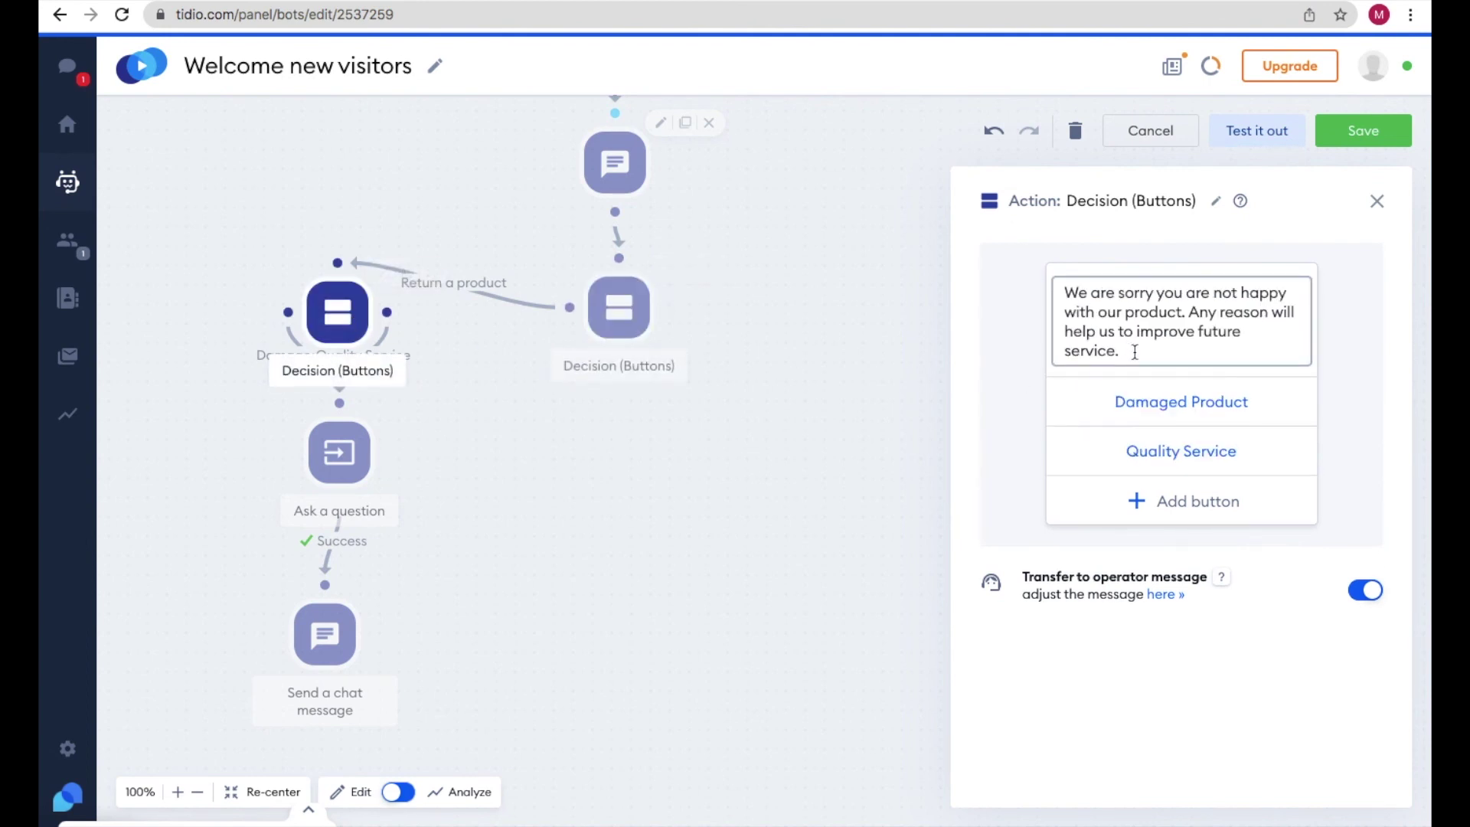
left_click(623, 314)
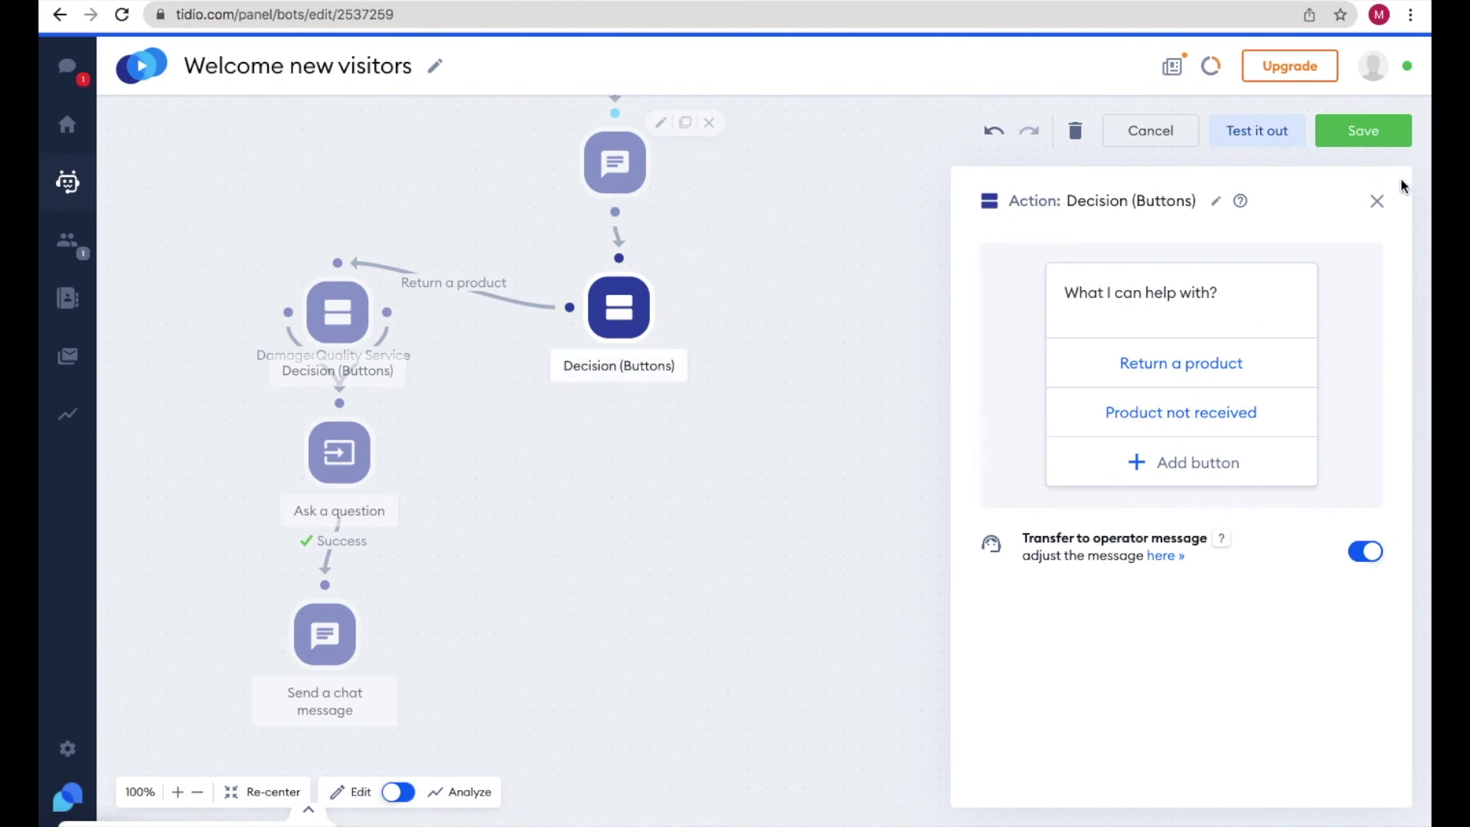
left_click(1377, 202)
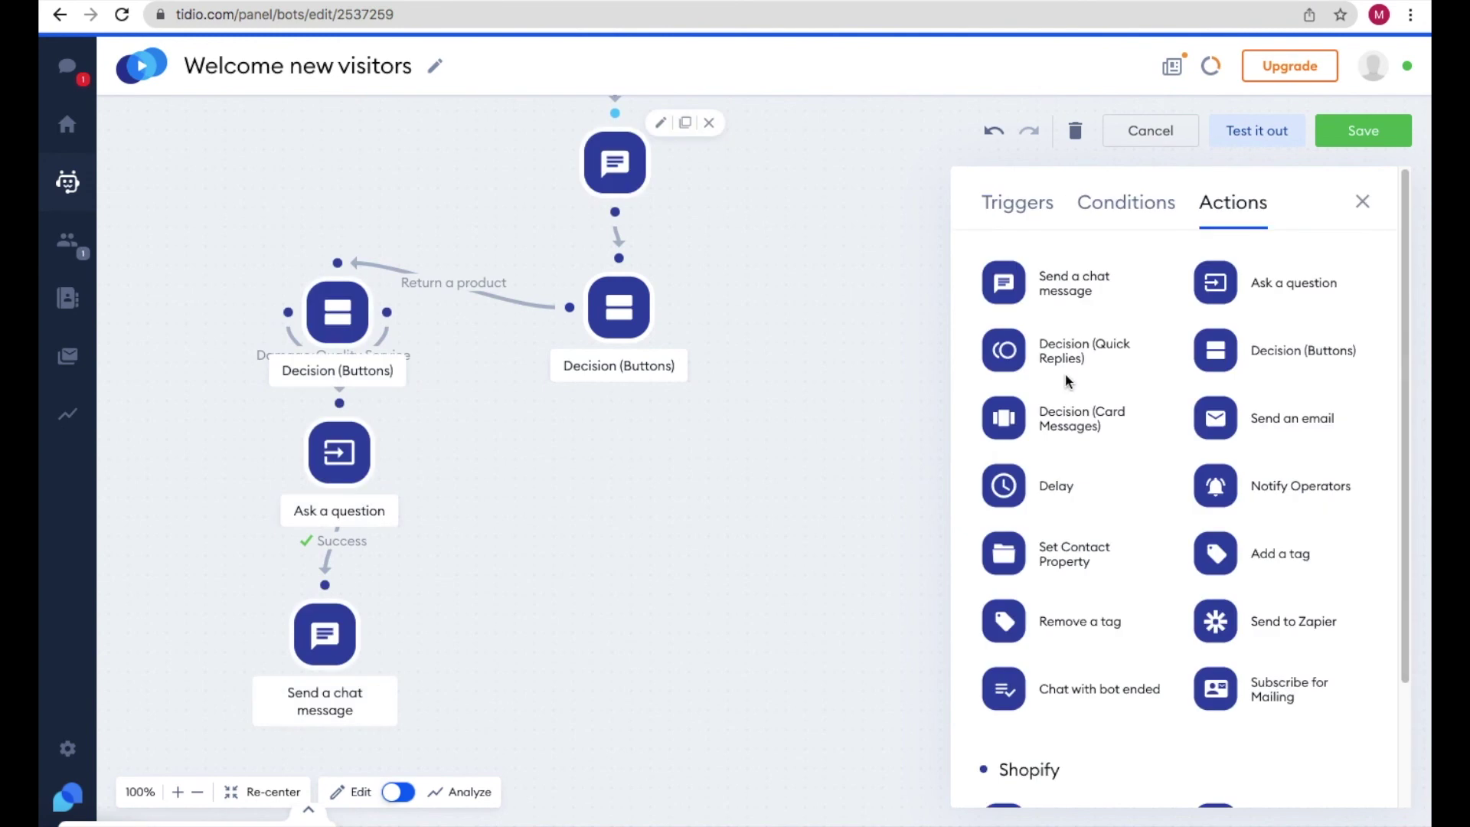
- Add an Ask a question step 'Provide email ID so that we can contact you.' with Email validation
left_click_drag(1216, 285, 687, 473)
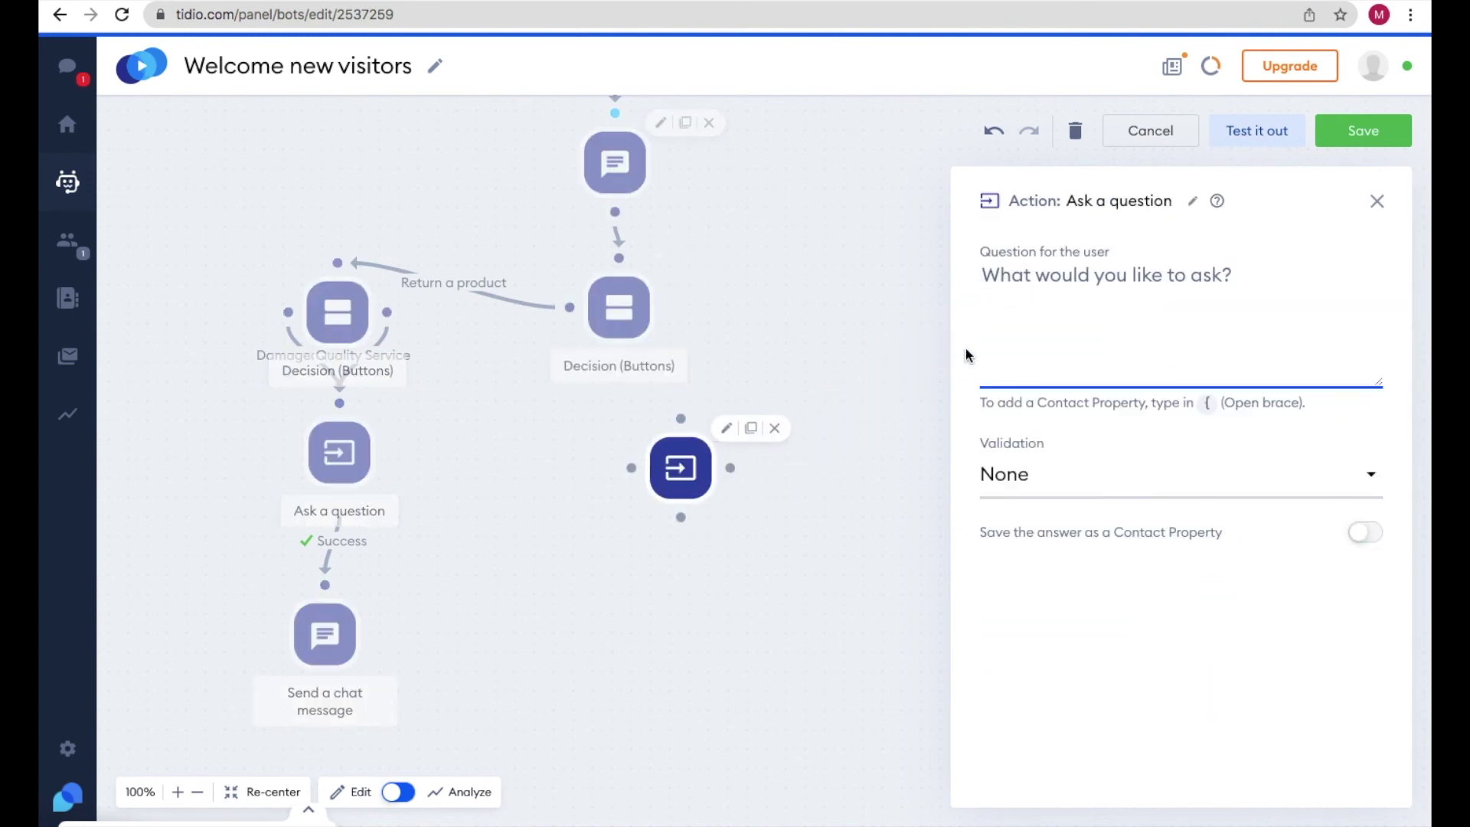
type("Pro")
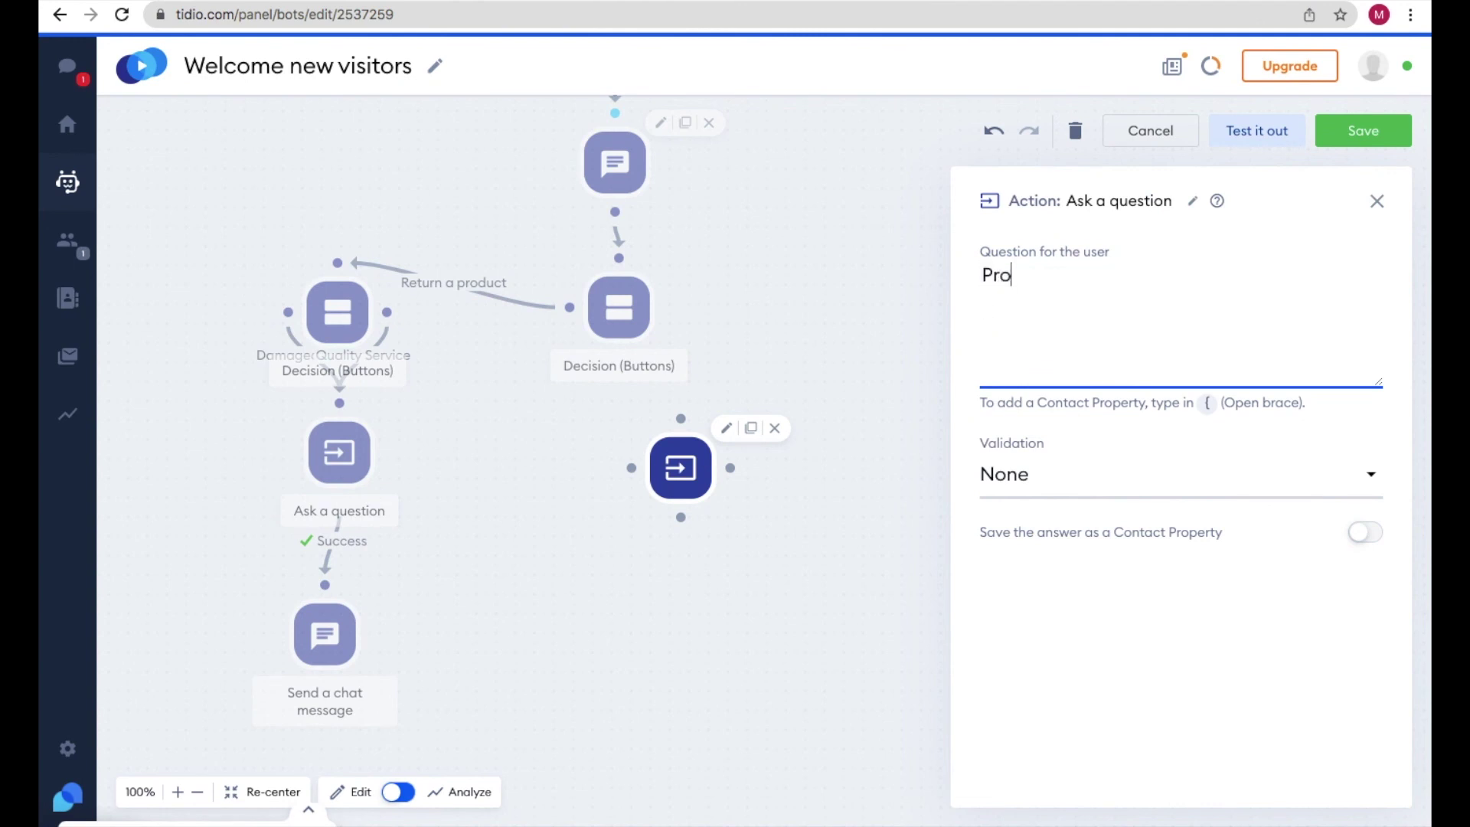
type("vide email ID so that we can contact you.")
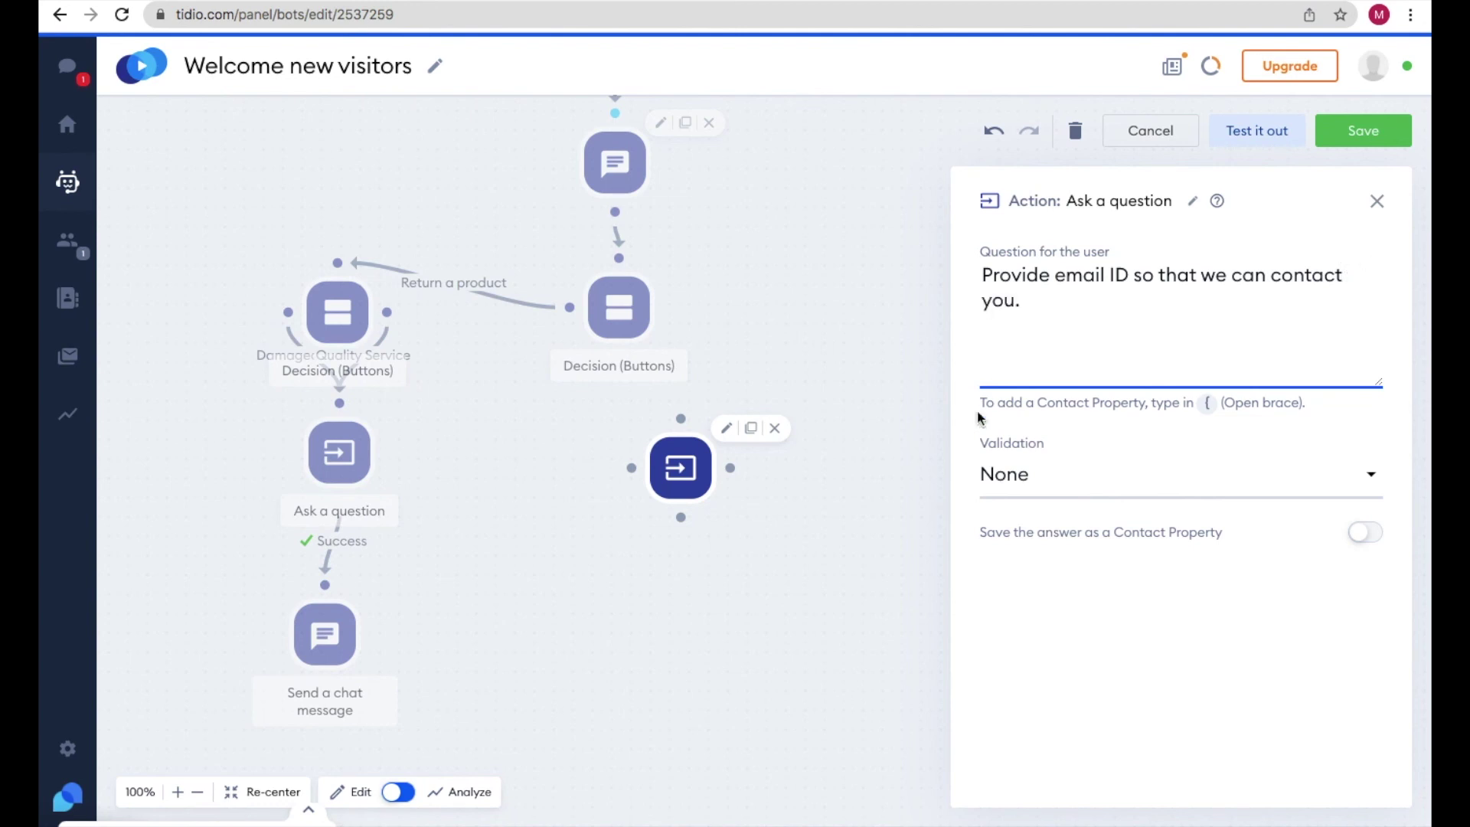
left_click(1011, 476)
left_click(1015, 597)
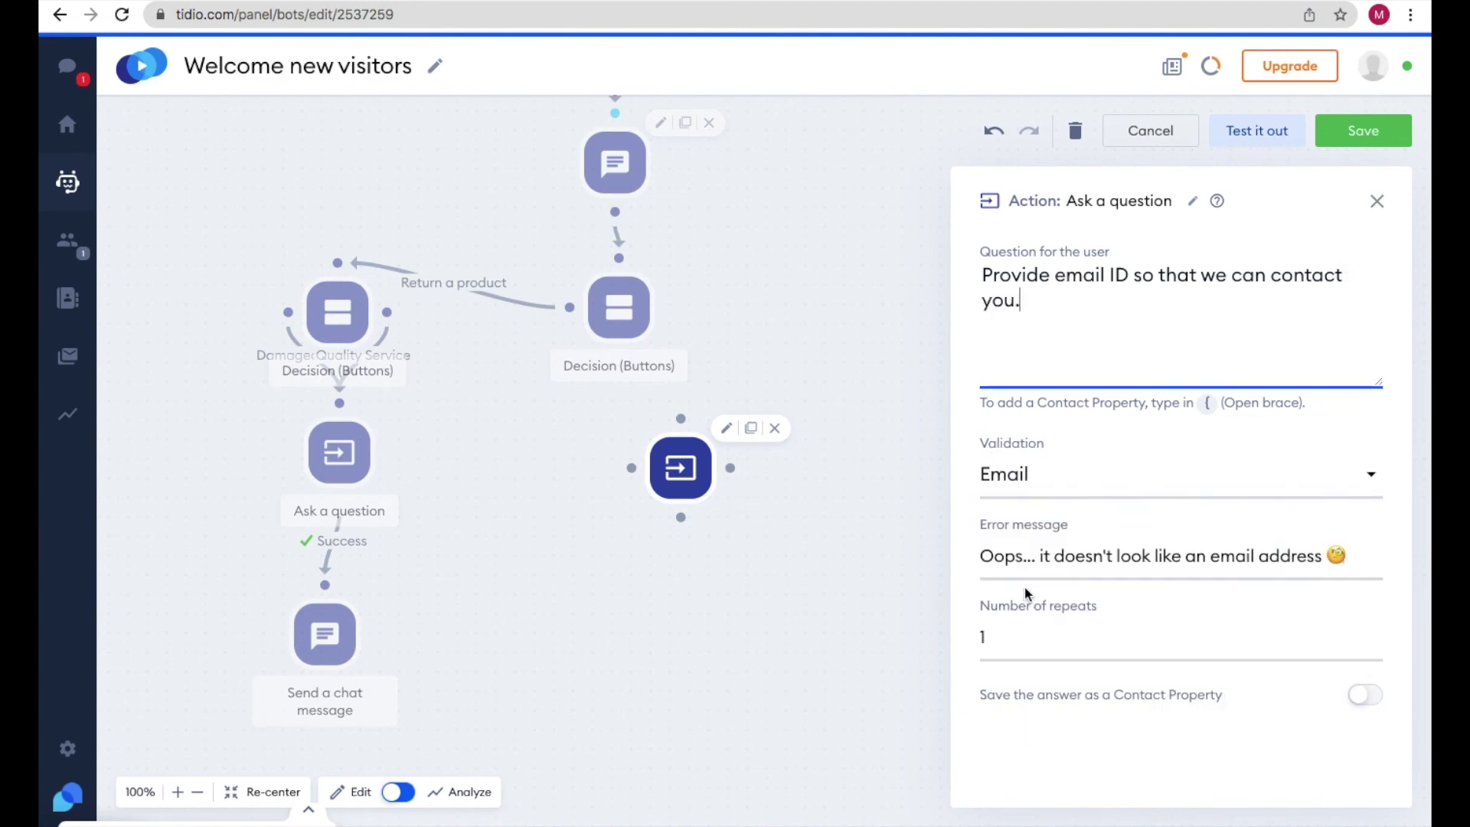
left_click(1376, 202)
- Connect Product not received to the email question and review the linked steps
left_click(616, 310)
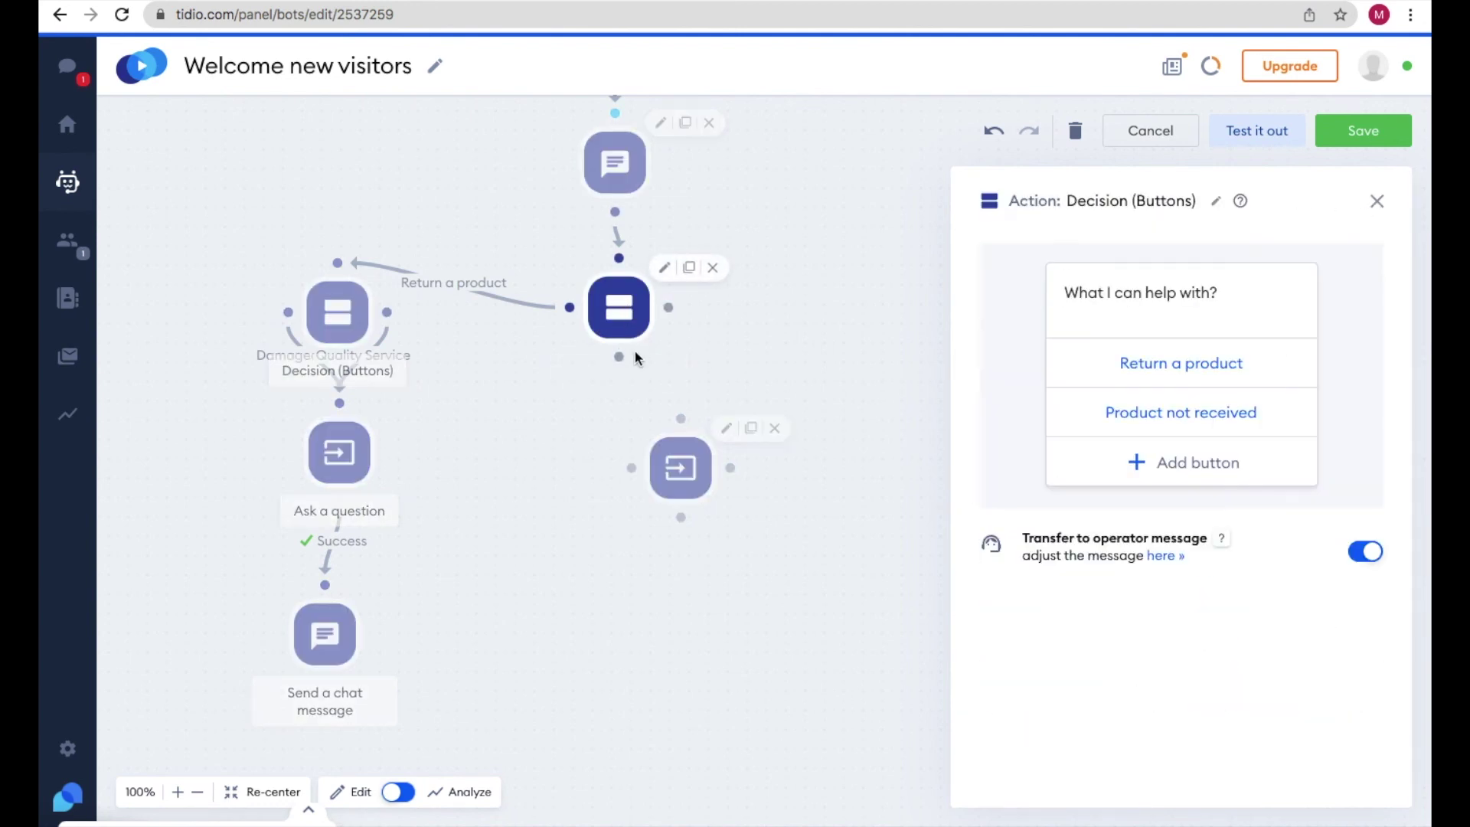
left_click_drag(672, 308, 681, 419)
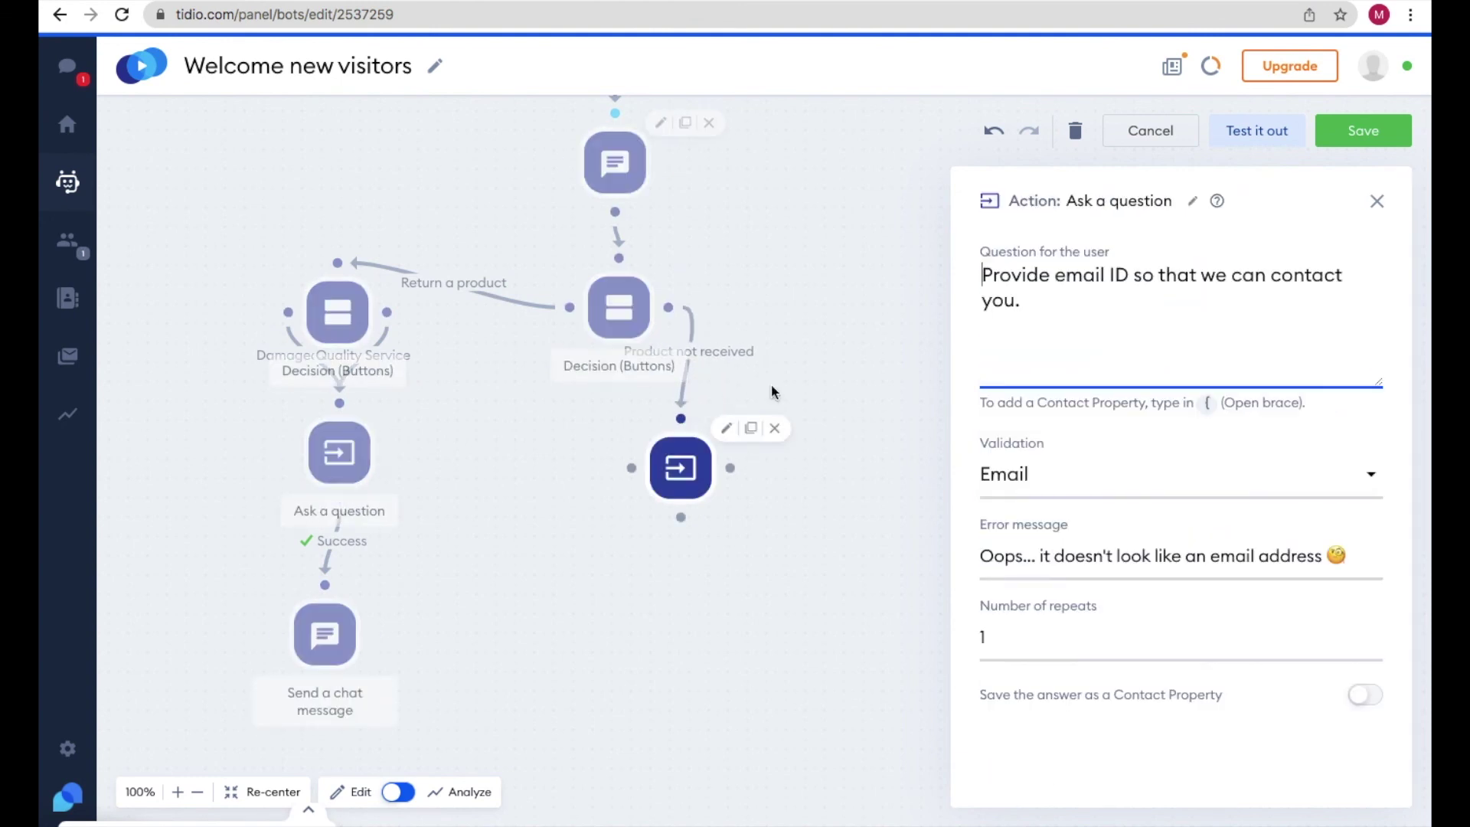
left_click(632, 146)
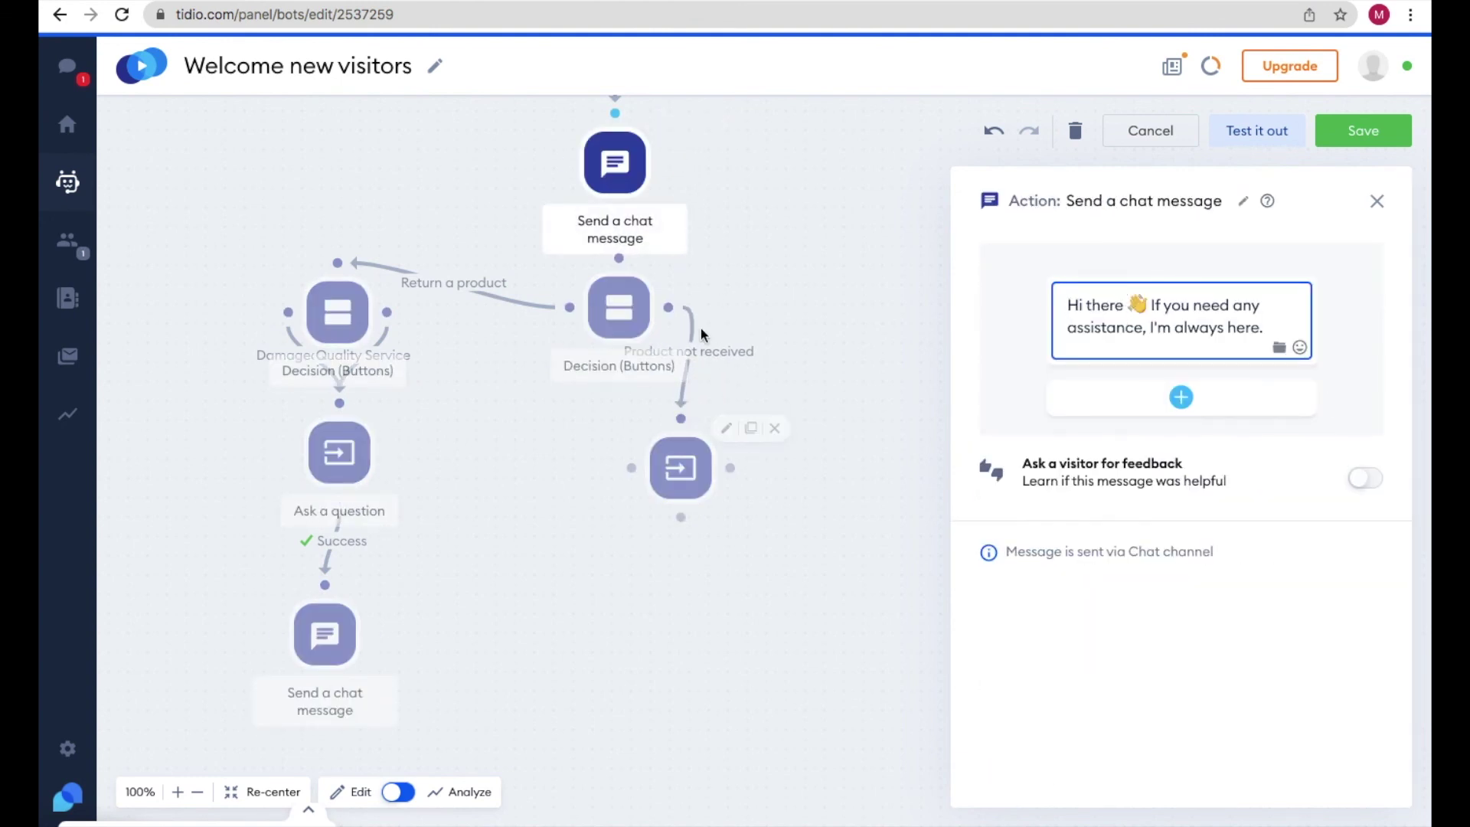
left_click(616, 310)
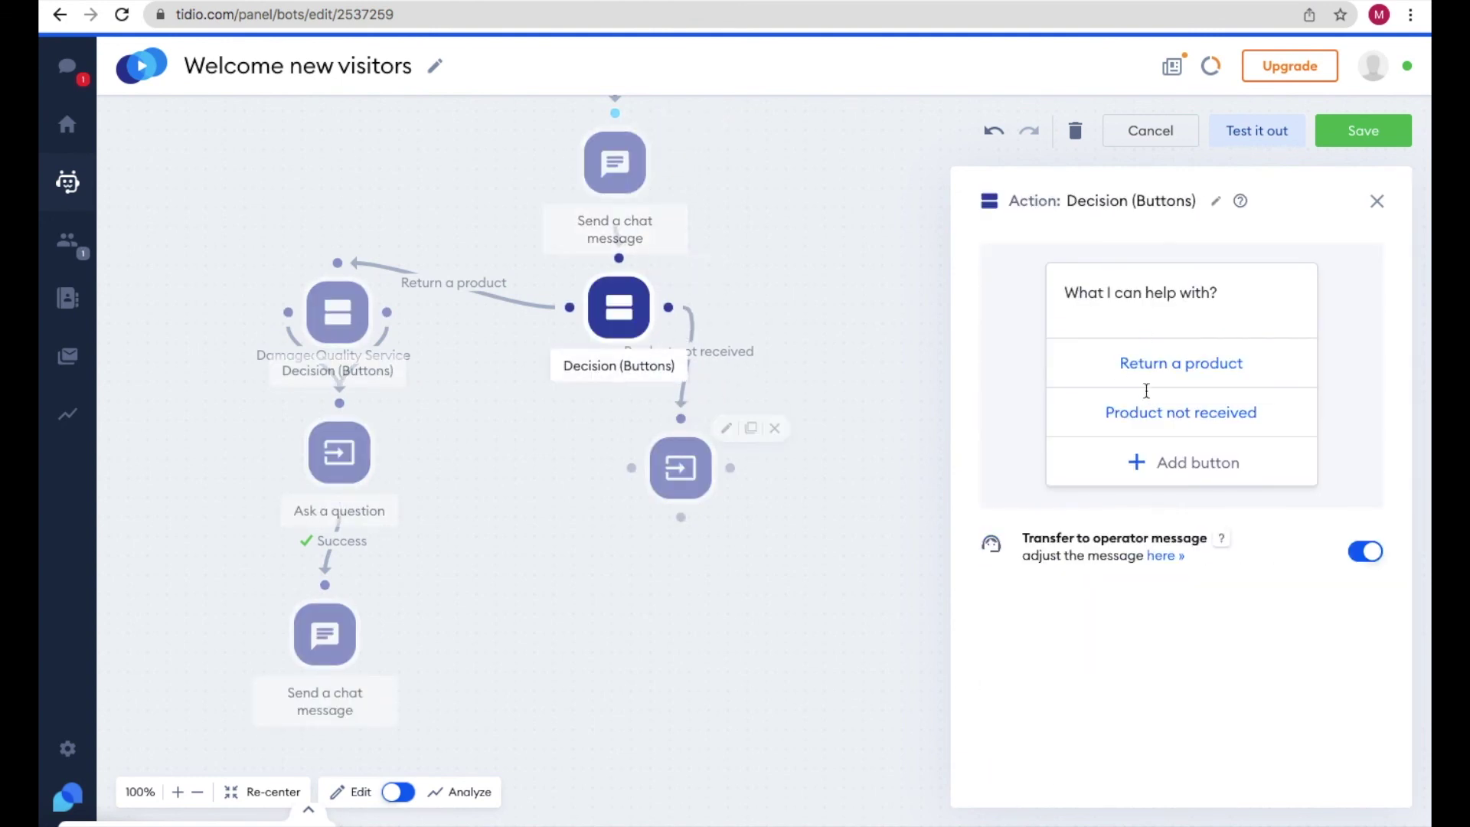
left_click(320, 311)
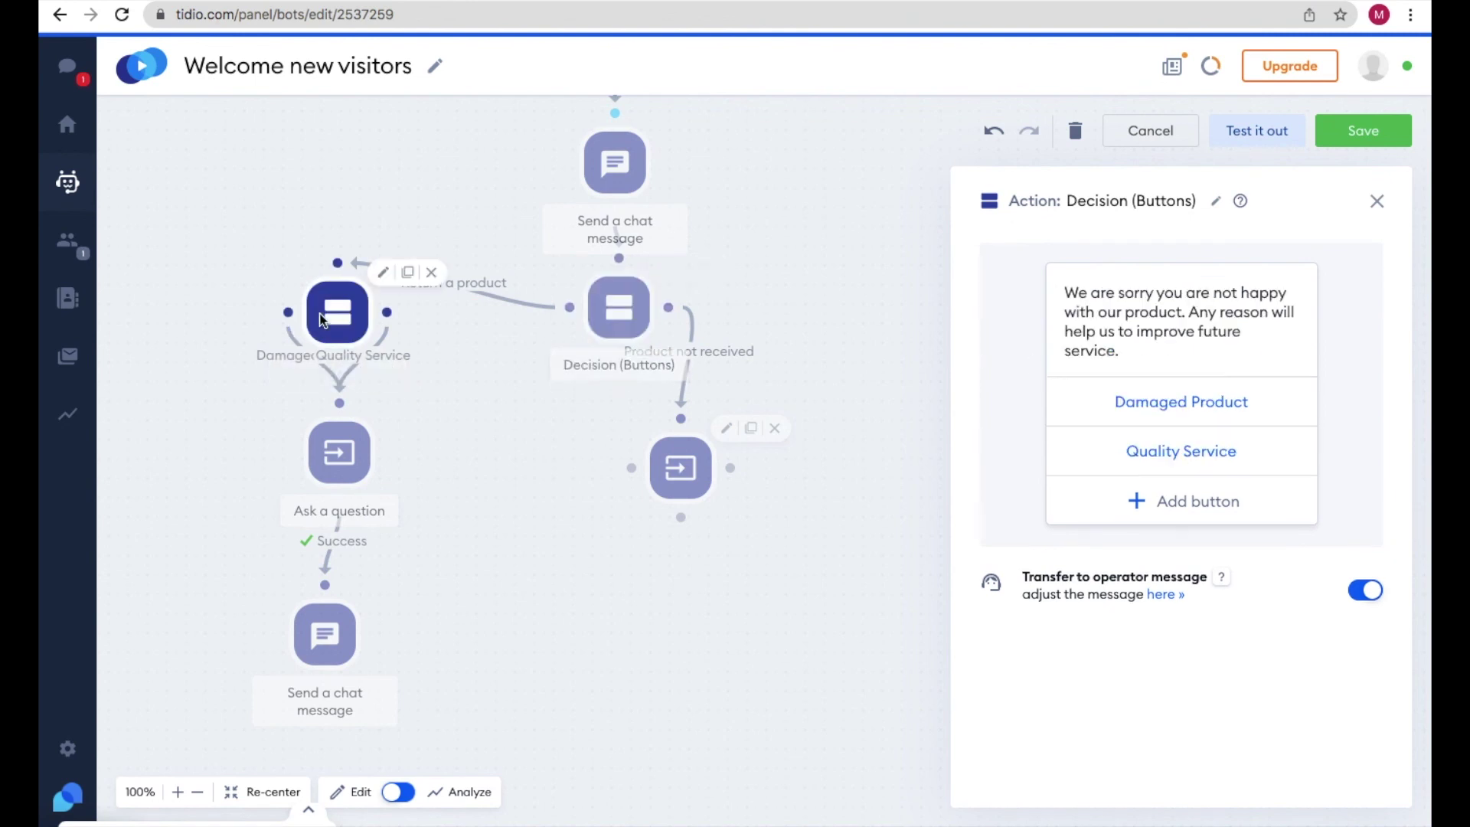
left_click(617, 299)
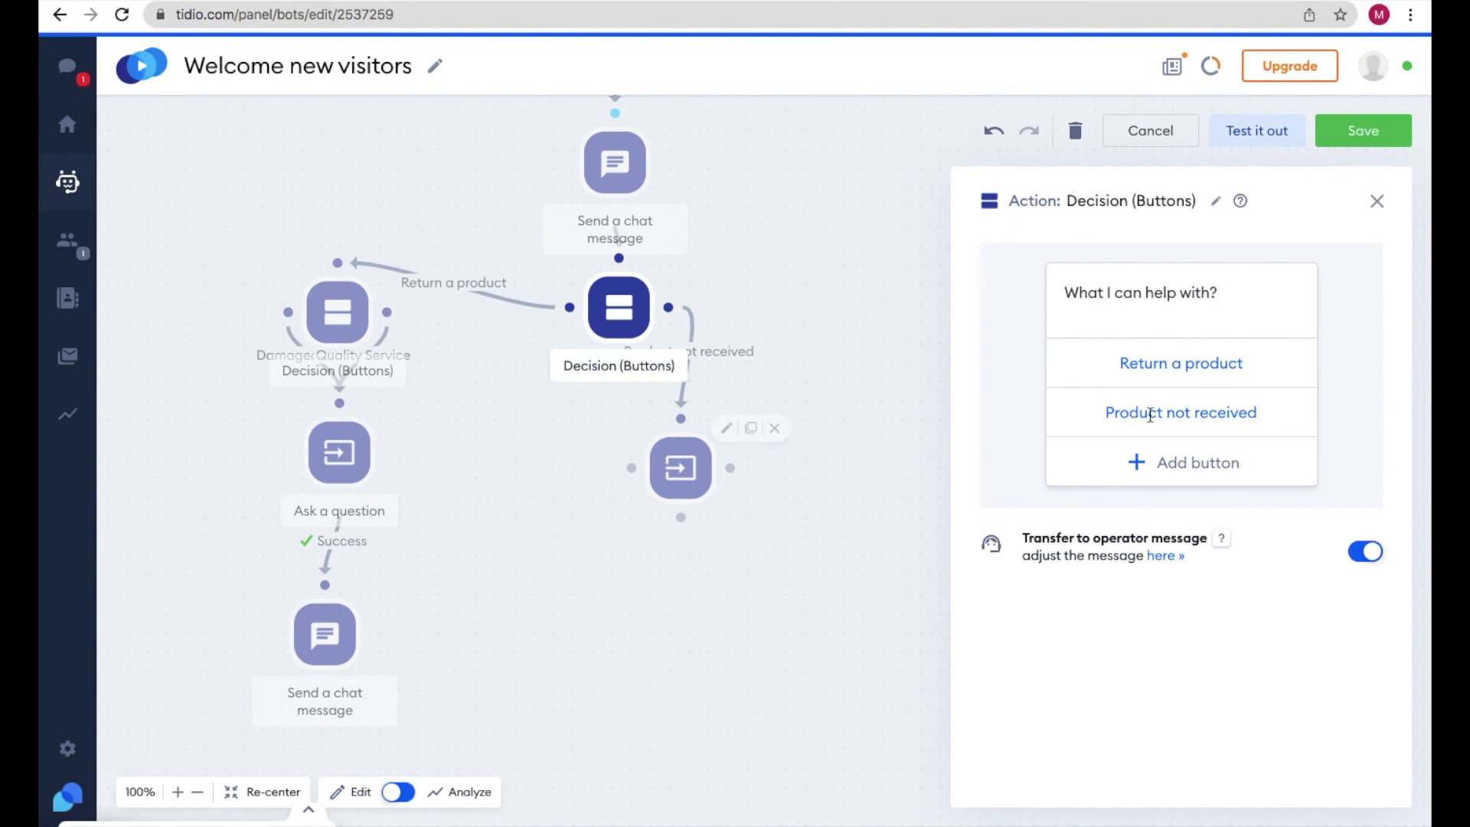
left_click(681, 467)
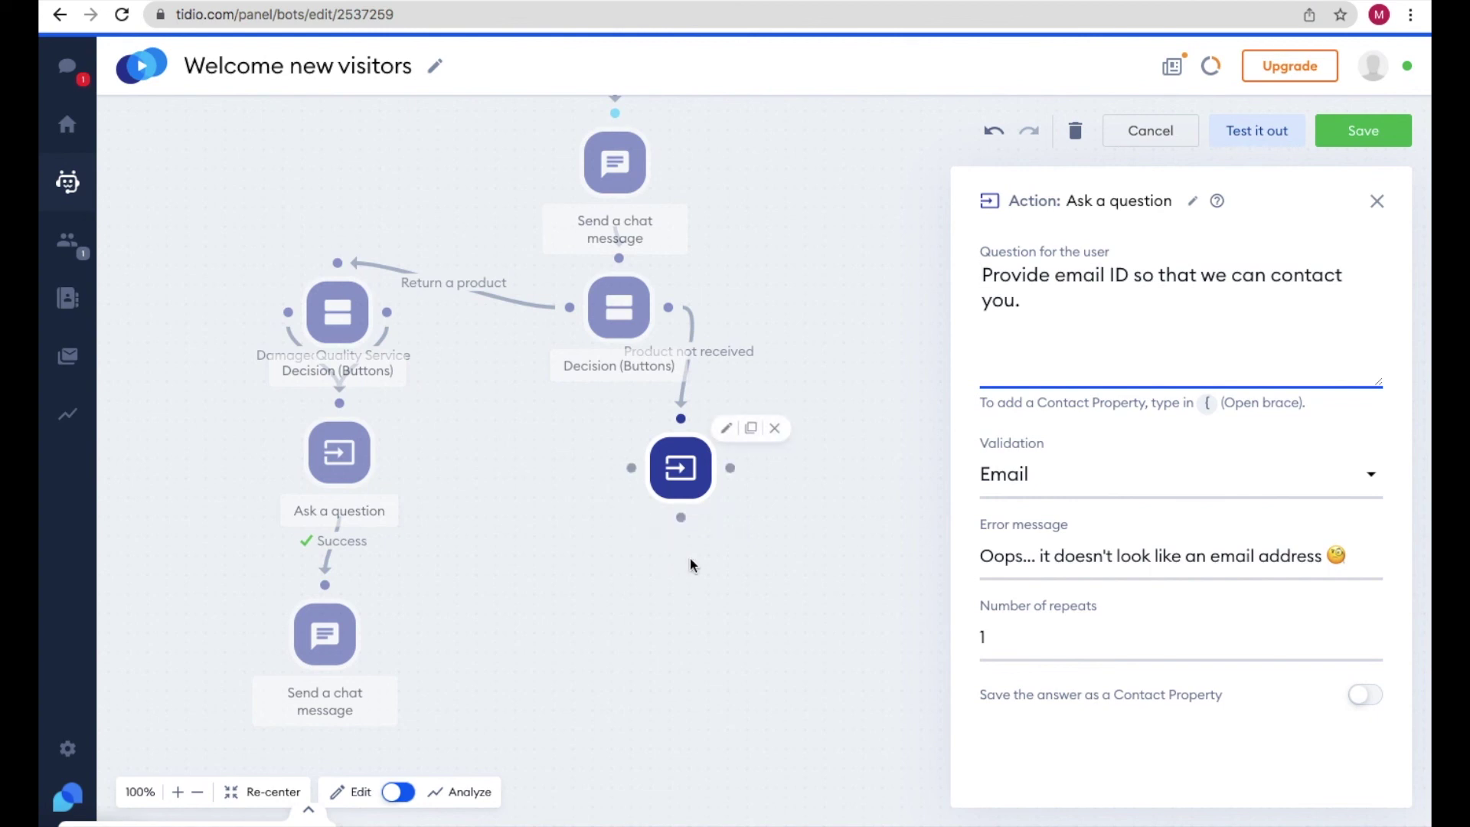
left_click(1378, 203)
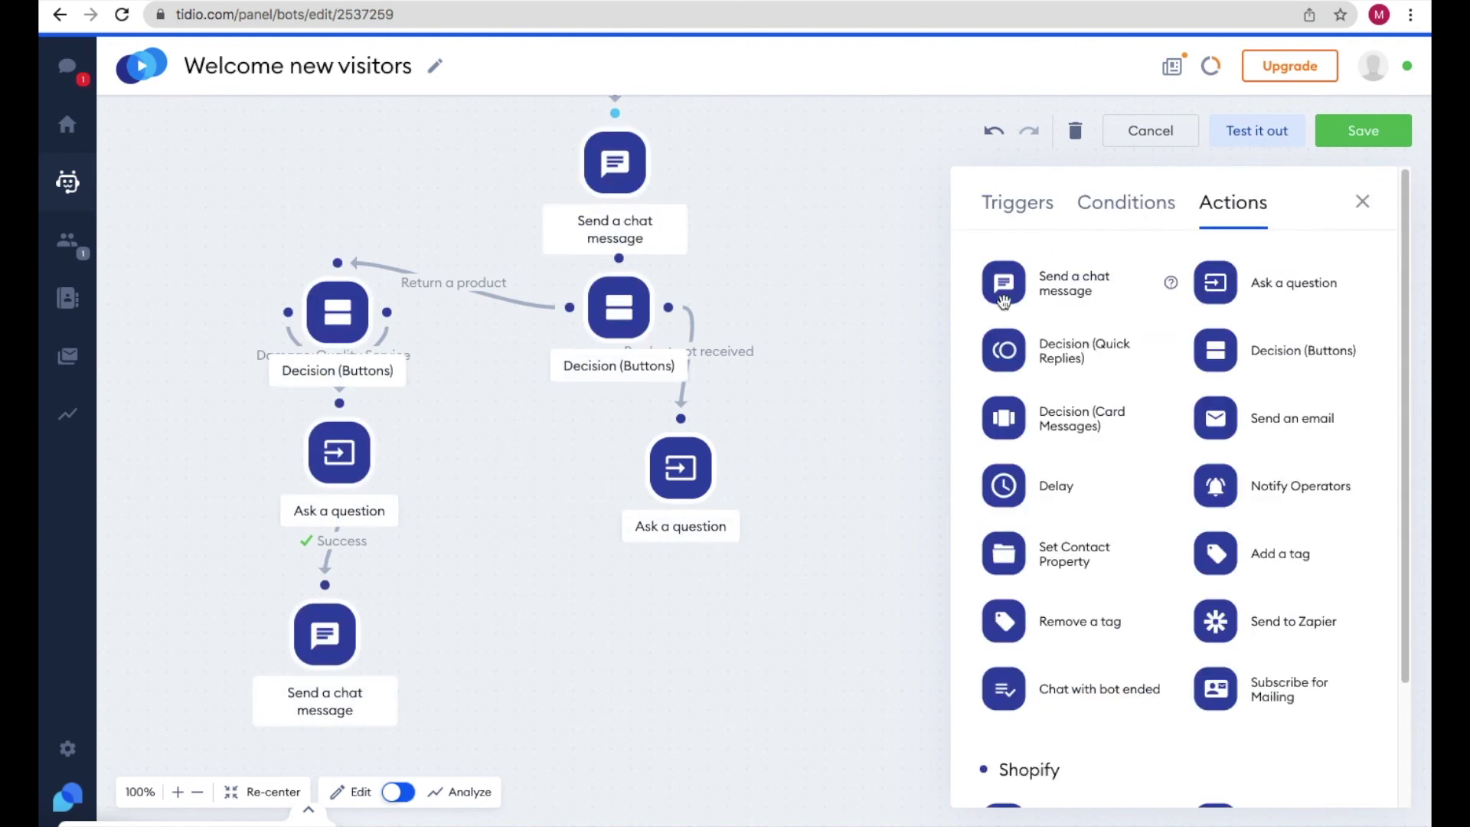
- Add a chat message reading 'Thanks for providing email ID we will get in touch with you soon'
left_click_drag(1008, 283, 712, 625)
type("Thanks for providing email ID we will get in touch with you soon.")
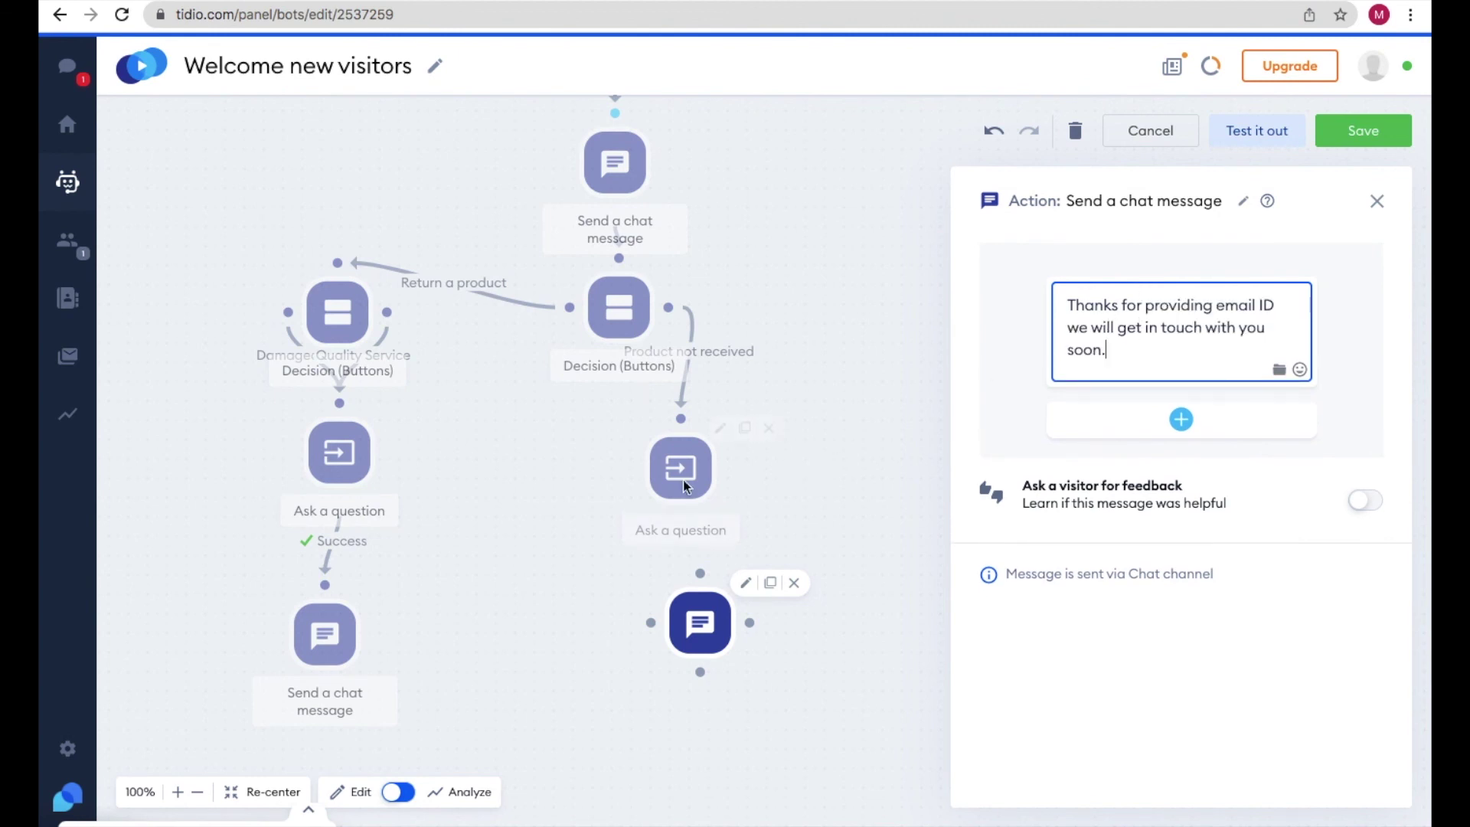
mouse_move(685, 471)
left_click(675, 476)
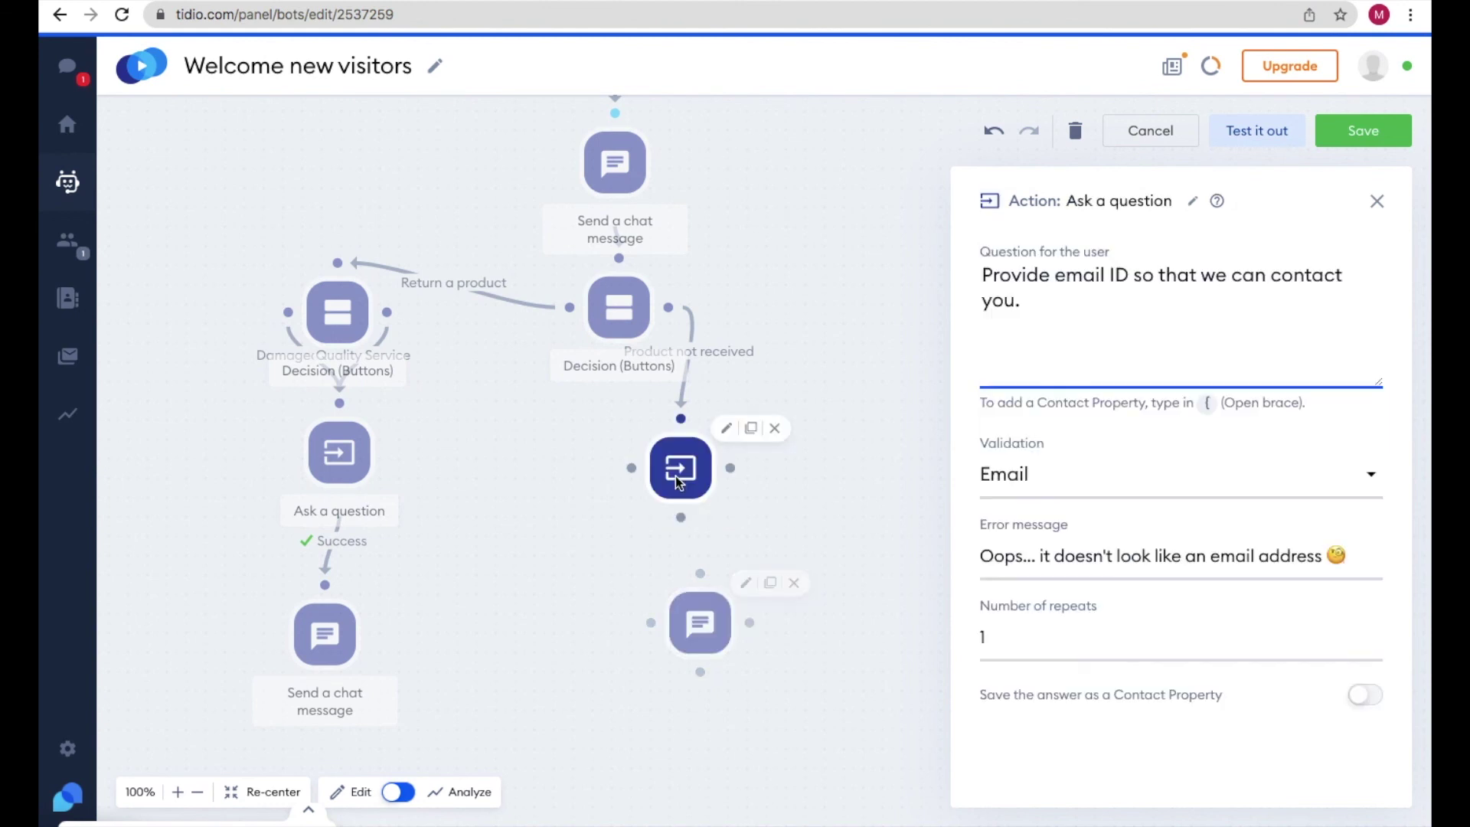
- Connect the email question's Success path to the thank-you message and save the chatbot
left_click(778, 506)
left_click(678, 464)
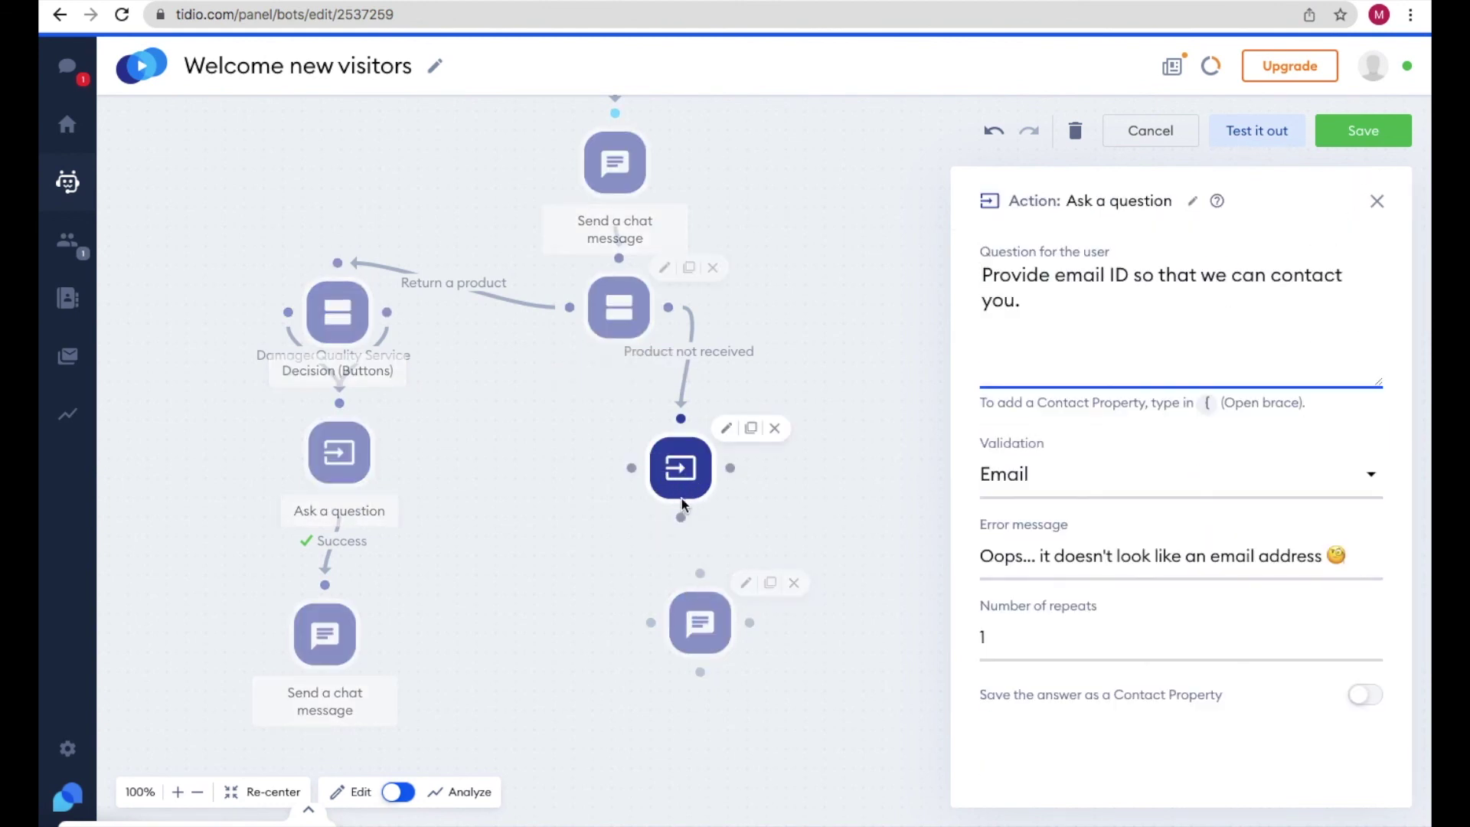
left_click_drag(681, 518, 700, 573)
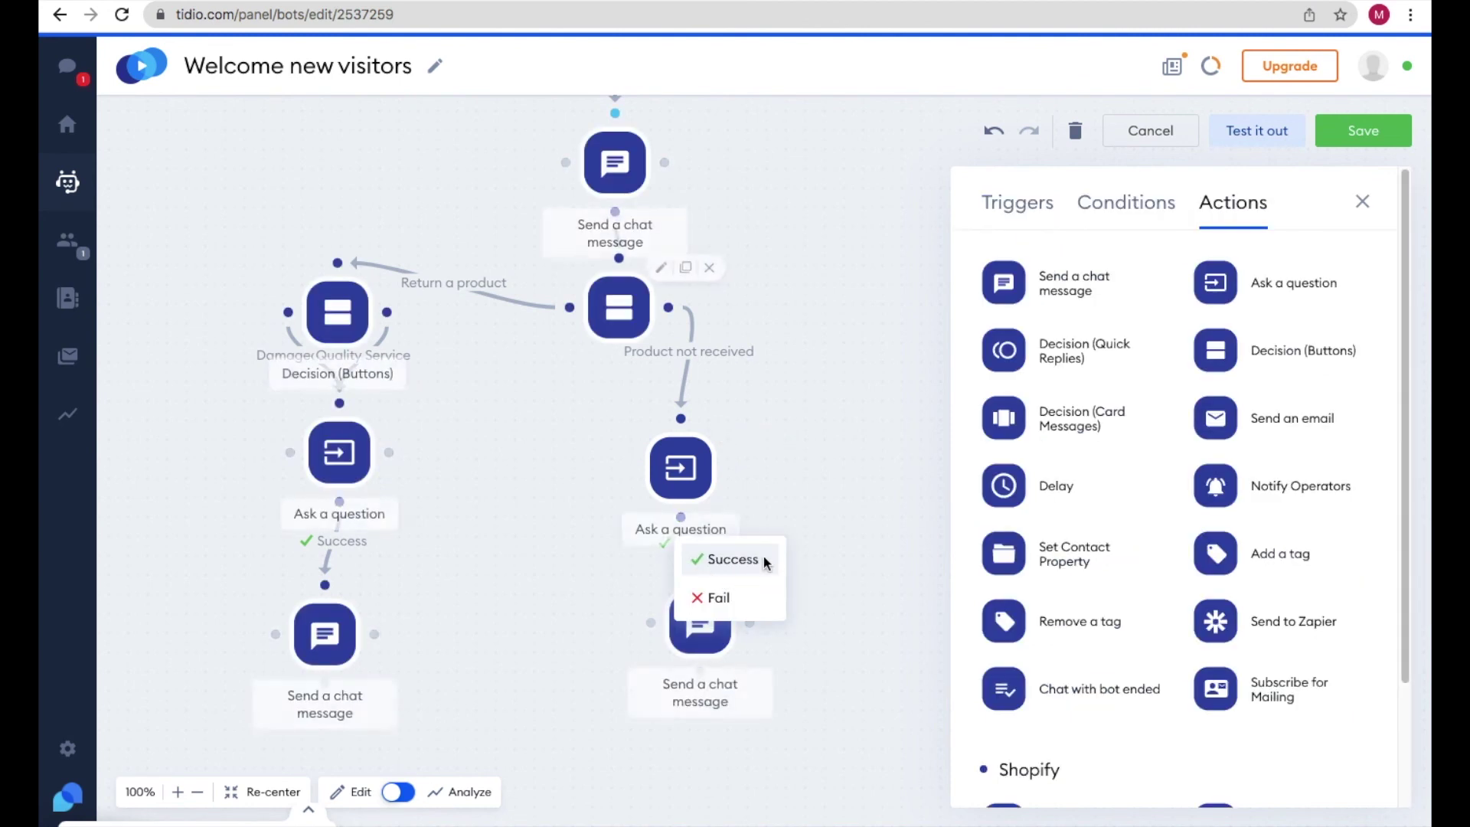
left_click(729, 561)
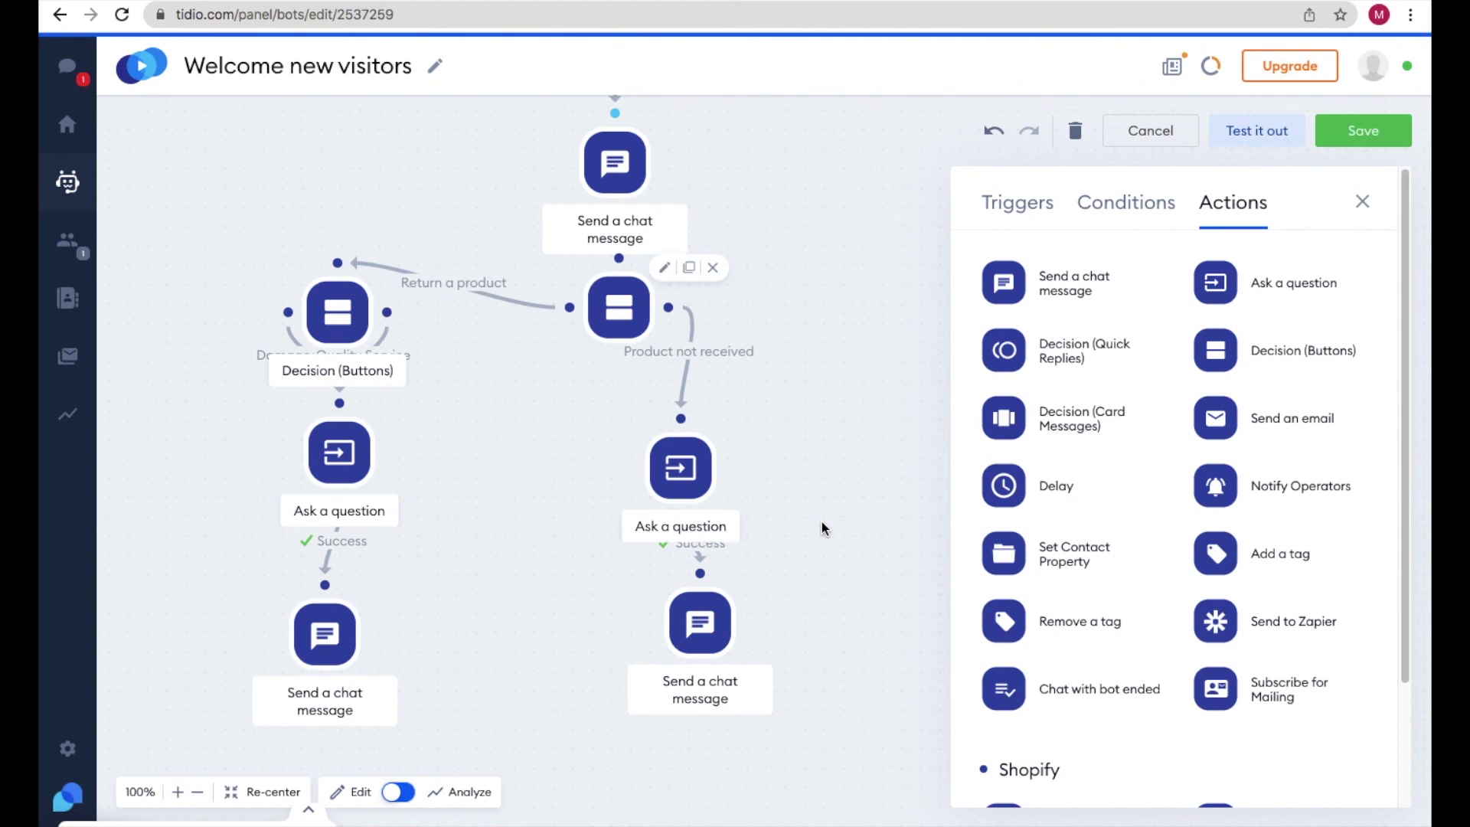
mouse_move(754, 437)
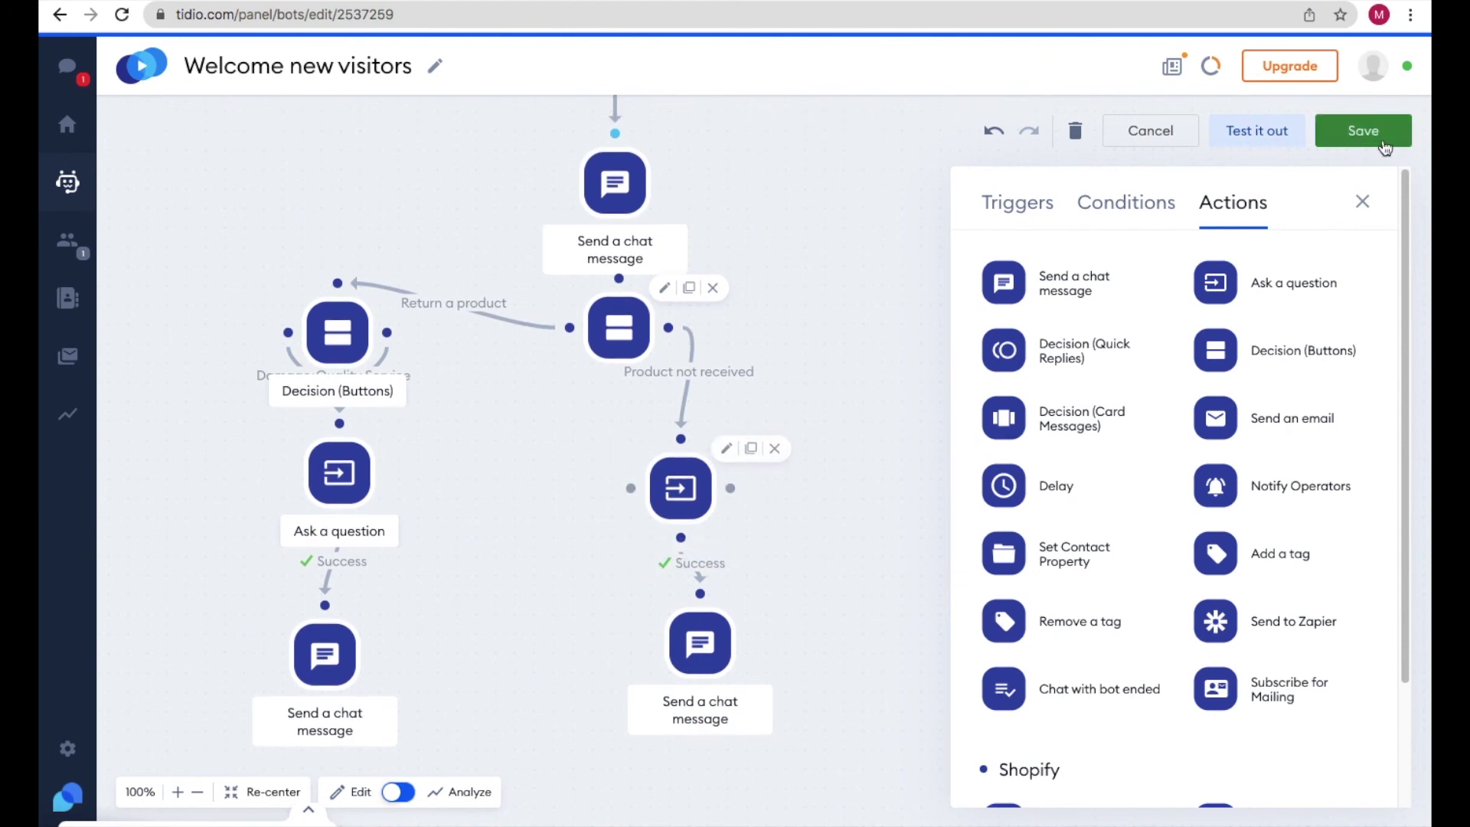
left_click(1362, 132)
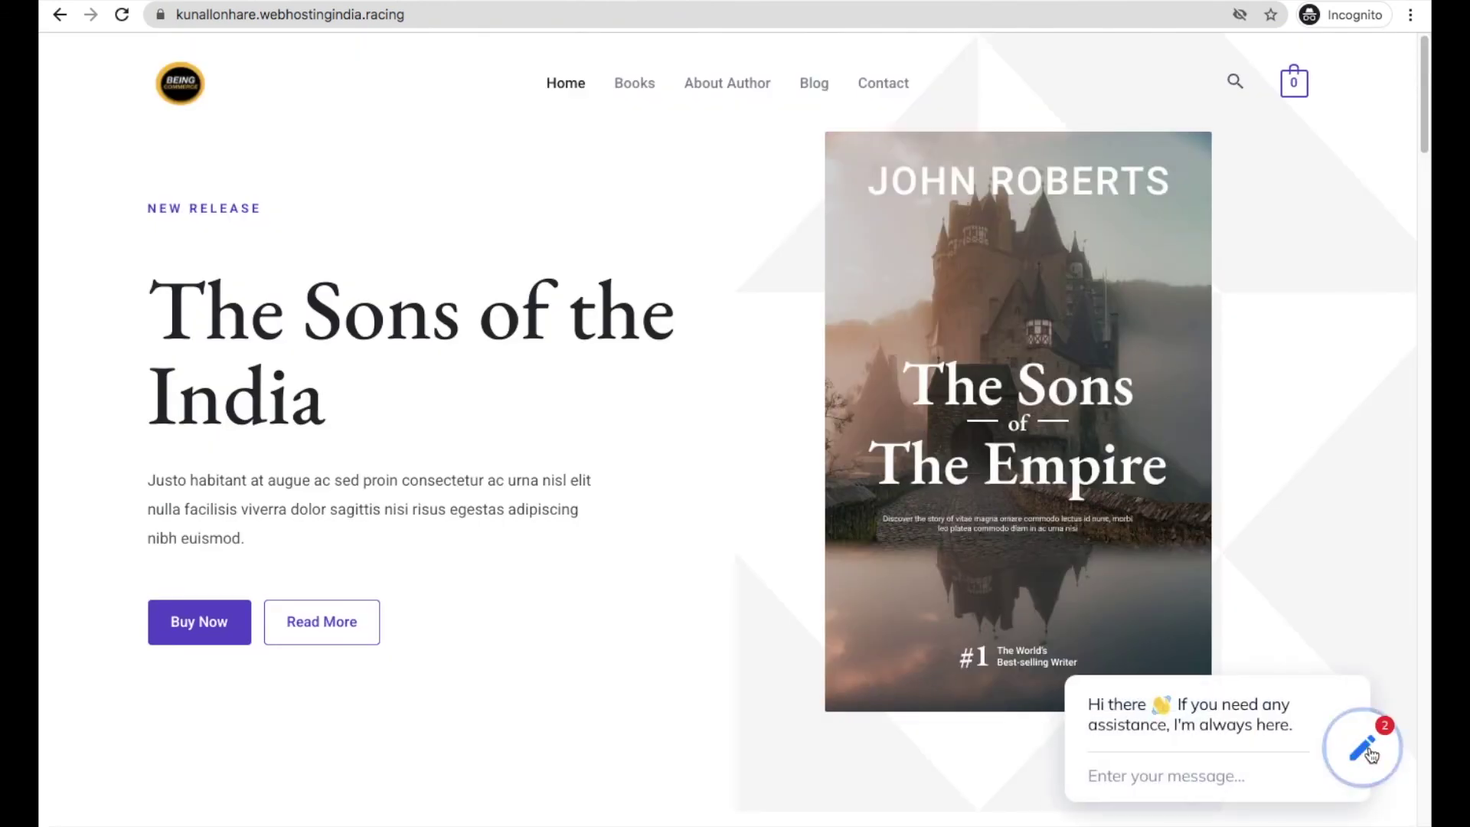
- In the website chat, choose Return a product, then Damaged Product, check the thank-you reply, and reload
left_click(1368, 753)
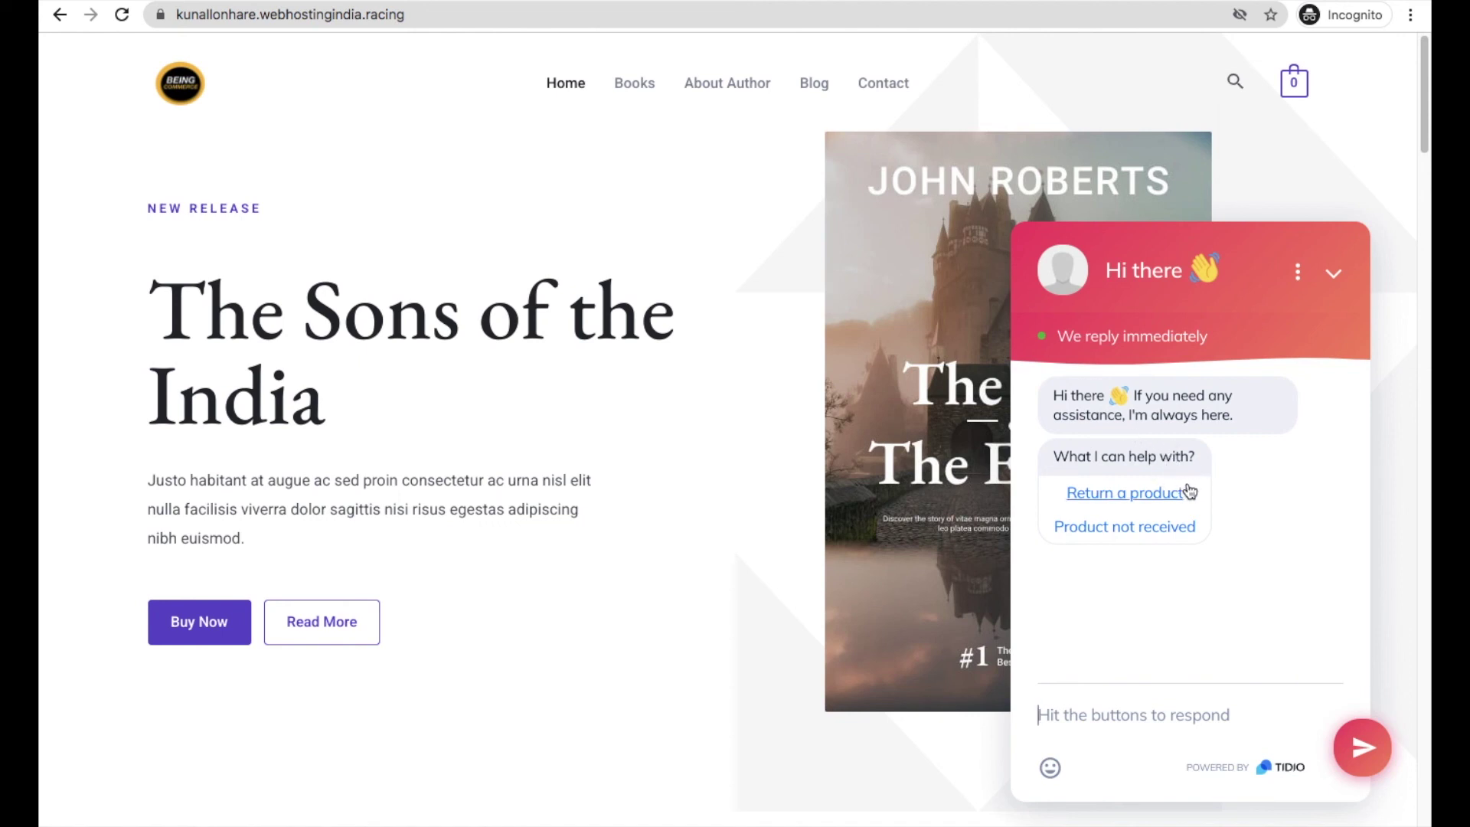
left_click(1158, 501)
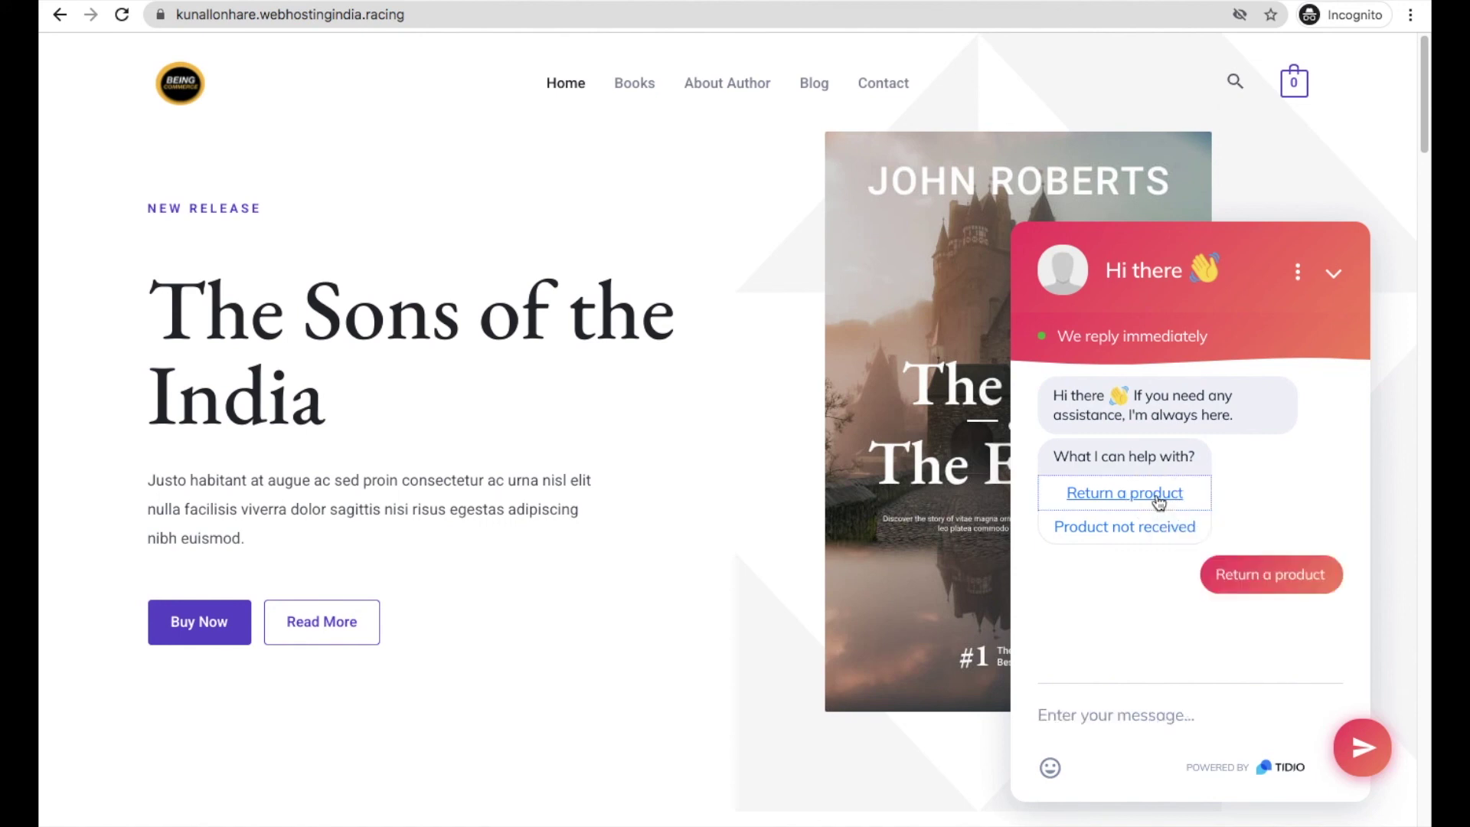
left_click_drag(1217, 571, 1094, 535)
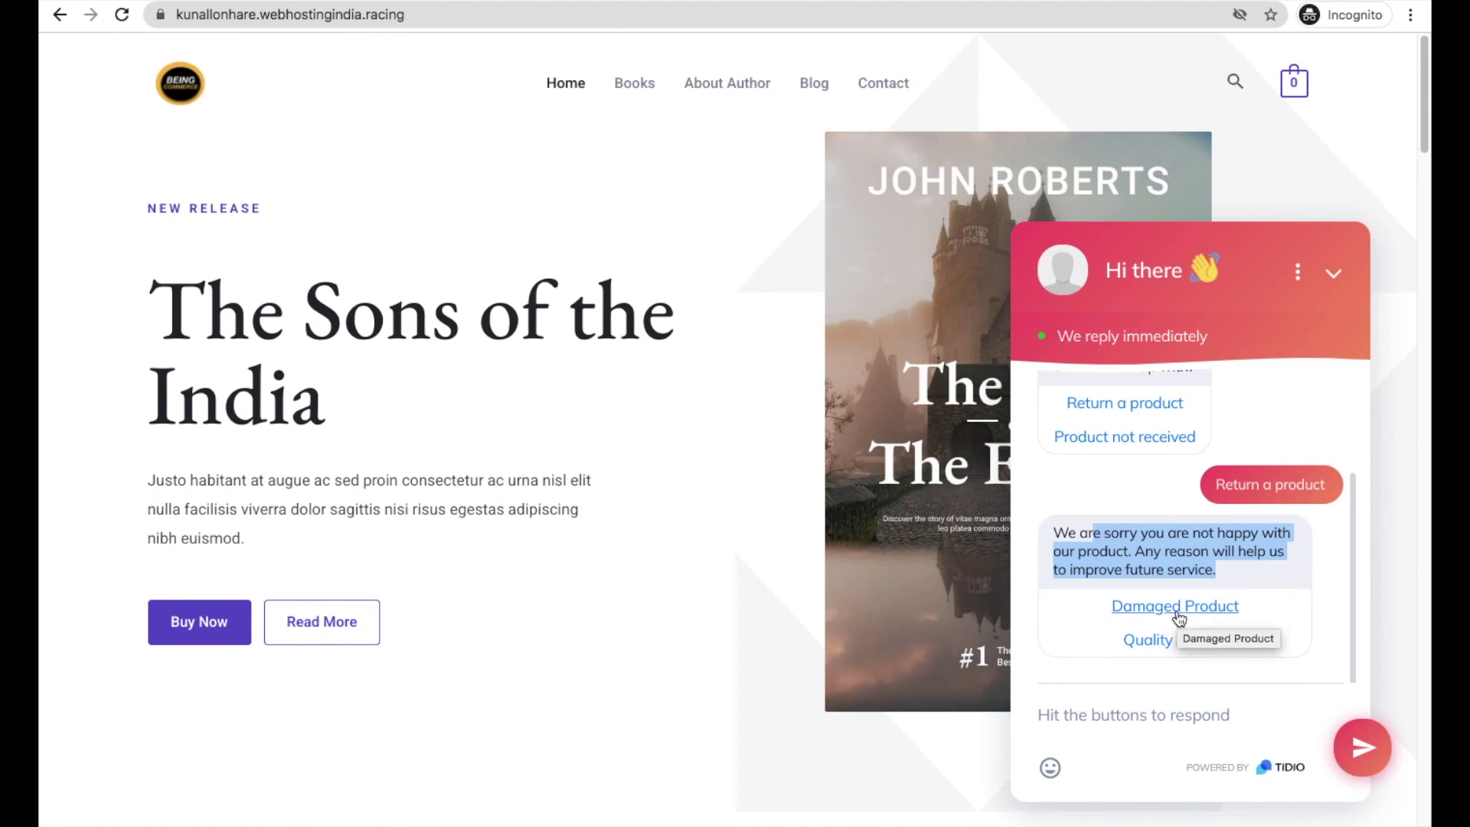
left_click(1179, 617)
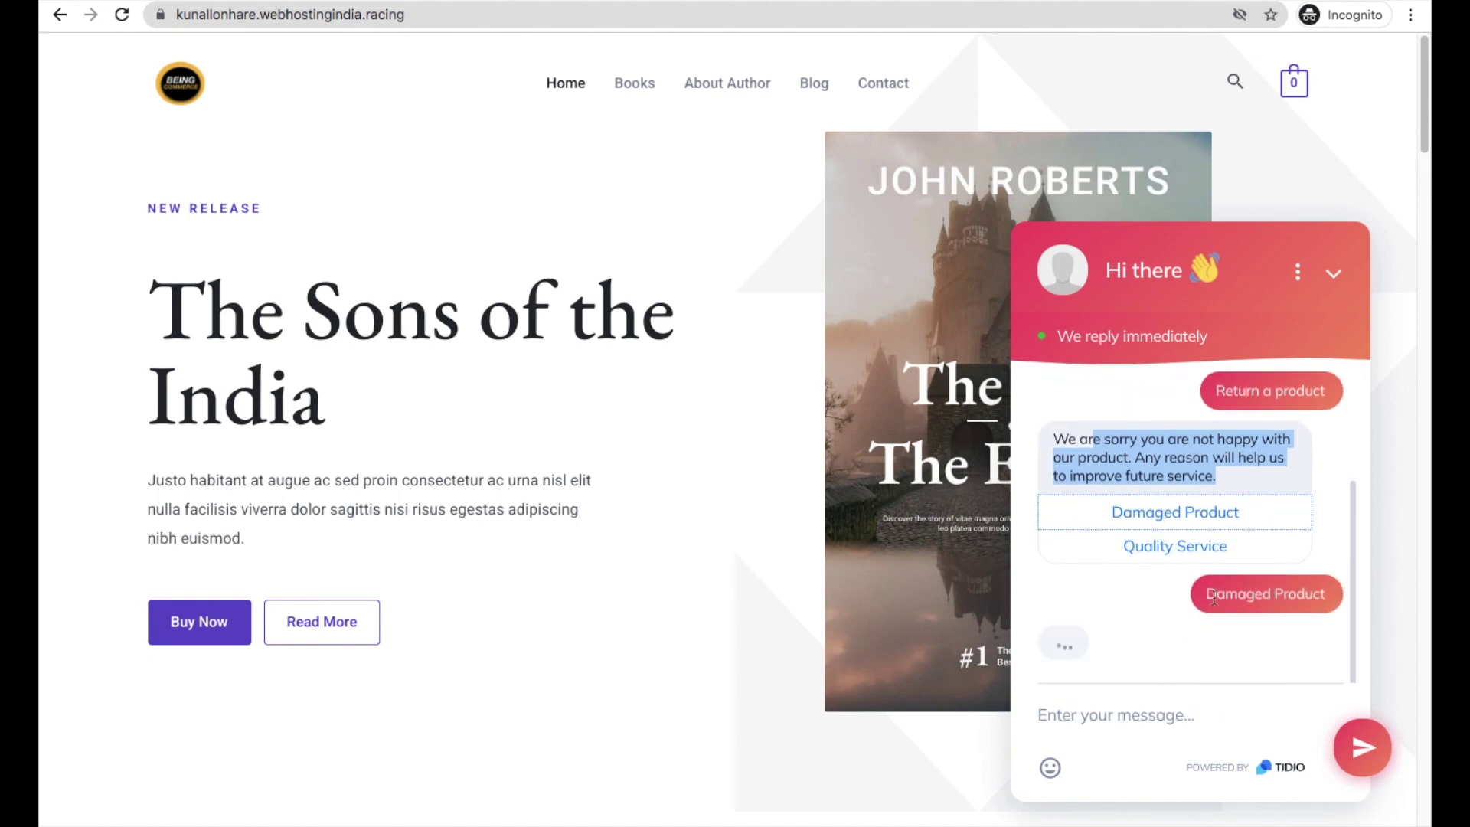
scroll(1152, 666, "down", 1)
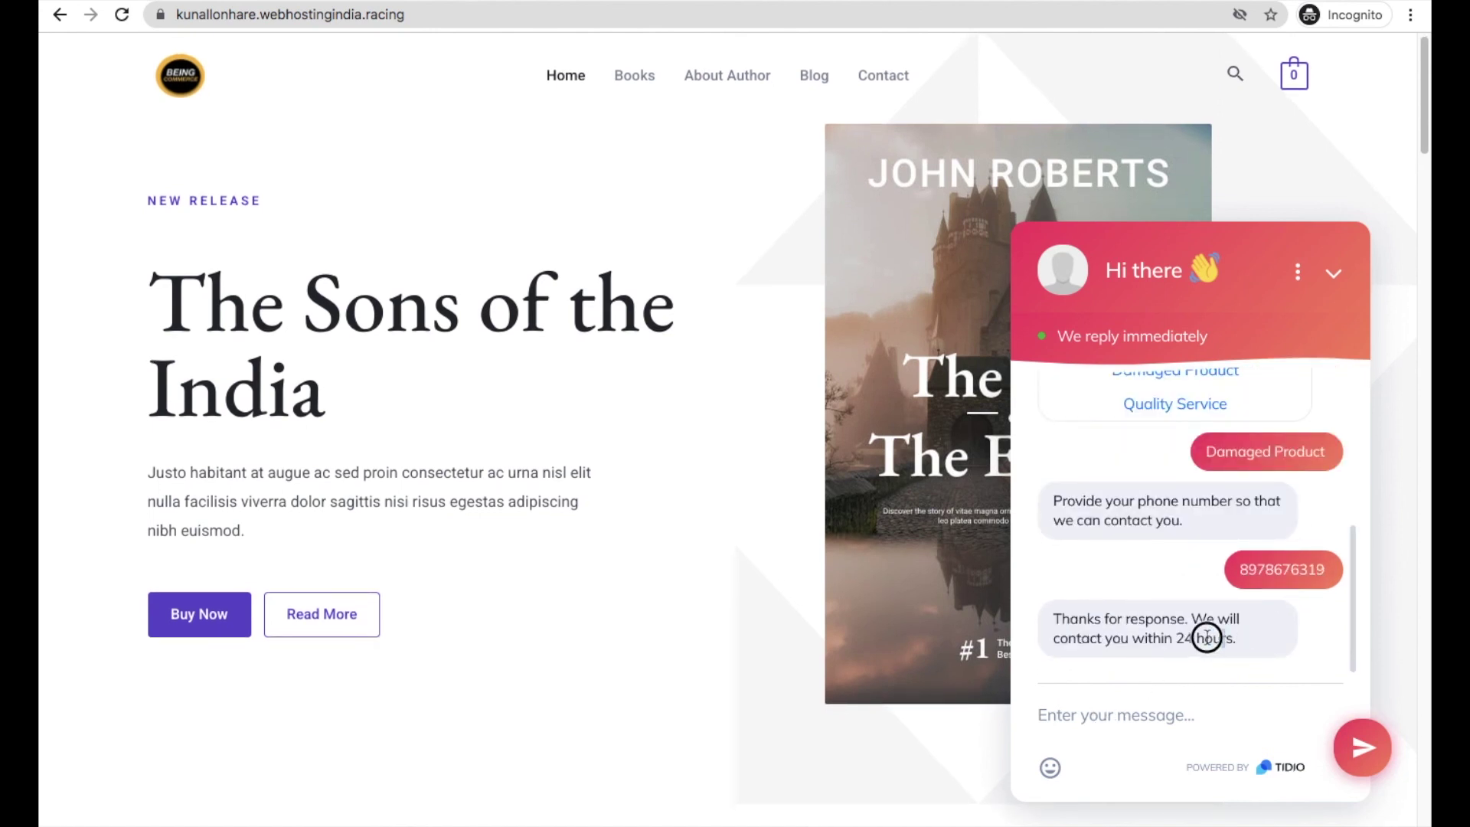
left_click_drag(1225, 638, 1108, 627)
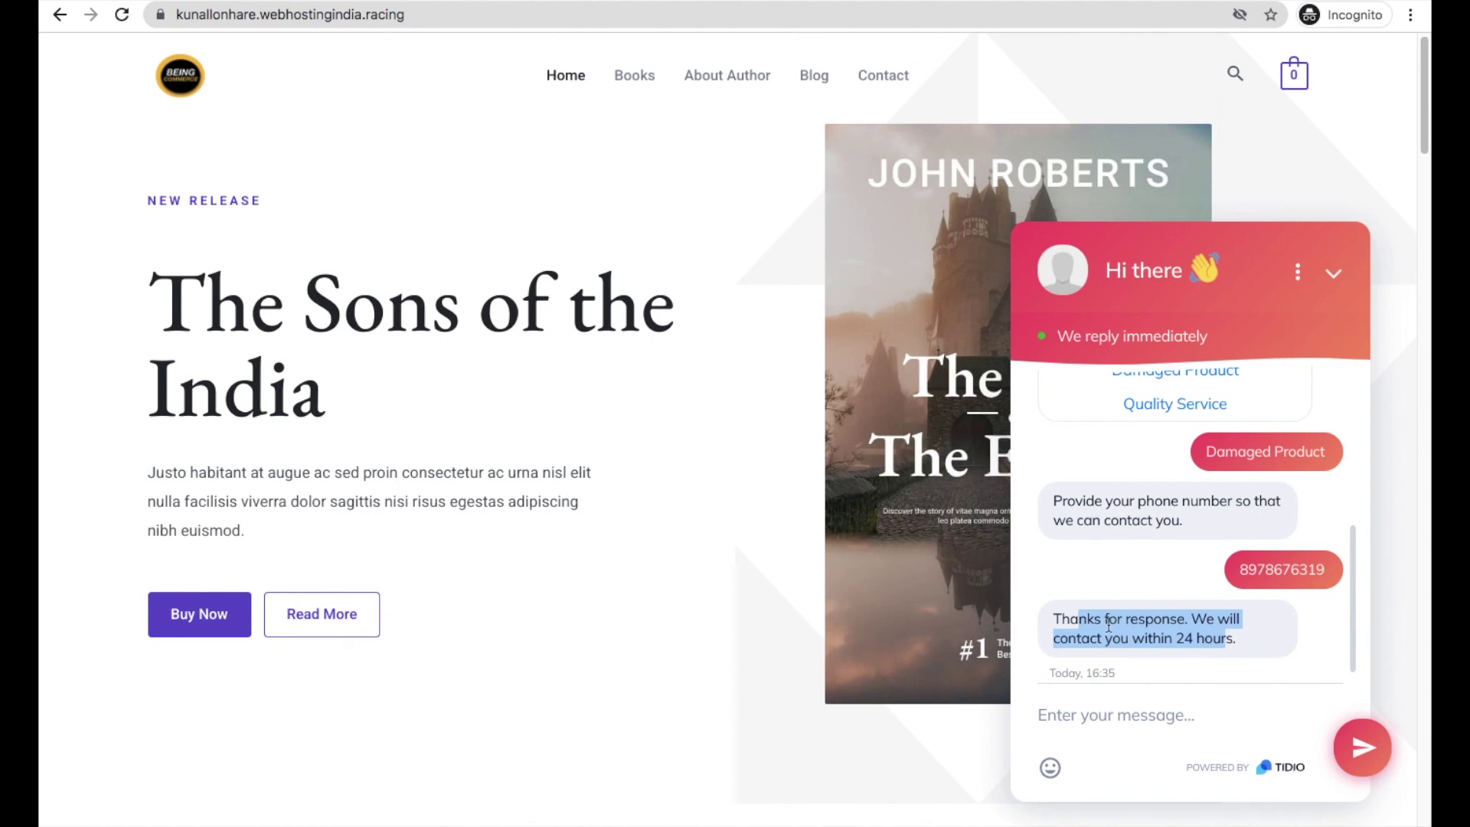
key("super+r")
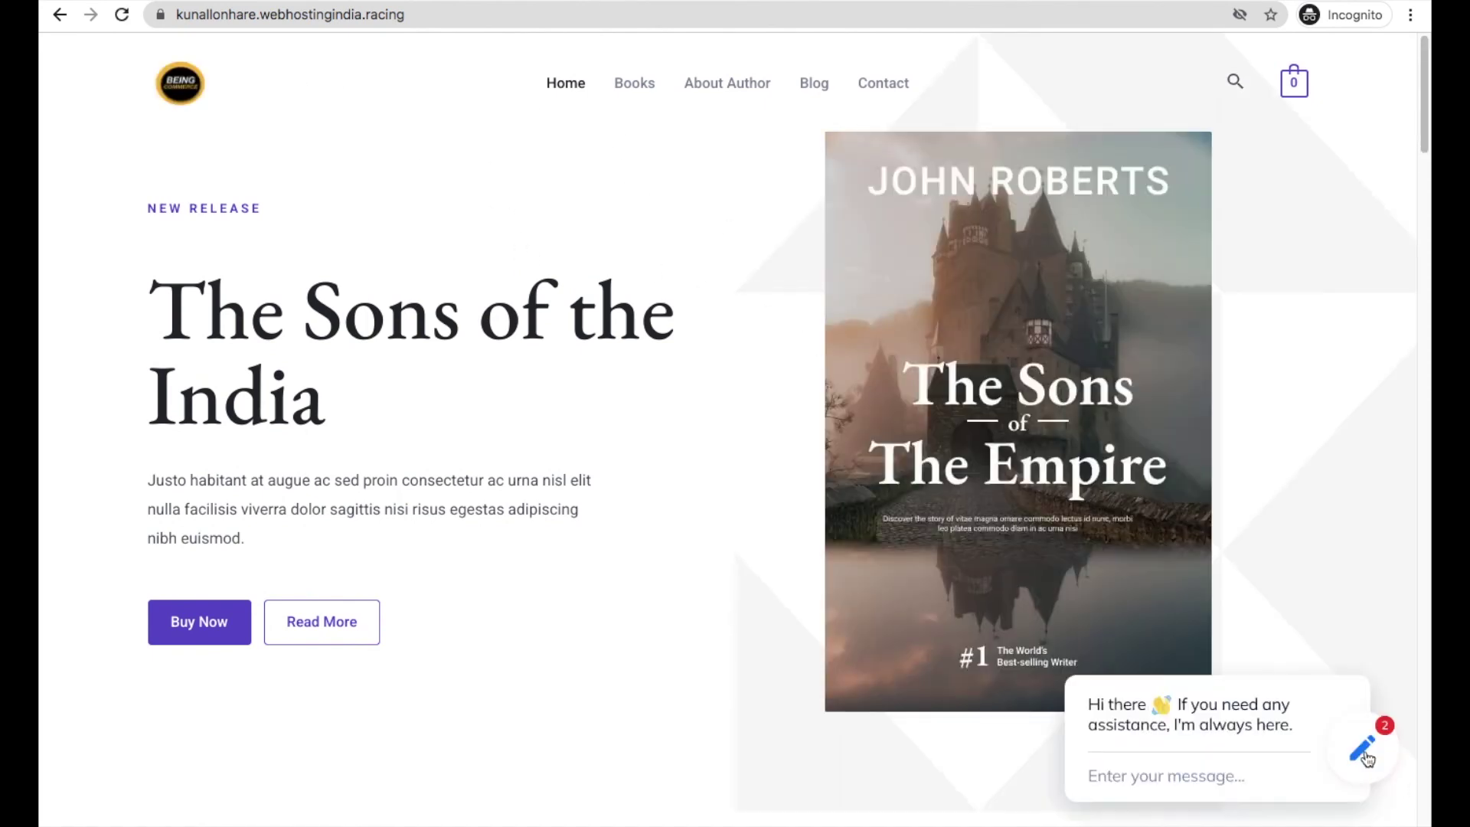
- Reopen the chat, choose Product not received, and send the visitor's email address to the bot
left_click(1364, 748)
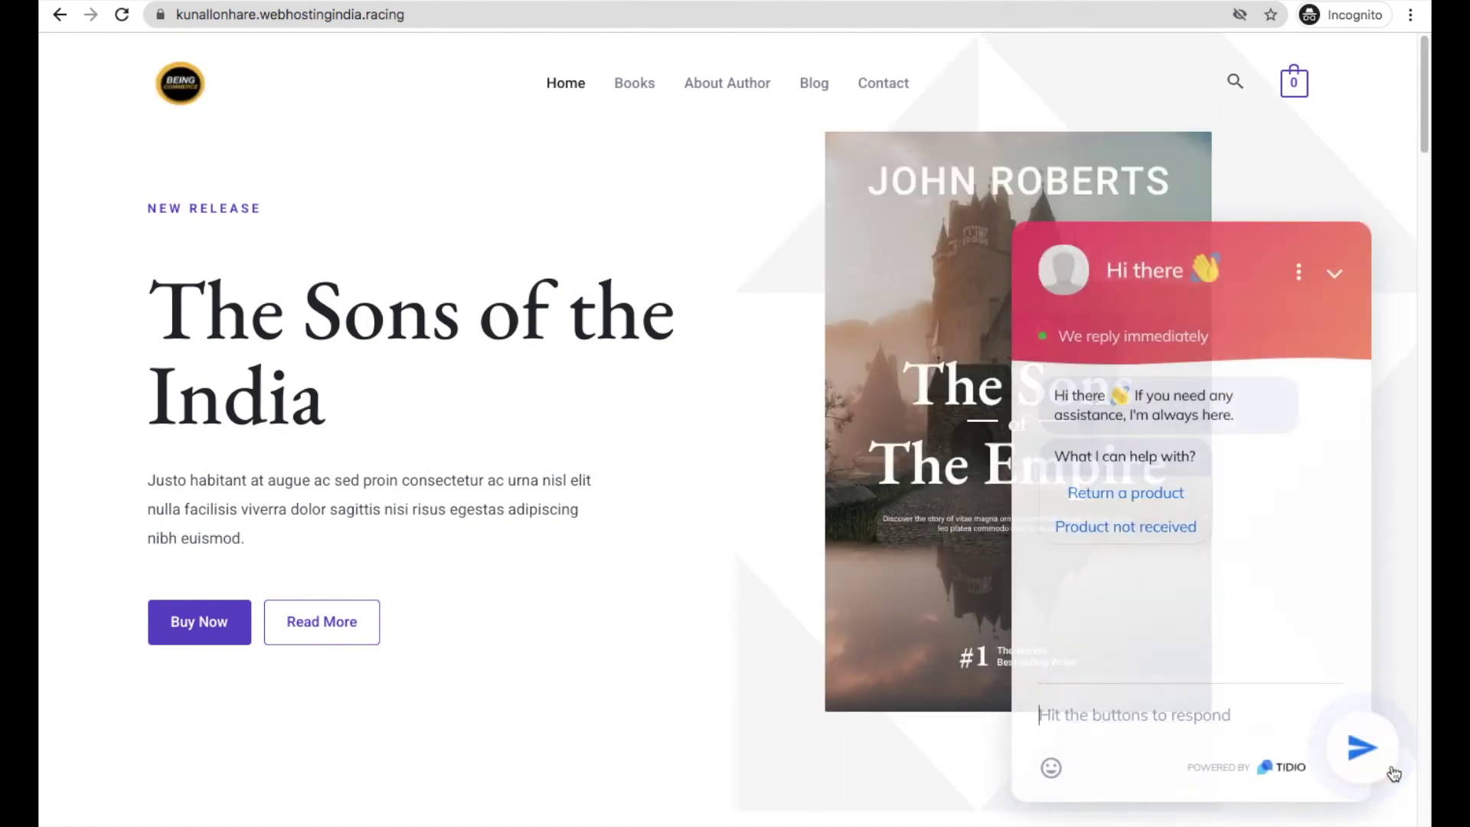
left_click(1107, 530)
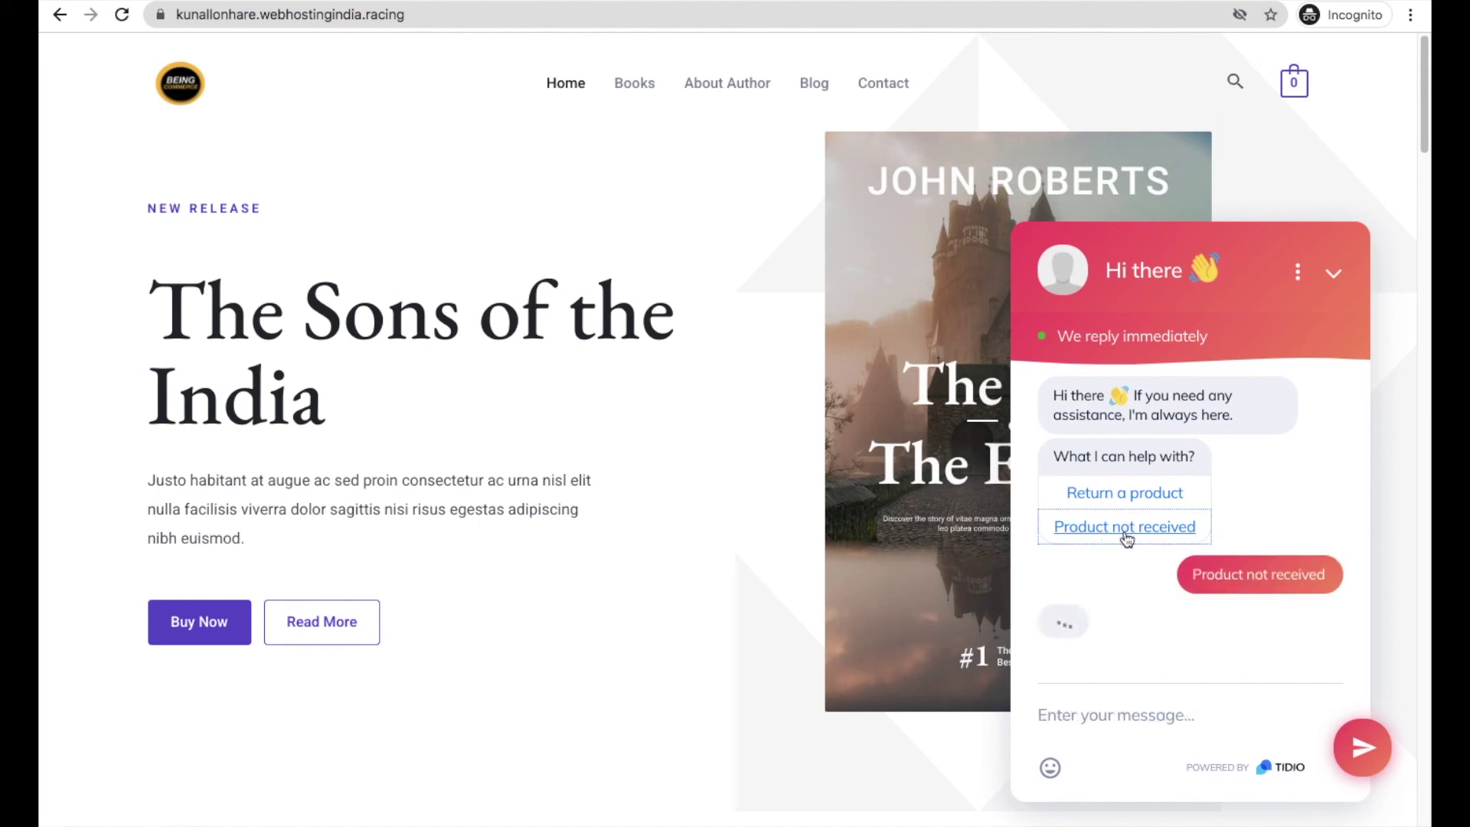
left_click(1081, 706)
key("Return")
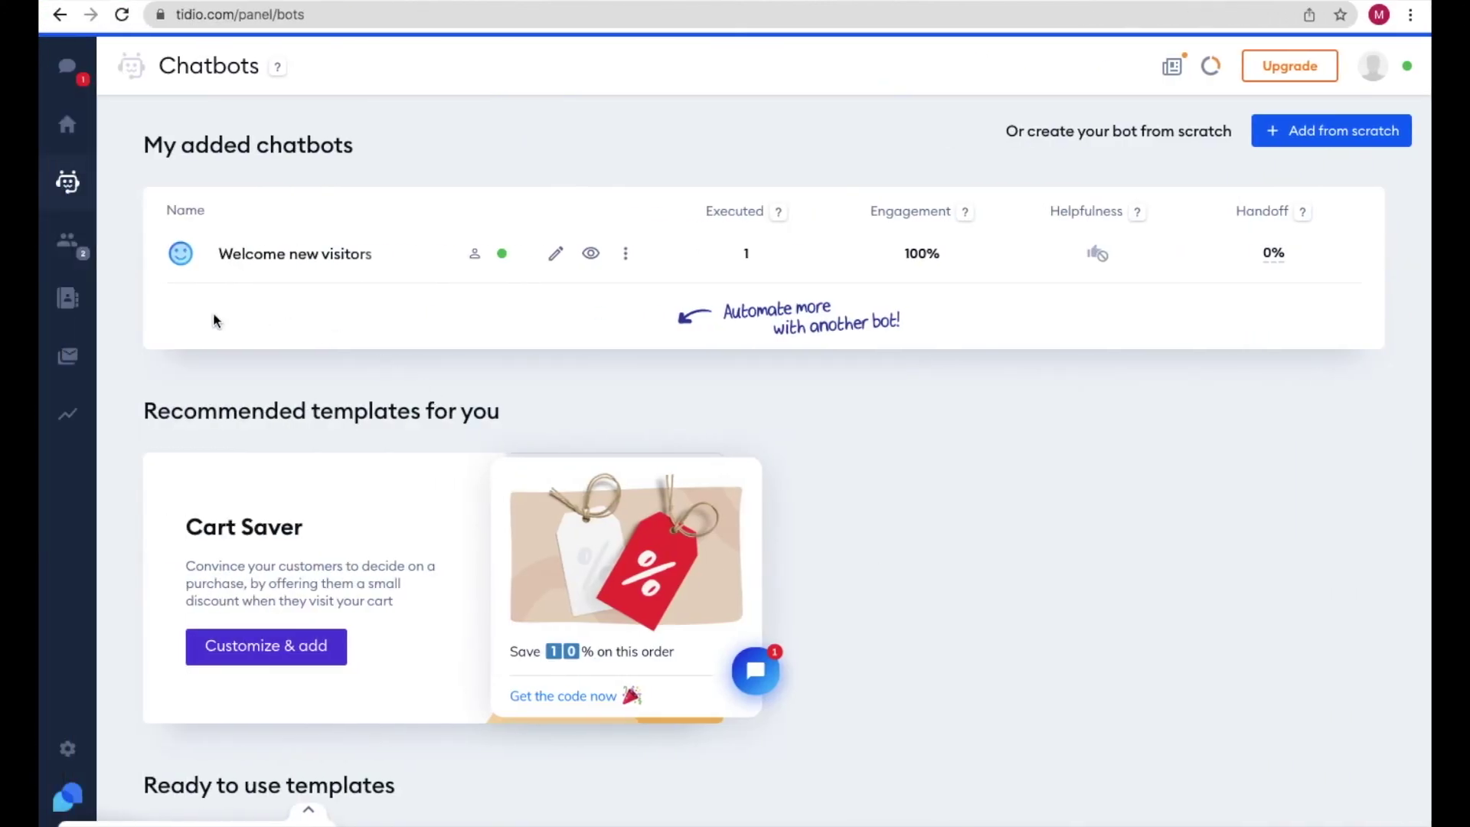
- From current visitors, start a chat with the test visitor, join it, and switch the reply to email
left_click(68, 250)
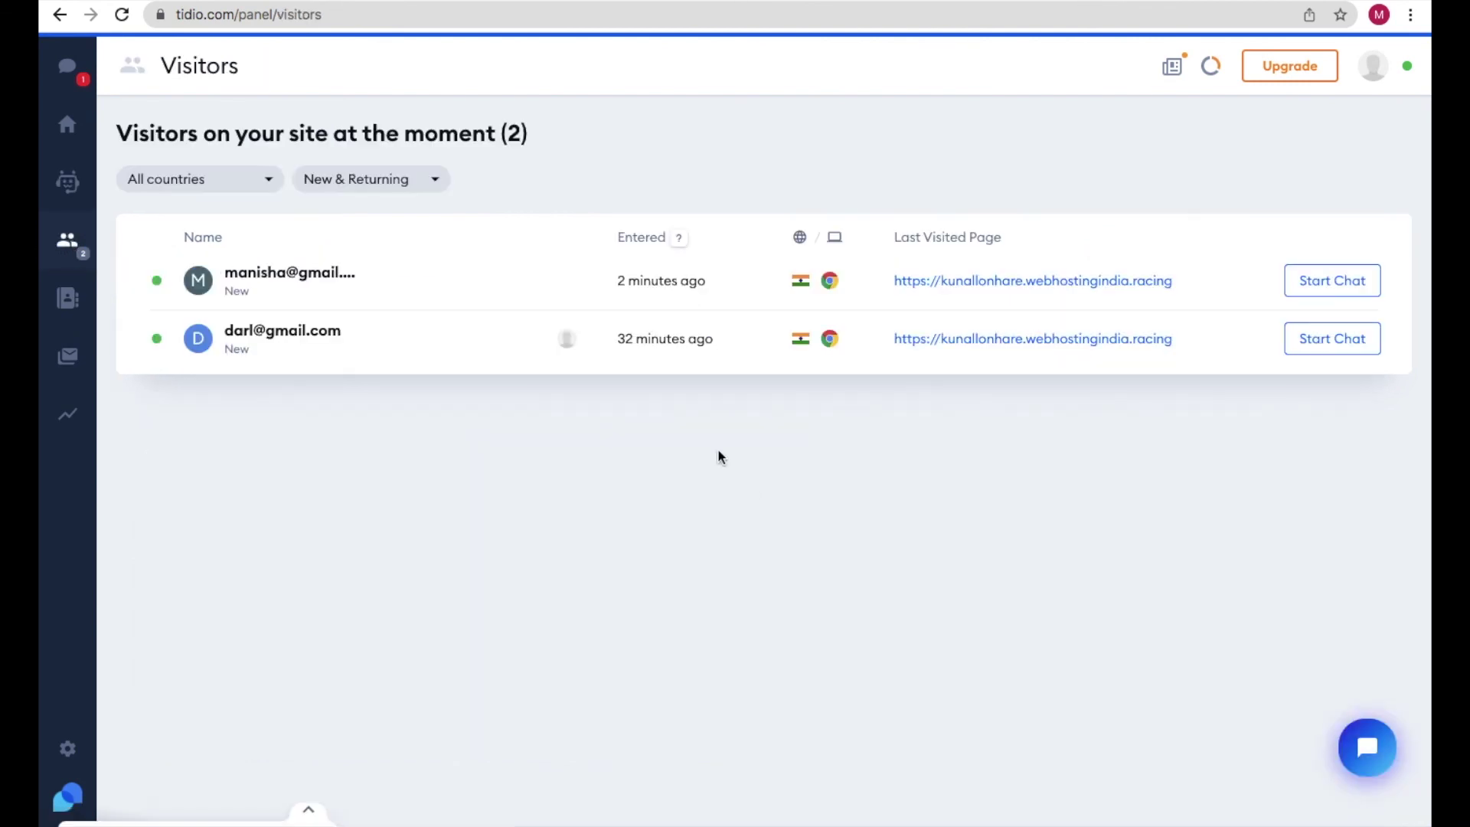
mouse_move(341, 294)
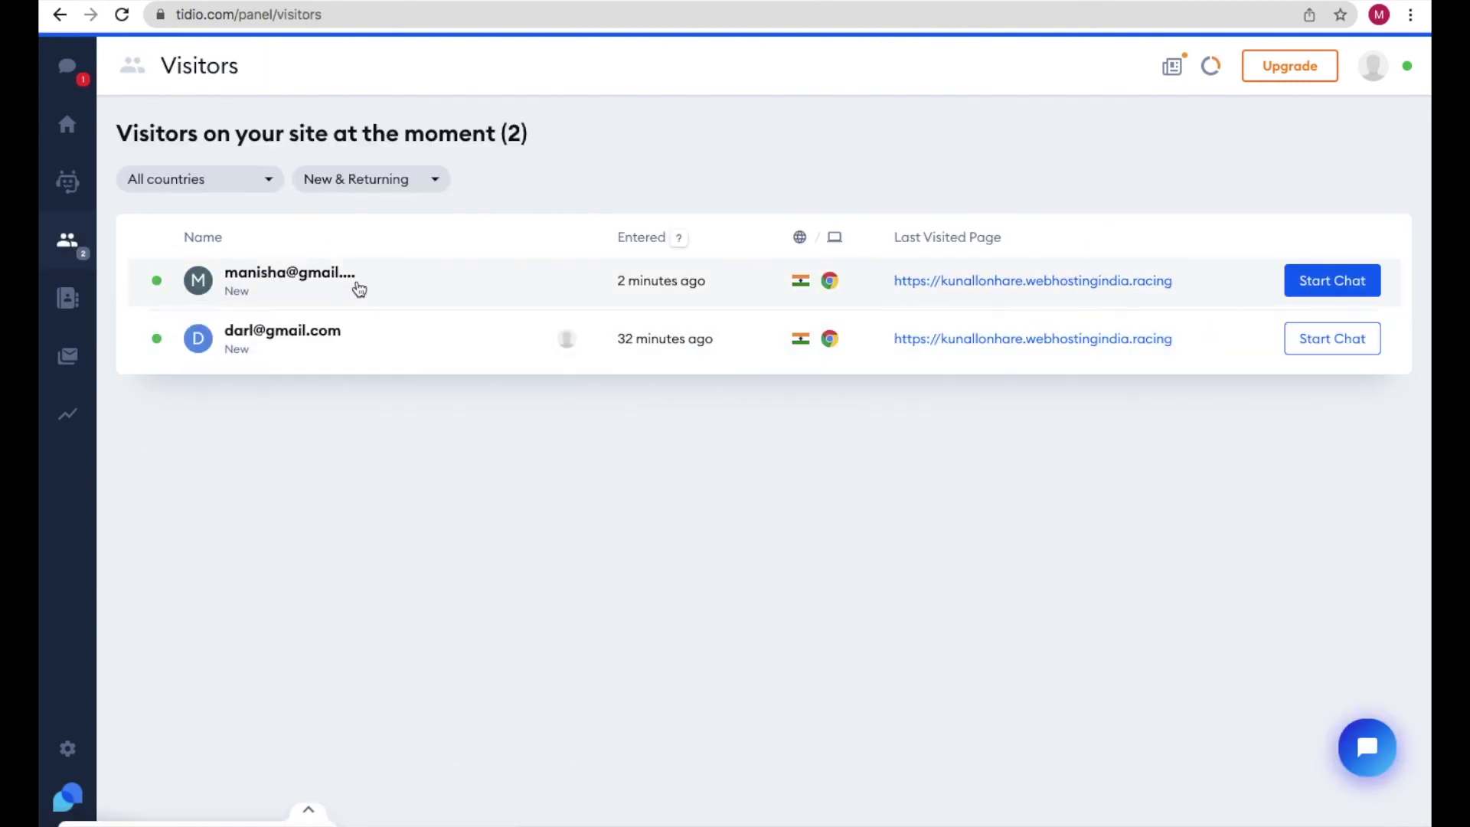
left_click(1325, 294)
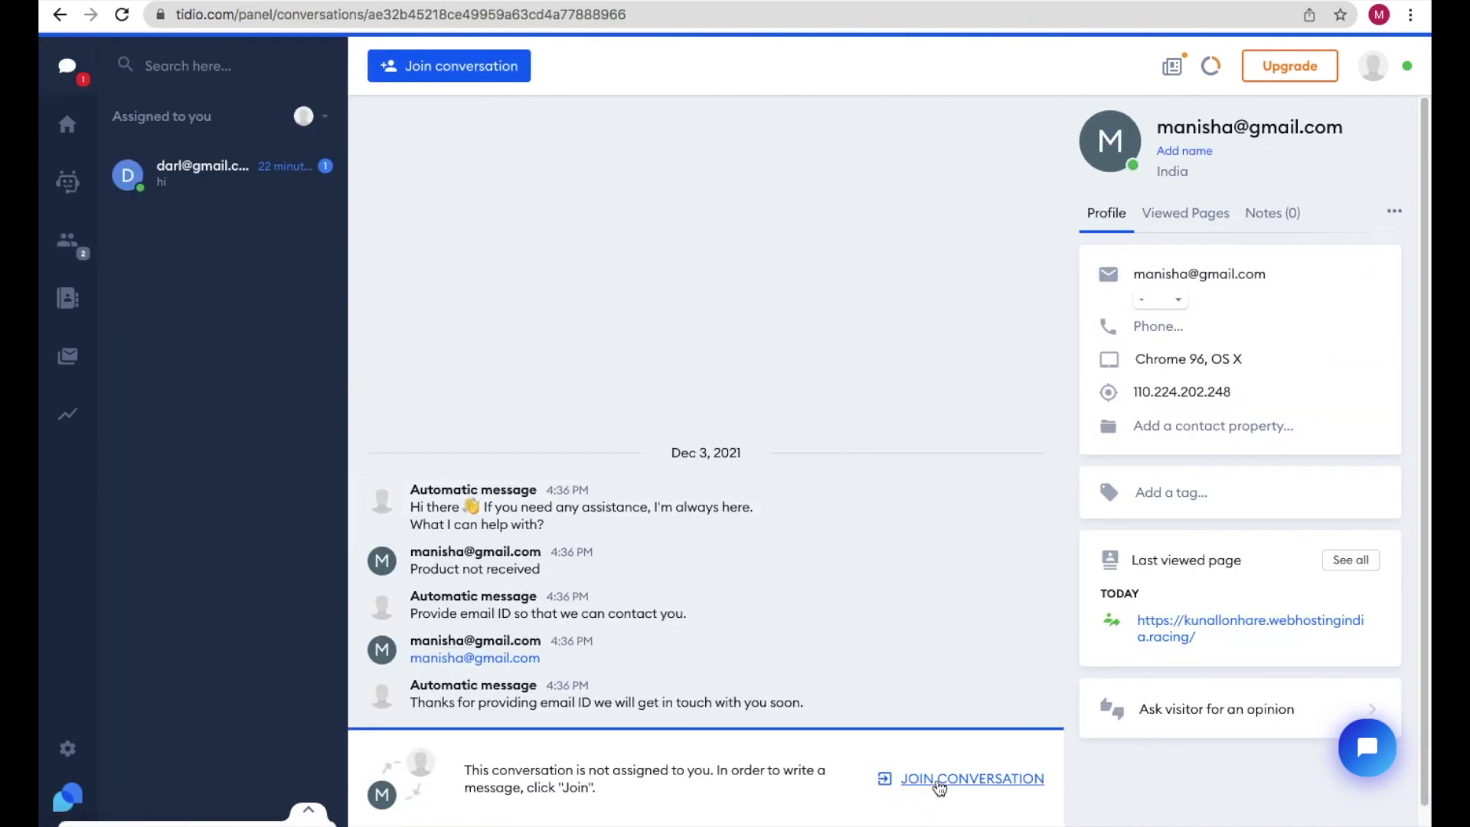
left_click(939, 781)
left_click(610, 802)
- Email the visitor with subject 'Delay product delivery' and body 'Sory sdksdka'
left_click(481, 215)
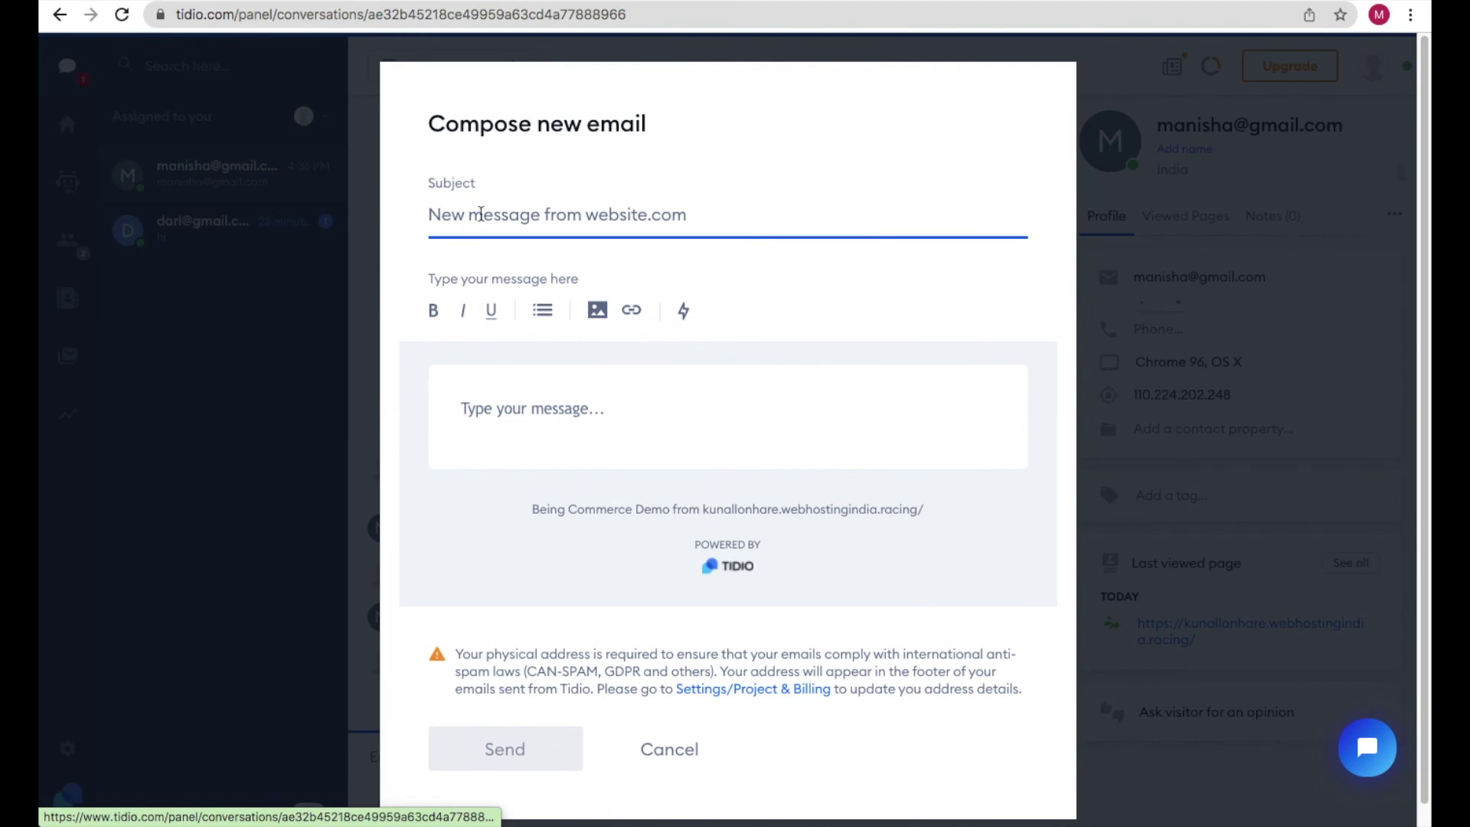
type("Delay product delivery")
left_click(494, 407)
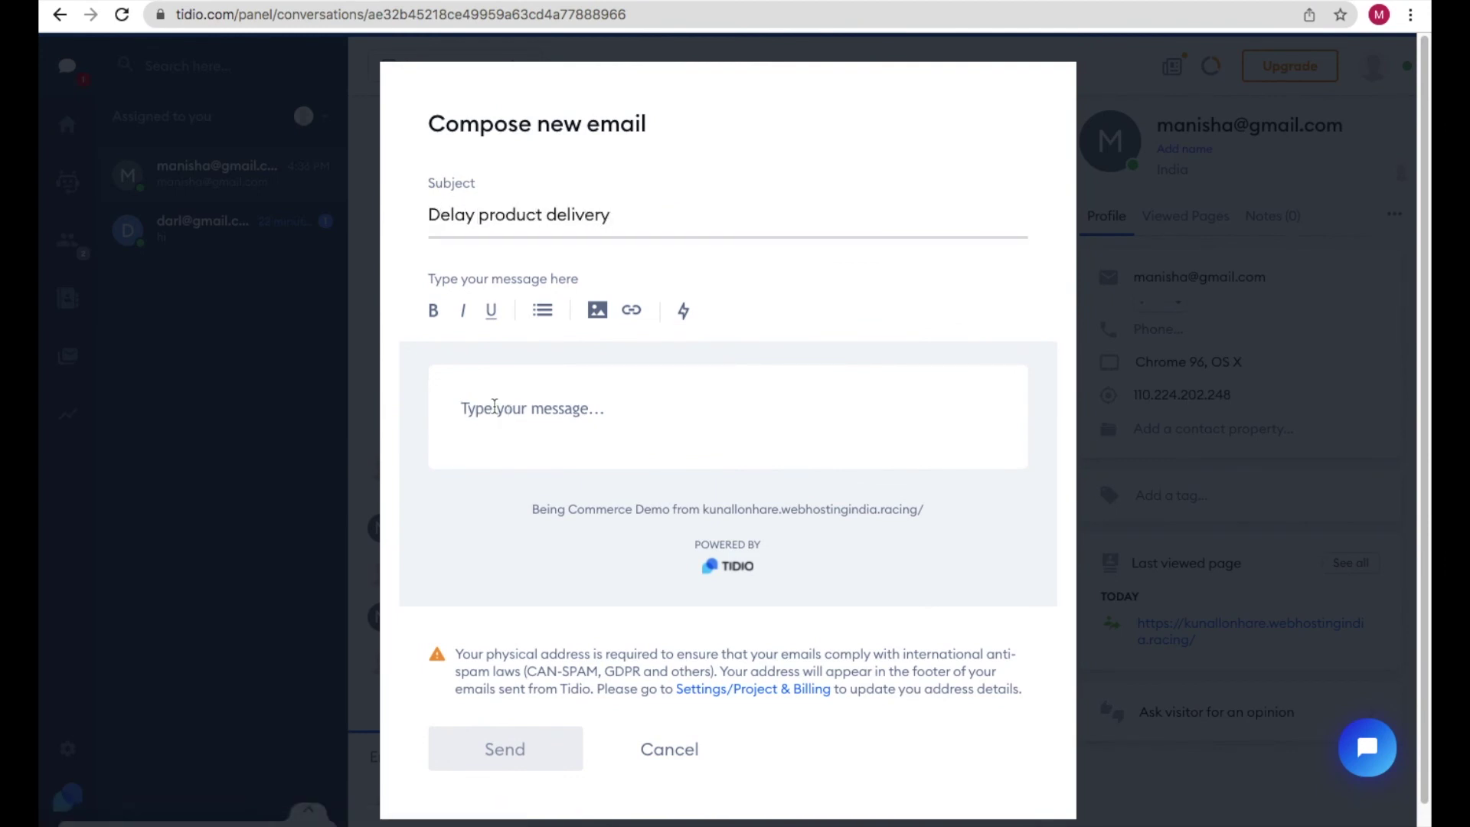
type("Sory sdksdka")
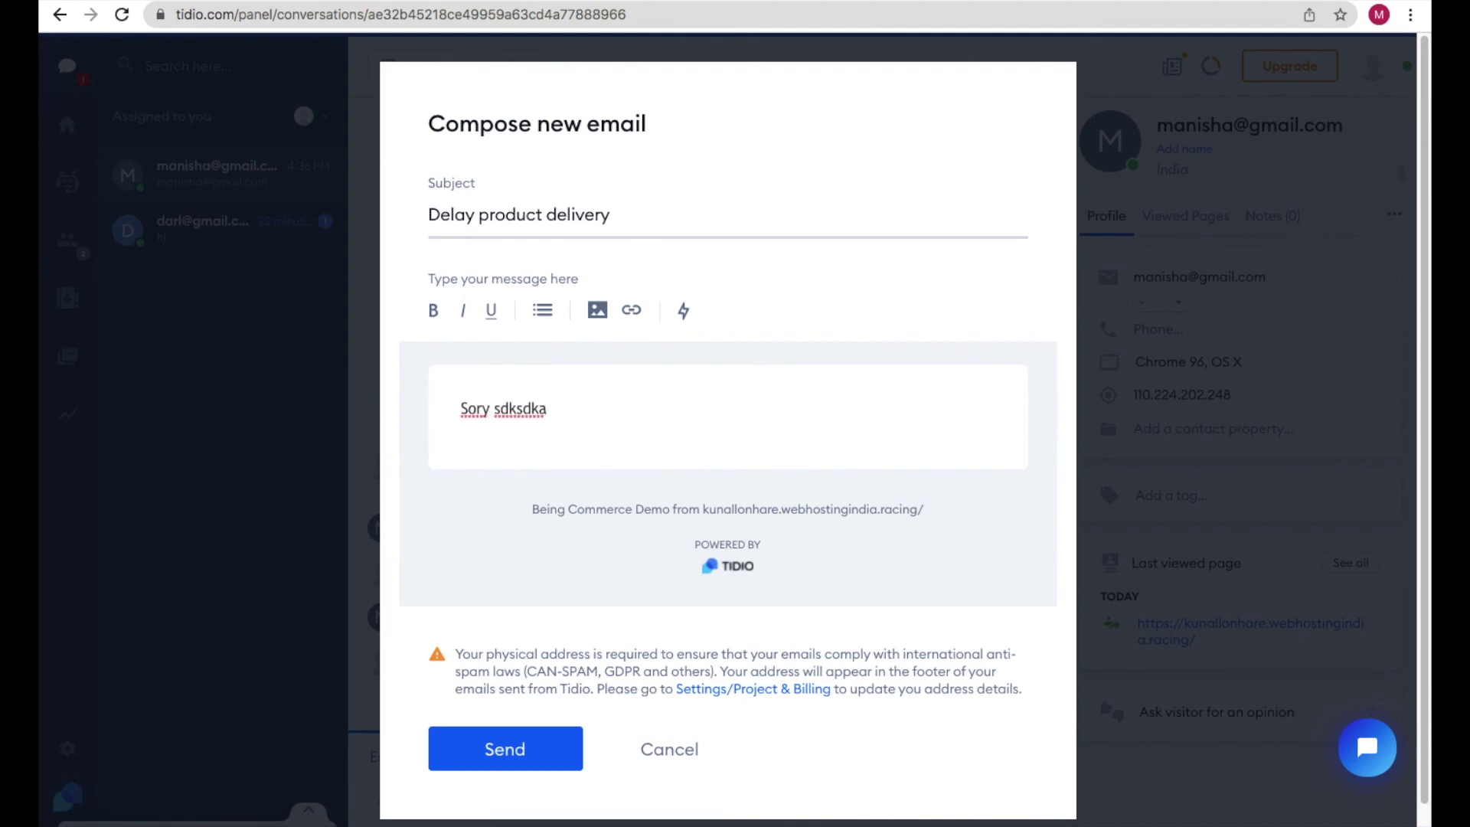
left_click(545, 759)
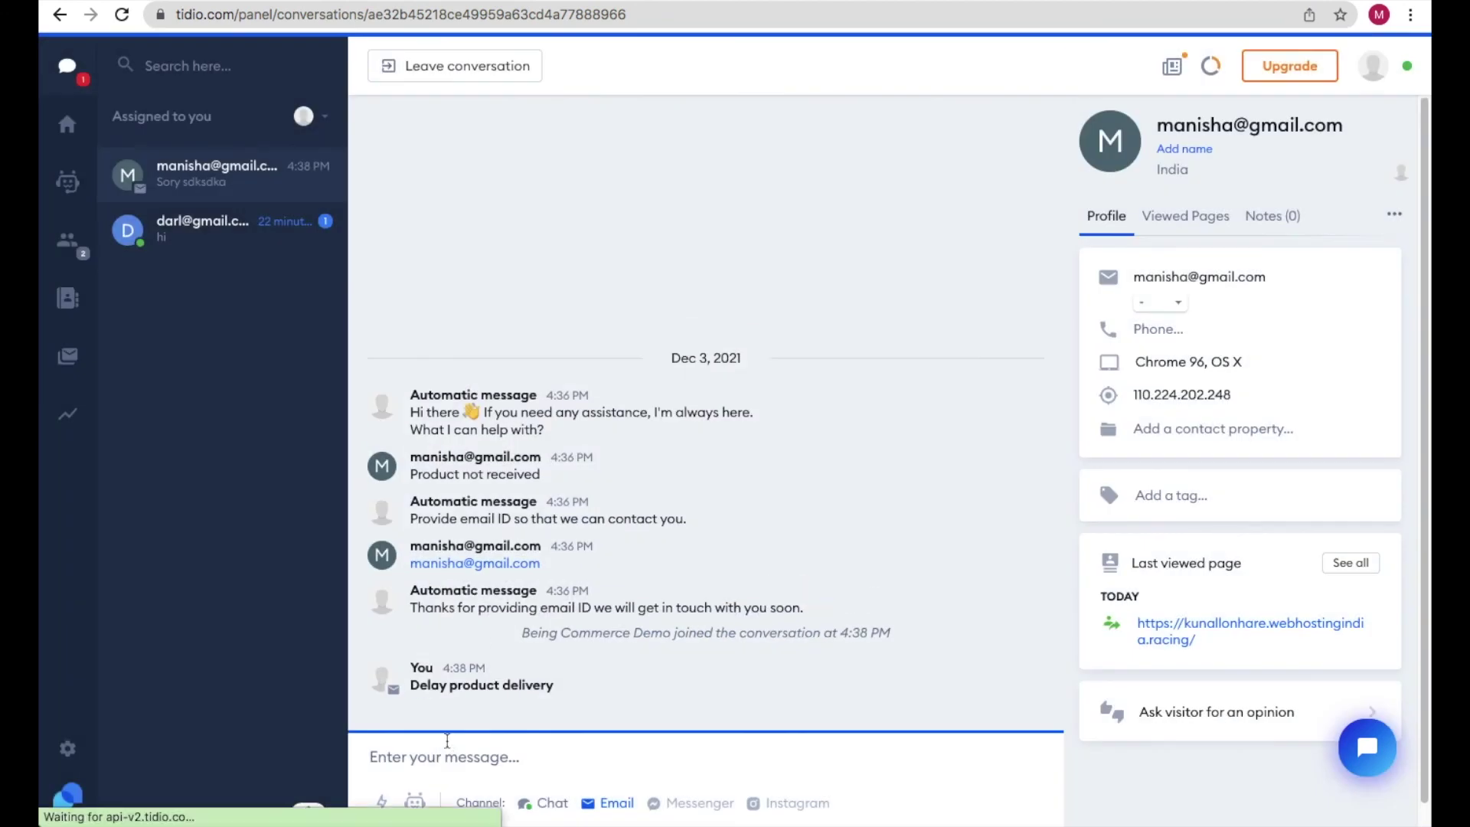